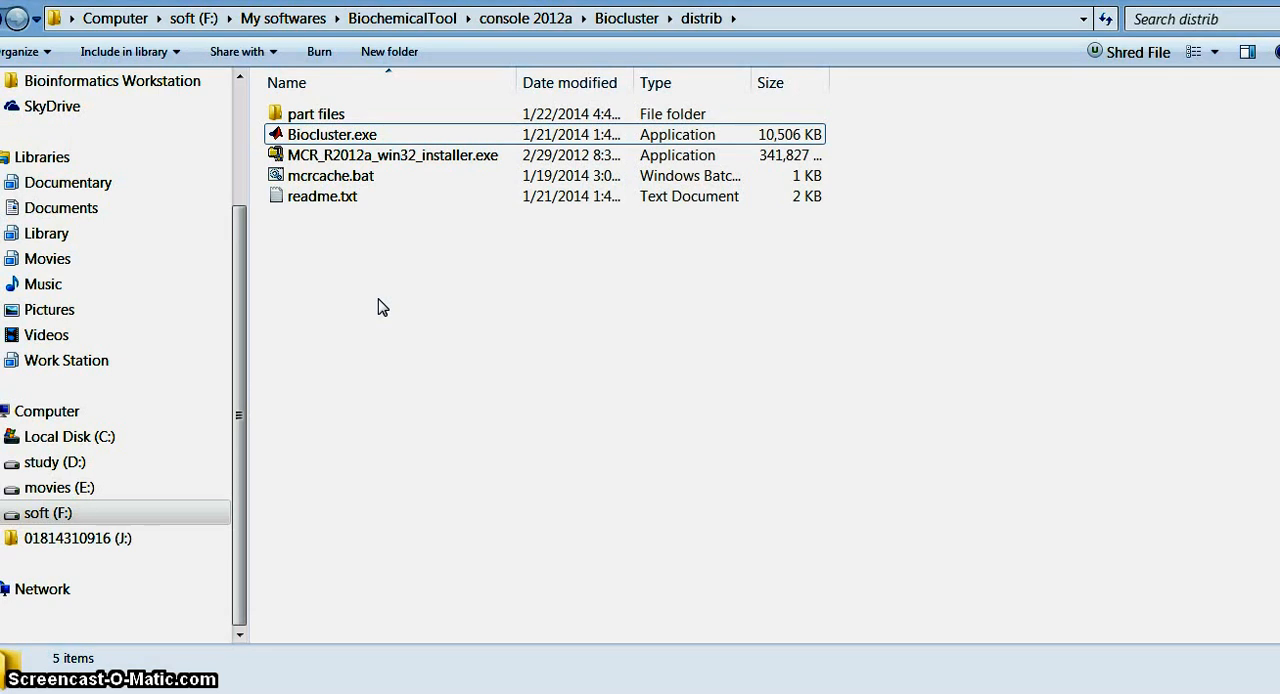
Step: Switch to the web browser and search Google for "matlab compiler 7.17"
key("alt+Tab")
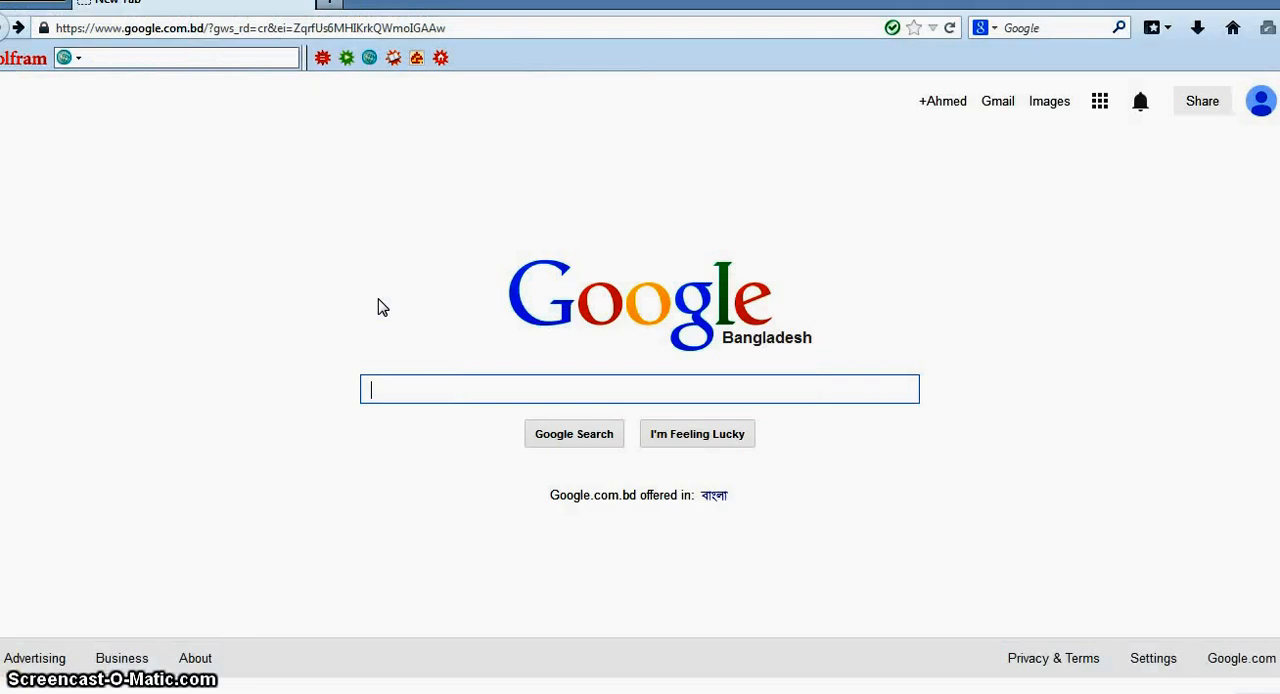
left_click(406, 388)
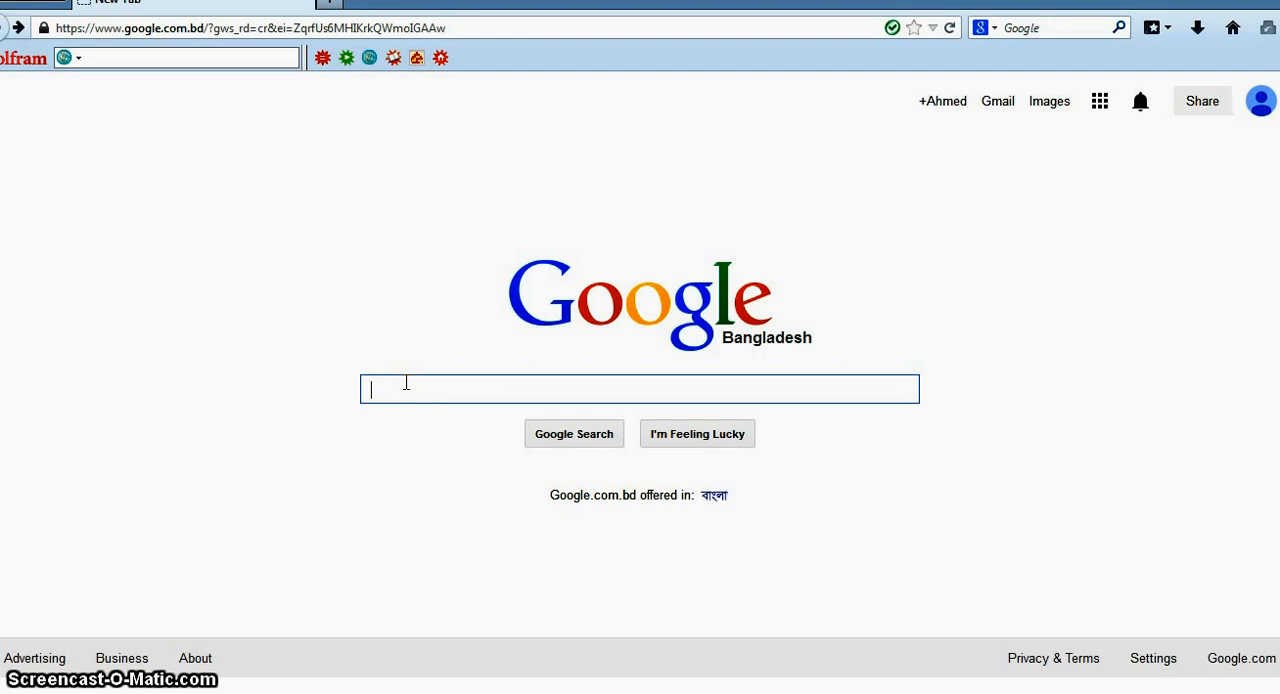
type("matl")
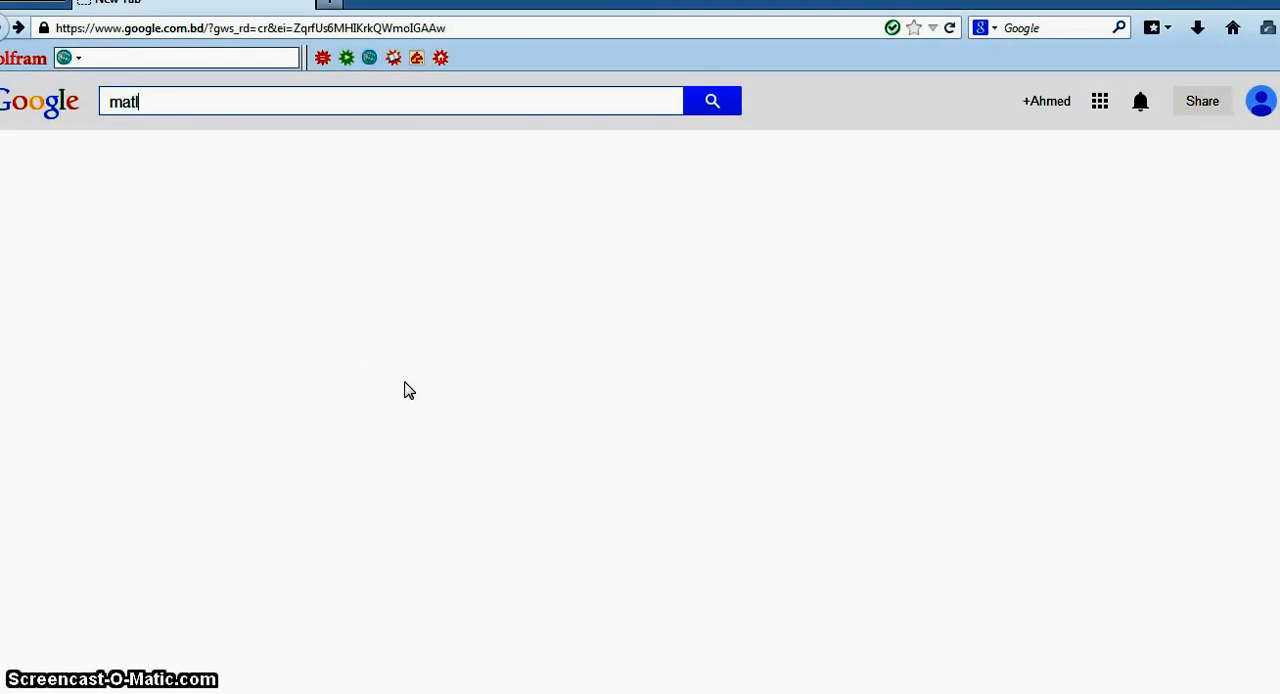
type("ab compiler 7.71")
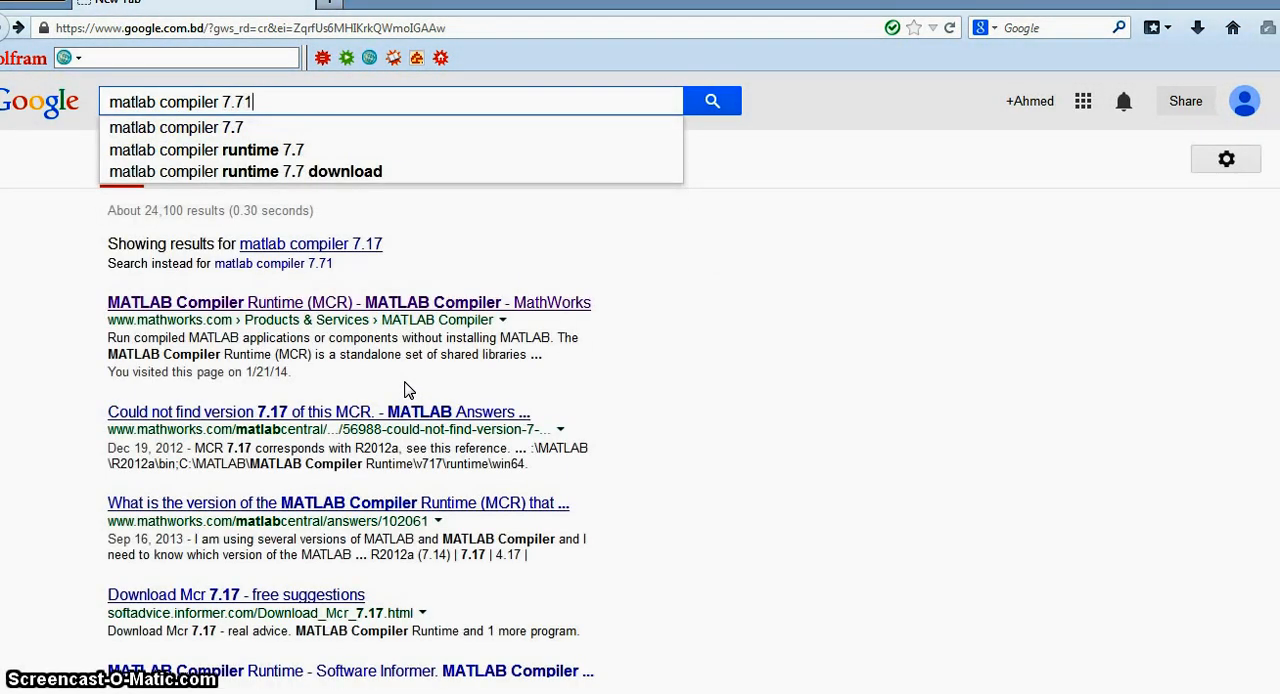
key("BackSpace")
key("BackSpace")
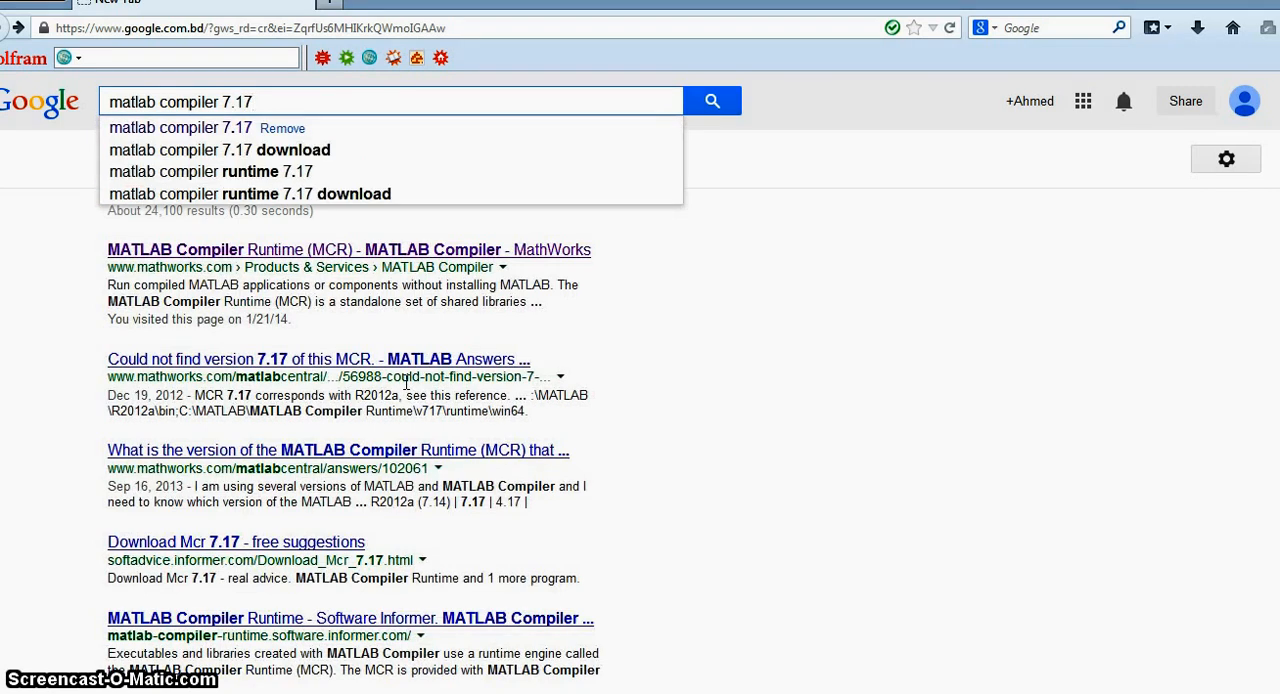
key("Return")
Step: Open the MathWorks MATLAB Compiler Runtime (MCR) page and locate the R2012a (7.17) release in the download table
left_click(272, 250)
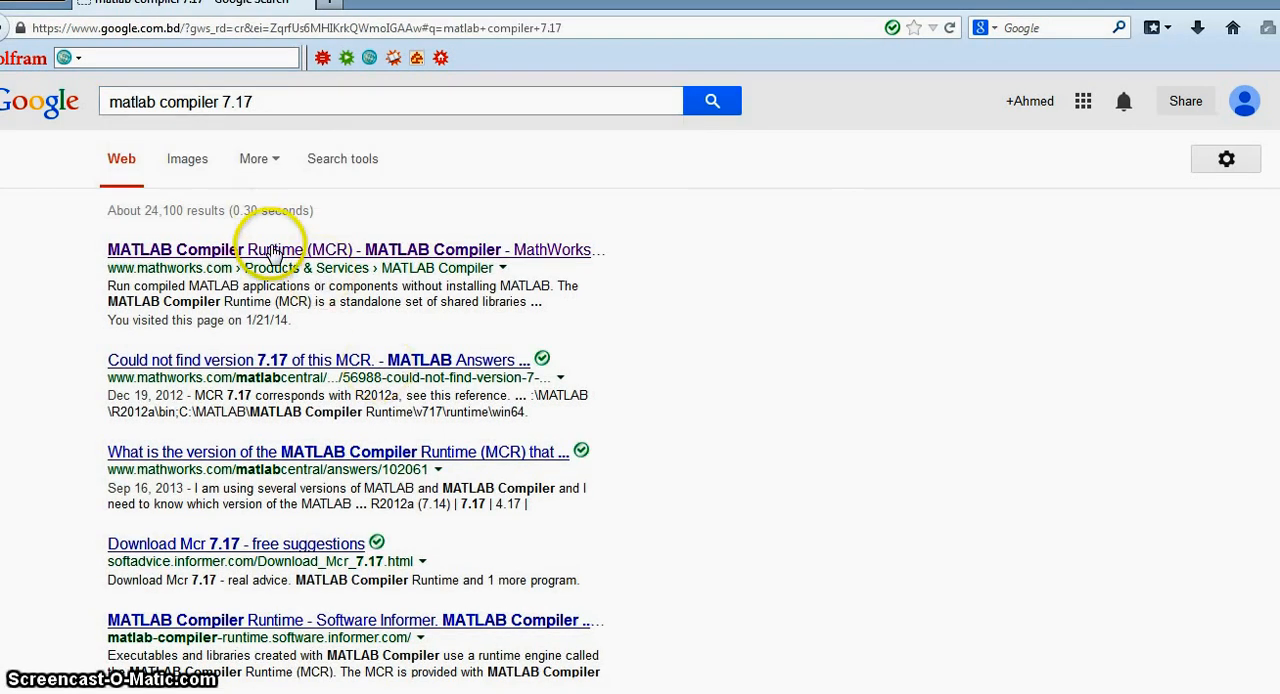
left_click(185, 158)
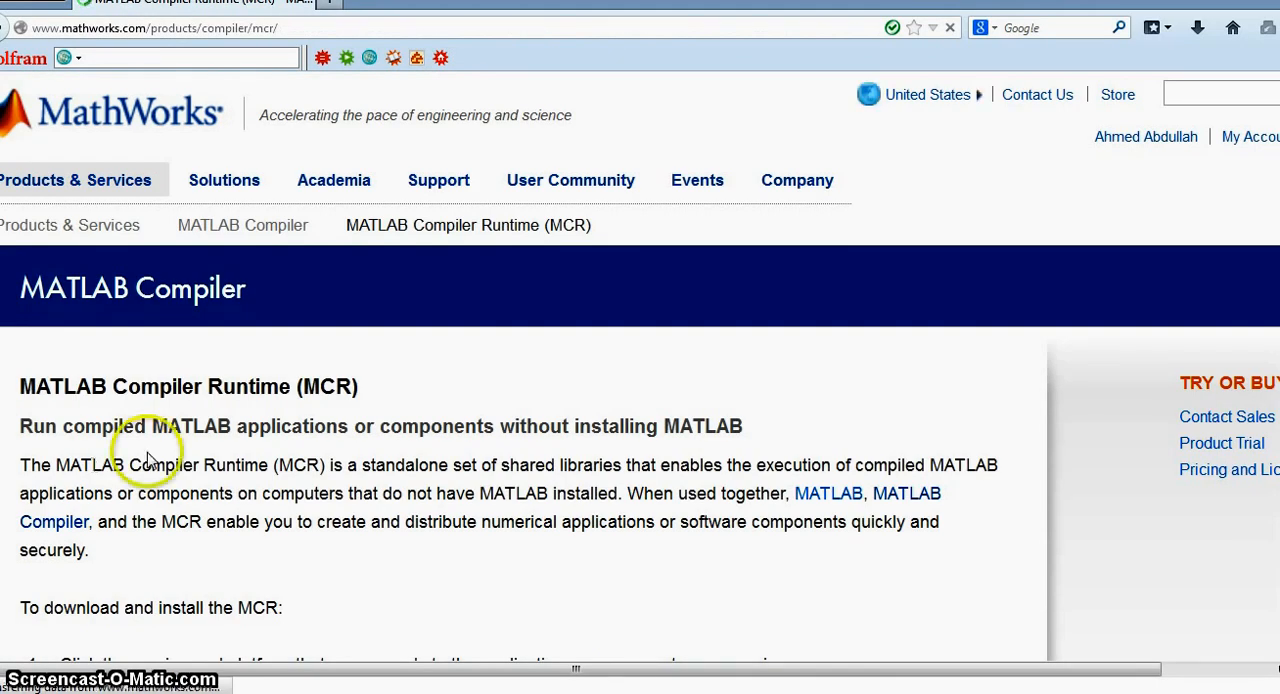
scroll(148, 455, "down", 10)
scroll(150, 460, "up", 3)
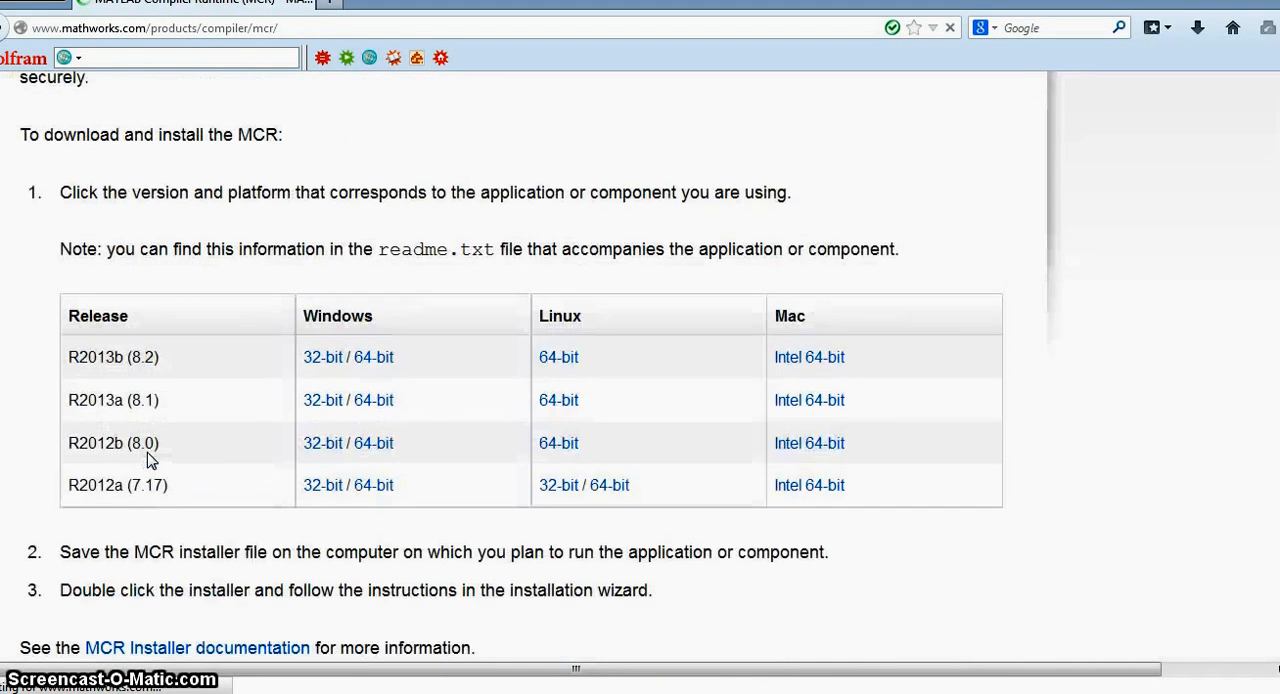
left_click(145, 495)
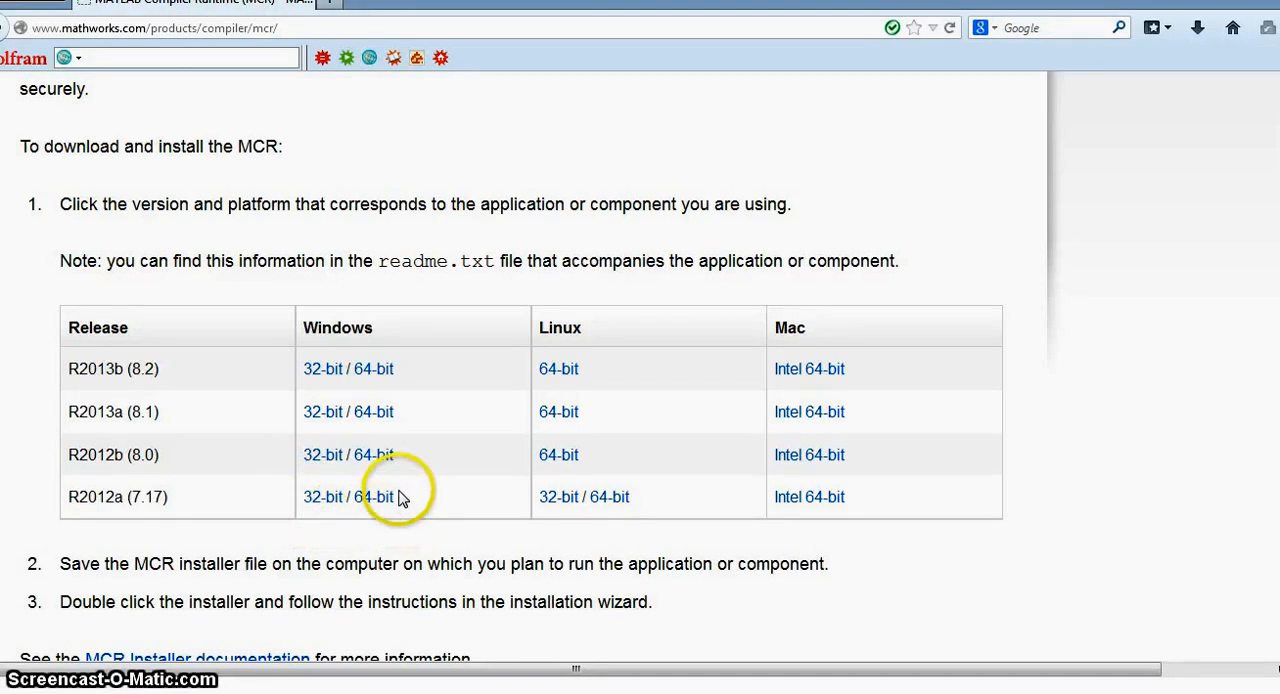
Step: Start downloading the Windows 32-bit installer for R2012a (7.17), check its progress and cancel the download
left_click(314, 499)
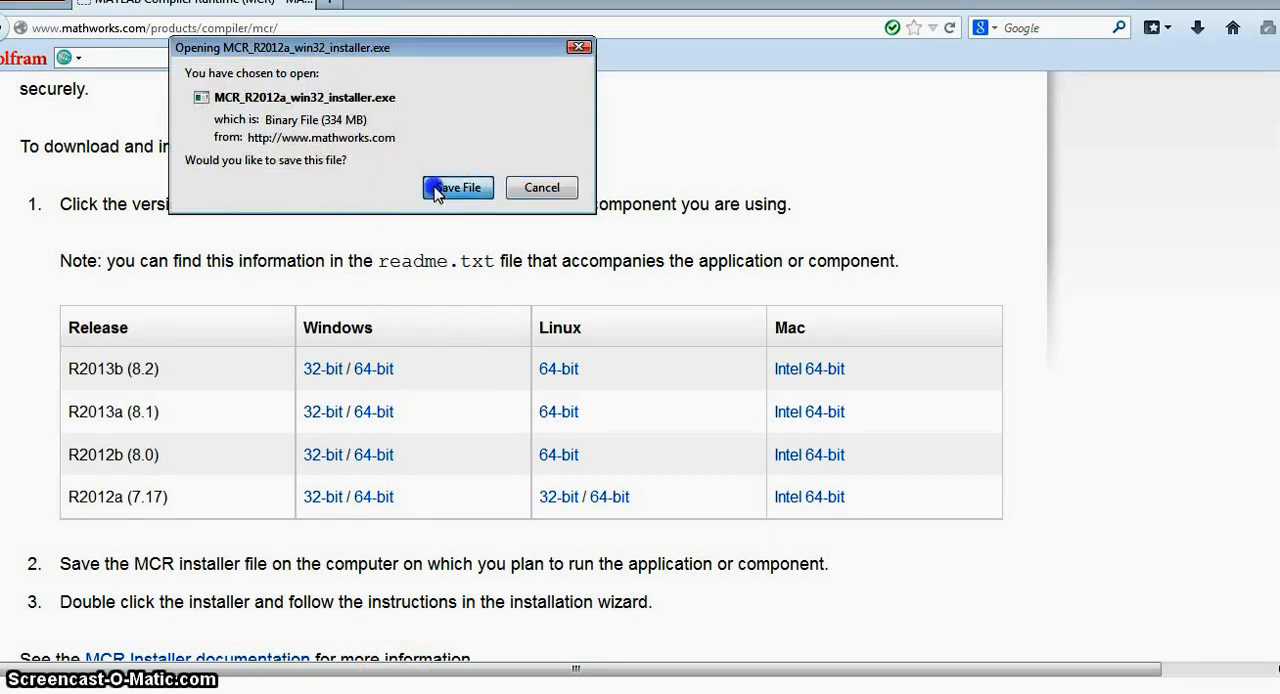
left_click(430, 187)
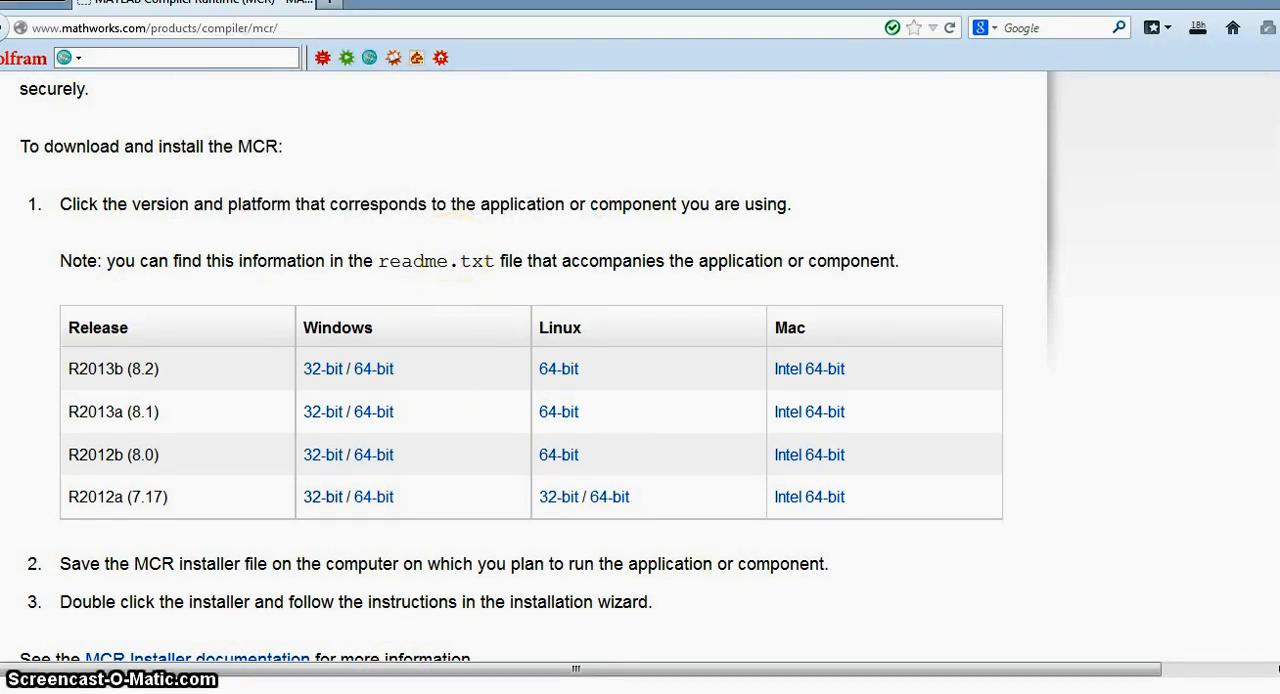
left_click(1199, 40)
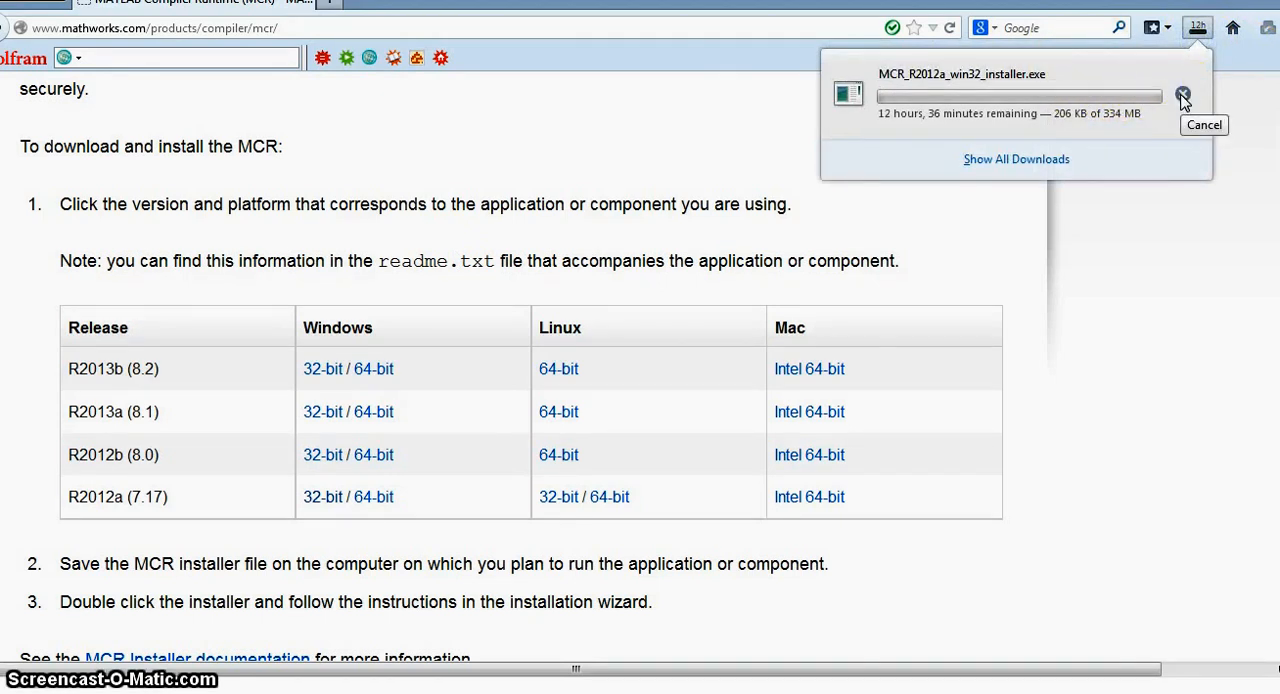
left_click(1182, 96)
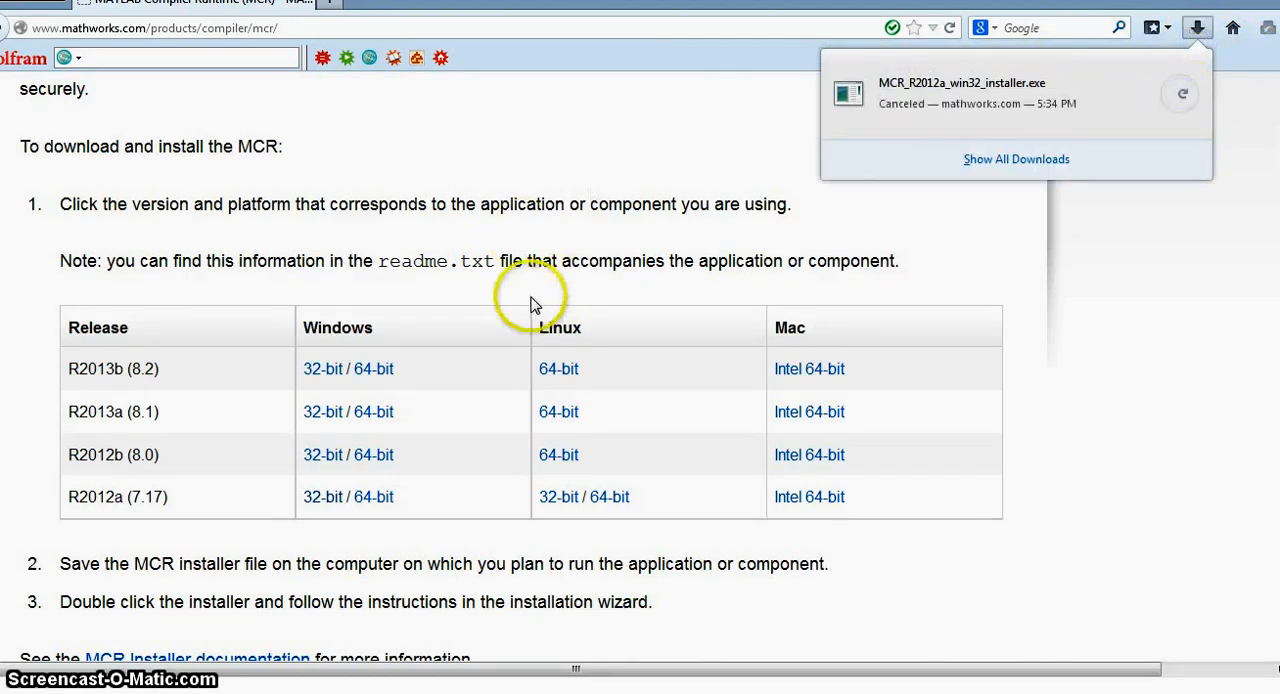
left_click(370, 253)
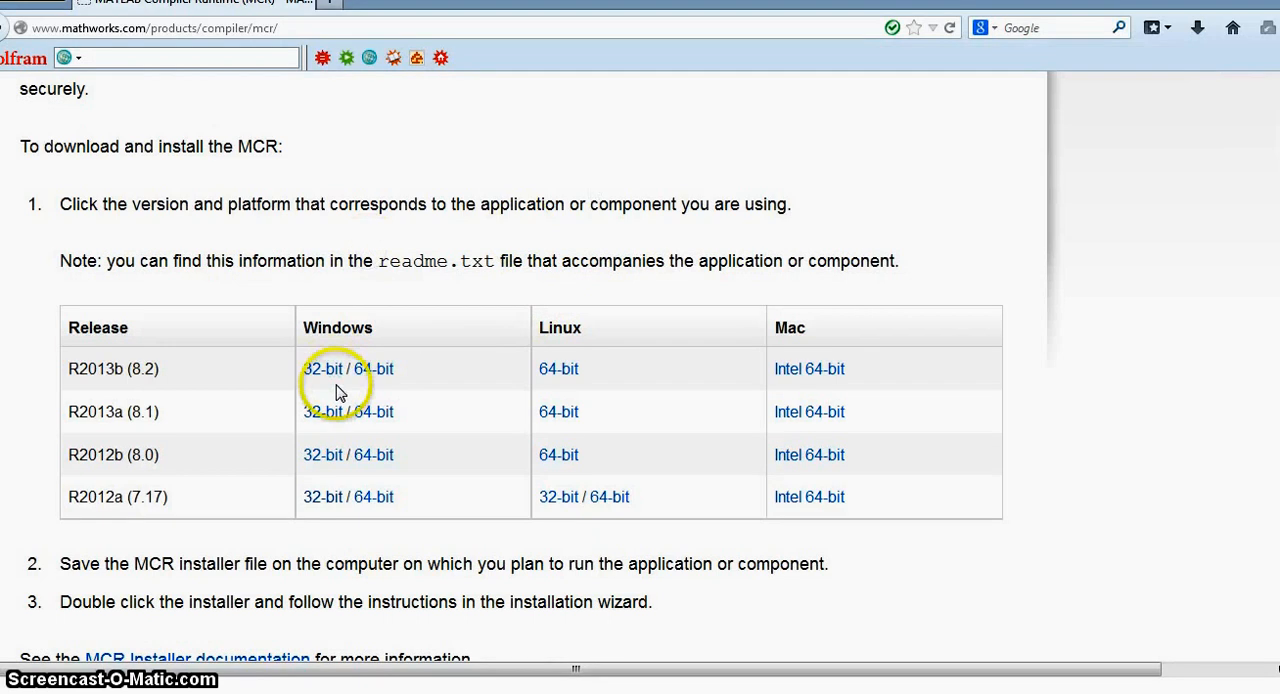
Step: Switch back to the distrib folder in Windows Explorer and run MCR_R2012a_win32_installer.exe
mouse_move(426, 692)
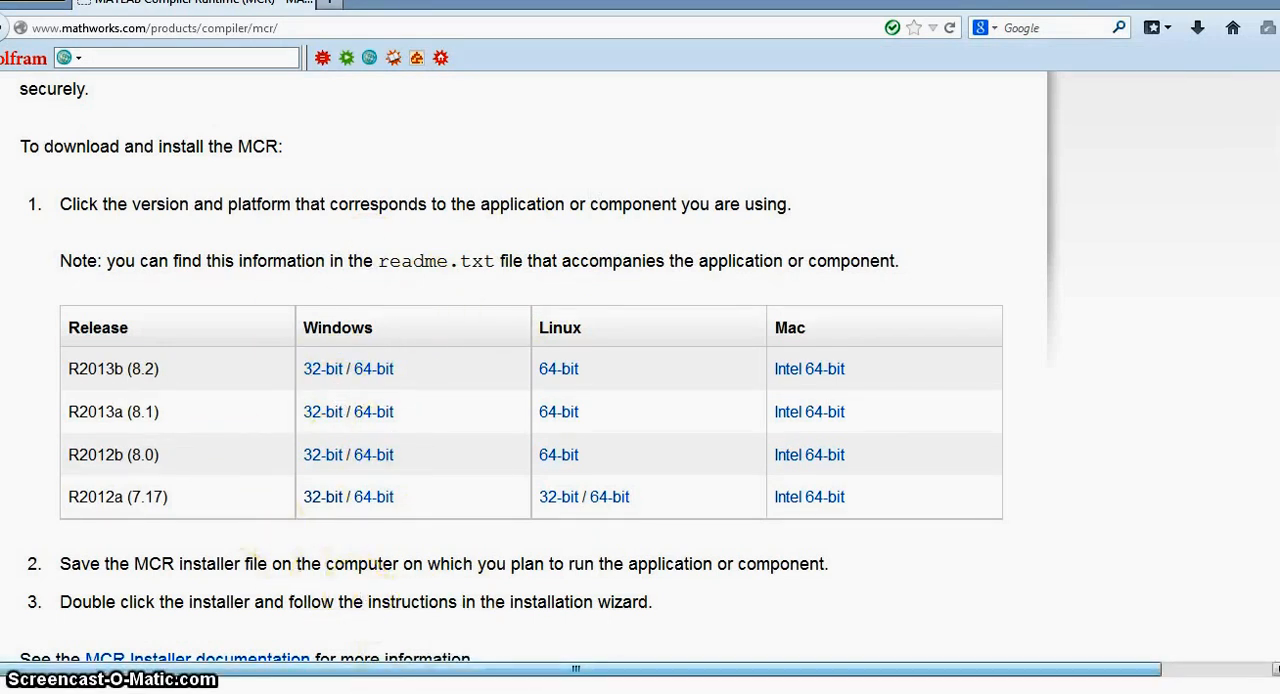
left_click(540, 640)
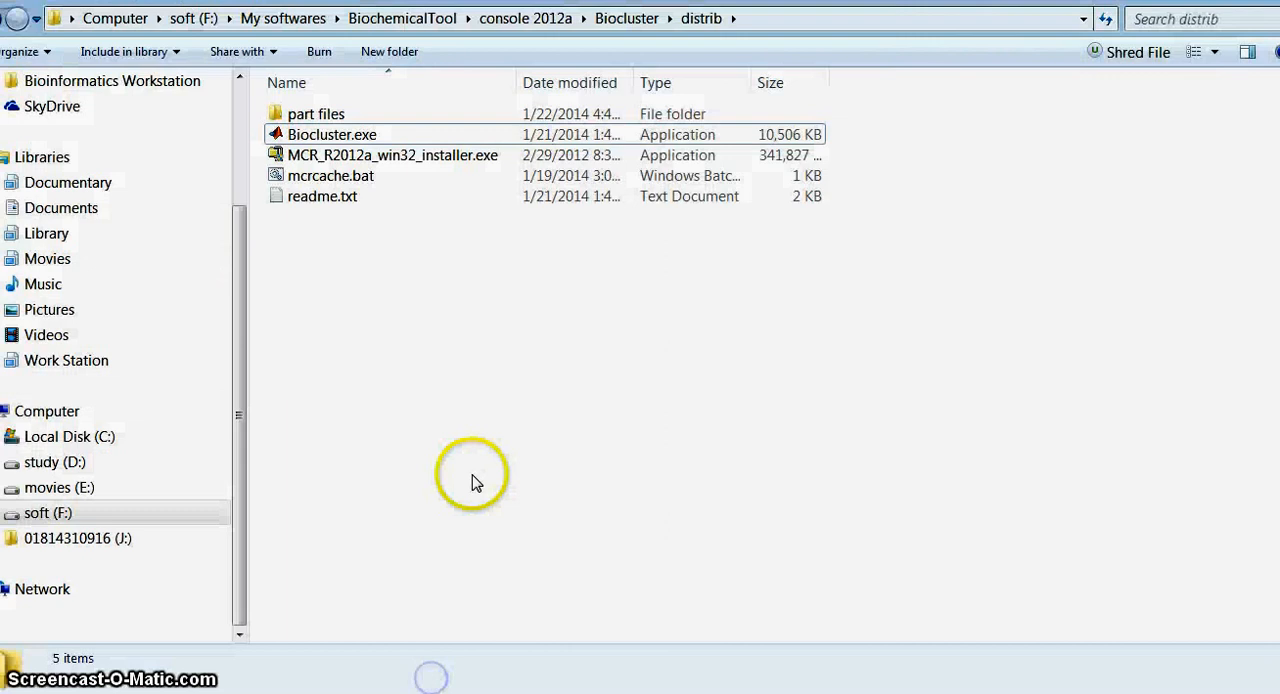
left_click(300, 155)
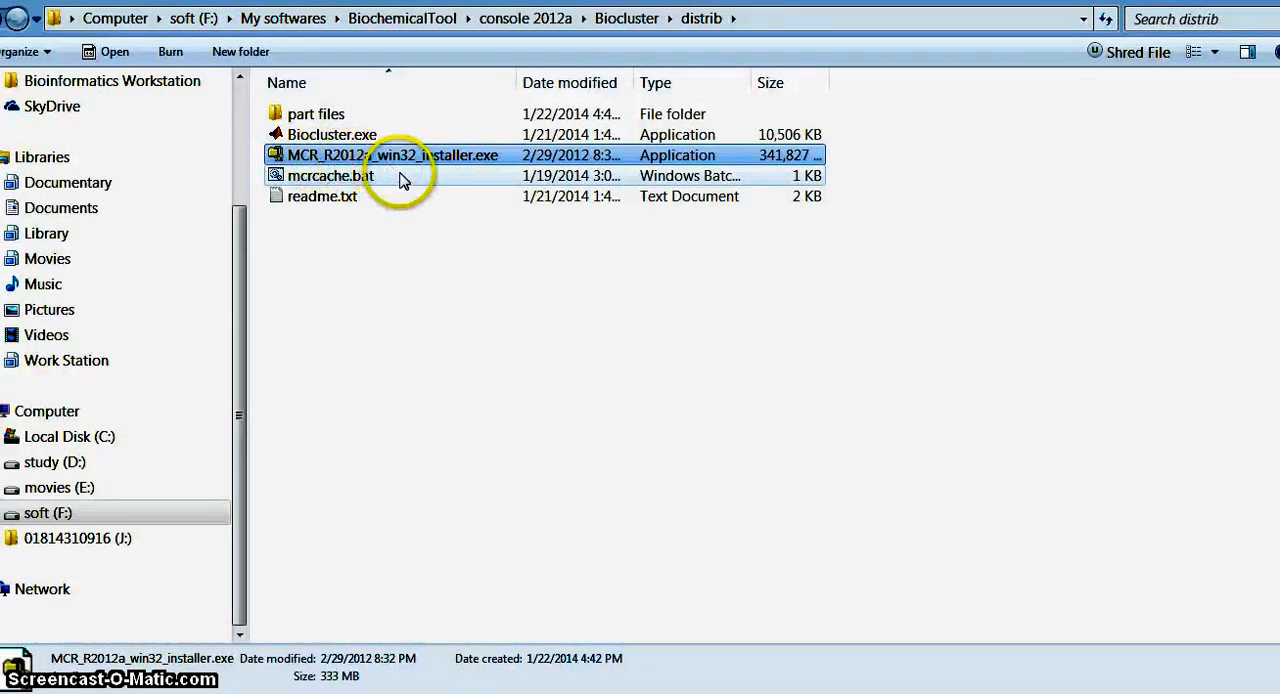
left_click(428, 304)
left_click(421, 157)
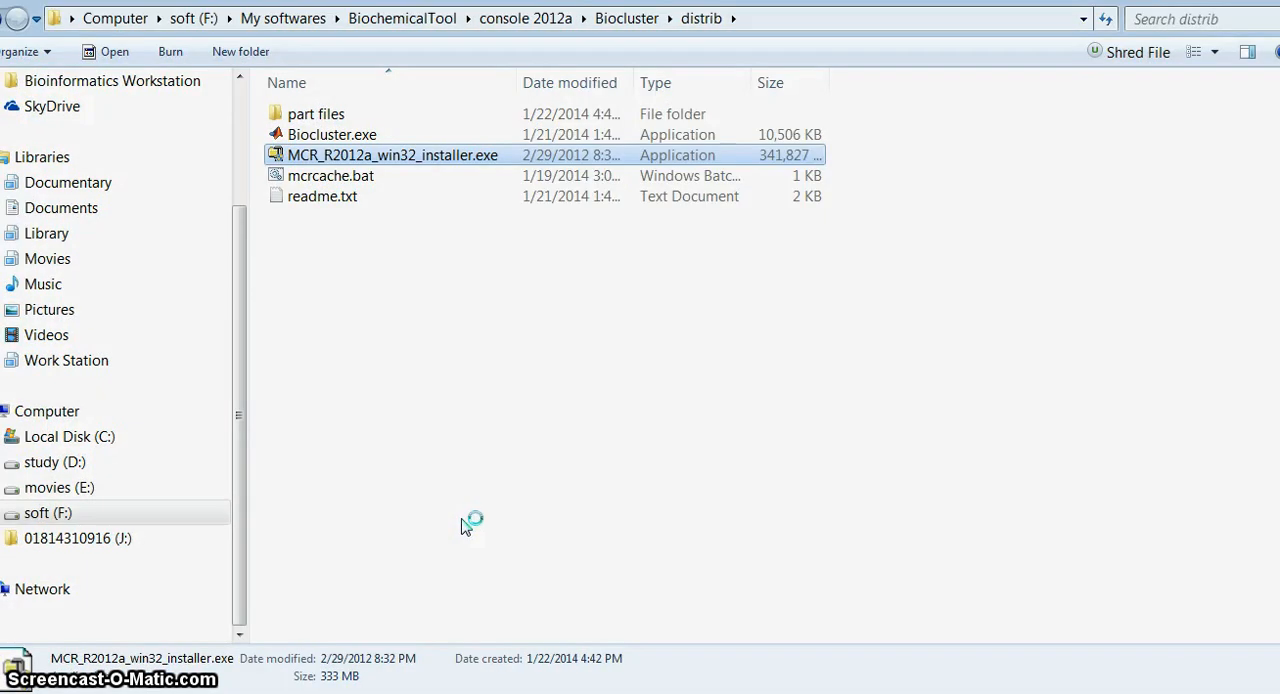
key("alt+p")
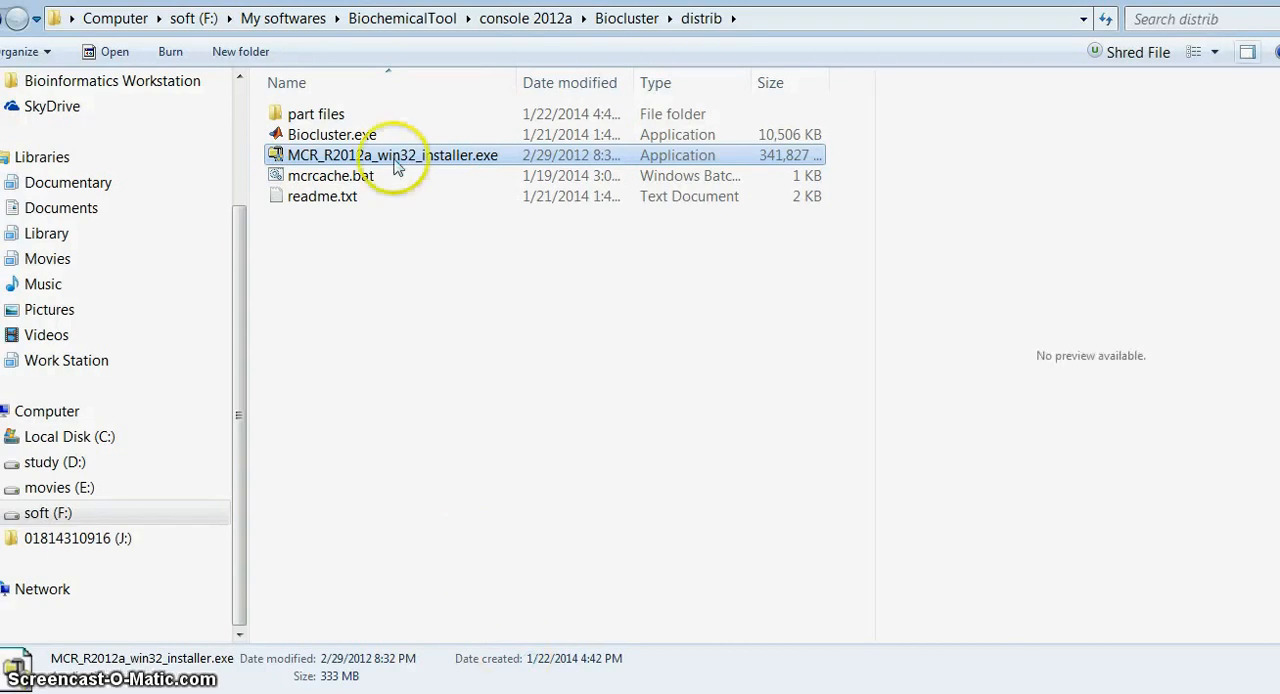
double_click(394, 159)
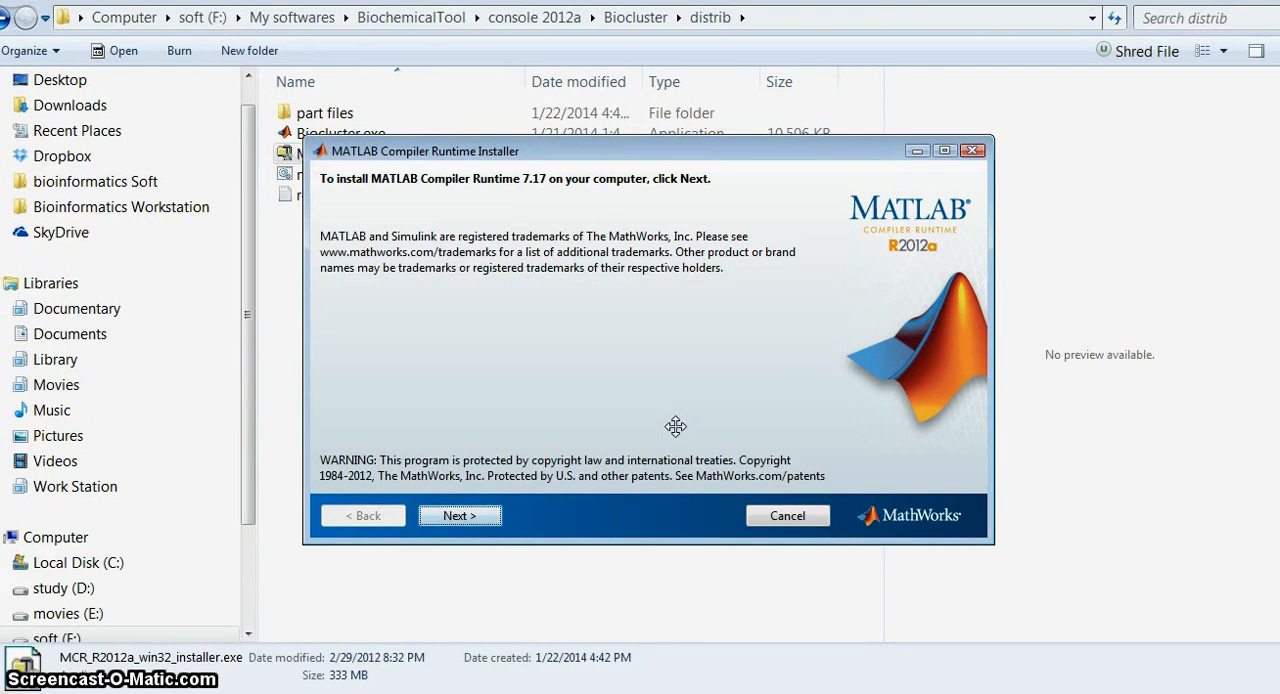
Step: Accept the license agreement, install MATLAB Compiler Runtime 7.17 into F:\Matlab\R2012a\MATLAB Compiler Runtime\v717, and finish the installer
left_click(462, 515)
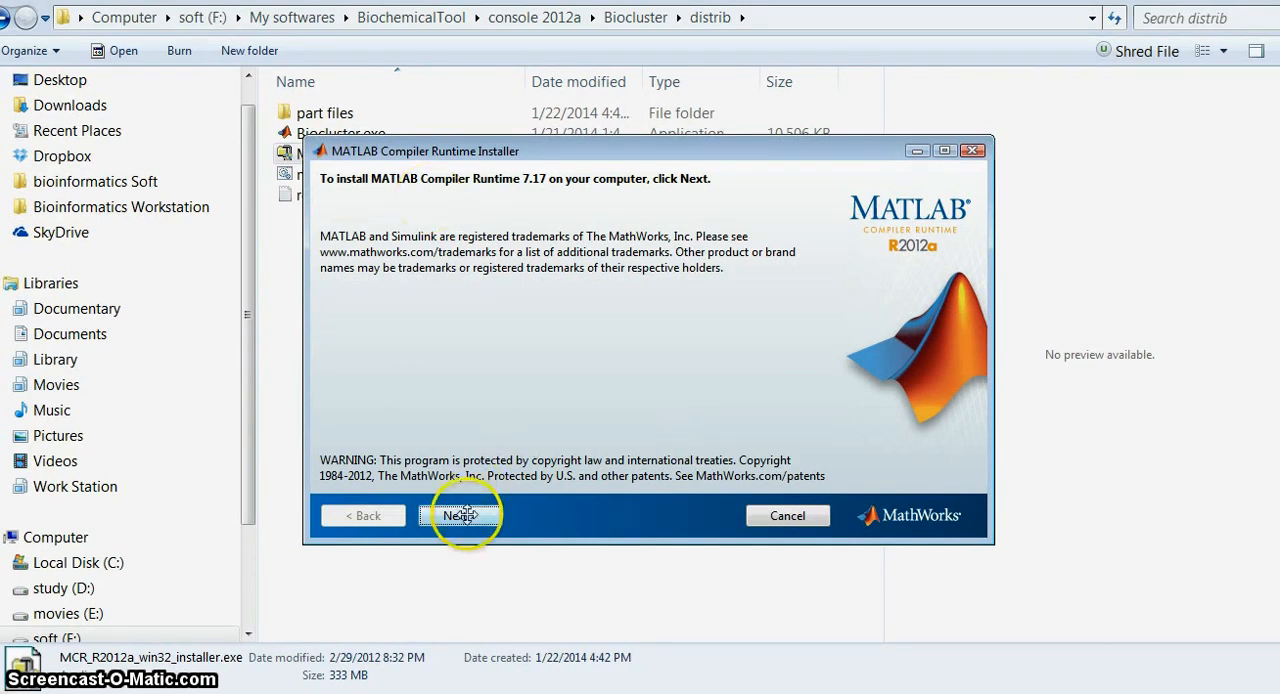
left_click(618, 471)
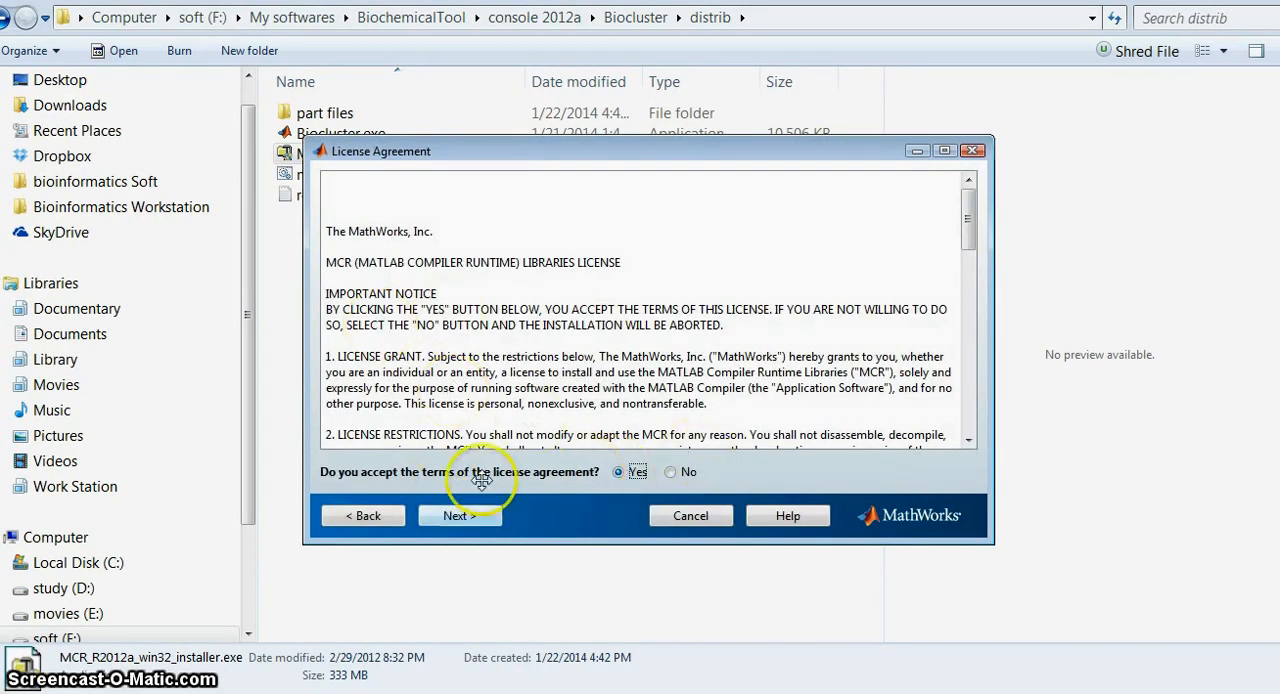
left_click(462, 514)
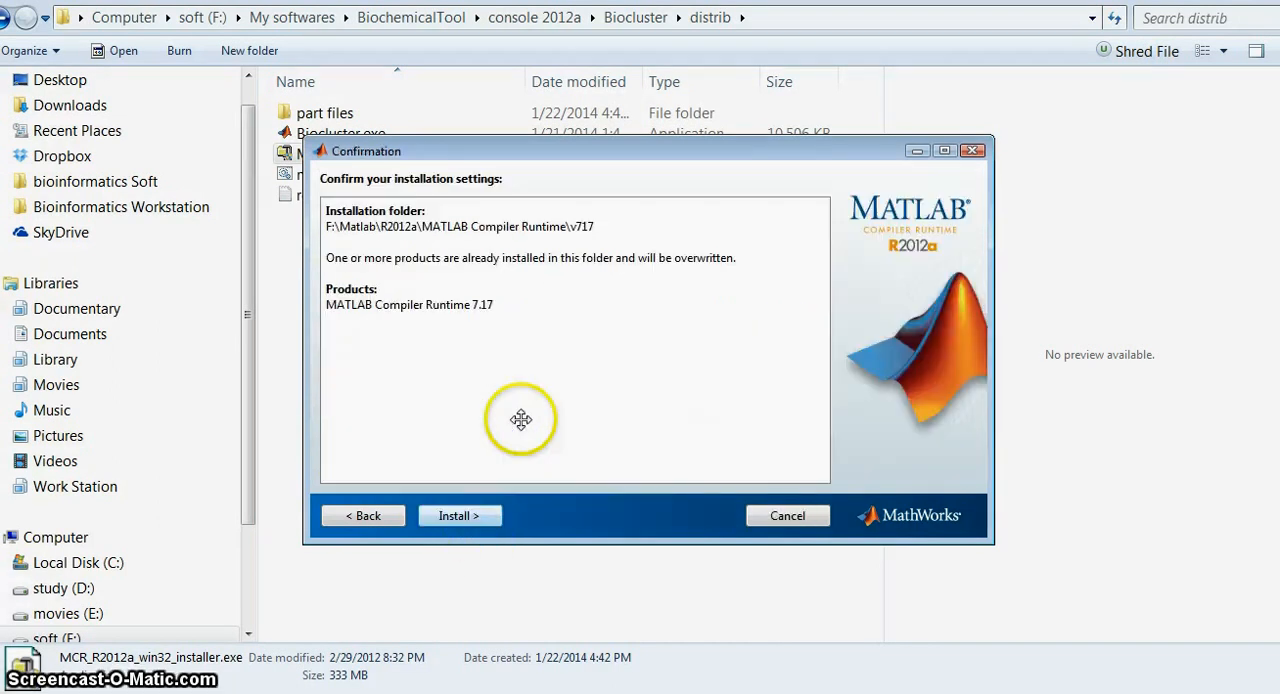
left_click(474, 513)
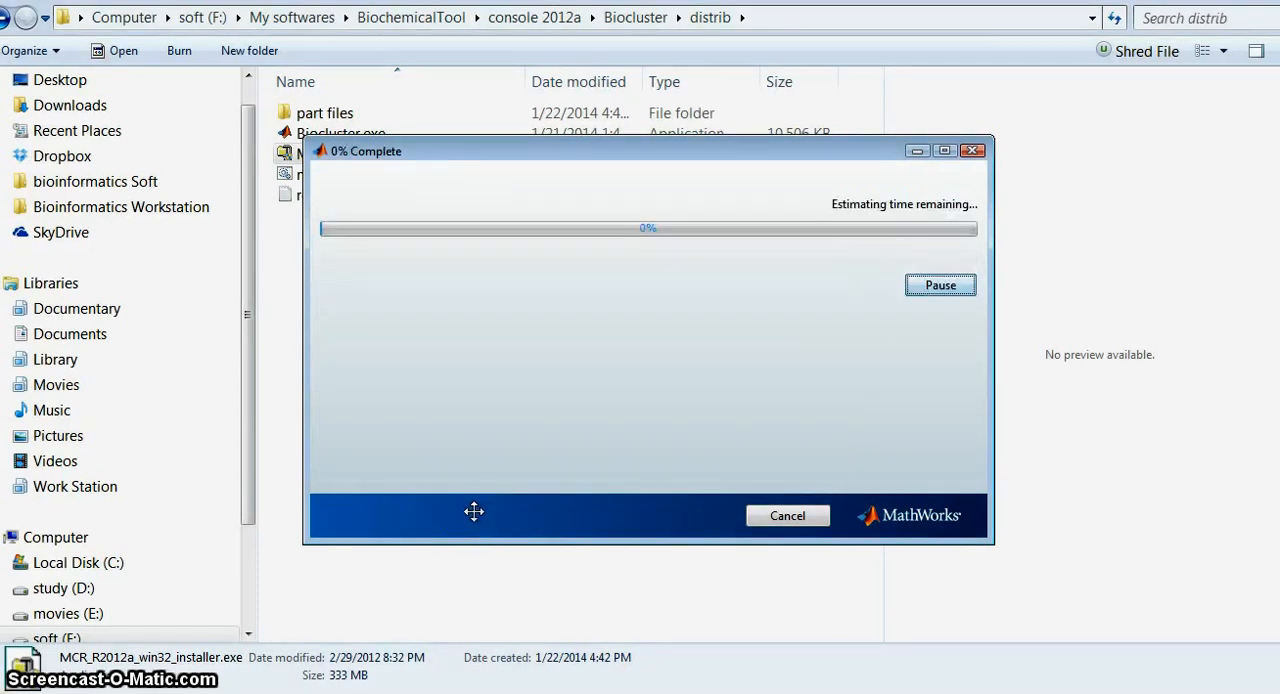
left_click(571, 407)
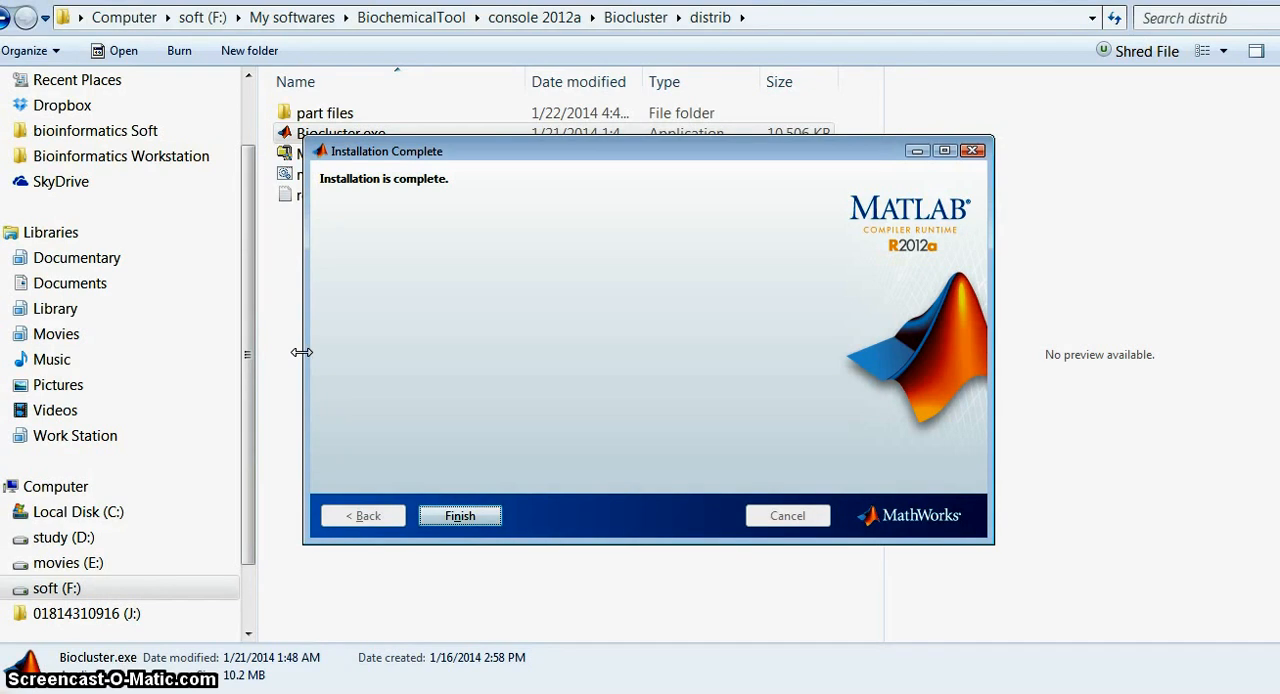
left_click(484, 515)
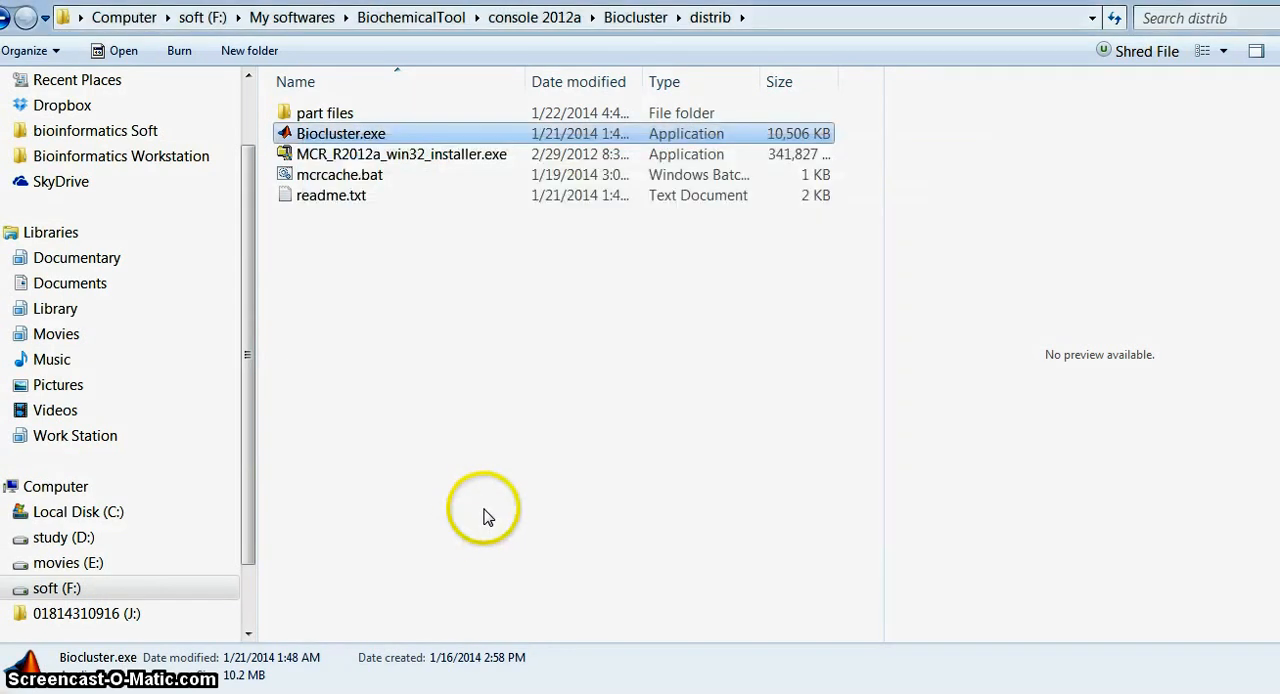
Step: Refresh the distrib folder, launch Biocluster.exe and cancel the Program Compatibility Assistant prompt
right_click(504, 390)
left_click(572, 460)
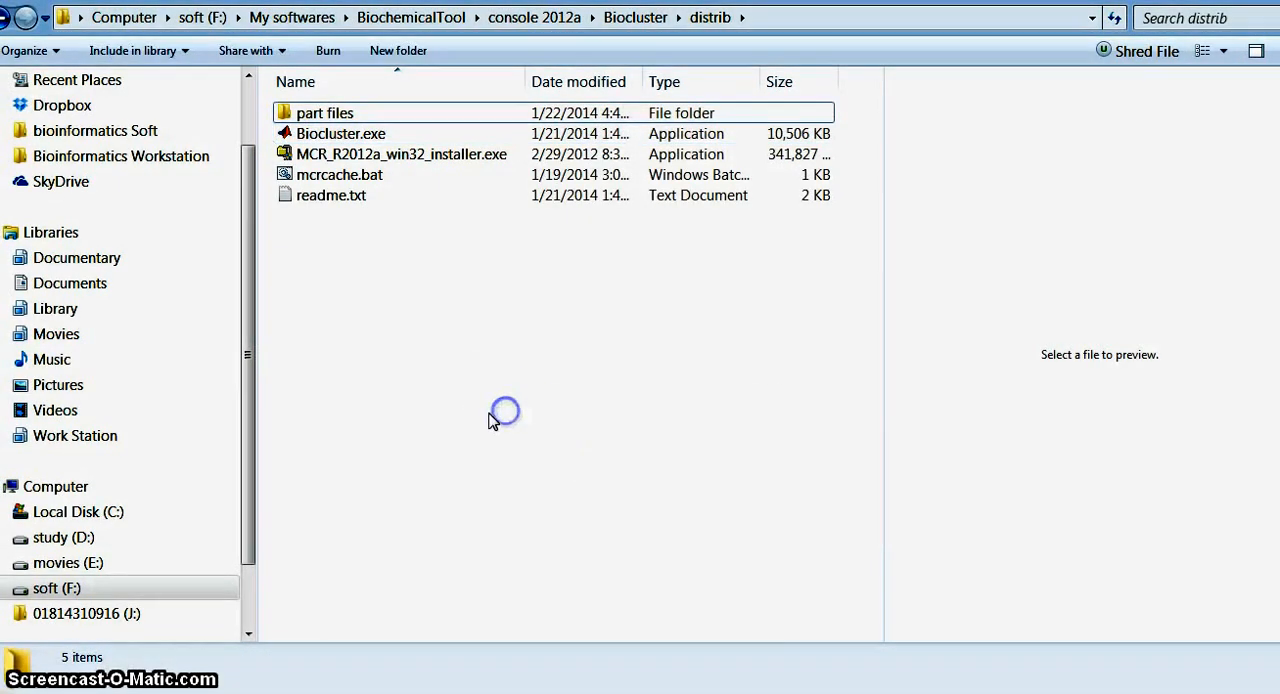
key("Down")
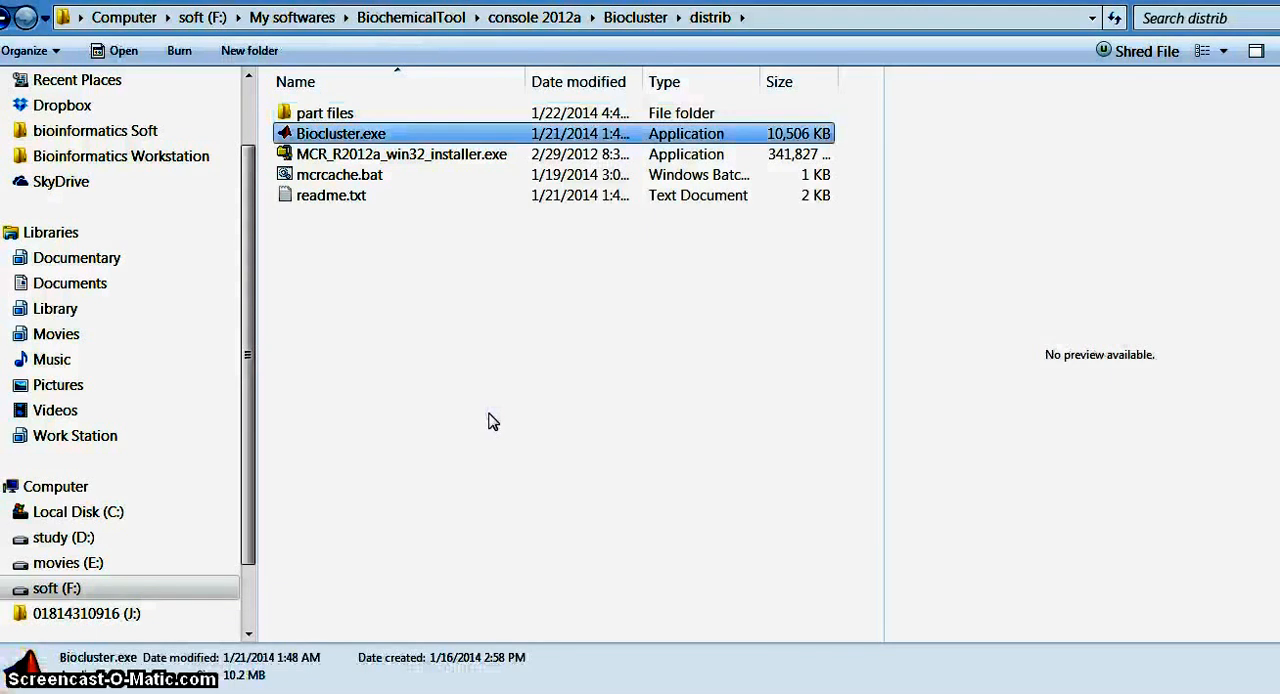
left_click(443, 135)
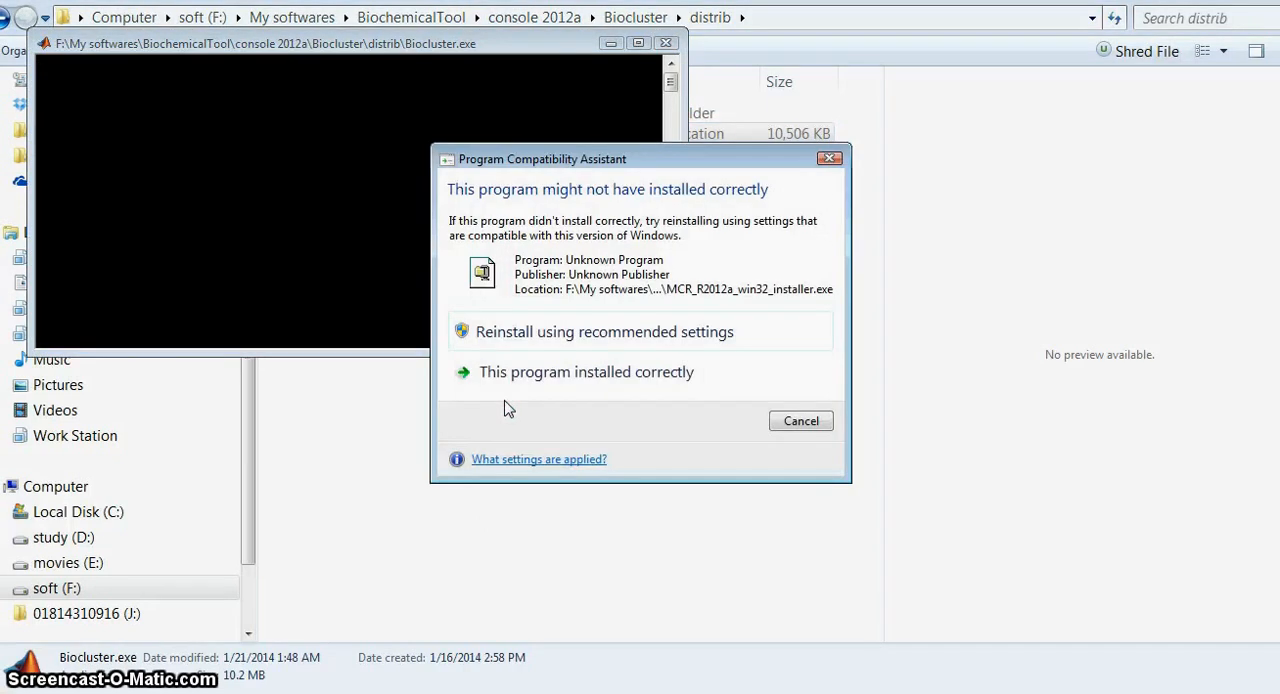
left_click(778, 423)
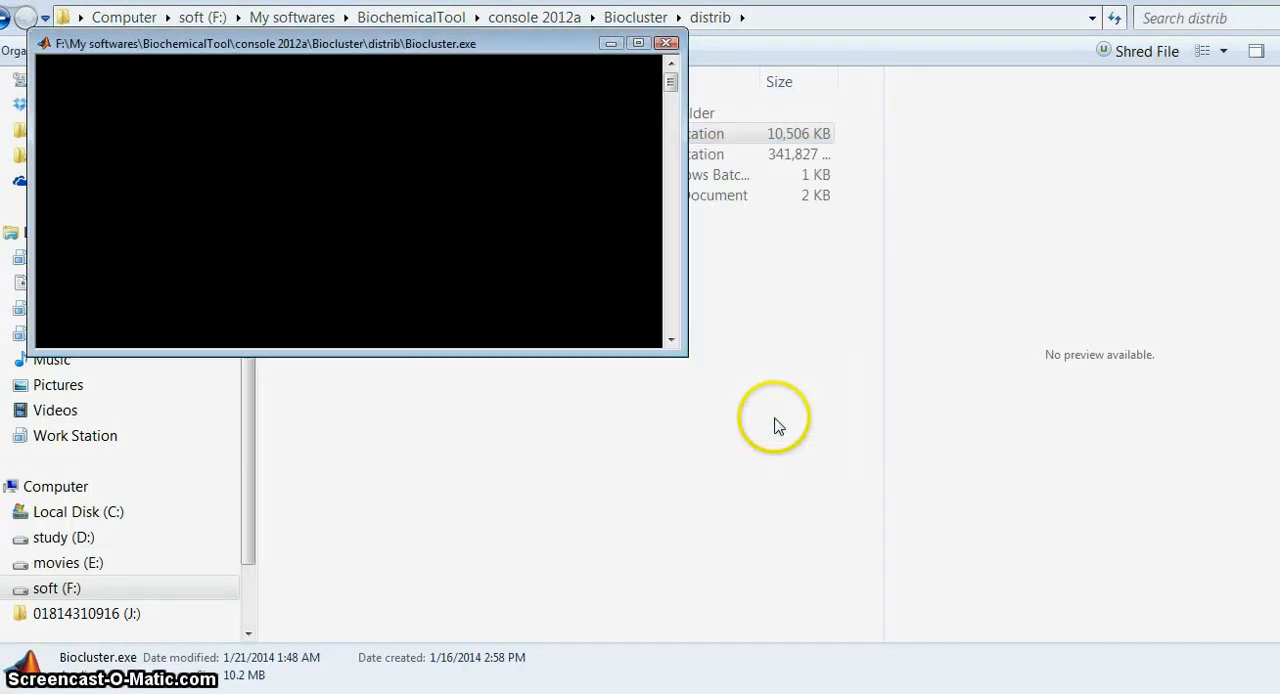
left_click(453, 312)
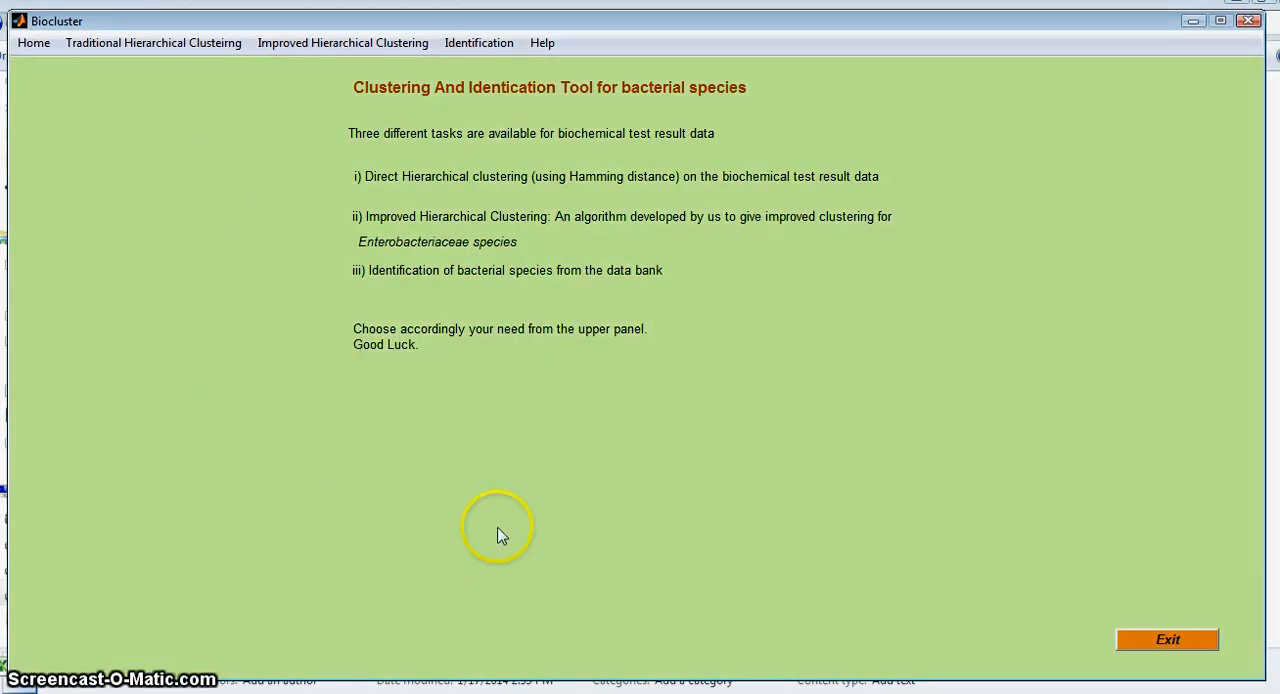
Step: Switch to Excel, maximize its window and examine the isolates' biochemical test results in data.xlsx, starting from cell I3
left_click(538, 691)
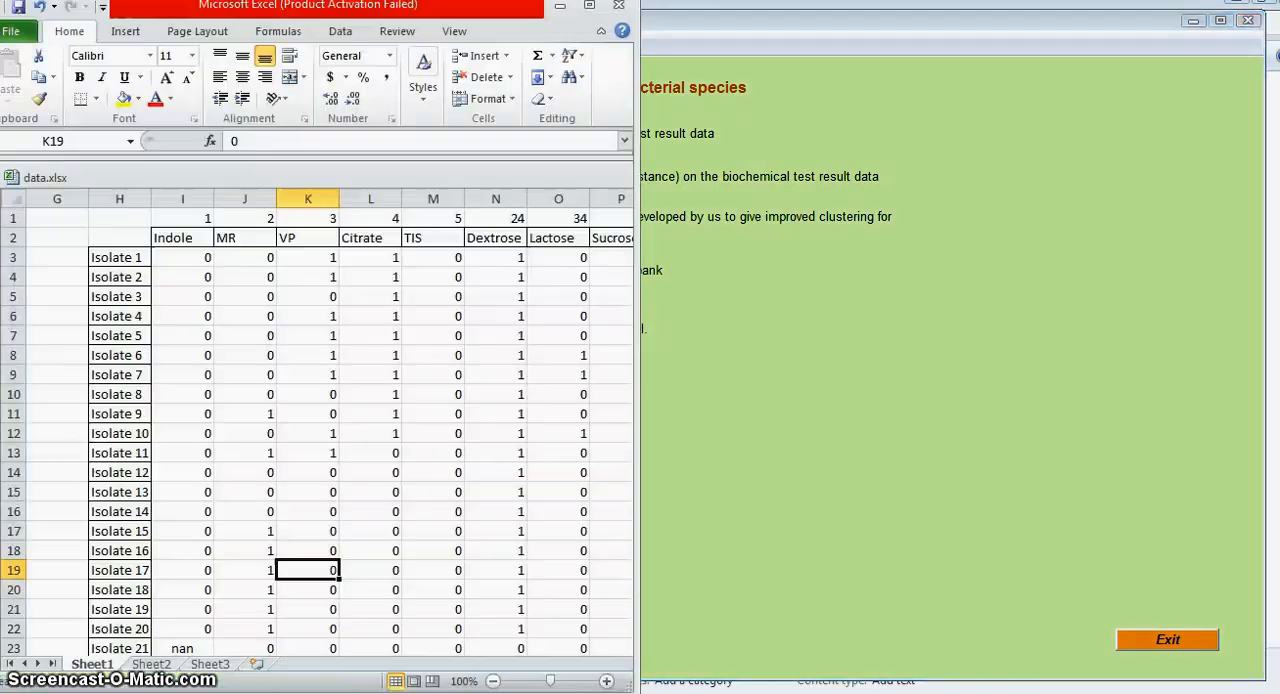
double_click(502, 14)
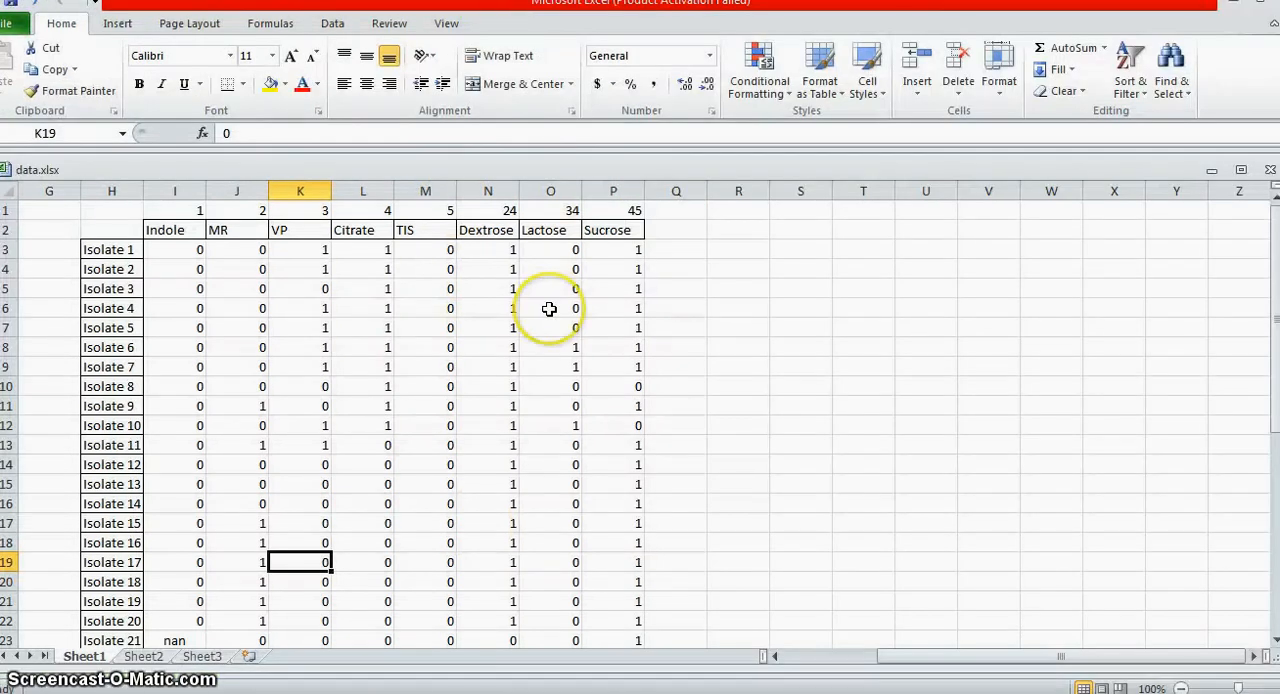
scroll(370, 309, "down", 9)
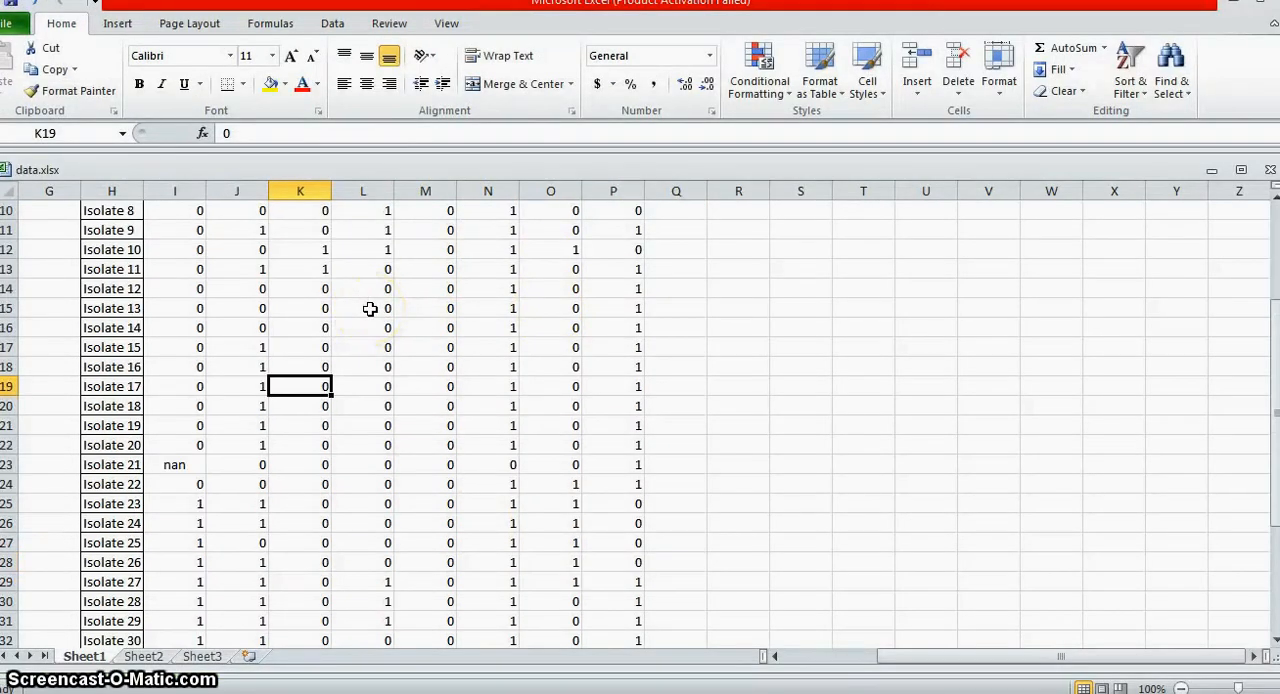
scroll(370, 309, "up", 9)
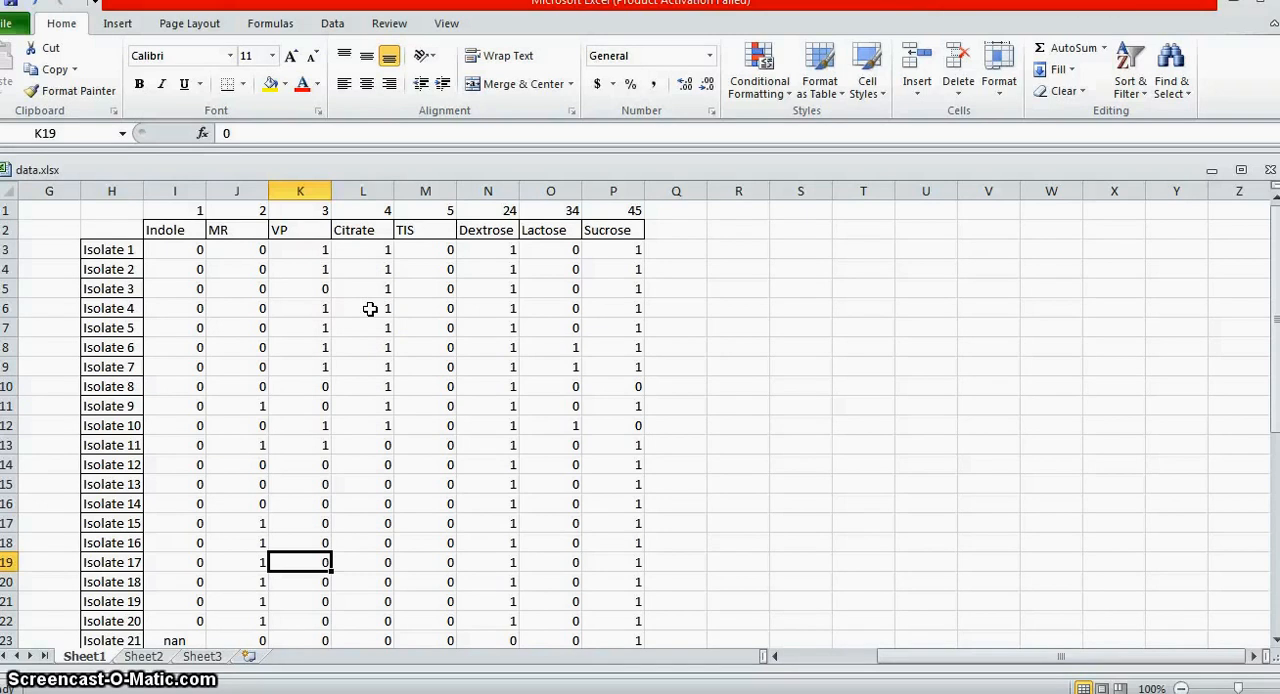
left_click(177, 250)
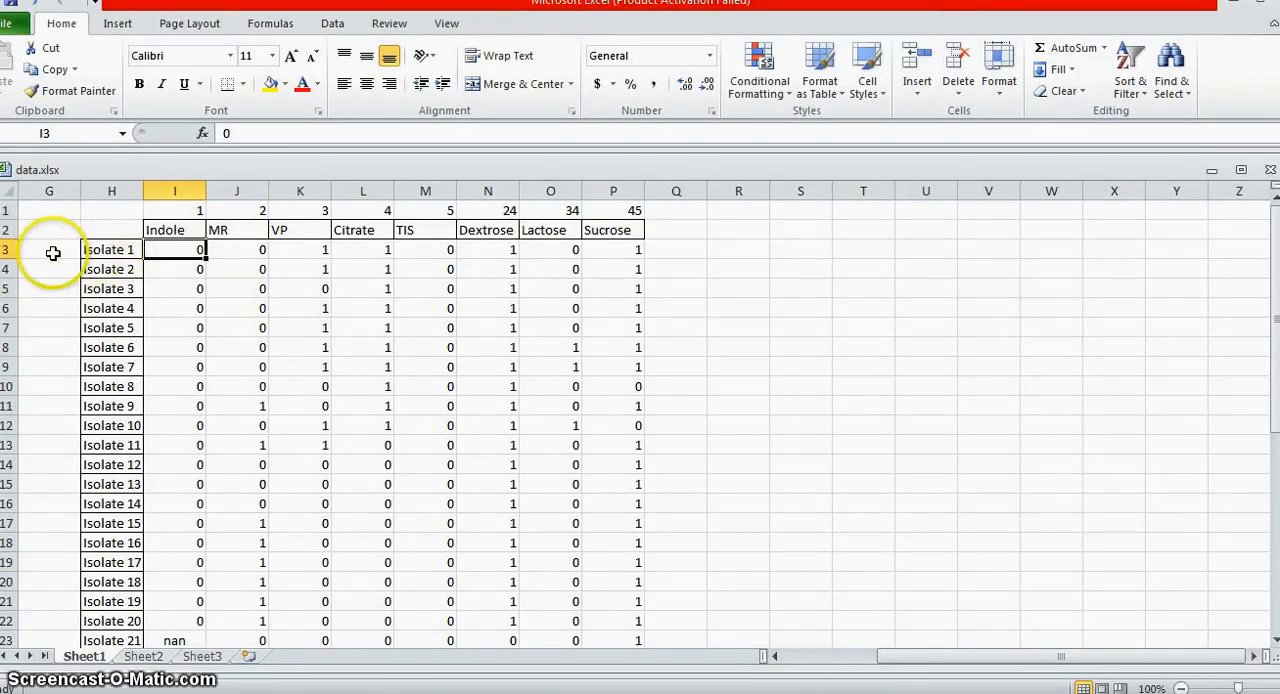
Step: Examine the data layout by highlighting row 3 for Isolate 1, column I for Indole, and the Isolate 1 results in I3:P3
left_click(15, 250)
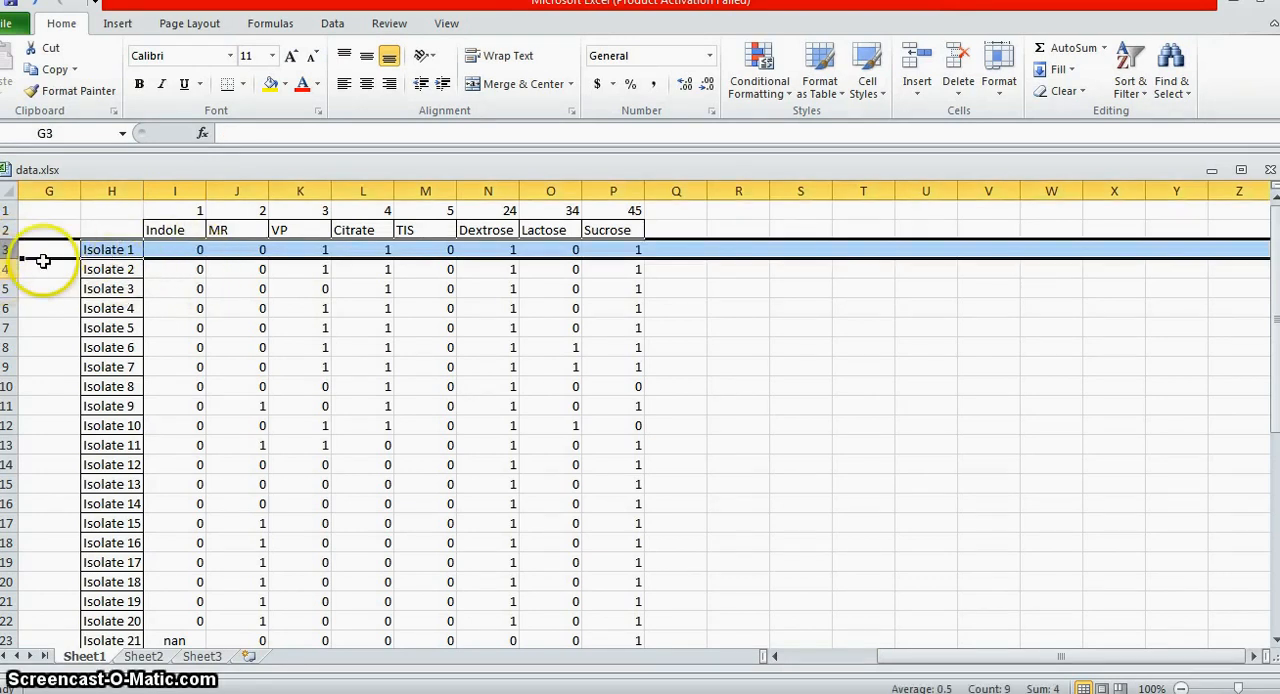
left_click(190, 190)
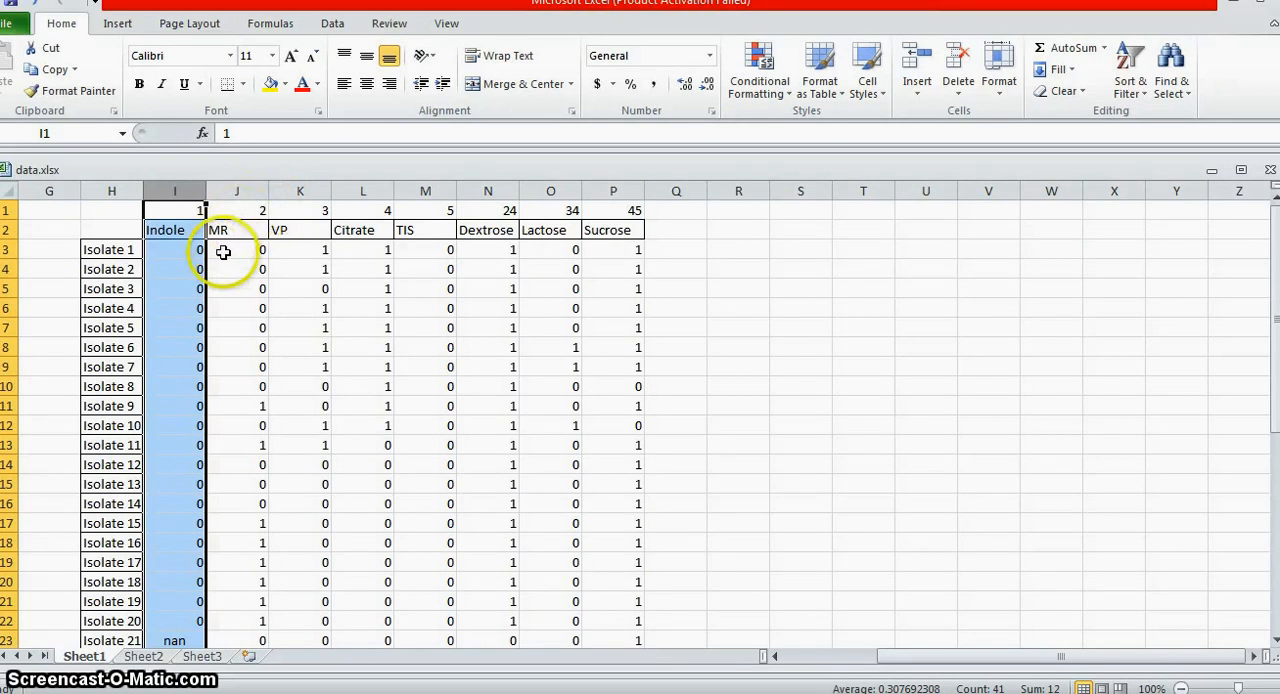
left_click(160, 268)
key("Up")
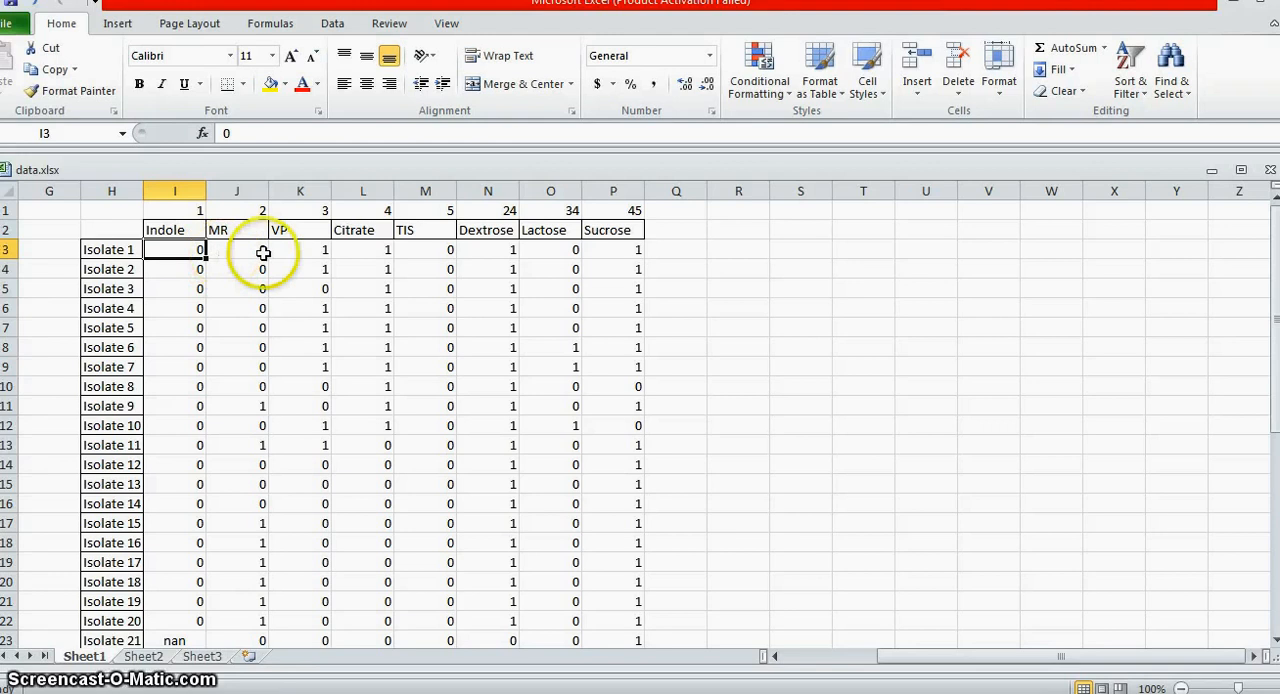
left_click(310, 251)
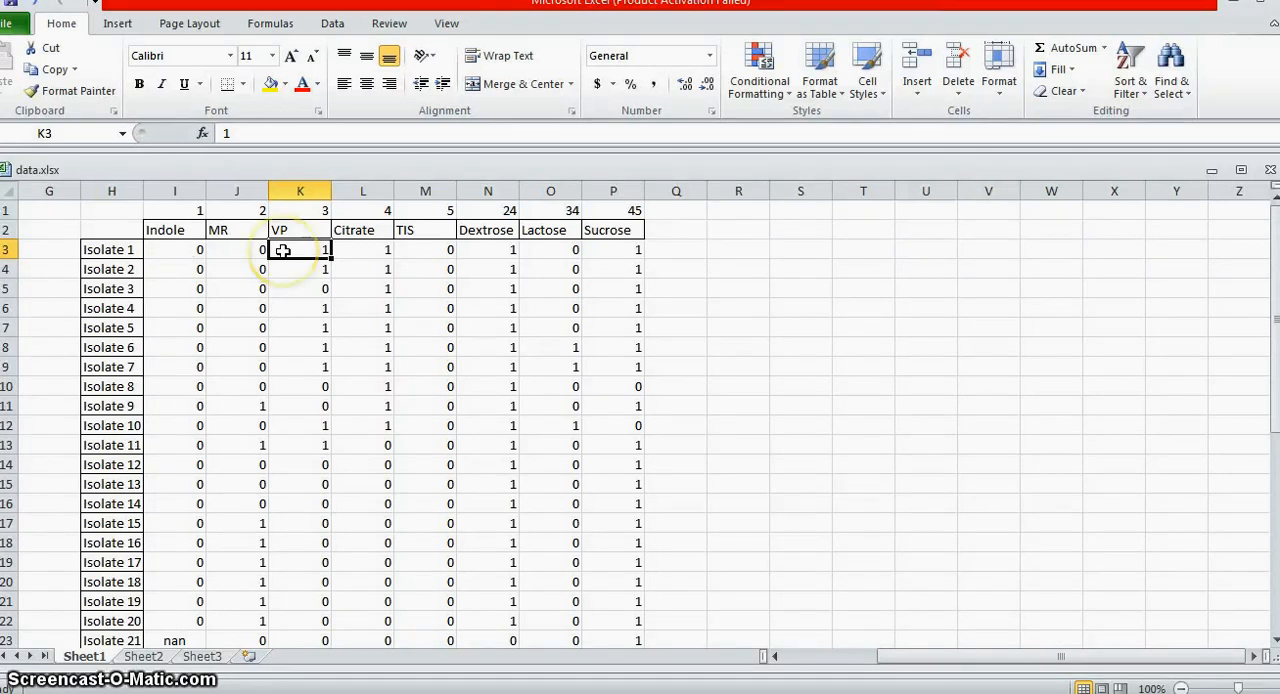
left_click(165, 251)
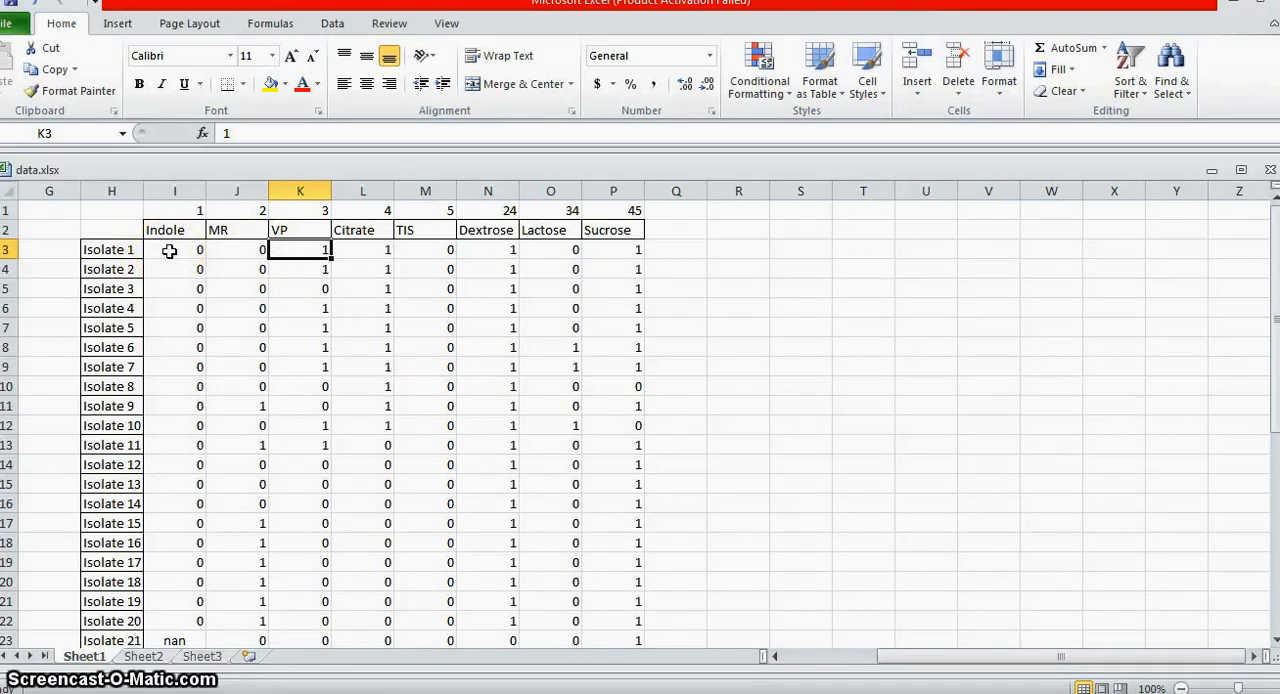
left_click(170, 251)
left_click_drag(170, 251, 600, 251)
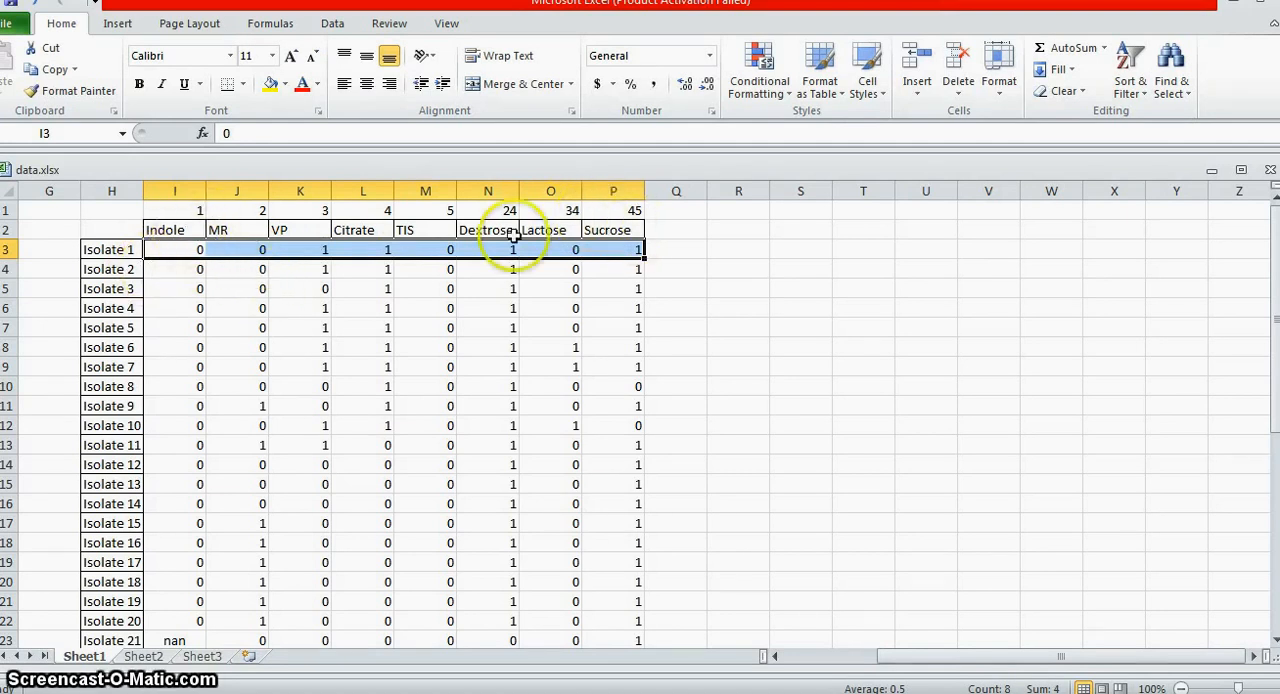
scroll(189, 307, "down", 1)
scroll(189, 307, "up", 1)
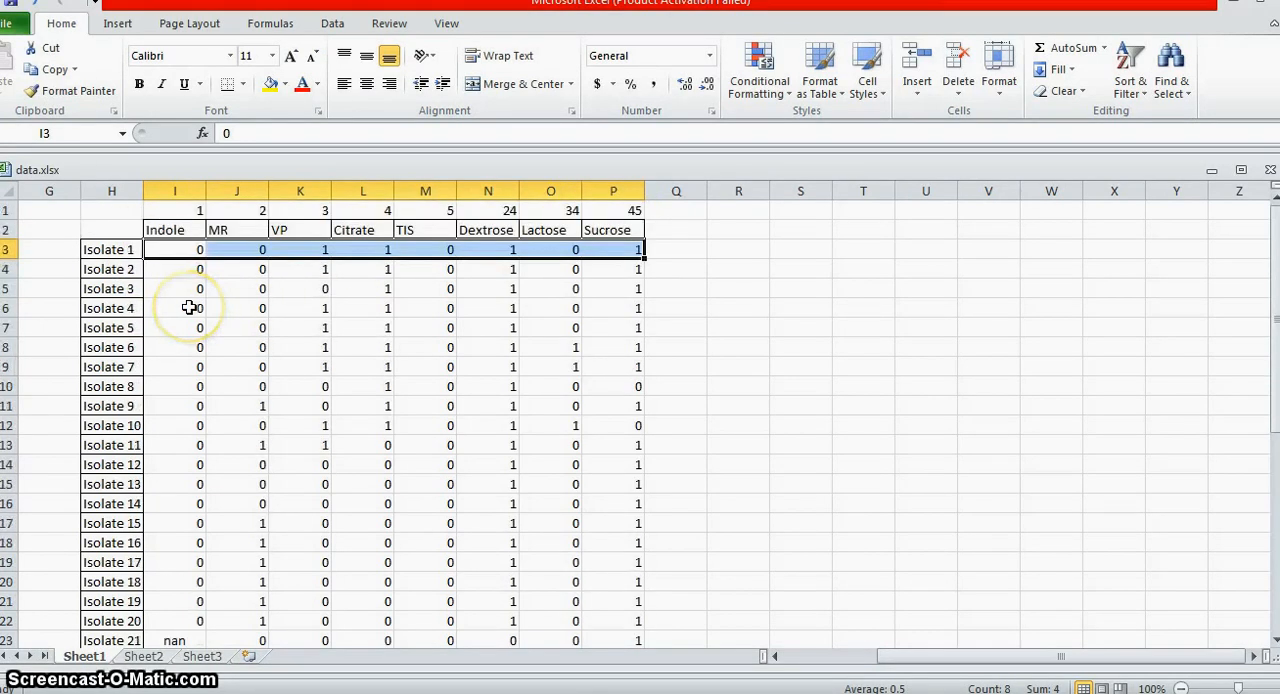
scroll(189, 307, "down", 6)
scroll(180, 312, "up", 6)
Step: Copy the biochemical test results of all 39 isolates, range I3:P41, without the test headers and isolate names
left_click(181, 304)
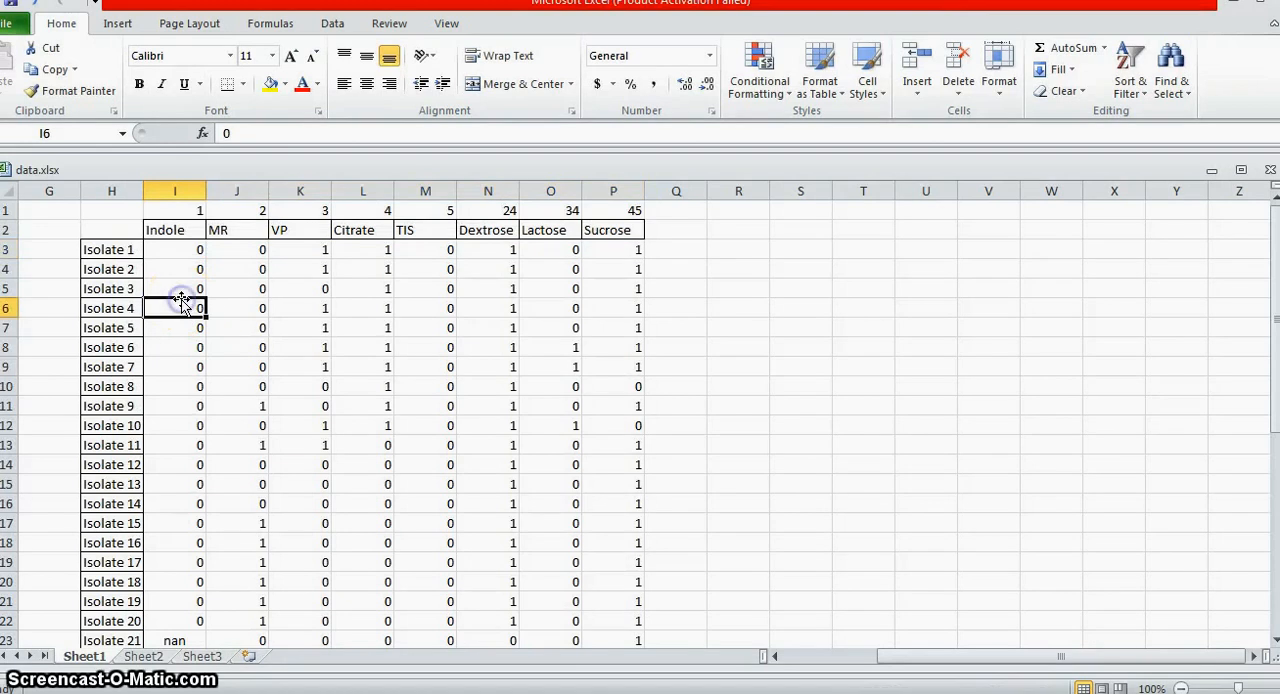
left_click_drag(177, 249, 615, 606)
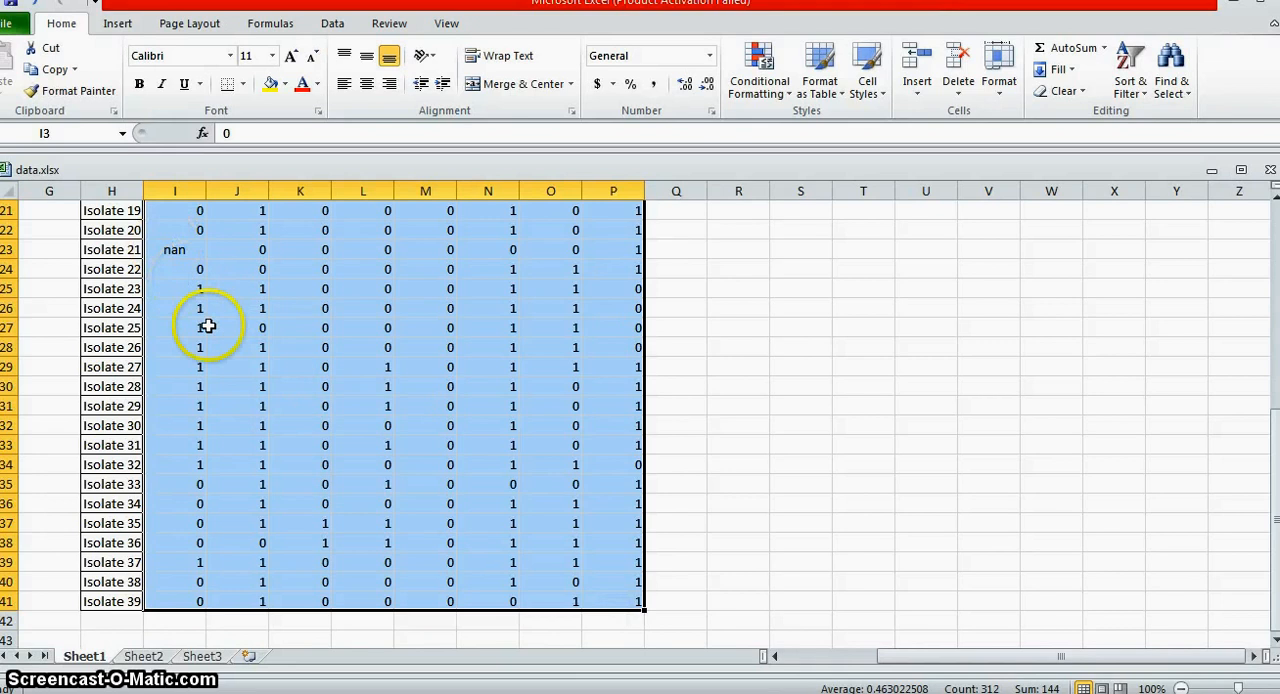
scroll(207, 326, "up", 2)
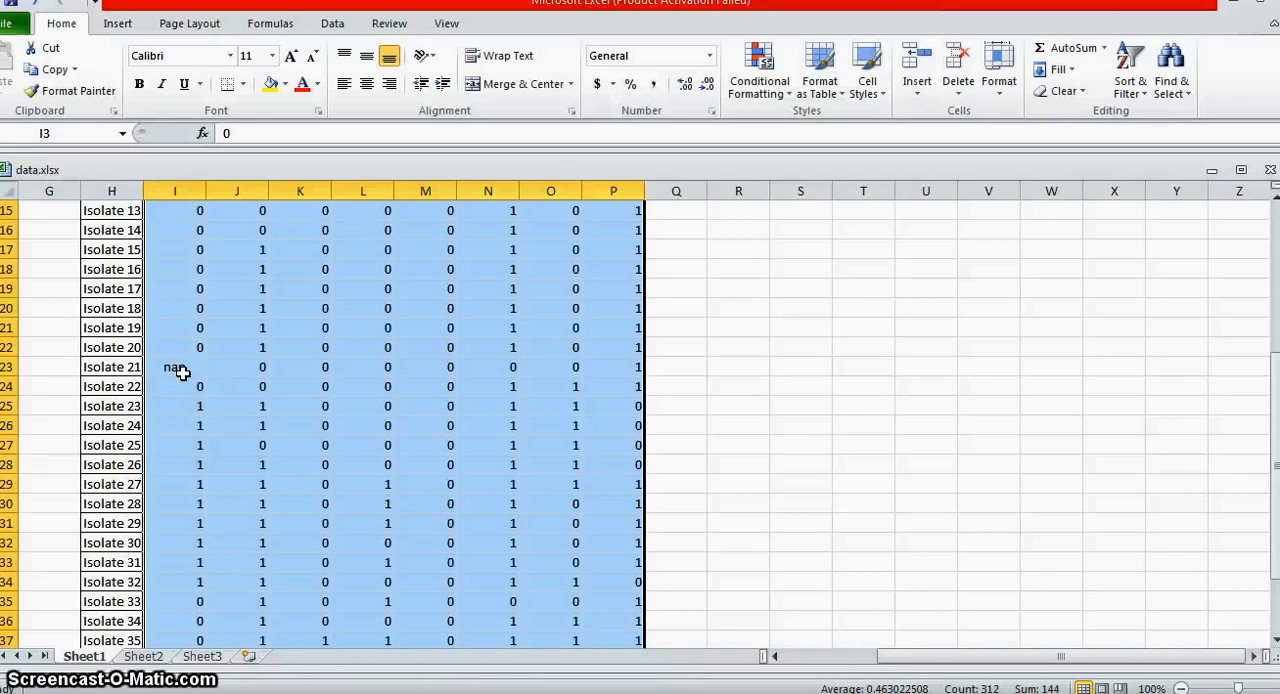
scroll(183, 372, "up", 4)
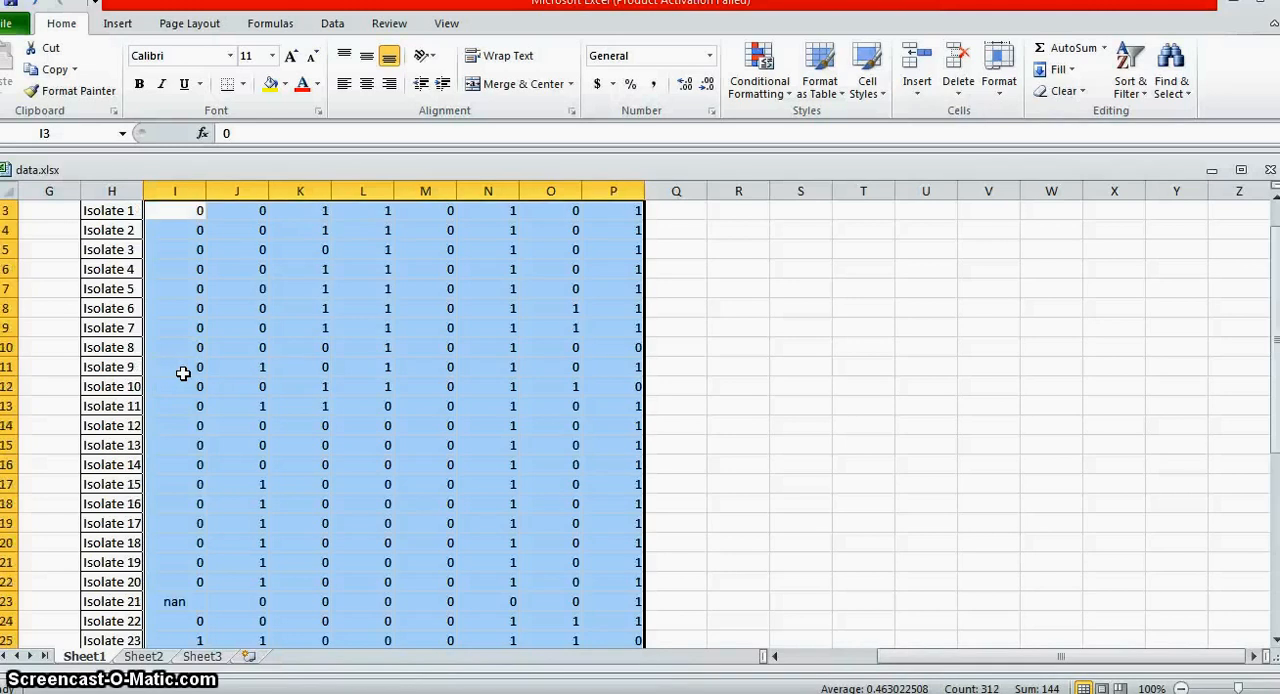
scroll(183, 372, "down", 4)
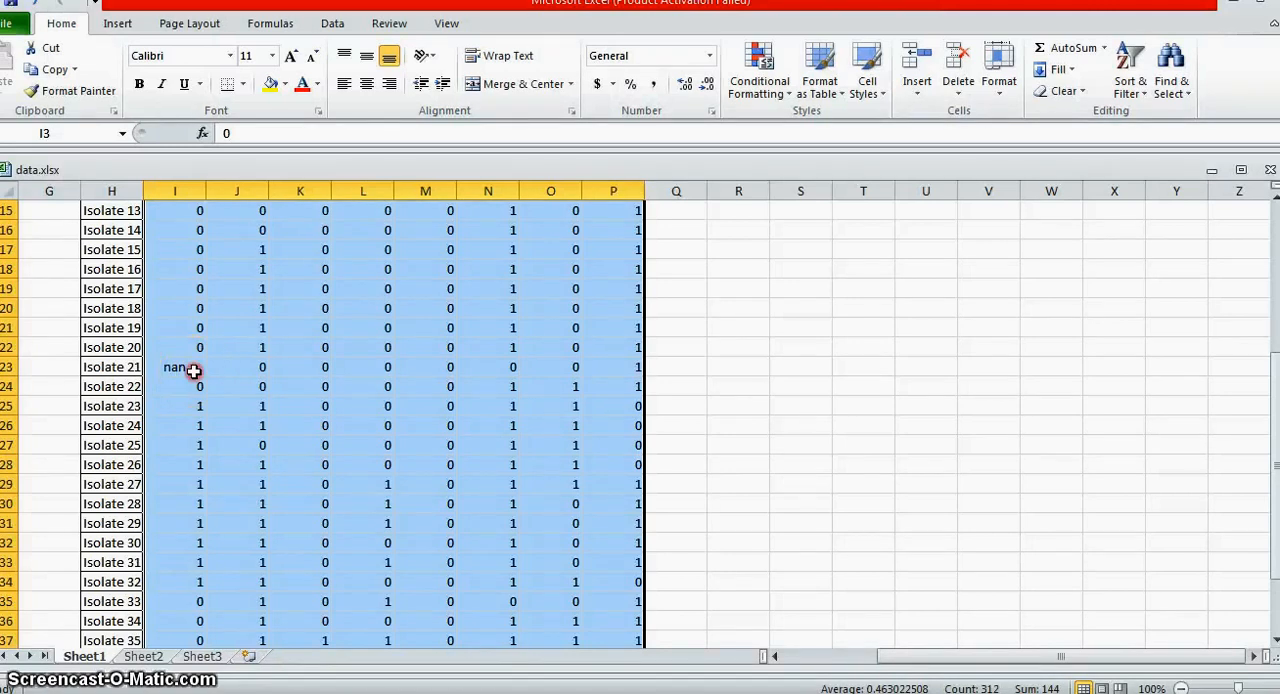
right_click(193, 371)
left_click(241, 66)
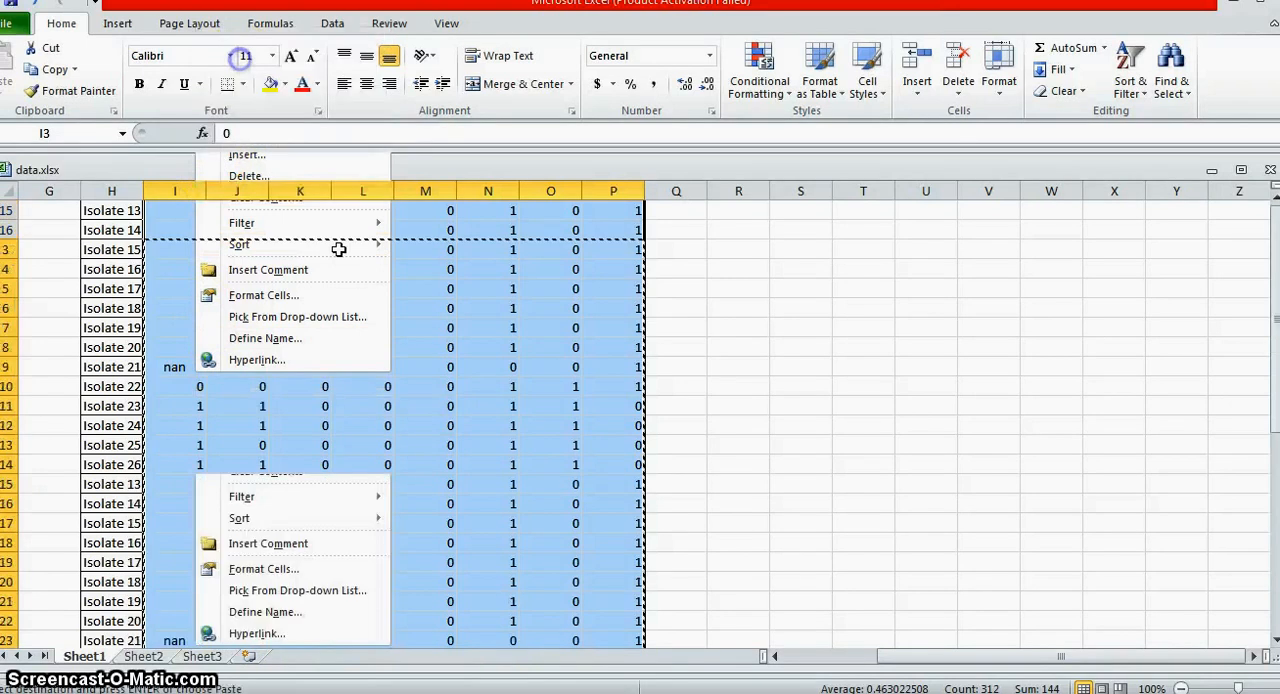
scroll(429, 400, "up", 5)
scroll(429, 400, "down", 4)
scroll(429, 400, "up", 2)
scroll(429, 403, "down", 6)
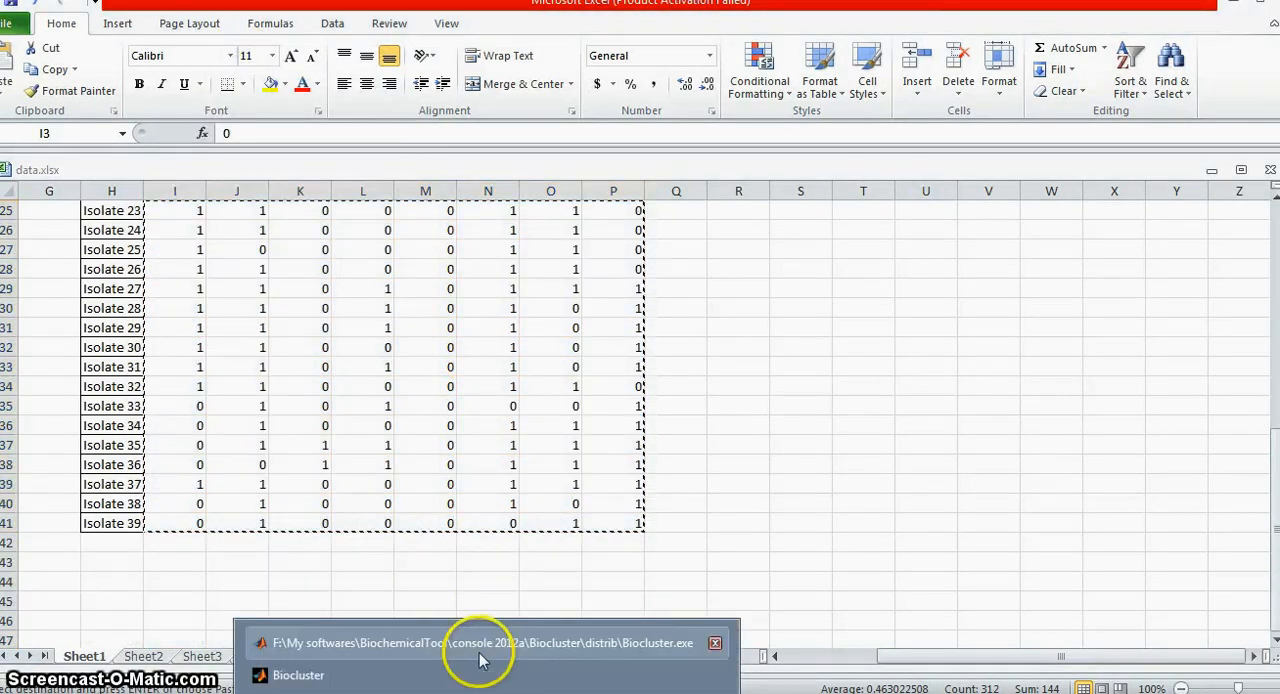
Step: Switch to Biocluster, open Traditional Hierarchical Clustering, and paste the copied test results as the input biochemical data
left_click(480, 649)
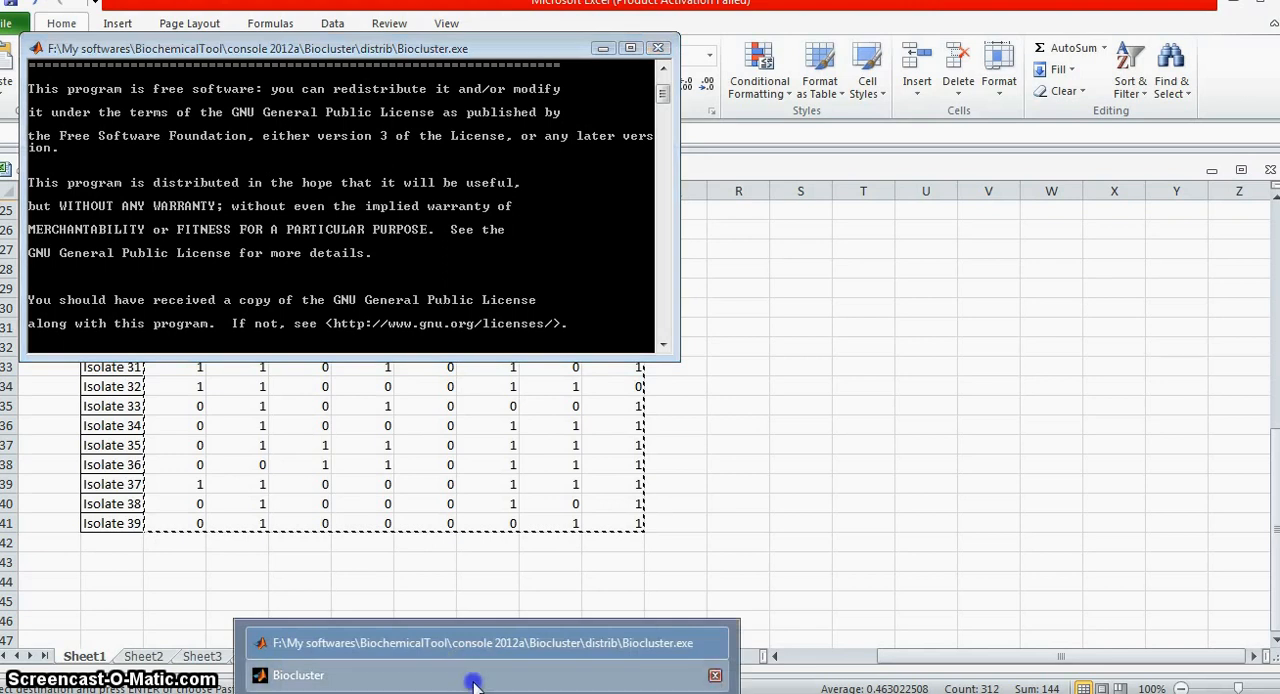
left_click(472, 681)
left_click(88, 47)
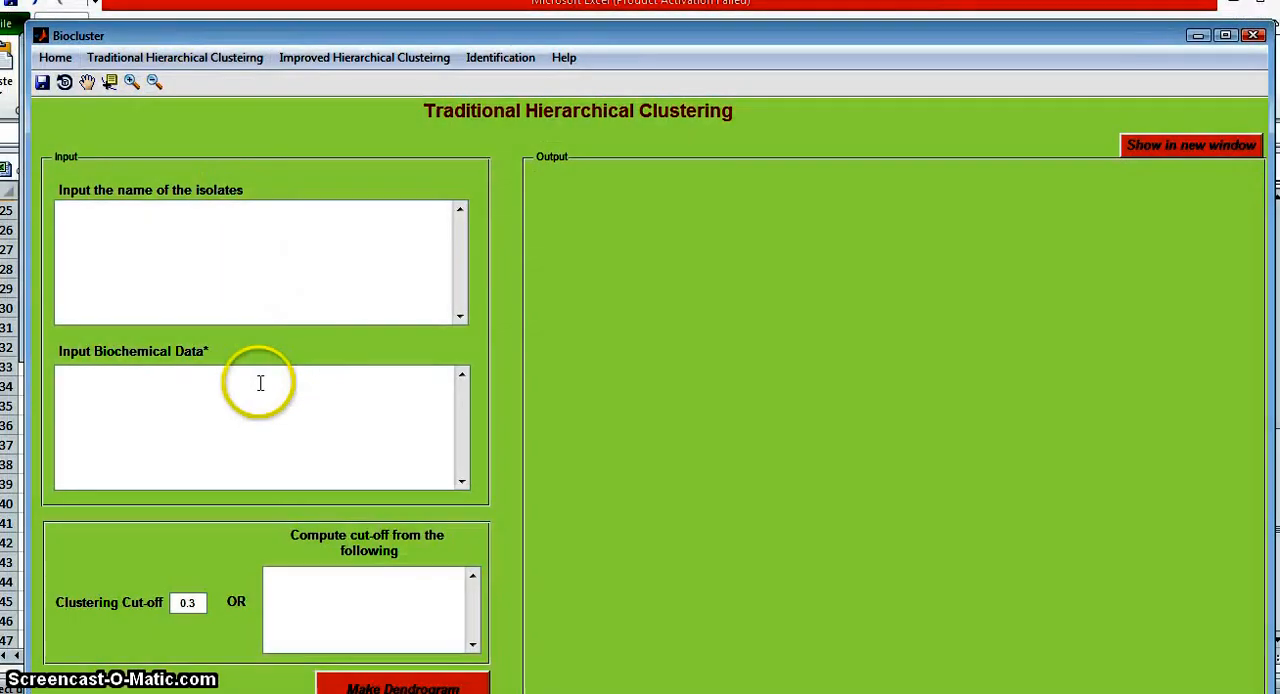
left_click(258, 383)
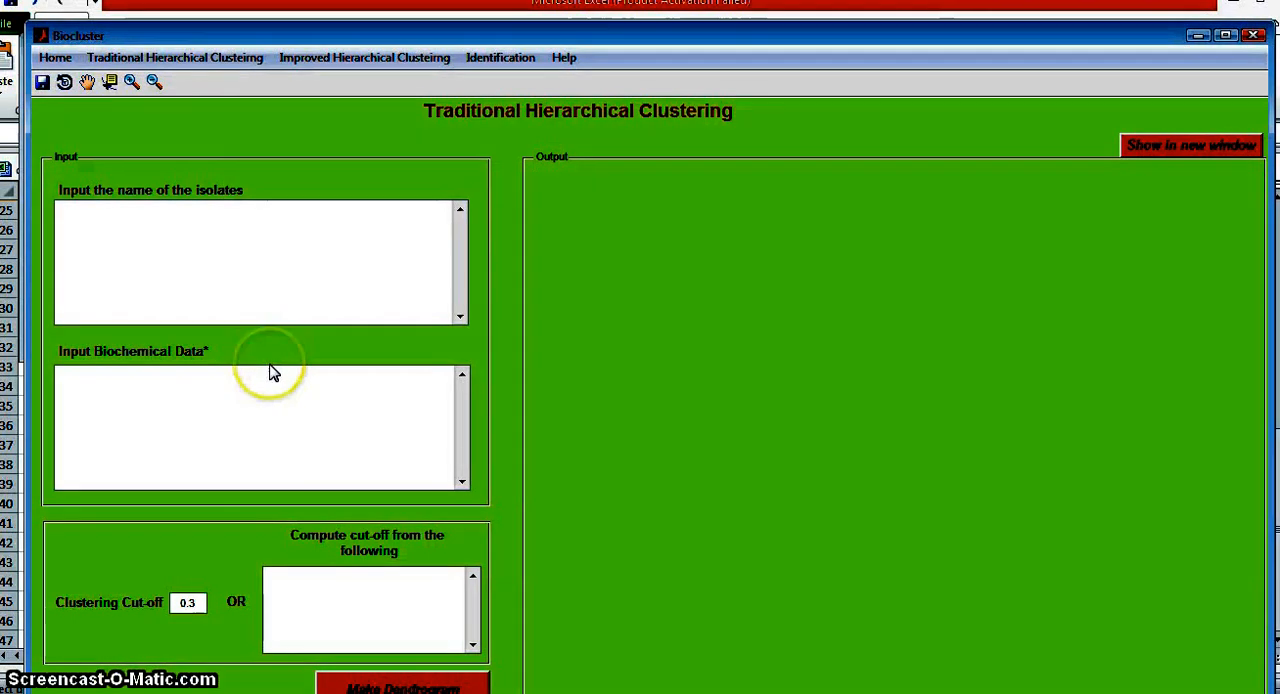
key("ctrl+v")
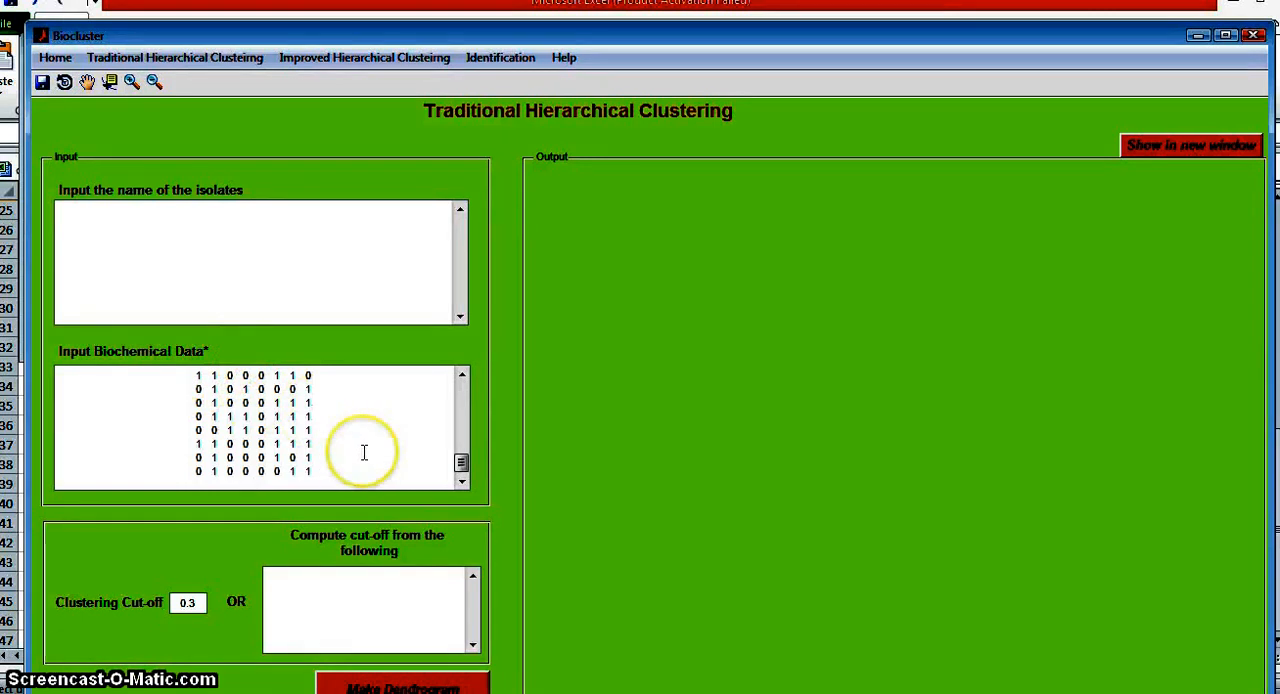
scroll(364, 452, "up", 1)
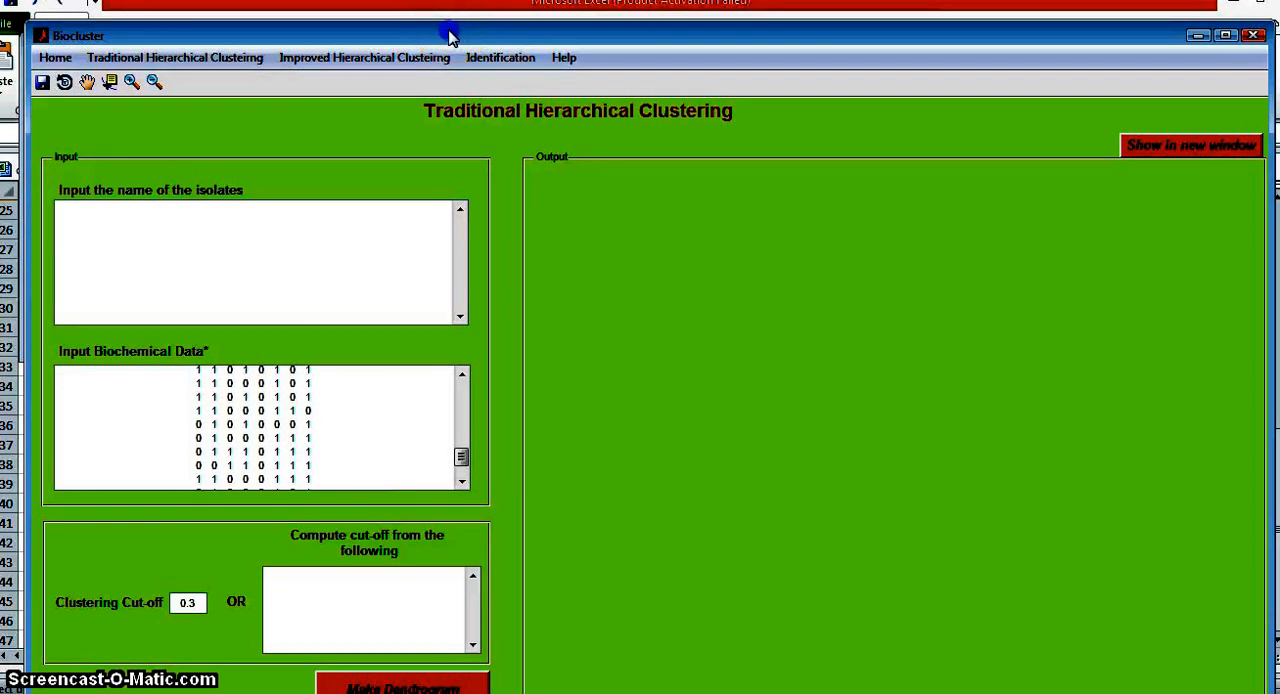
Step: Make the dendrogram from the biochemical data without isolate names, and look through its numbered branches and clusters
left_click_drag(450, 34, 444, 21)
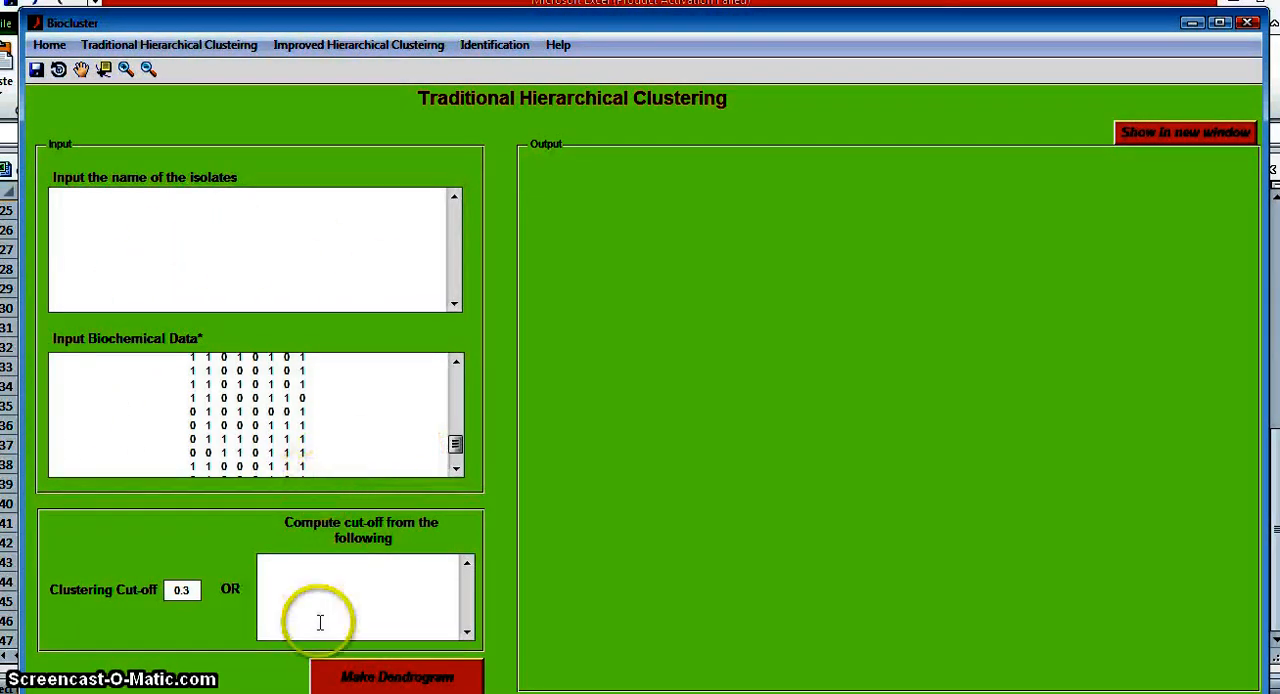
left_click(373, 677)
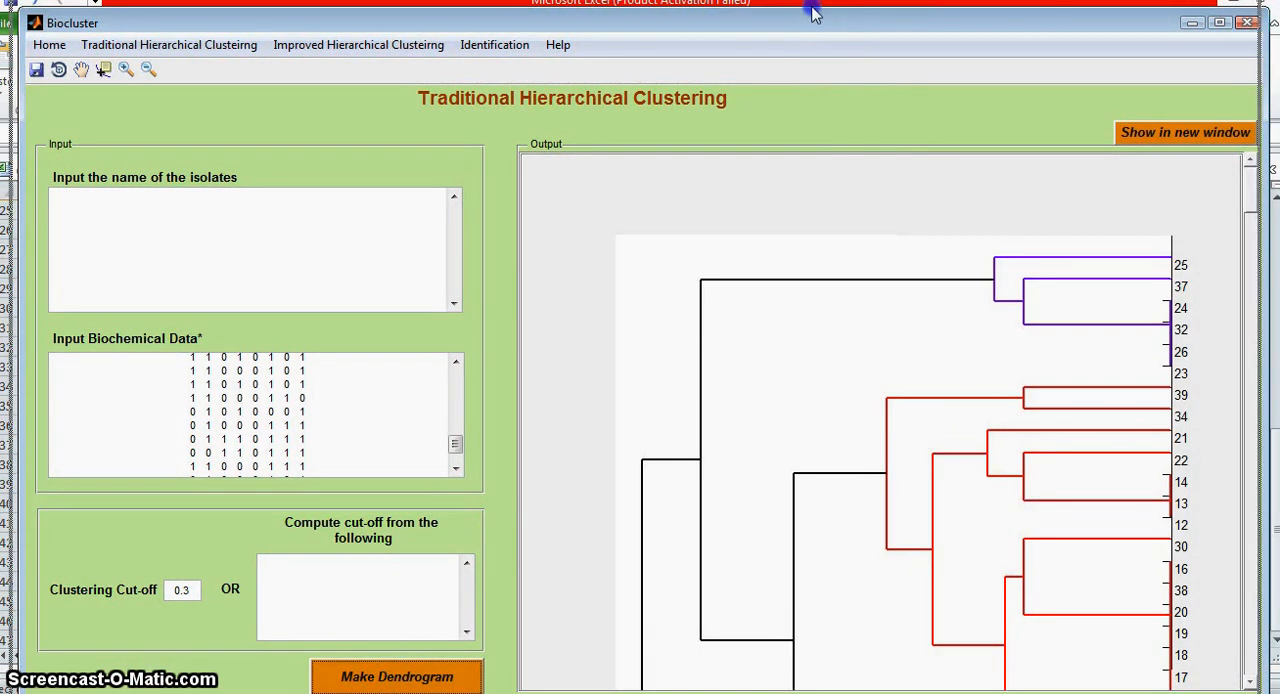
left_click_drag(815, 16, 813, 13)
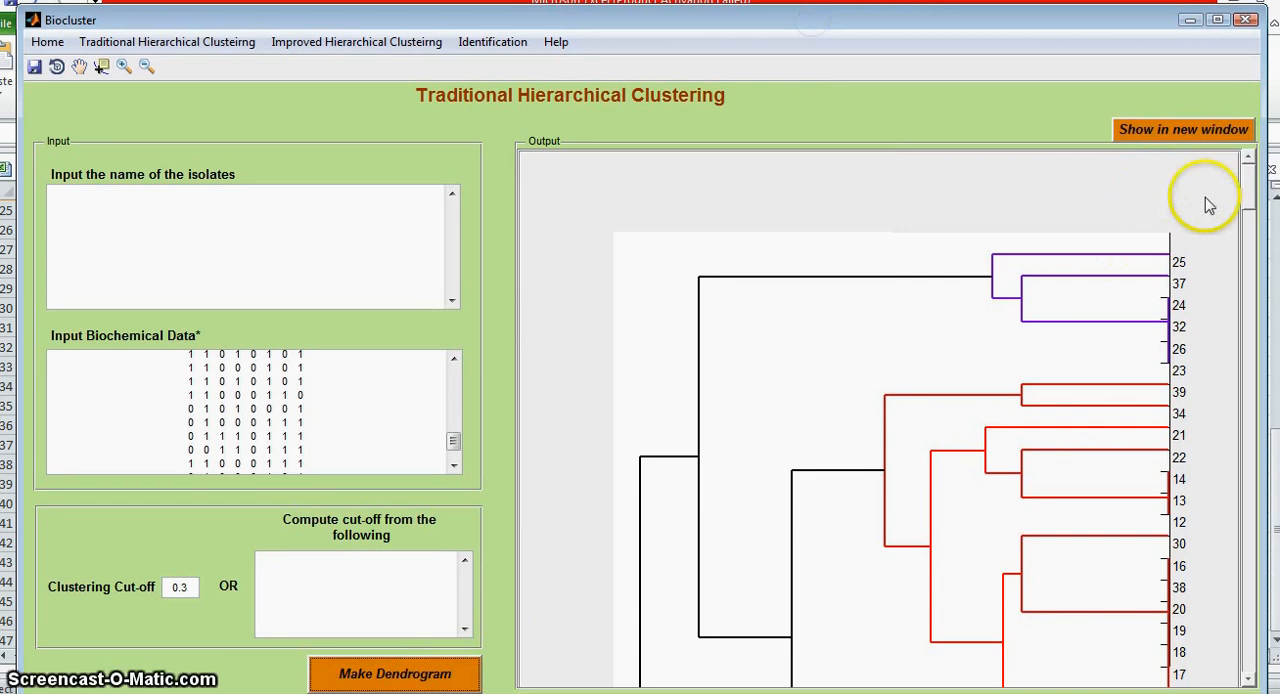
scroll(1250, 228, "down", 1)
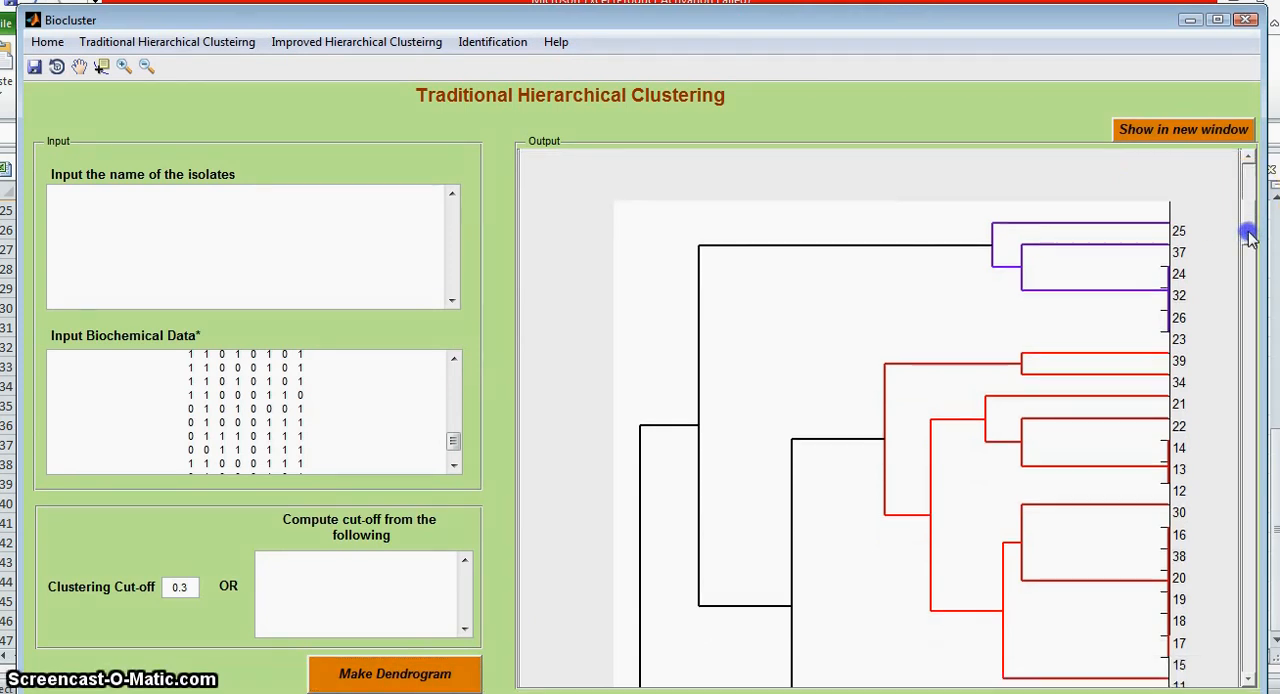
scroll(1250, 236, "down", 1)
scroll(1248, 236, "down", 1)
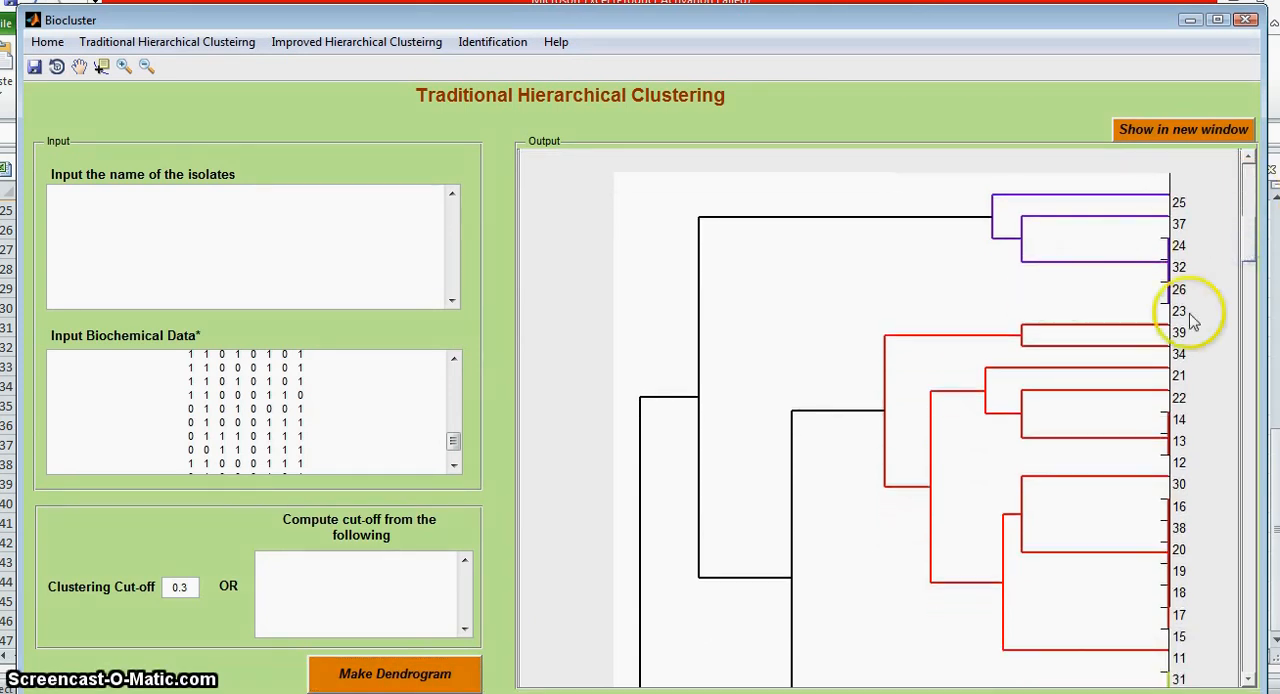
left_click_drag(1248, 272, 1172, 224)
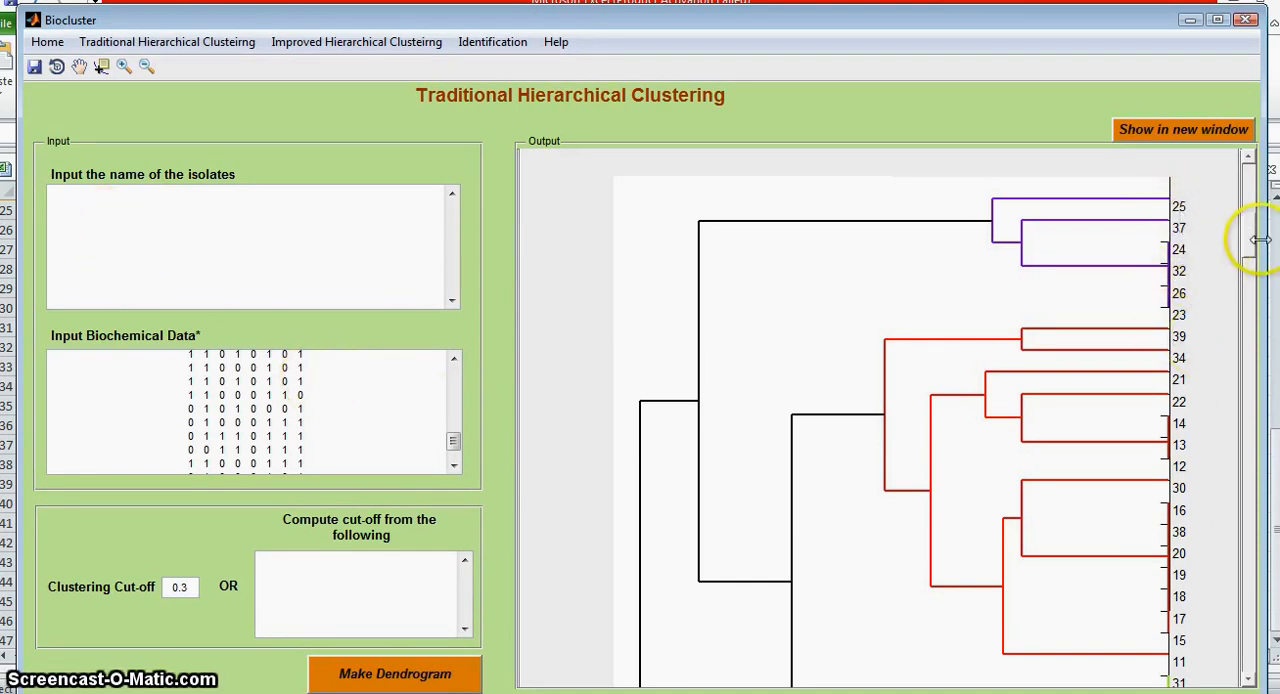
left_click_drag(1247, 265, 765, 385)
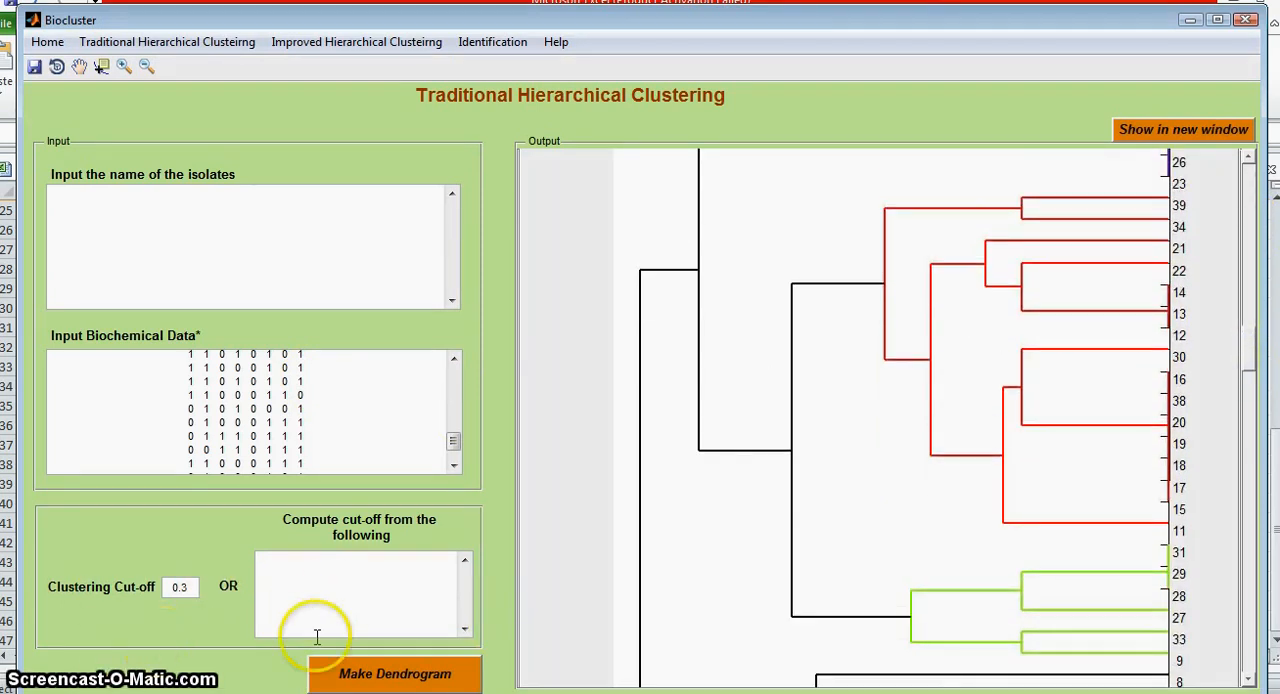
Step: Switch back to data.xlsx in Excel and copy the isolate names in H3:H41
key("alt+Tab")
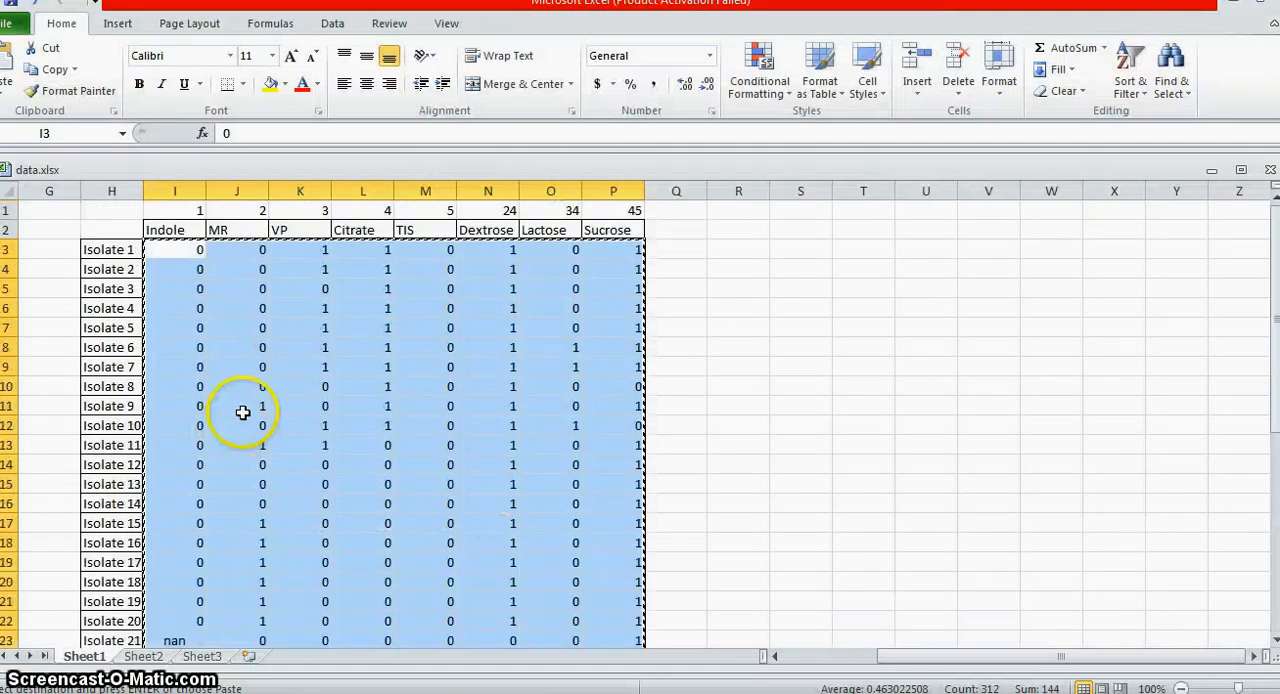
left_click_drag(118, 249, 117, 668)
left_click_drag(120, 605, 123, 600)
right_click(112, 598)
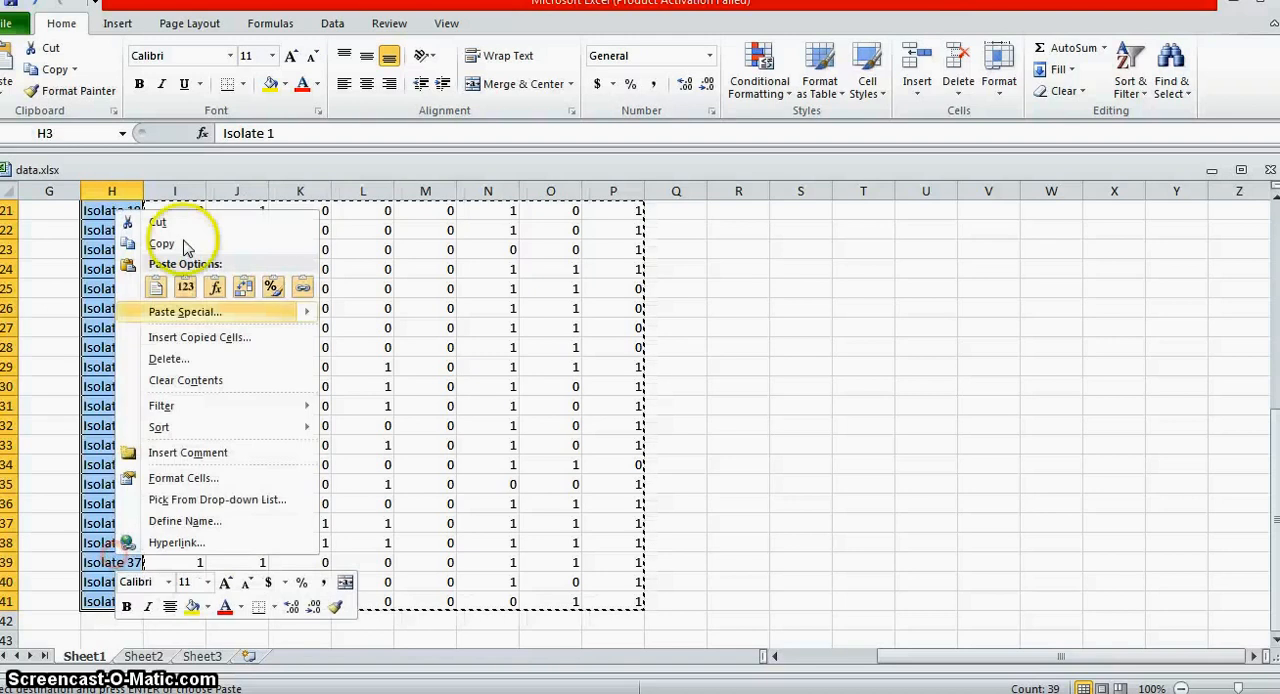
left_click(183, 233)
scroll(318, 273, "up", 7)
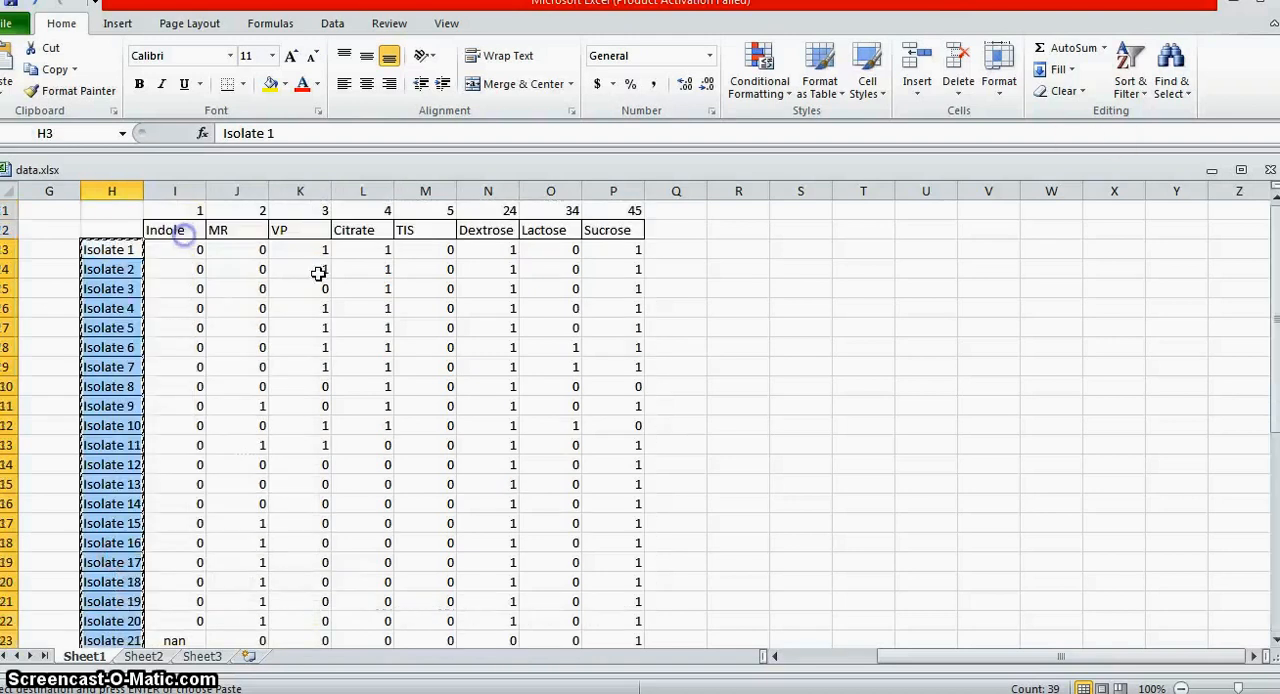
Step: Minimize Excel to return to Biocluster and paste the copied names as the names of the isolates
left_click(1234, 7)
left_click(303, 245)
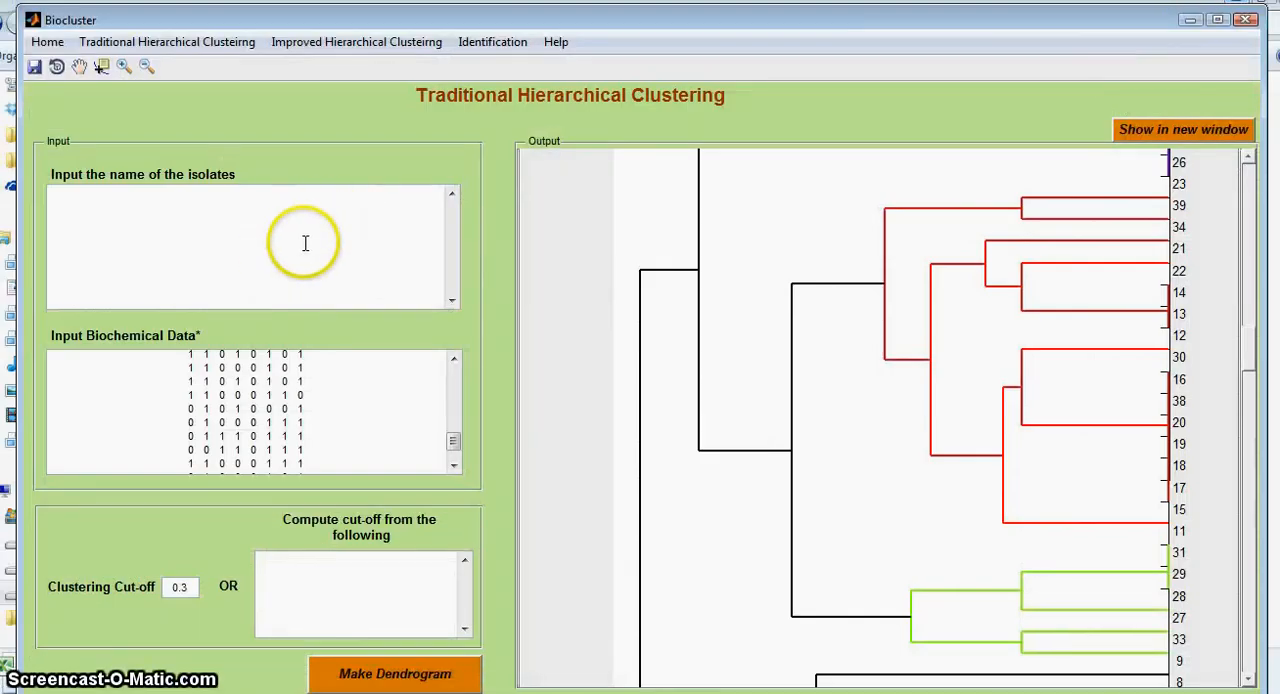
key("ctrl+v")
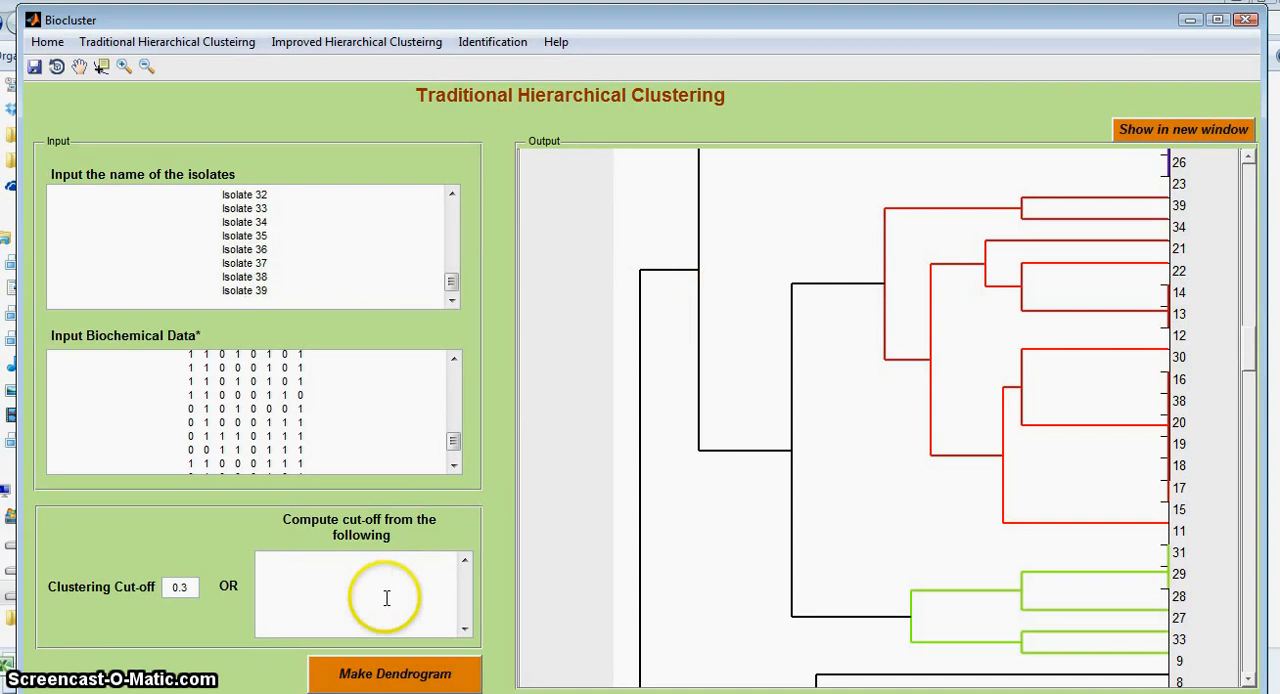
Step: Remake the dendrogram with the isolate names as labels and review it down to the distance scale
left_click(372, 674)
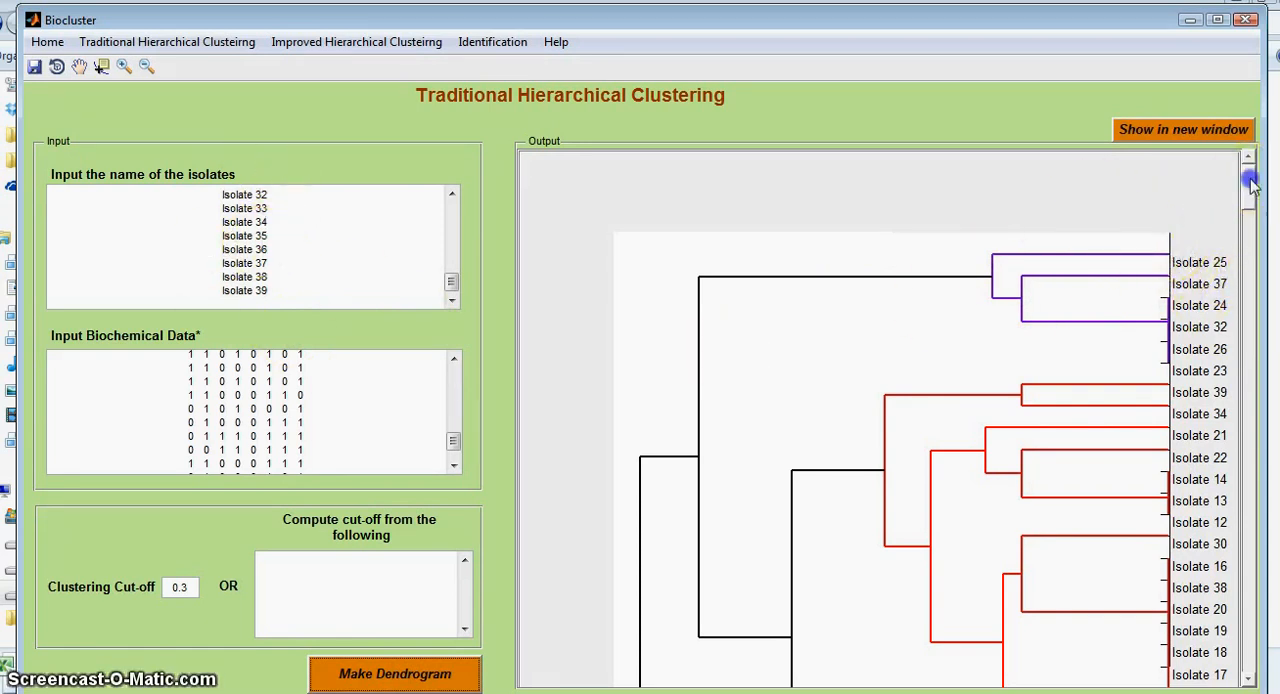
left_click_drag(1248, 192, 1252, 245)
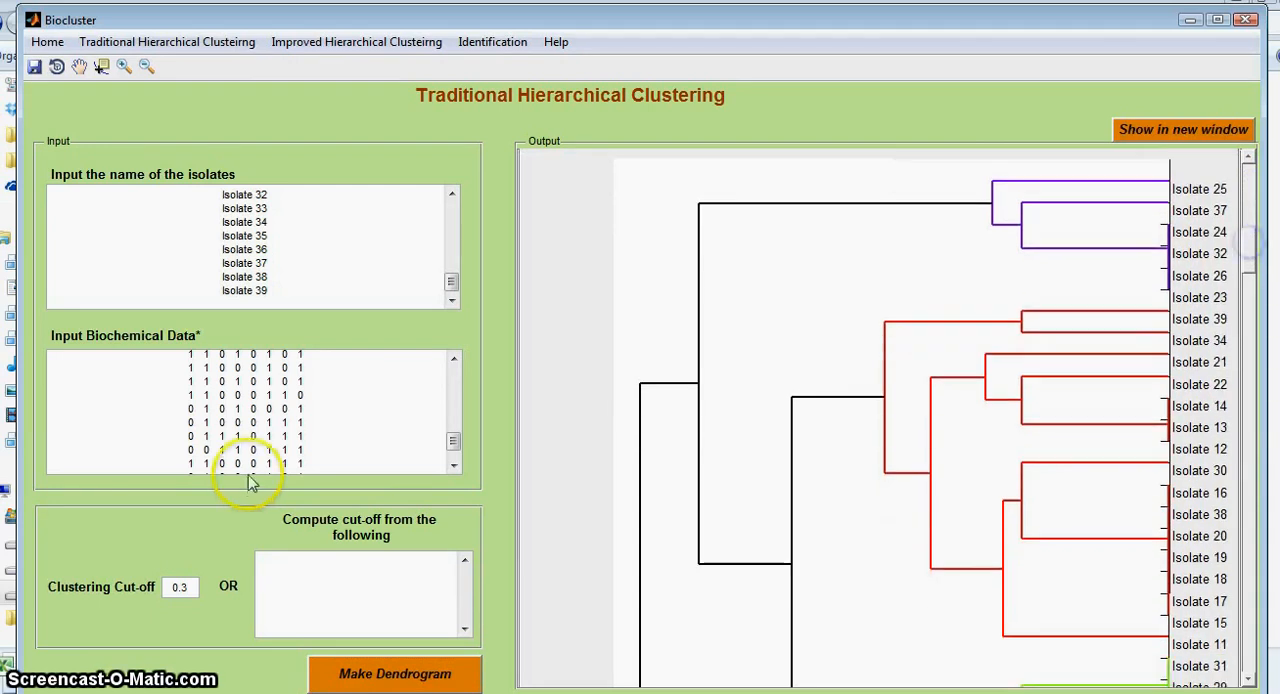
left_click_drag(1232, 370, 1233, 372)
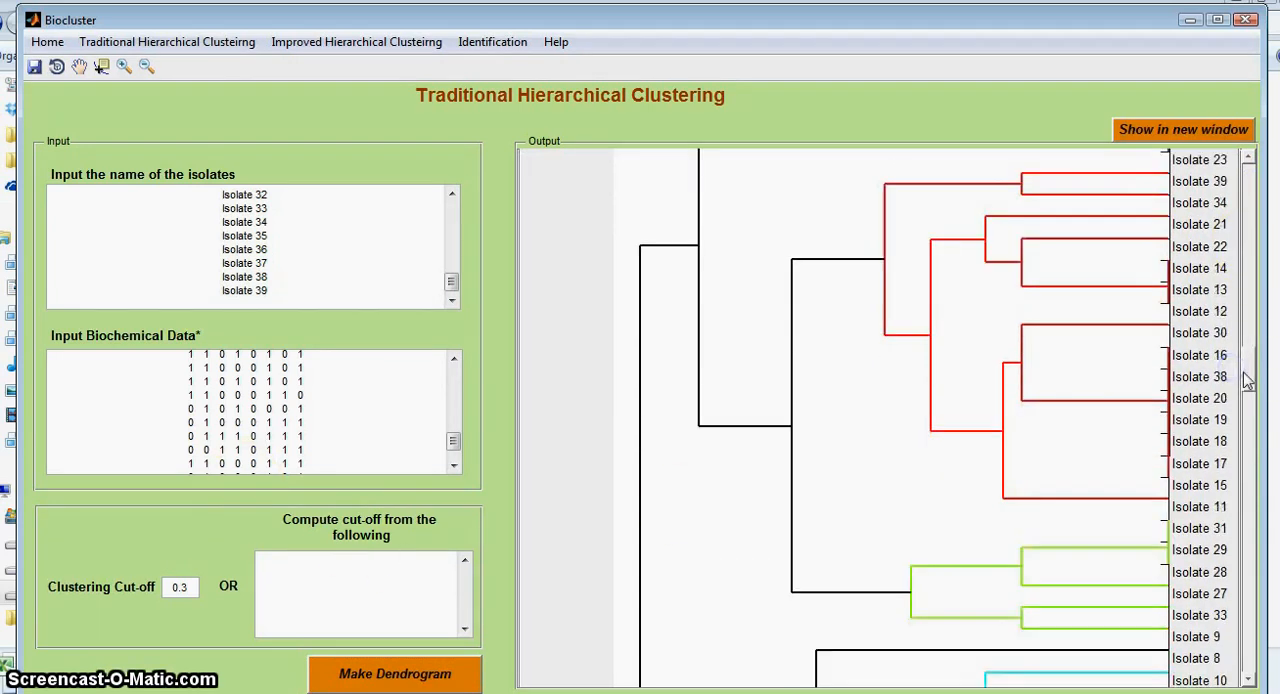
left_click_drag(1249, 500, 1247, 628)
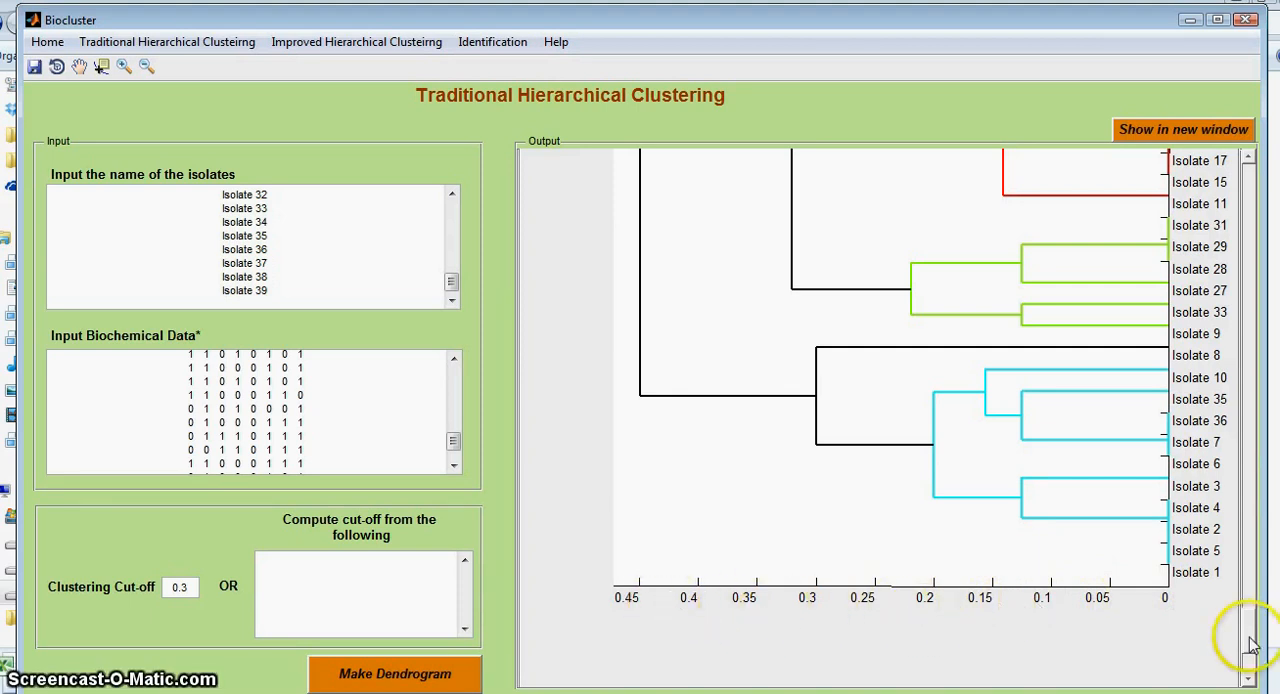
Step: Examine the labelled dendrogram made with the 0.3 cut-off, comparing its coloured clusters with the distance scale
left_click_drag(1249, 636, 1249, 632)
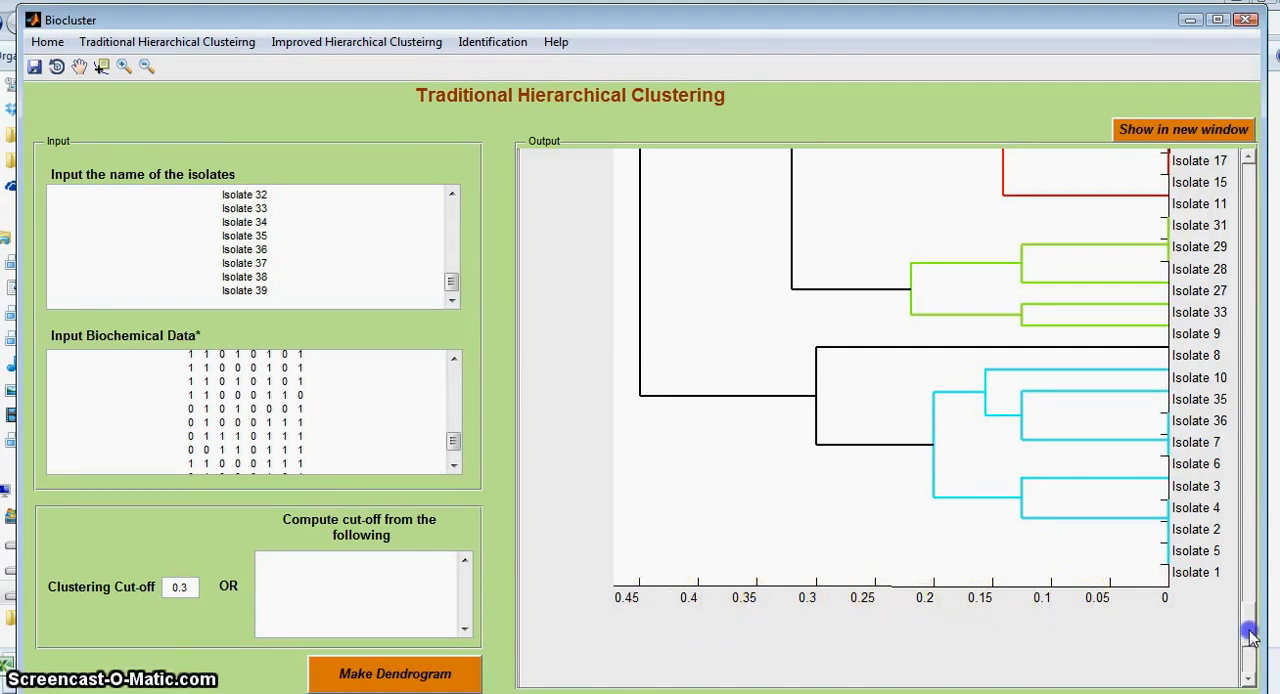
left_click_drag(1251, 618, 1251, 602)
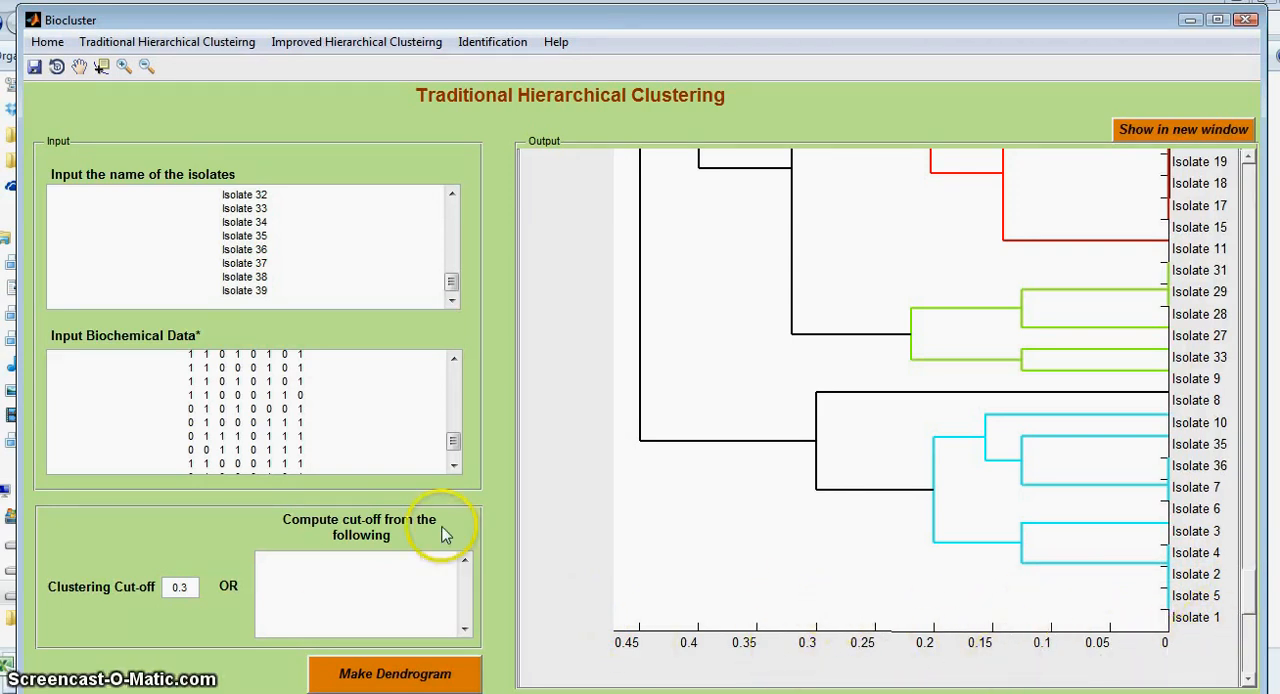
left_click(1246, 576)
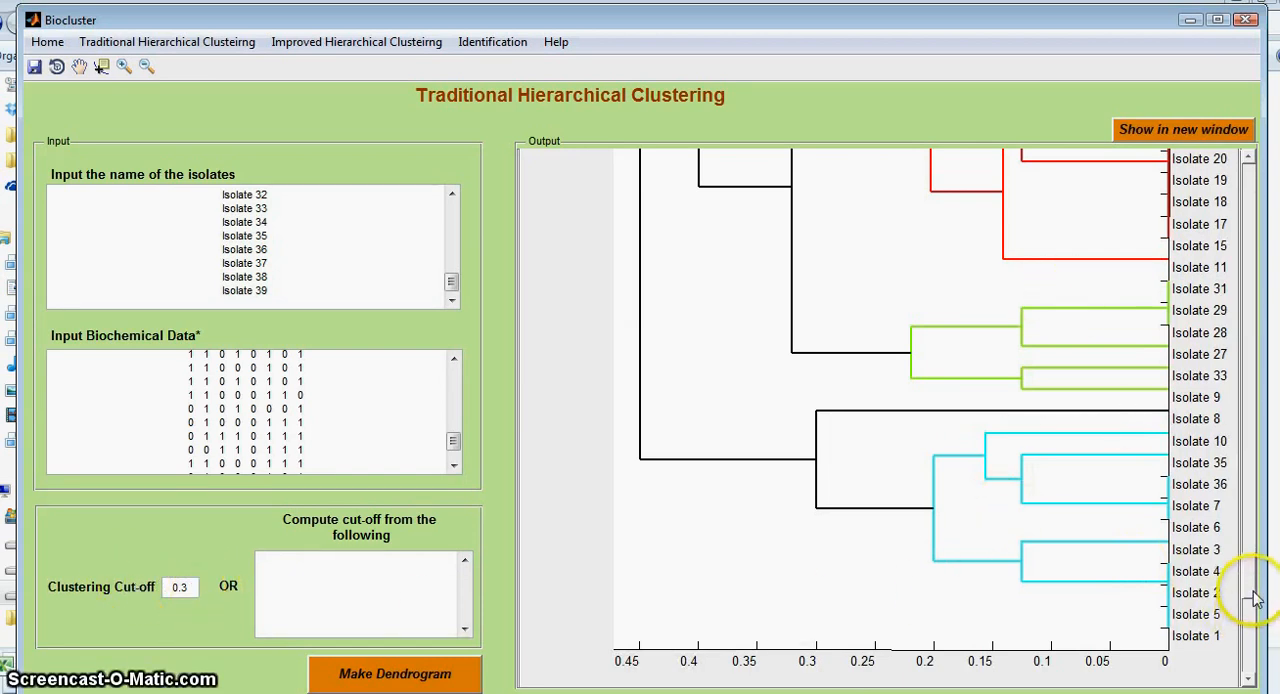
left_click_drag(1250, 576, 1254, 512)
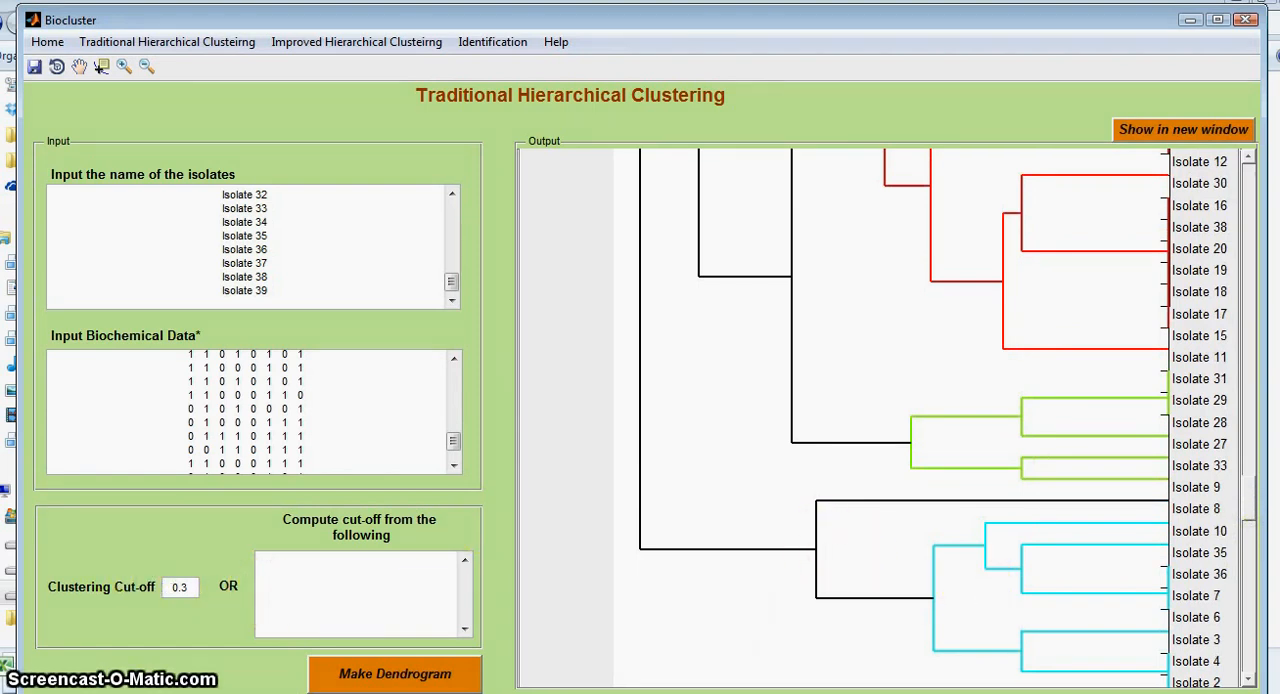
left_click(1254, 529)
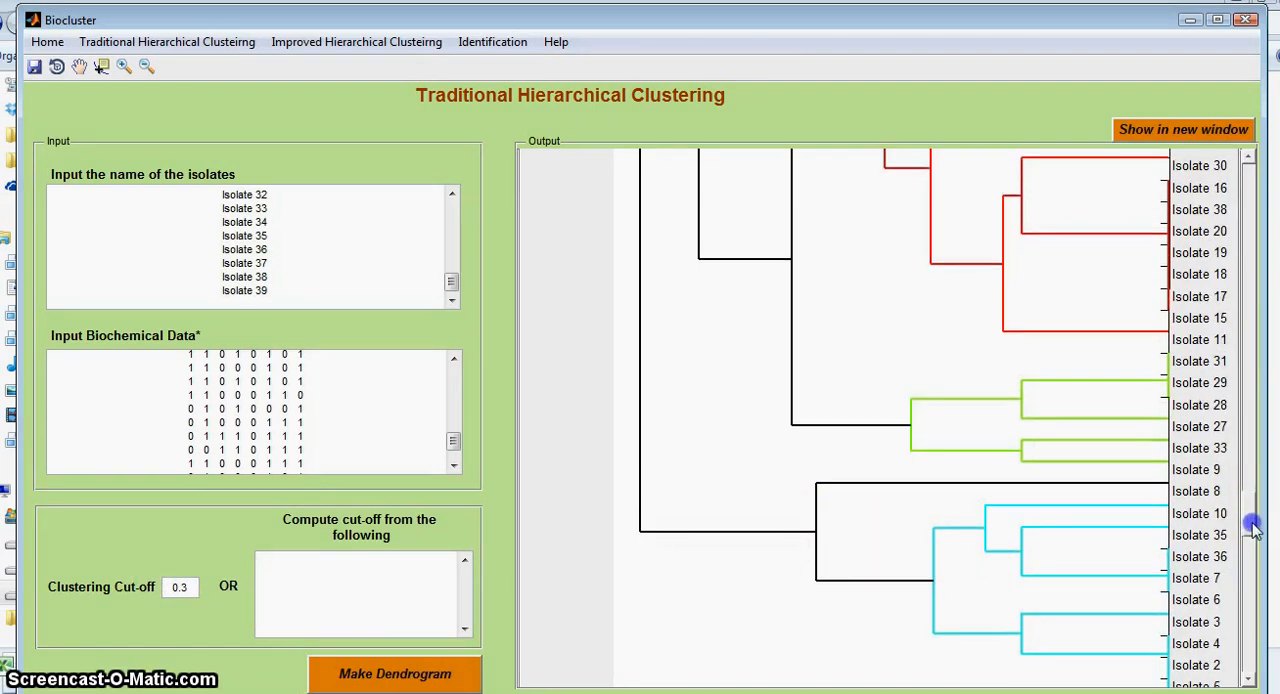
left_click_drag(1254, 545, 1254, 596)
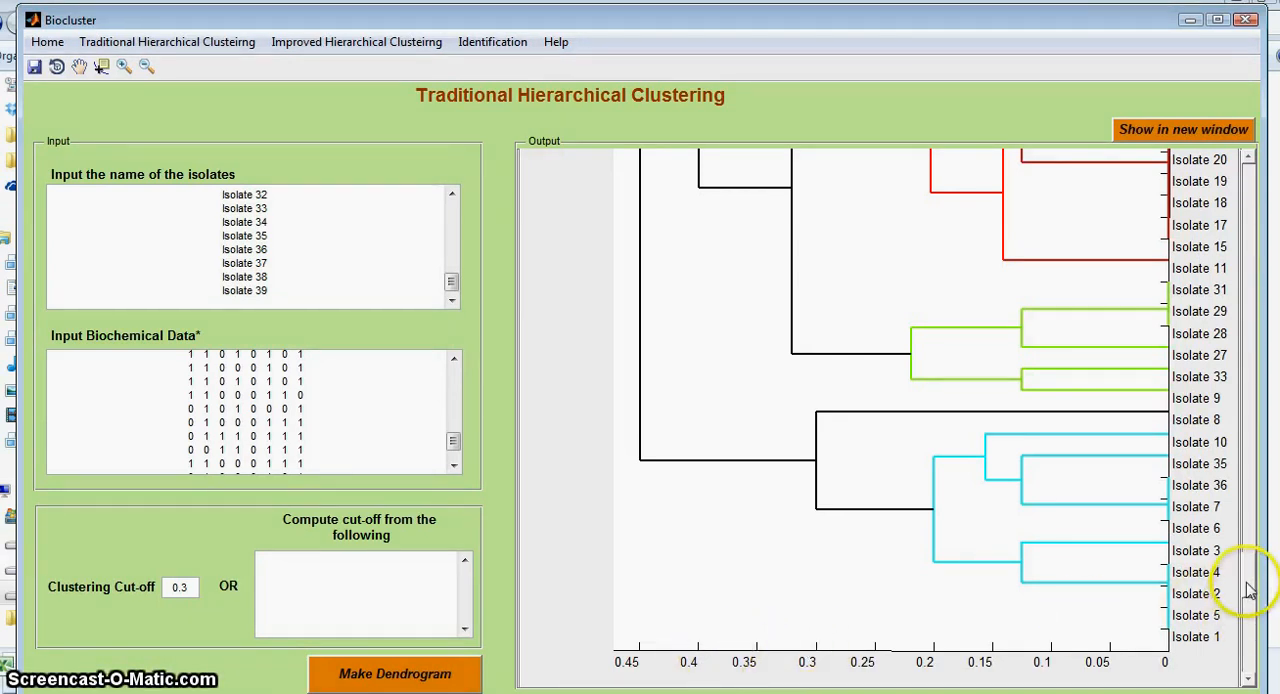
left_click_drag(1253, 548, 1260, 468)
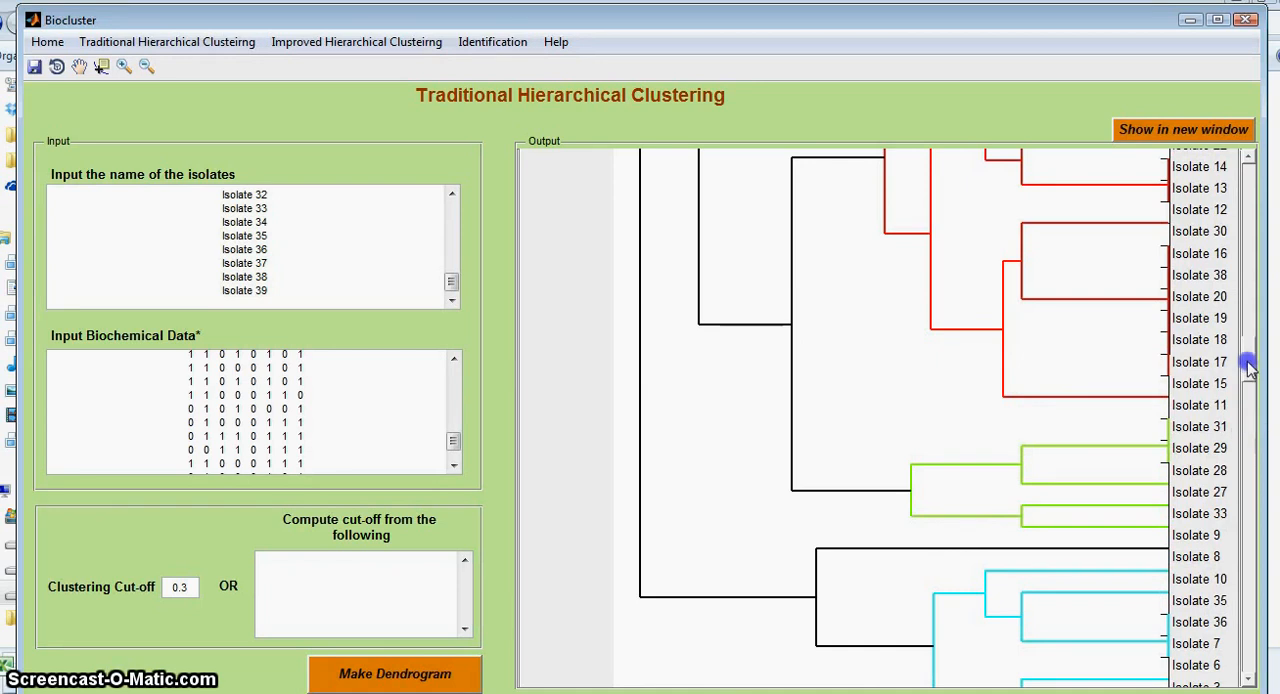
left_click_drag(1250, 368, 1257, 313)
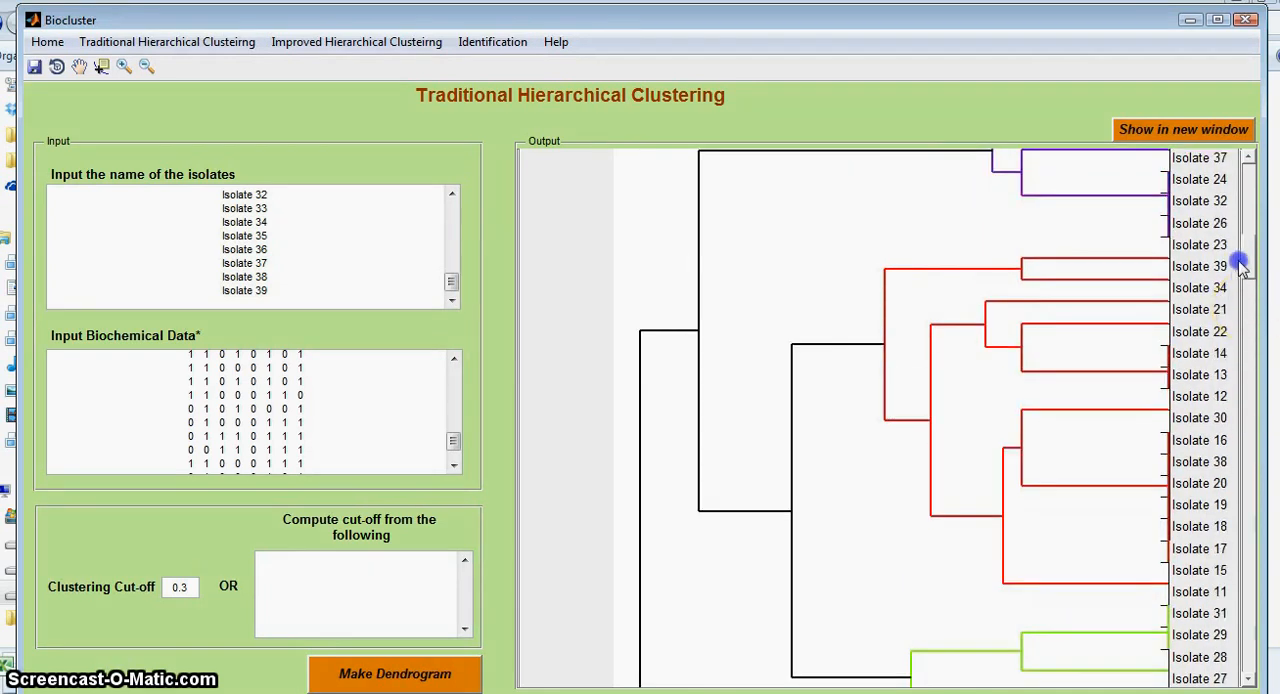
left_click_drag(1240, 264, 1254, 217)
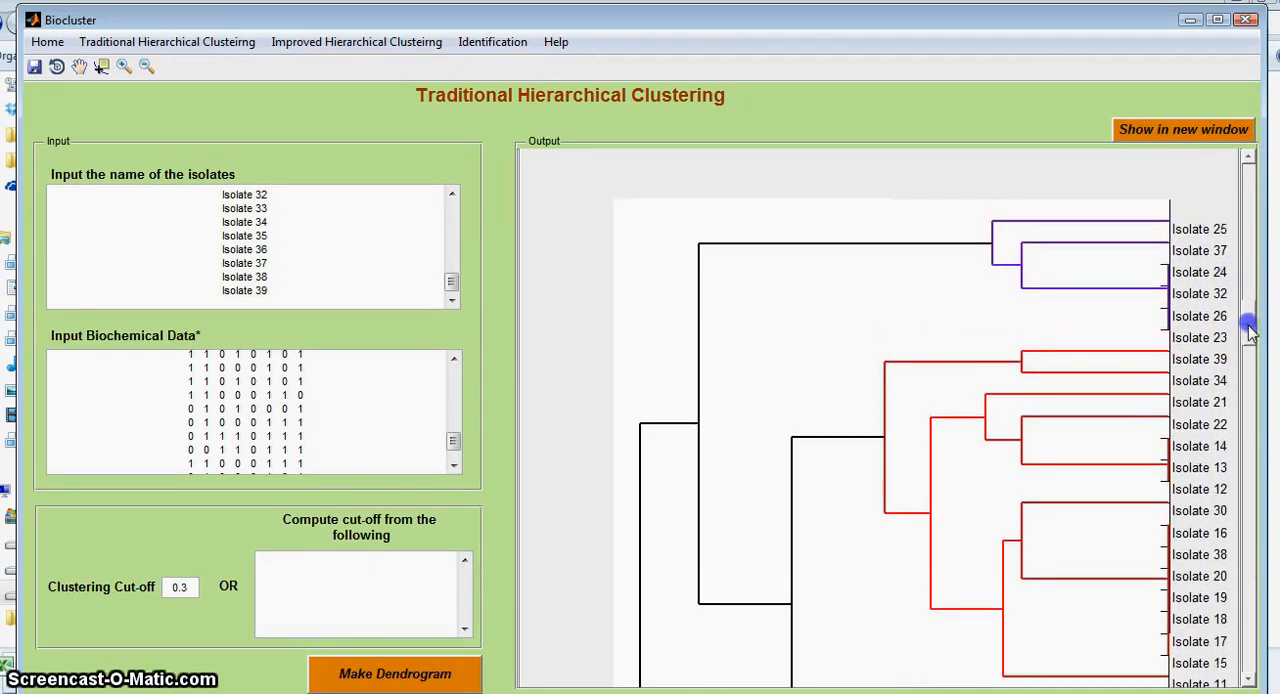
left_click_drag(1250, 330, 1258, 398)
left_click_drag(1263, 630, 1263, 630)
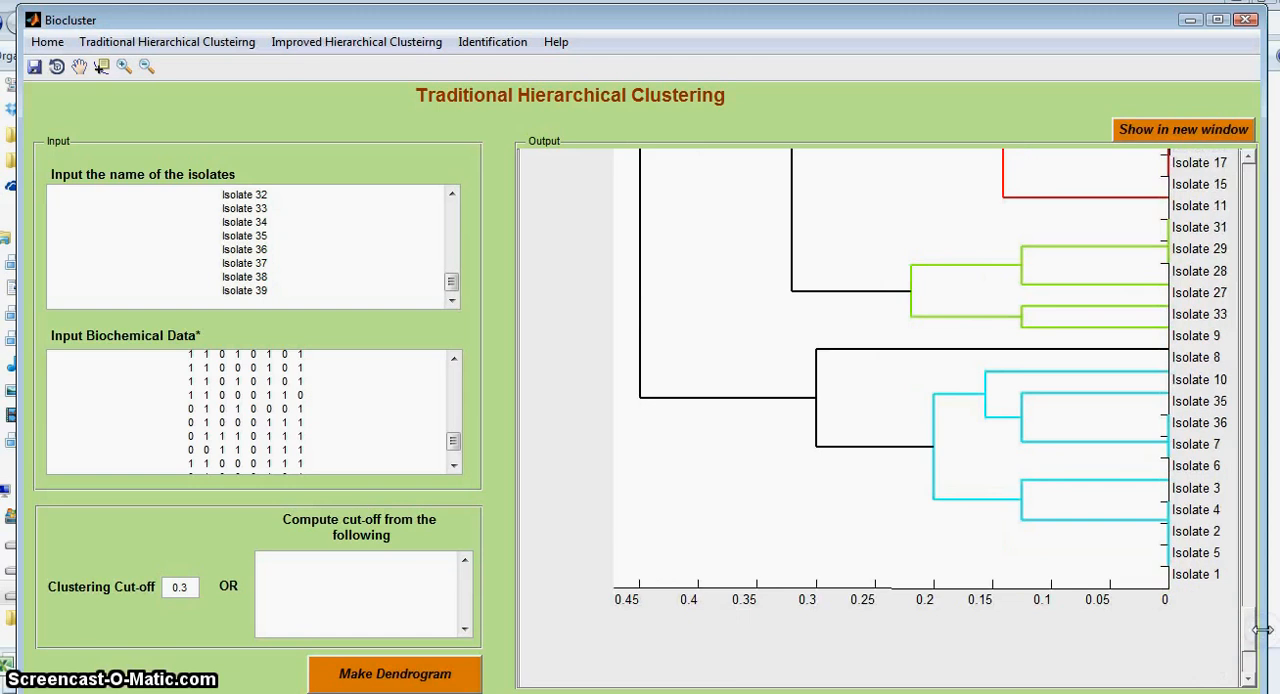
Step: Set the clustering cut-off to 0.16, remake the dendrogram and review its clusters down to the distance scale
left_click(187, 582)
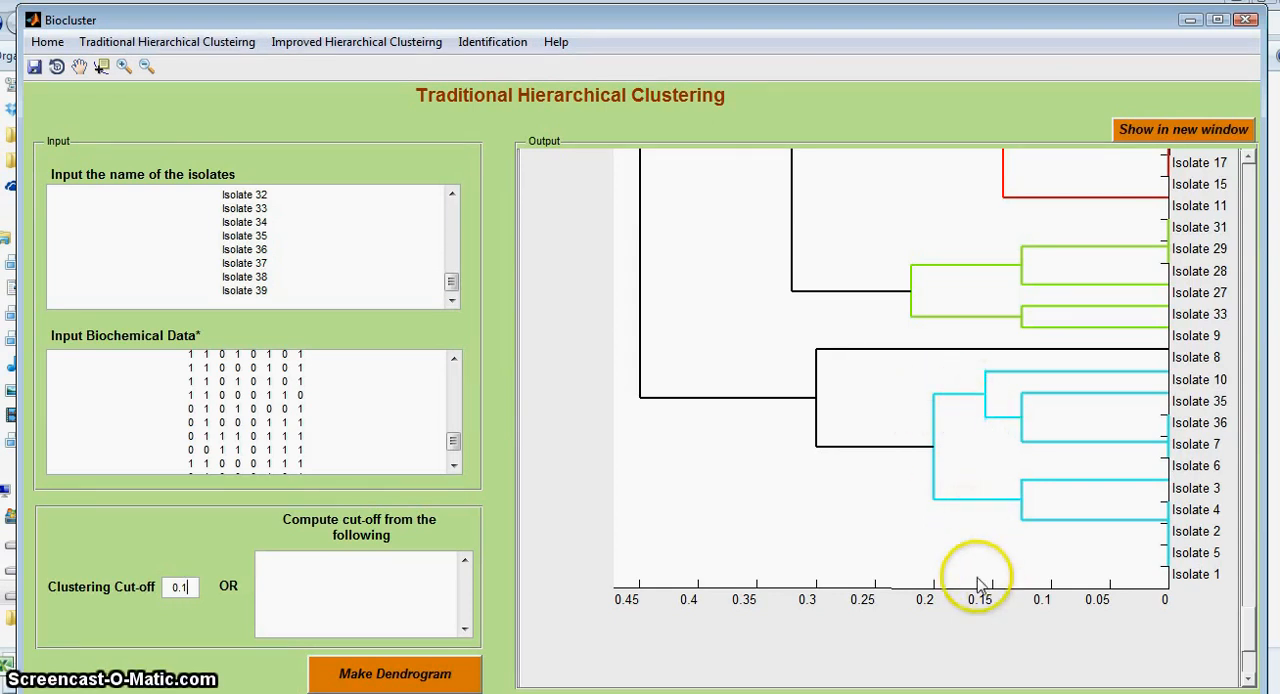
type("6")
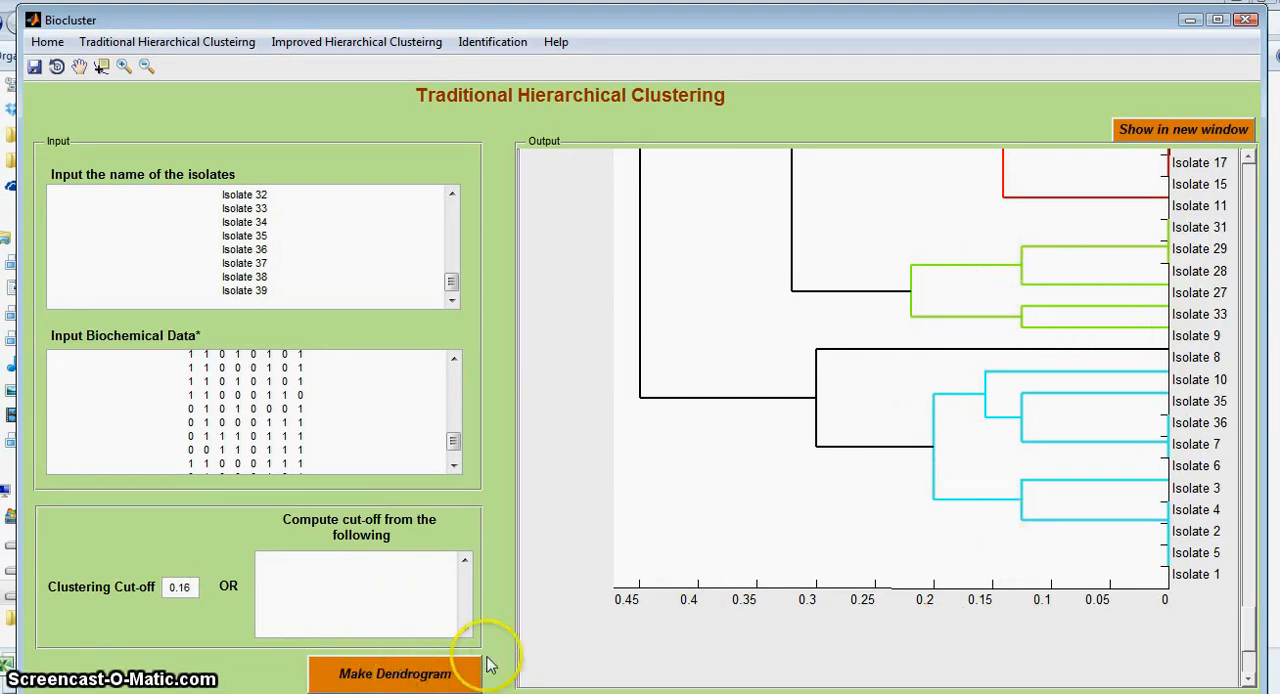
left_click(383, 672)
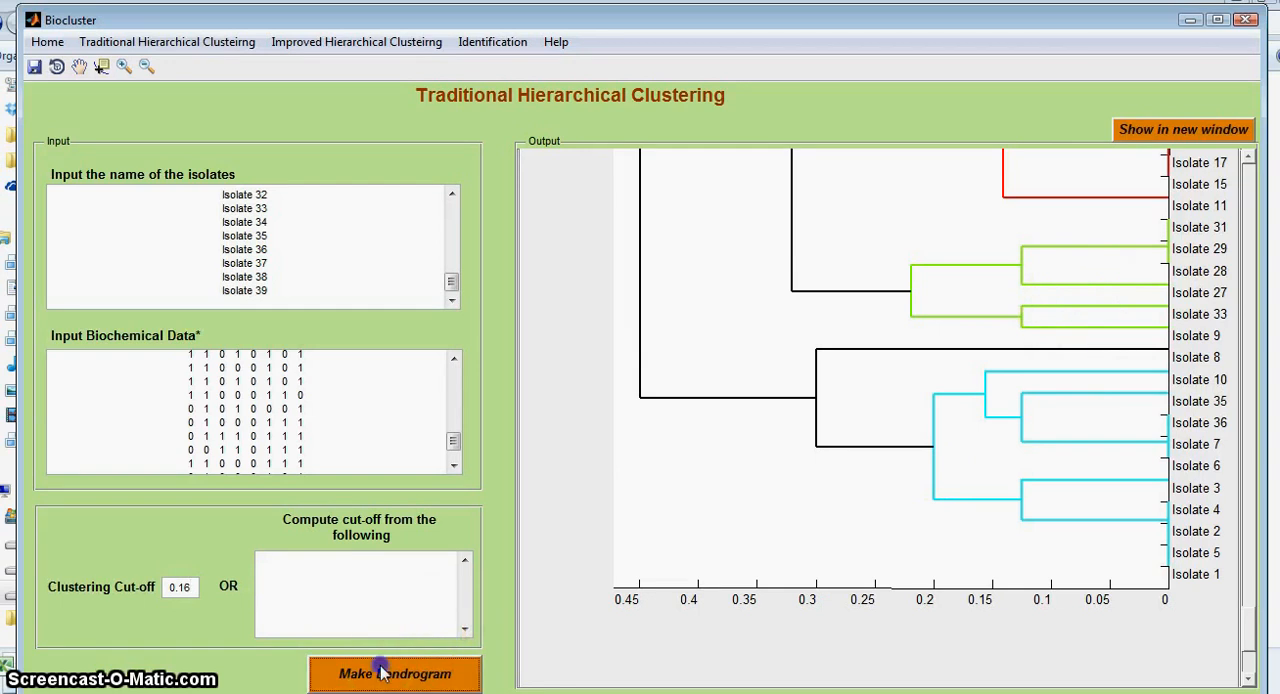
left_click_drag(1250, 191, 1258, 385)
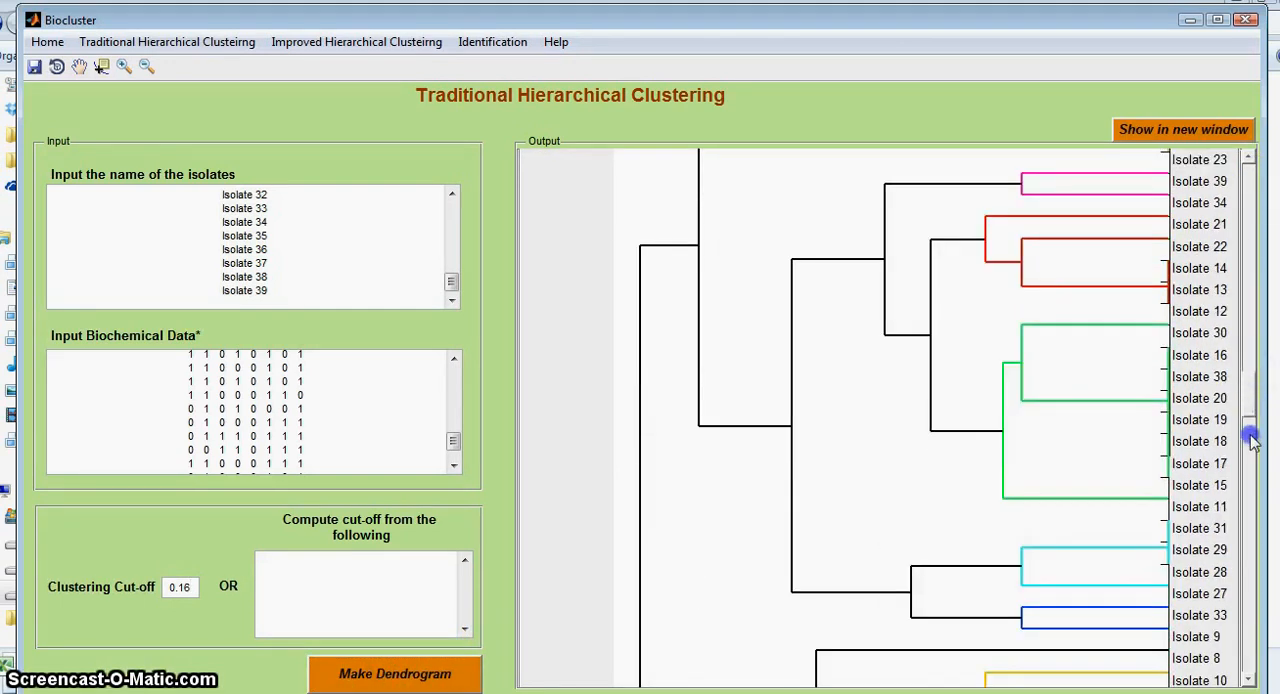
left_click(1255, 652)
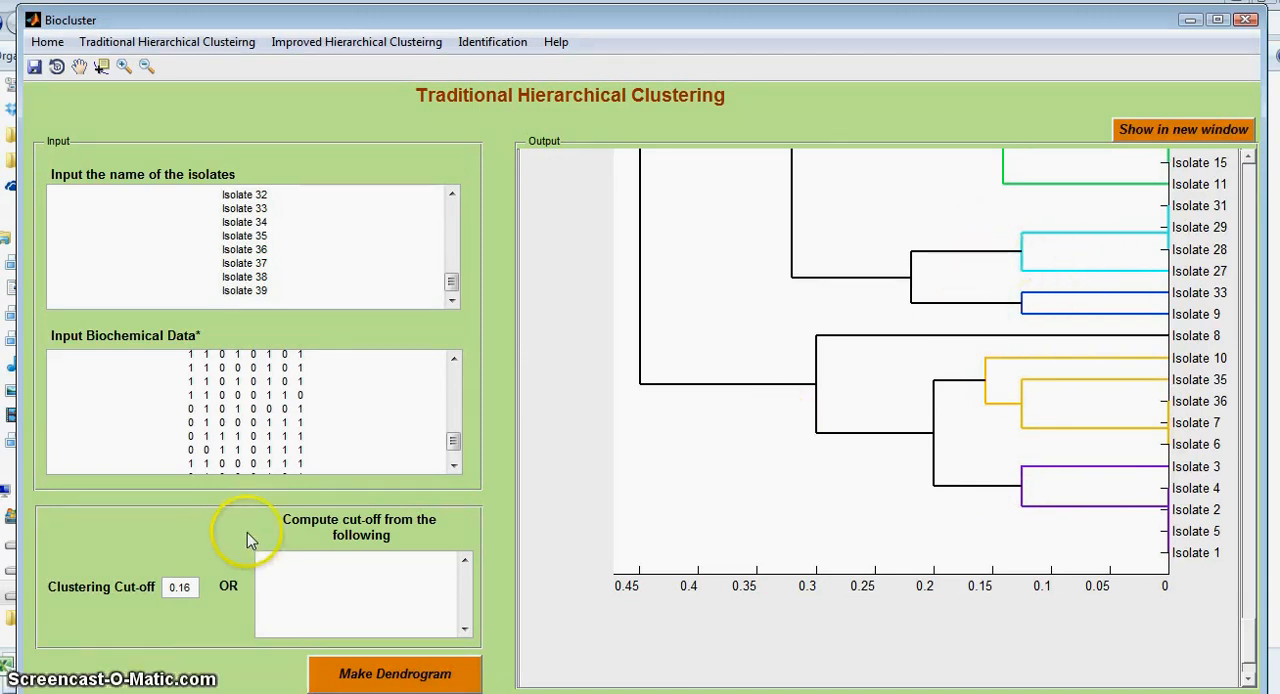
Step: Set the clustering cut-off to 0.01, remake the dendrogram and look through its clusters
left_click(182, 587)
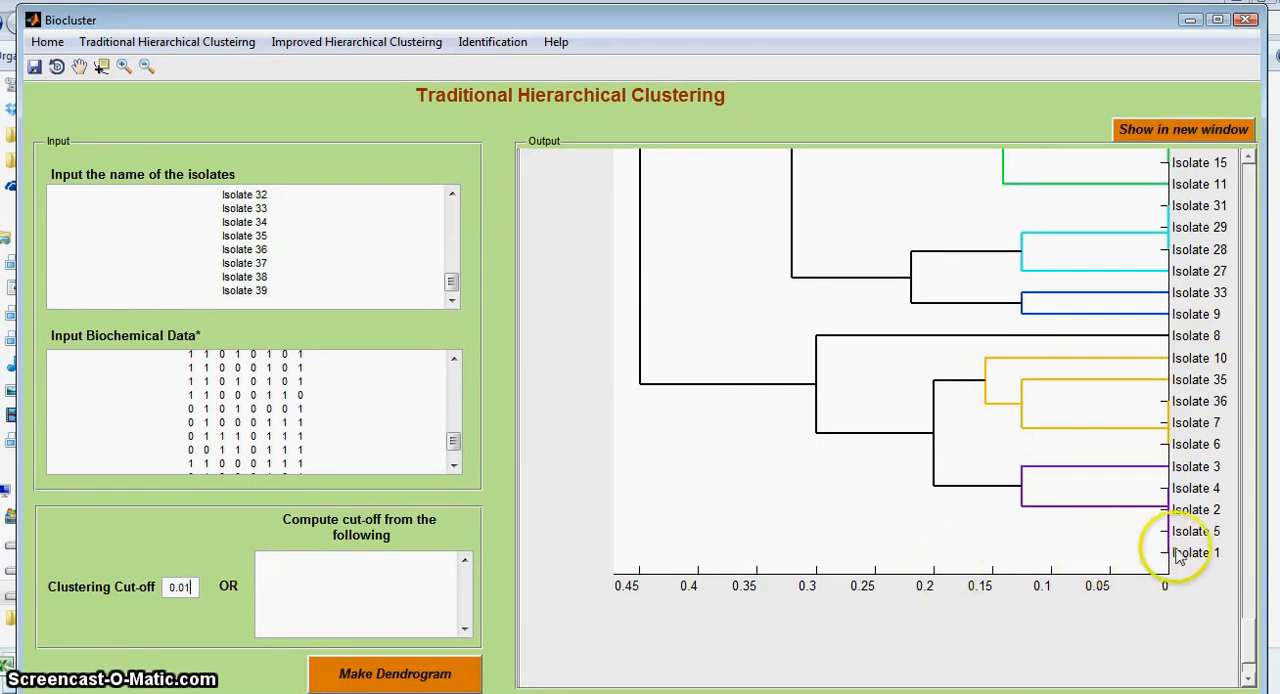
type("1")
left_click_drag(1247, 636, 1247, 635)
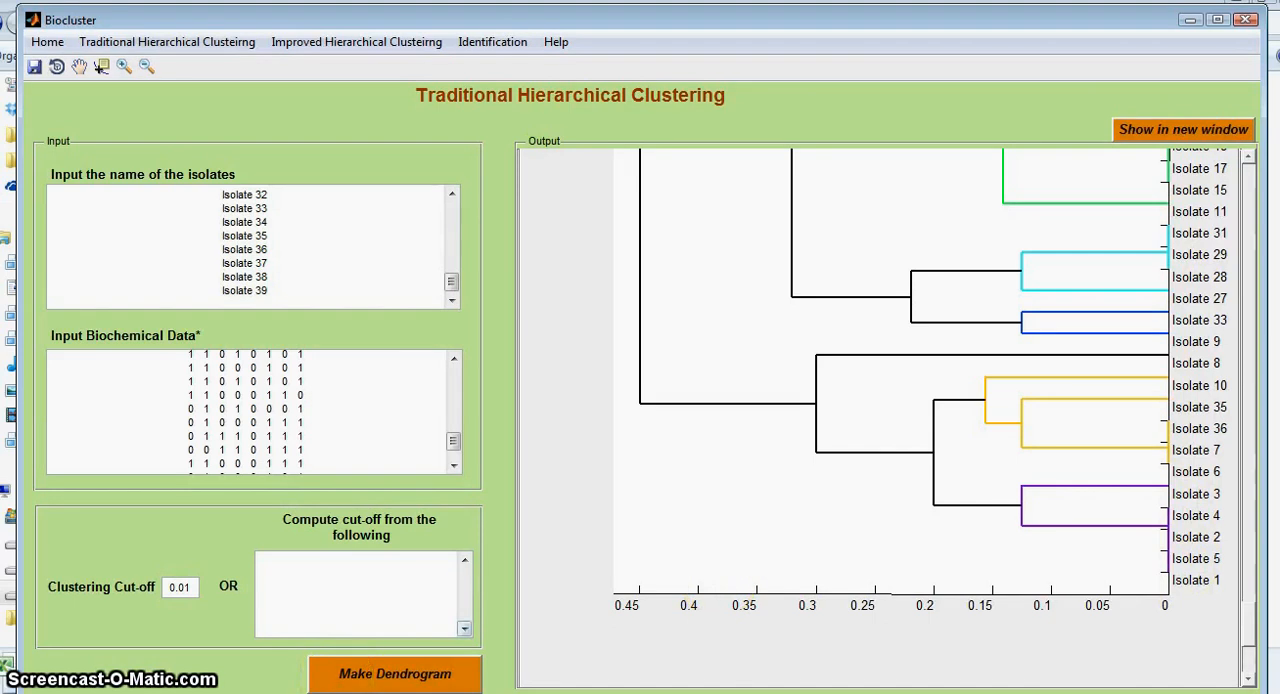
left_click(420, 665)
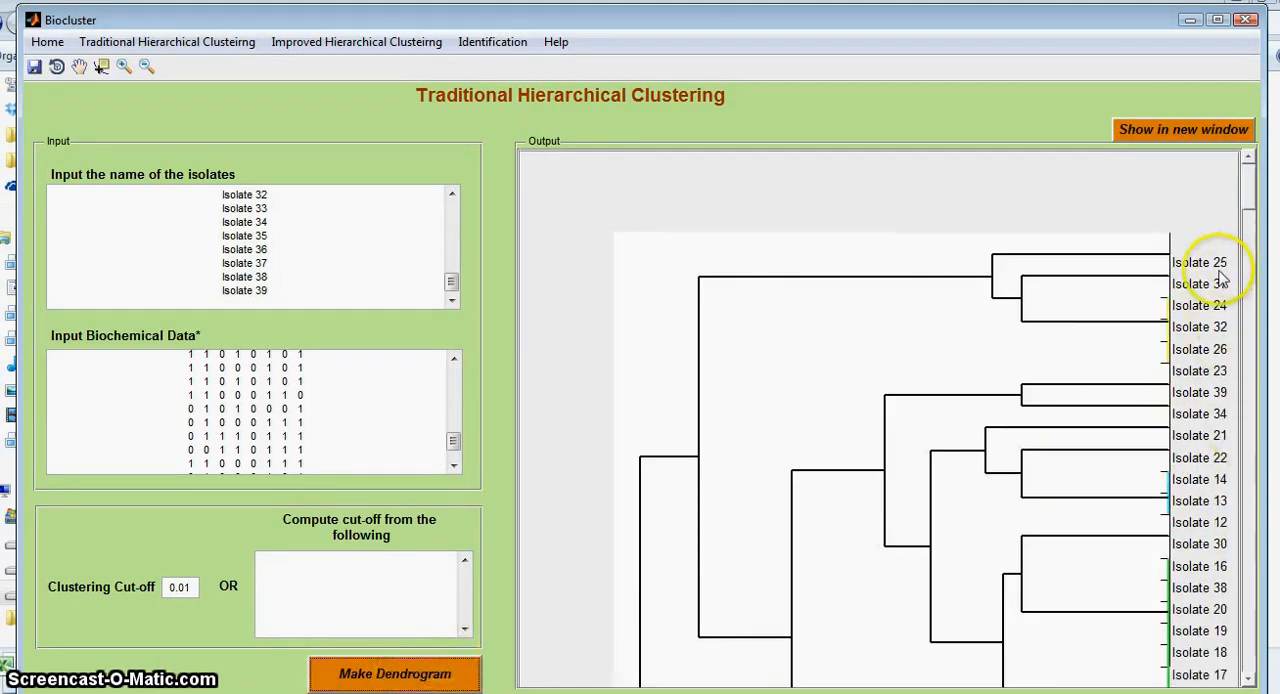
left_click_drag(1254, 203, 1255, 333)
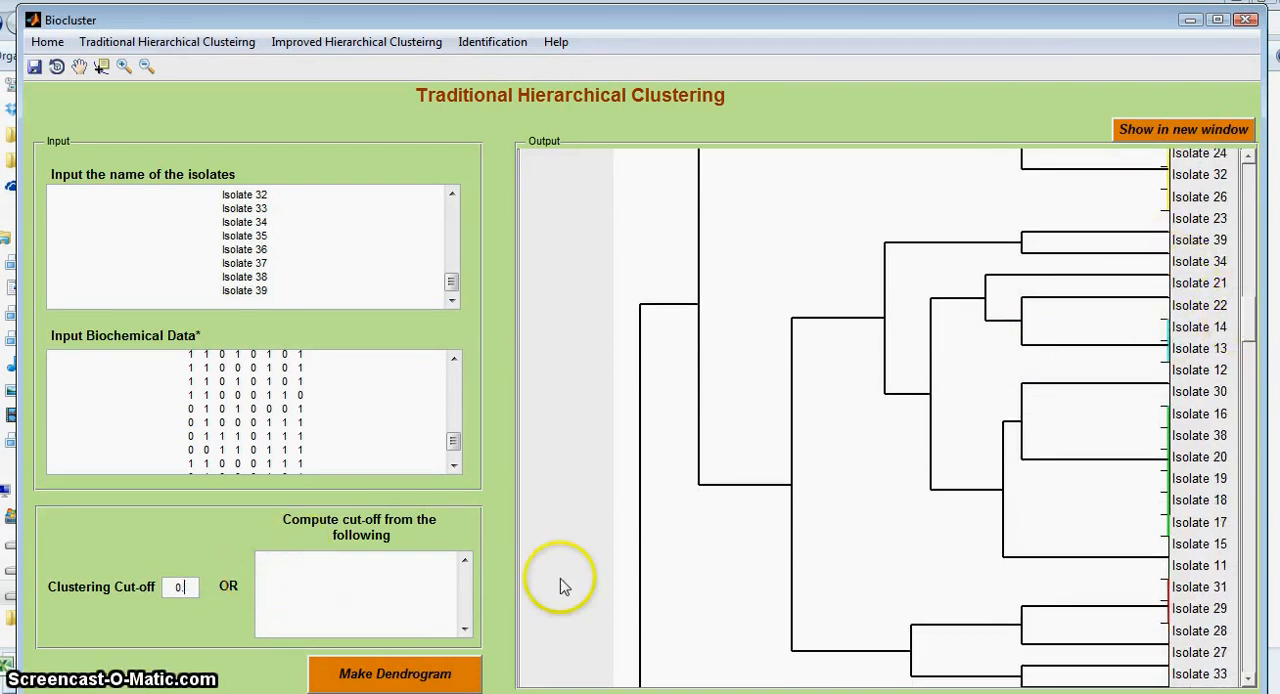
Step: Check the distance scale, set the clustering cut-off to 0.5, and remake the dendrogram to review its clusters
left_click_drag(1250, 305, 1245, 558)
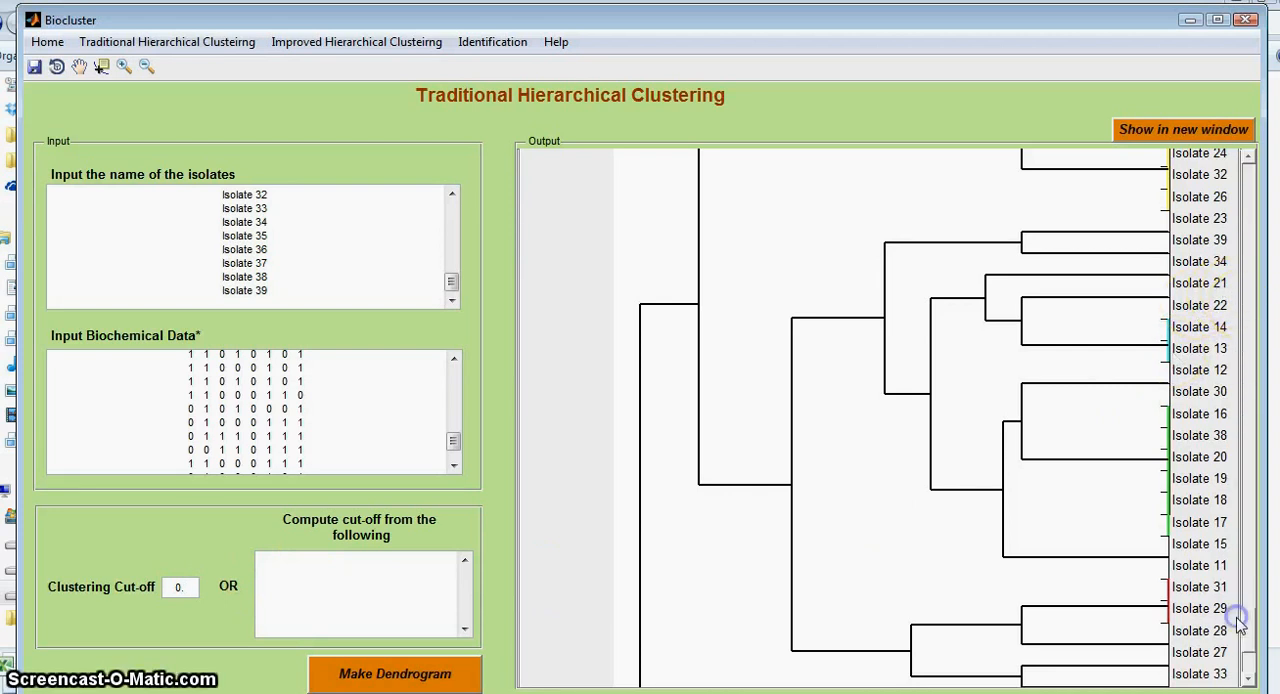
left_click_drag(1240, 622, 1243, 645)
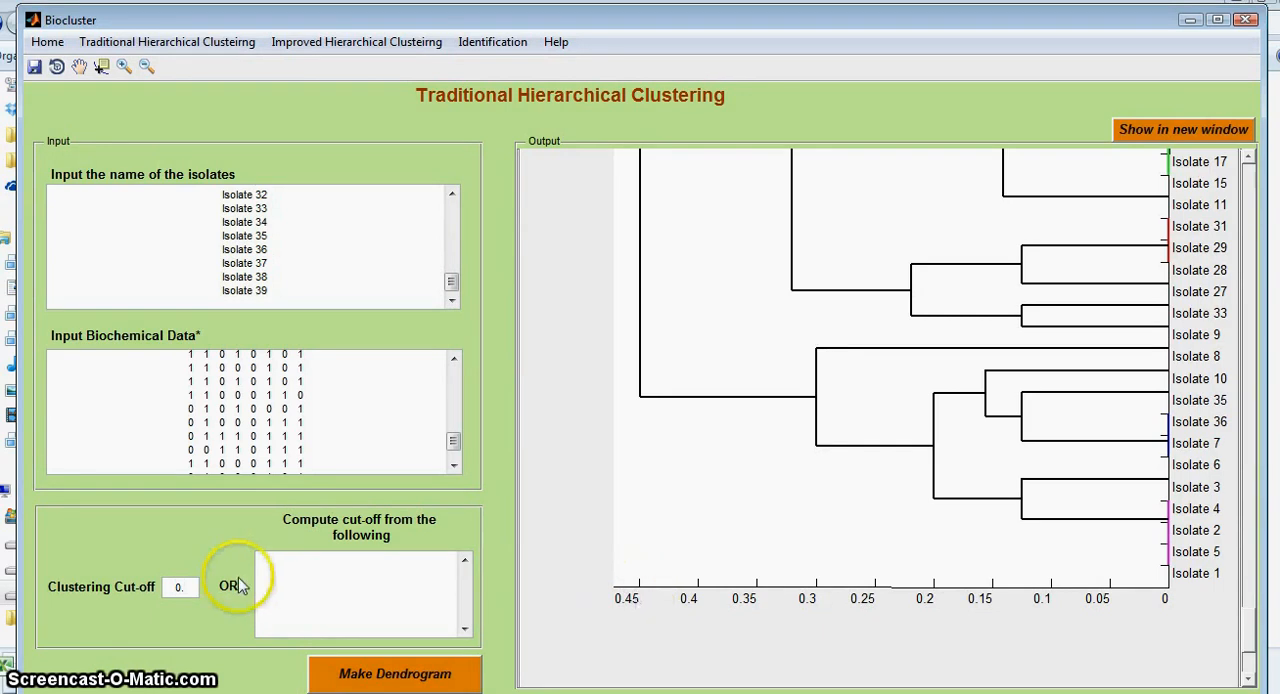
type("5")
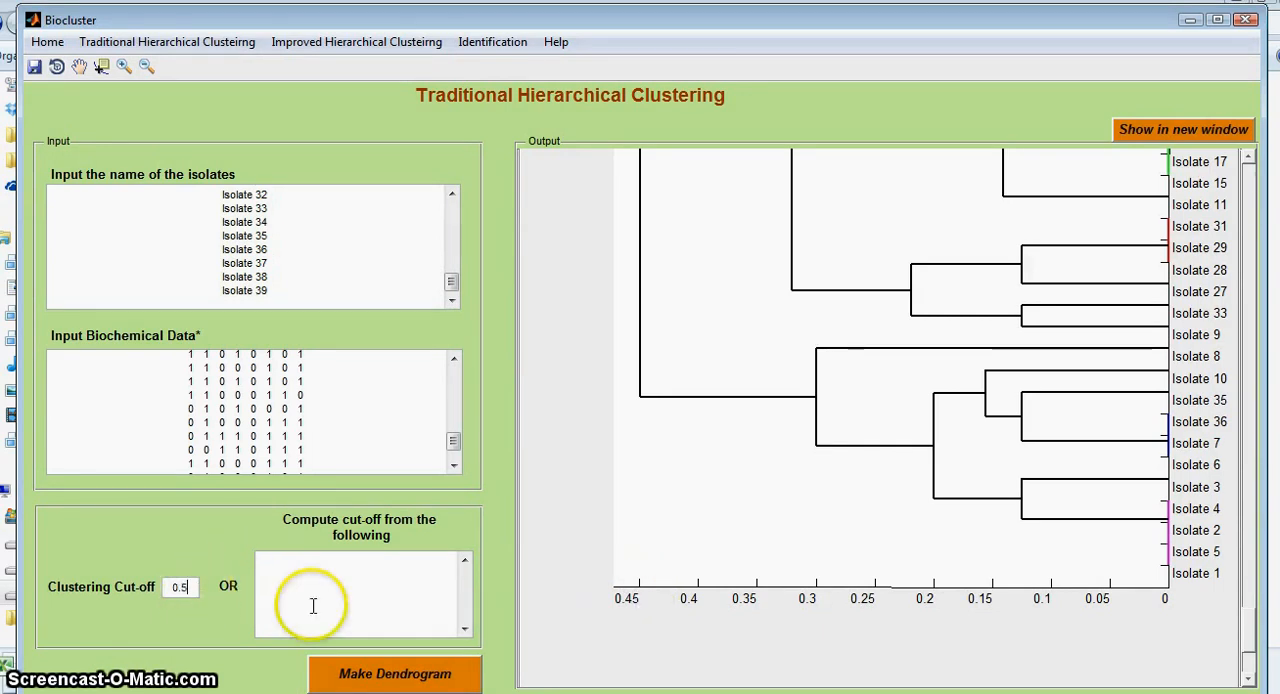
left_click(440, 675)
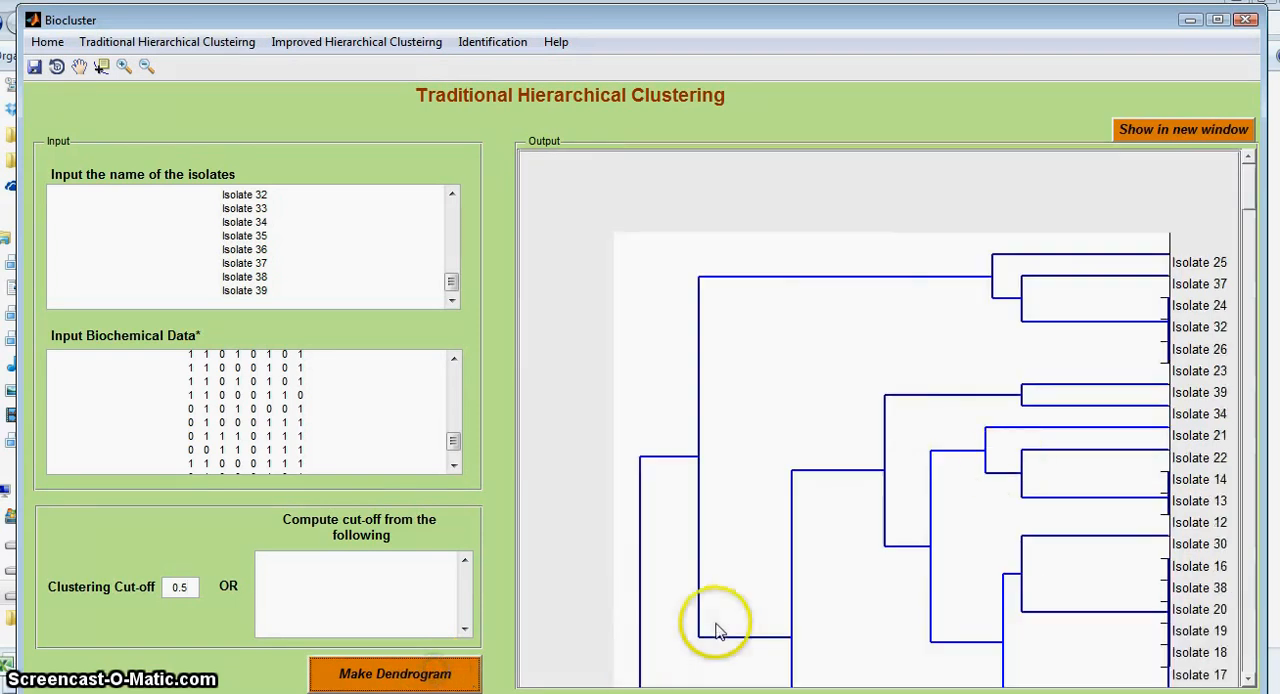
left_click_drag(1248, 185, 1248, 398)
left_click_drag(1247, 470, 1248, 521)
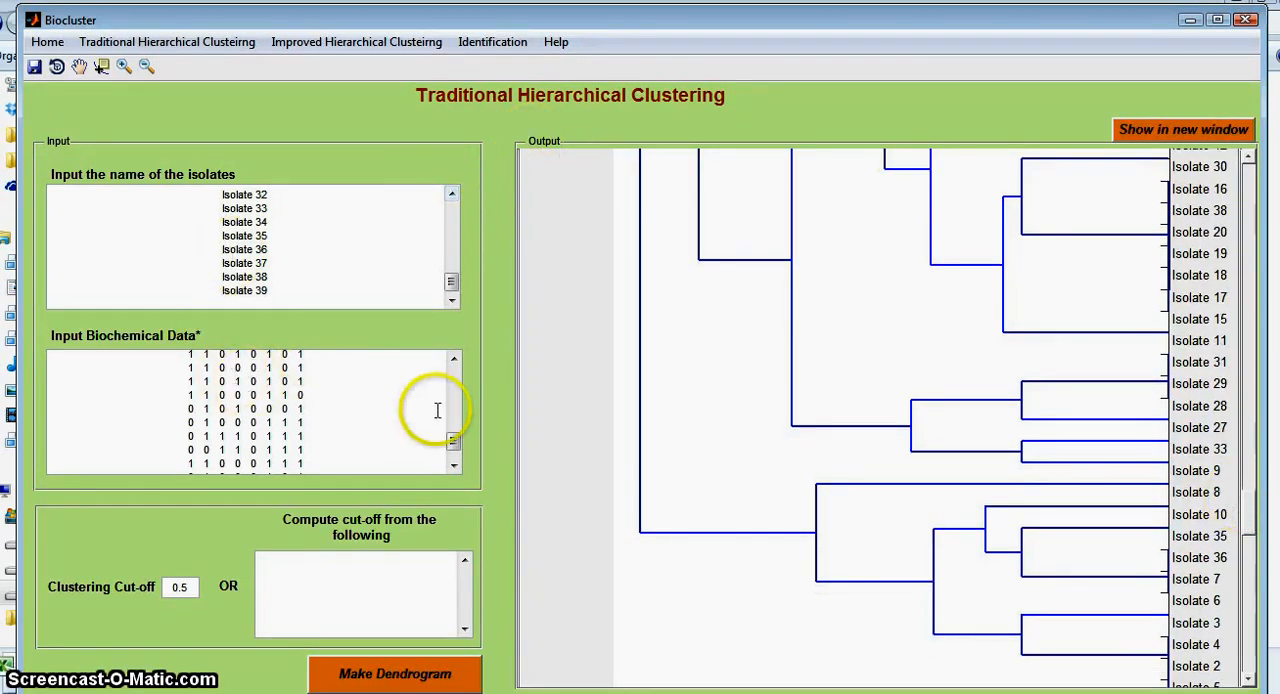
left_click_drag(1253, 513, 1249, 409)
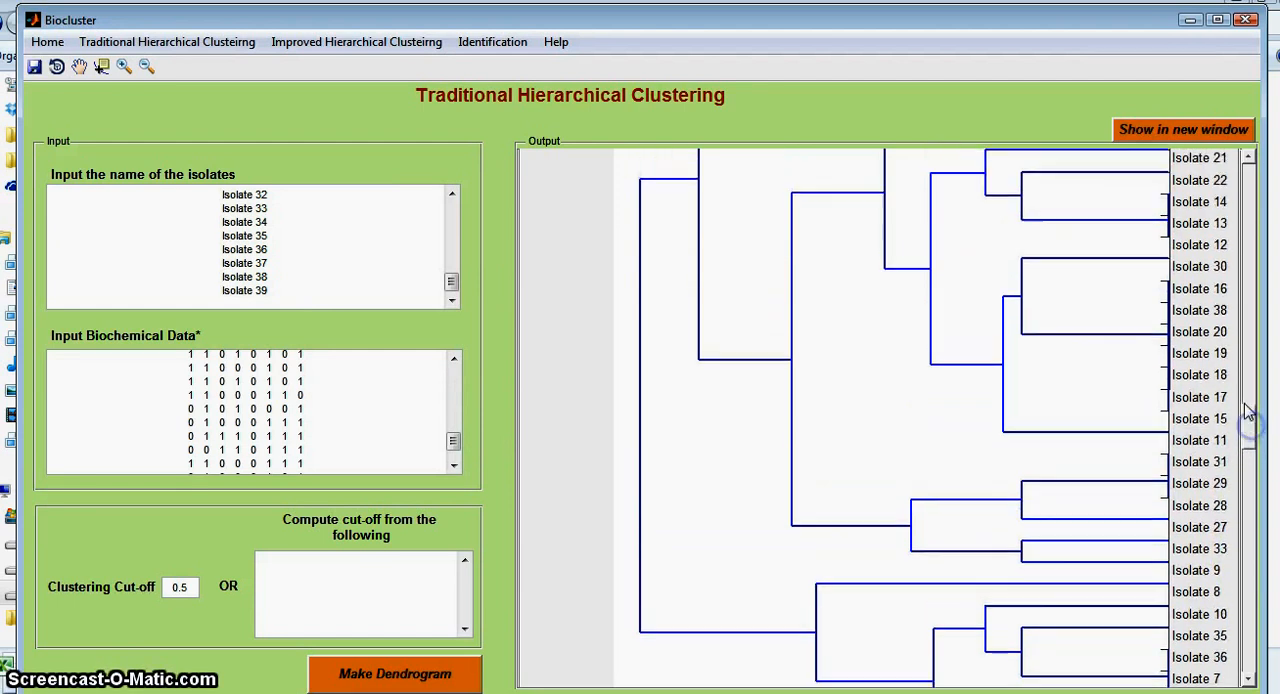
Step: Request the switch to Improved Hierarchical Clustering and decline it to keep the current data
left_click(327, 42)
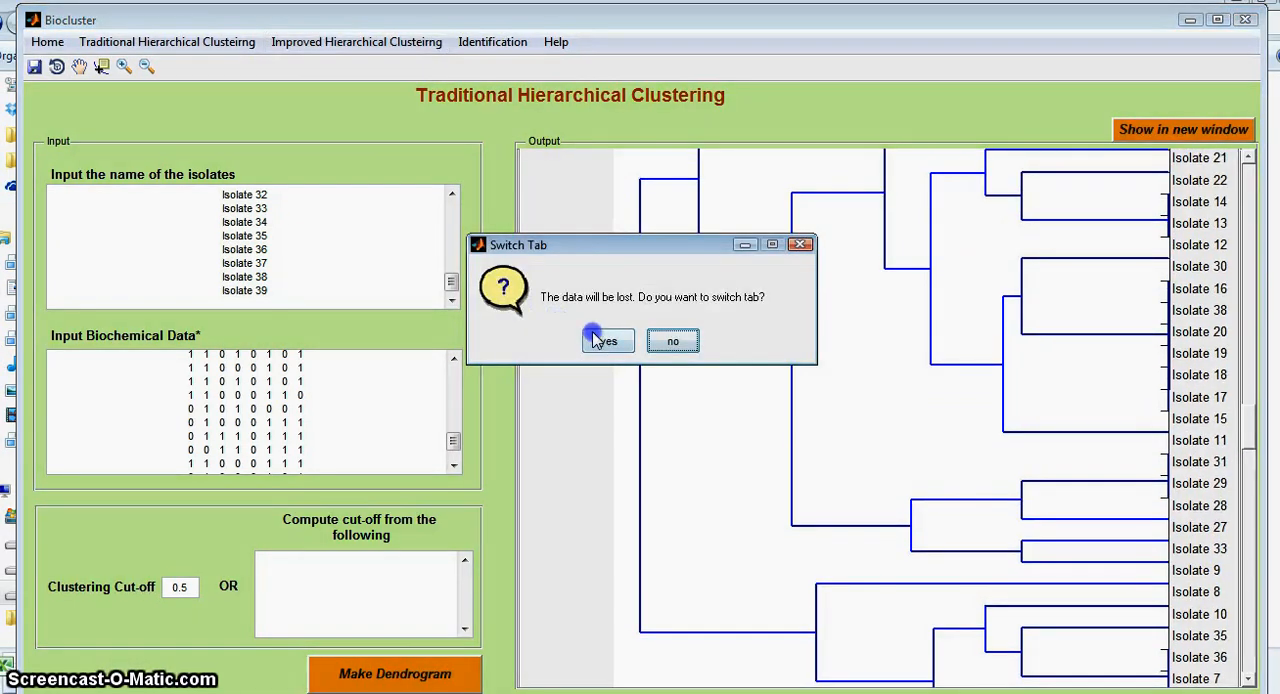
left_click_drag(586, 248, 480, 168)
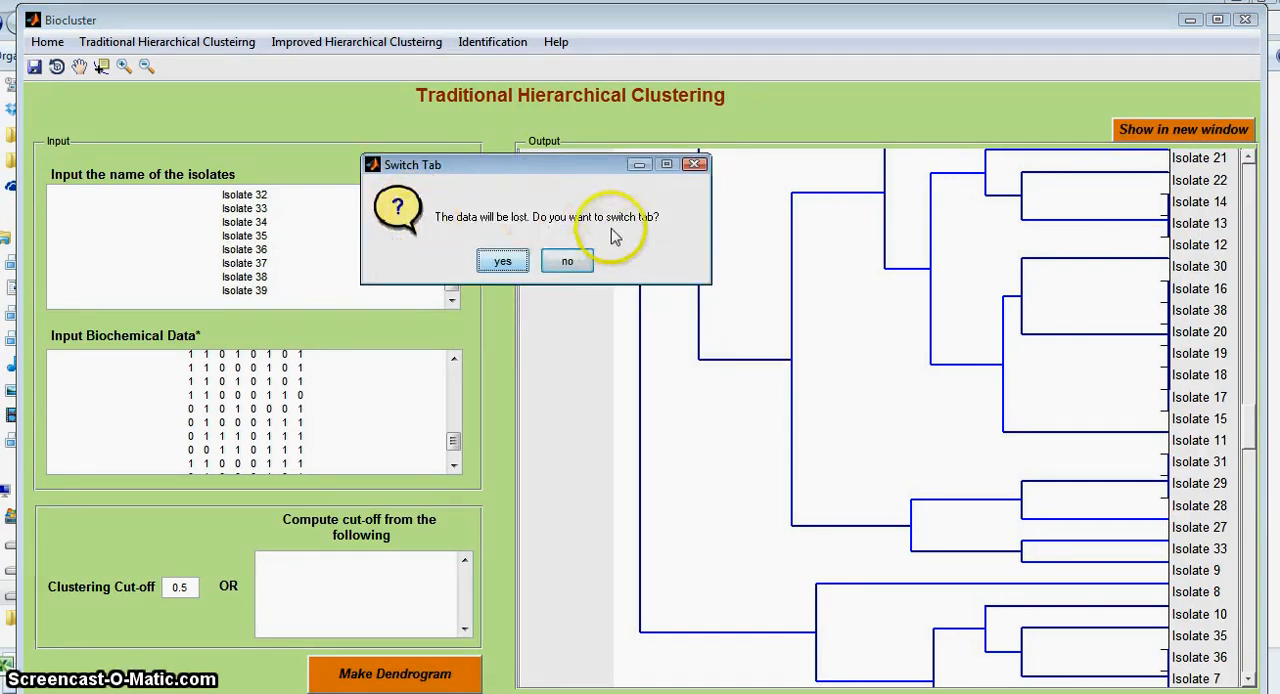
left_click_drag(579, 175, 516, 190)
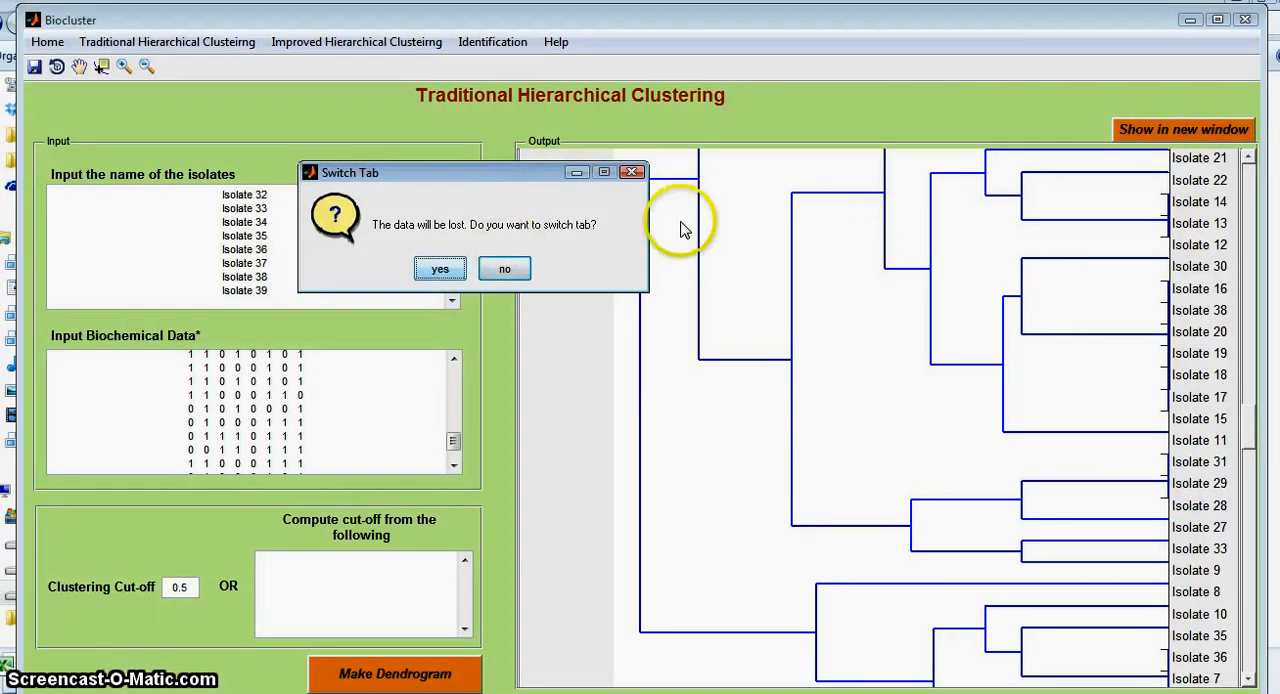
left_click(505, 268)
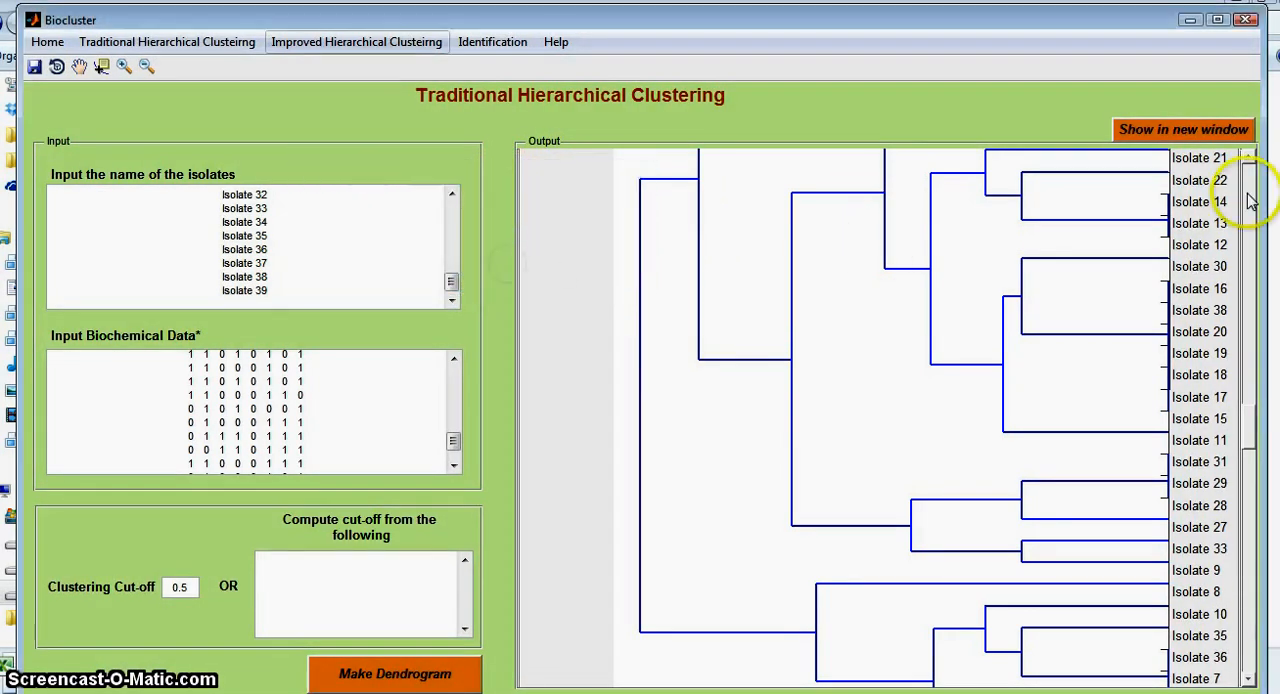
Step: Show the dendrogram in a separate window, view the file types it can be saved as, and close it without saving
left_click(1180, 130)
left_click_drag(509, 55, 434, 62)
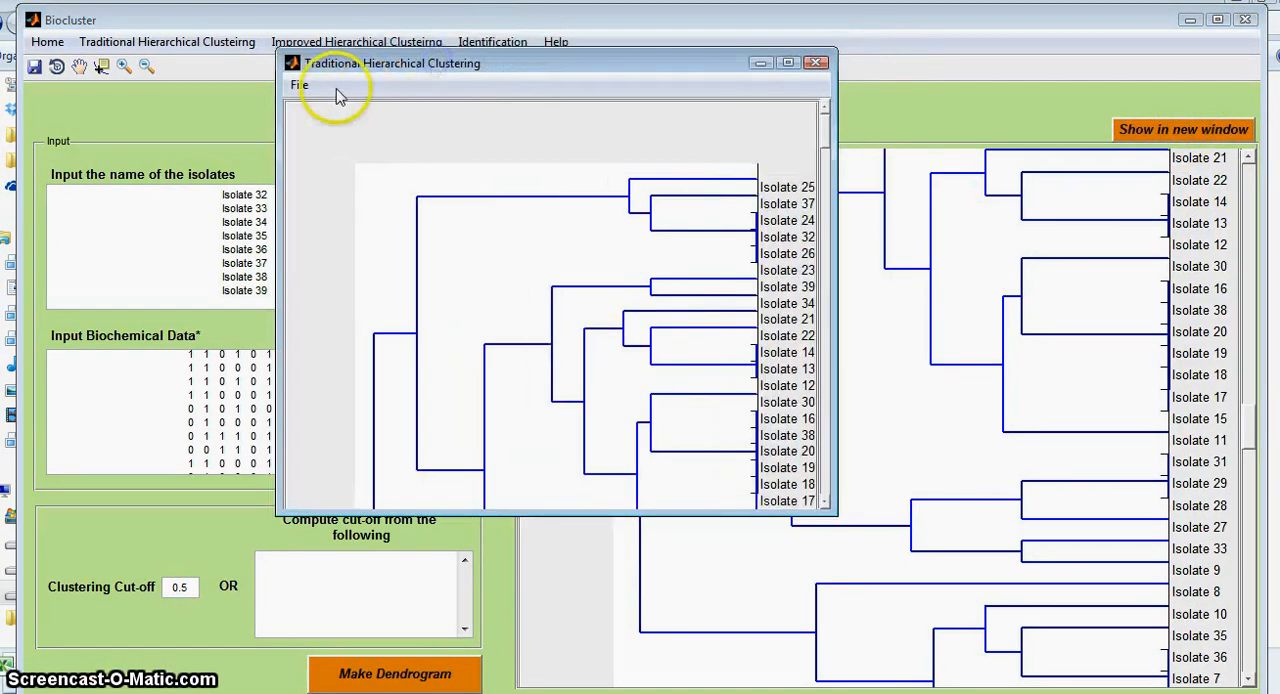
left_click(312, 88)
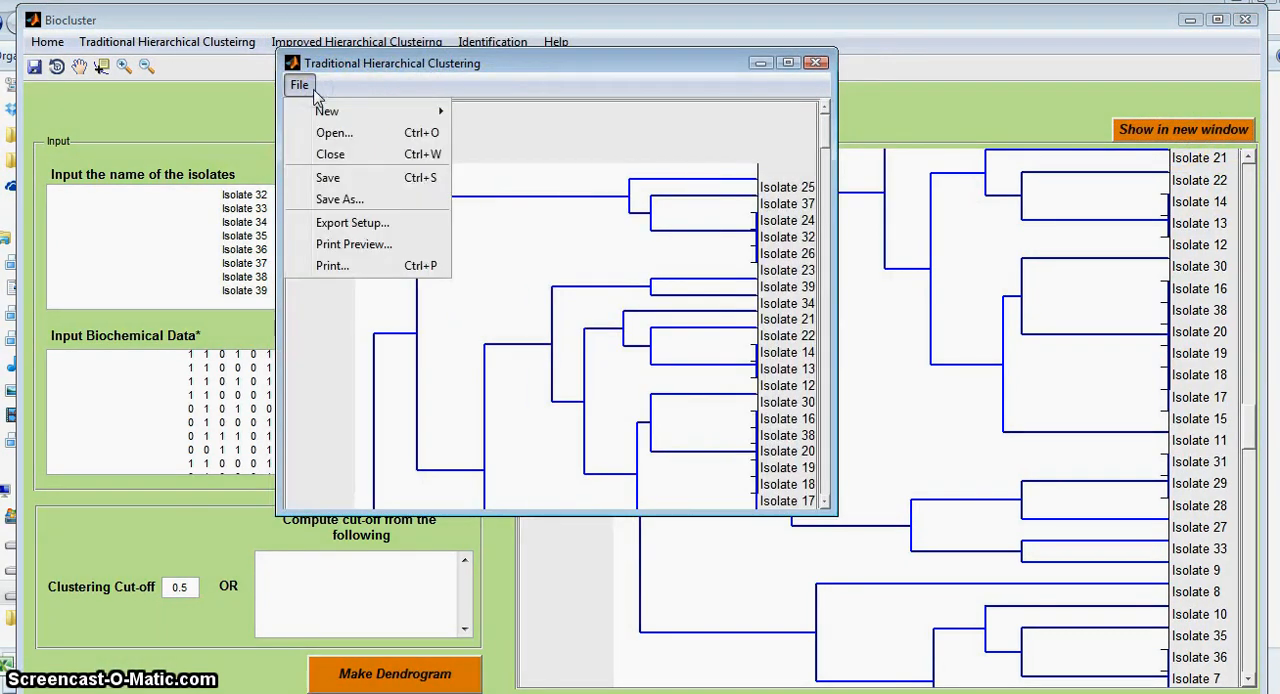
left_click(374, 177)
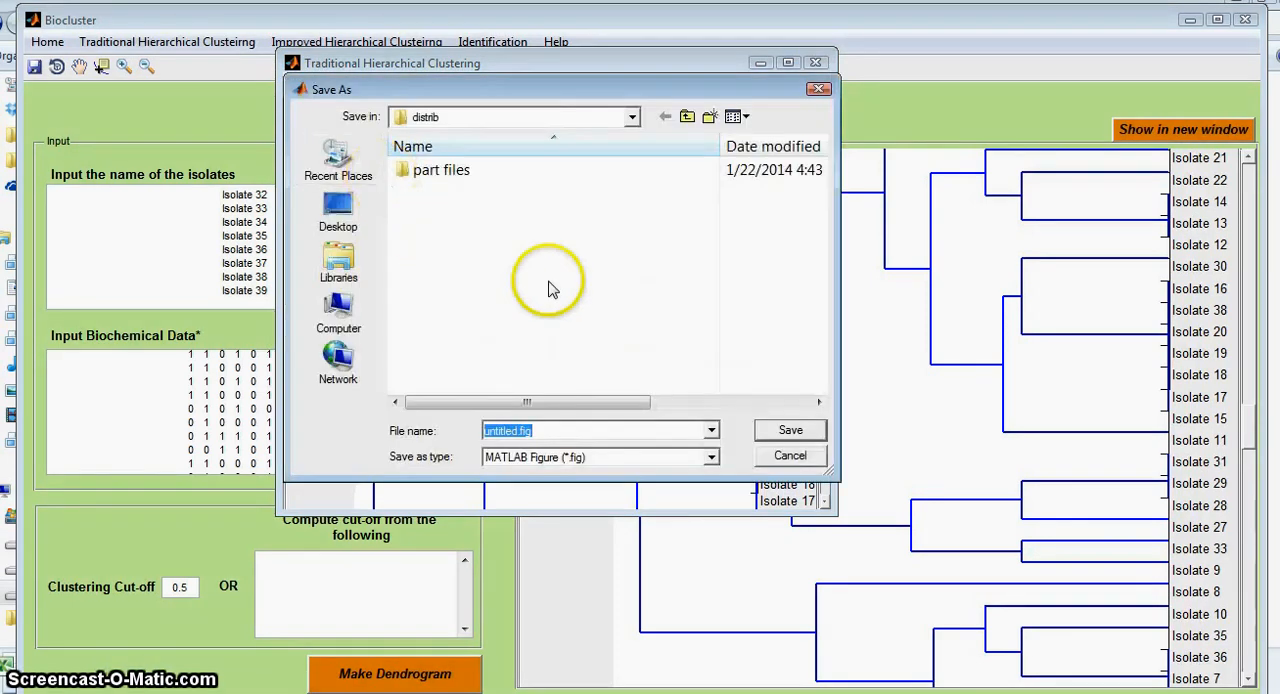
left_click(710, 457)
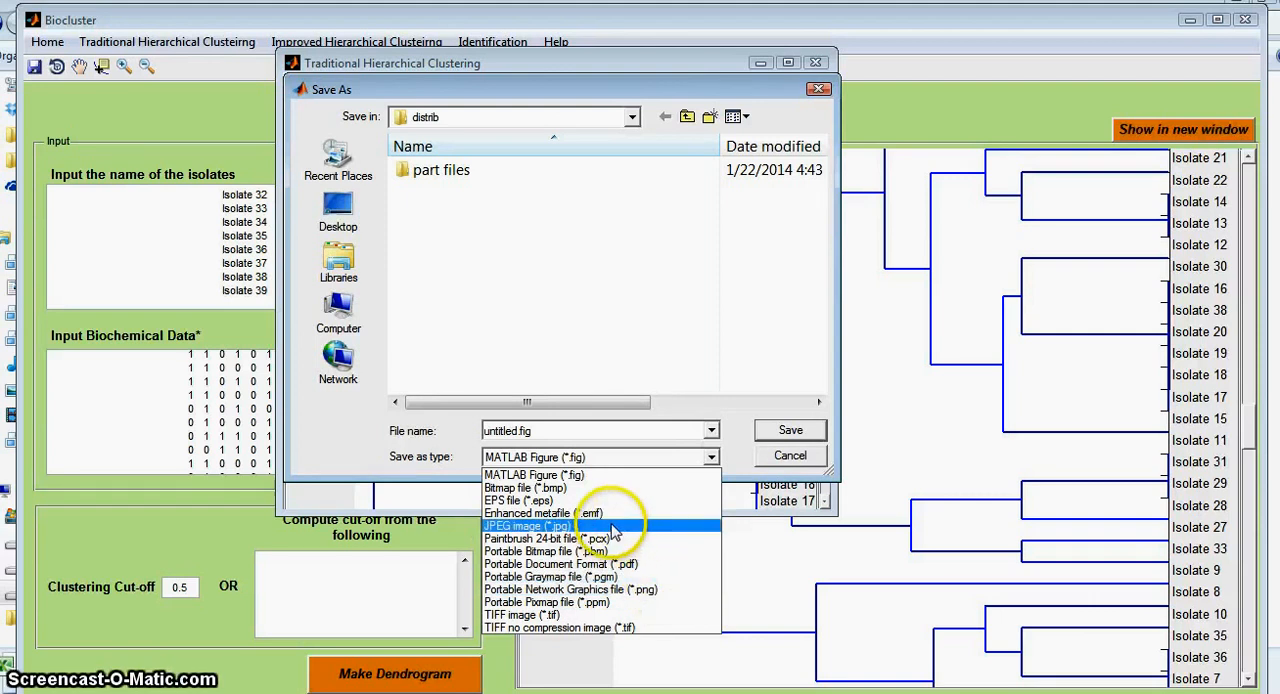
left_click(620, 378)
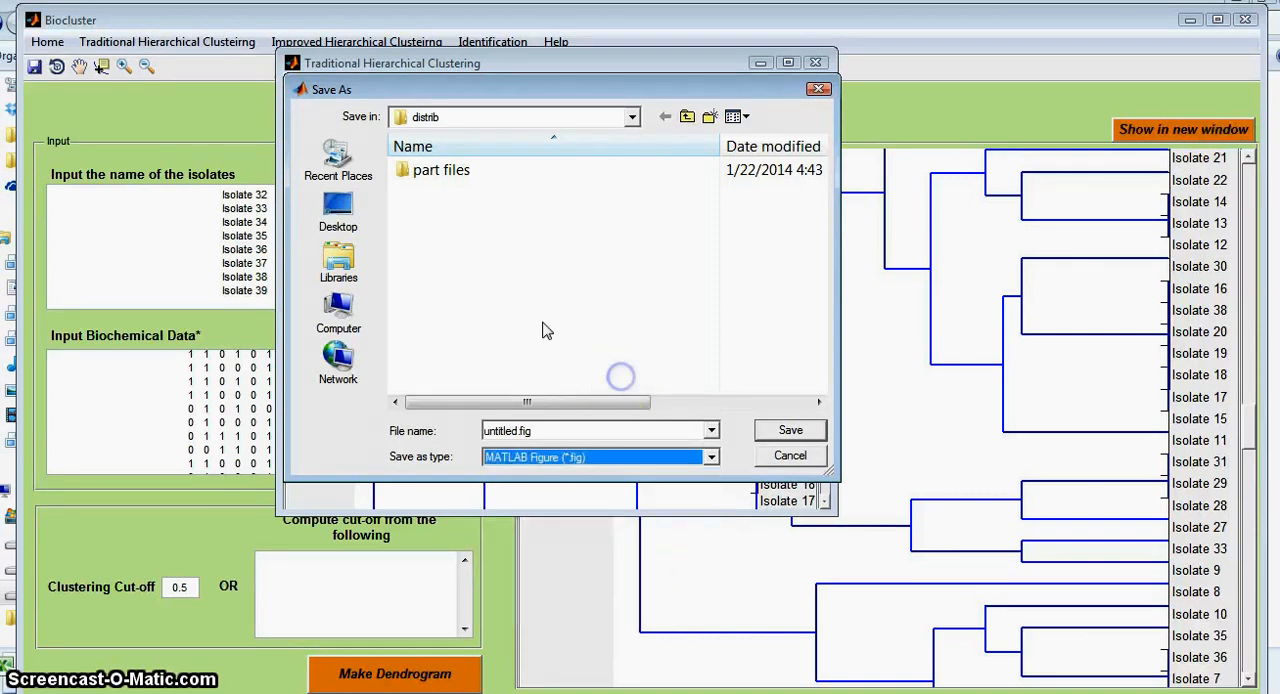
left_click(800, 455)
left_click(815, 63)
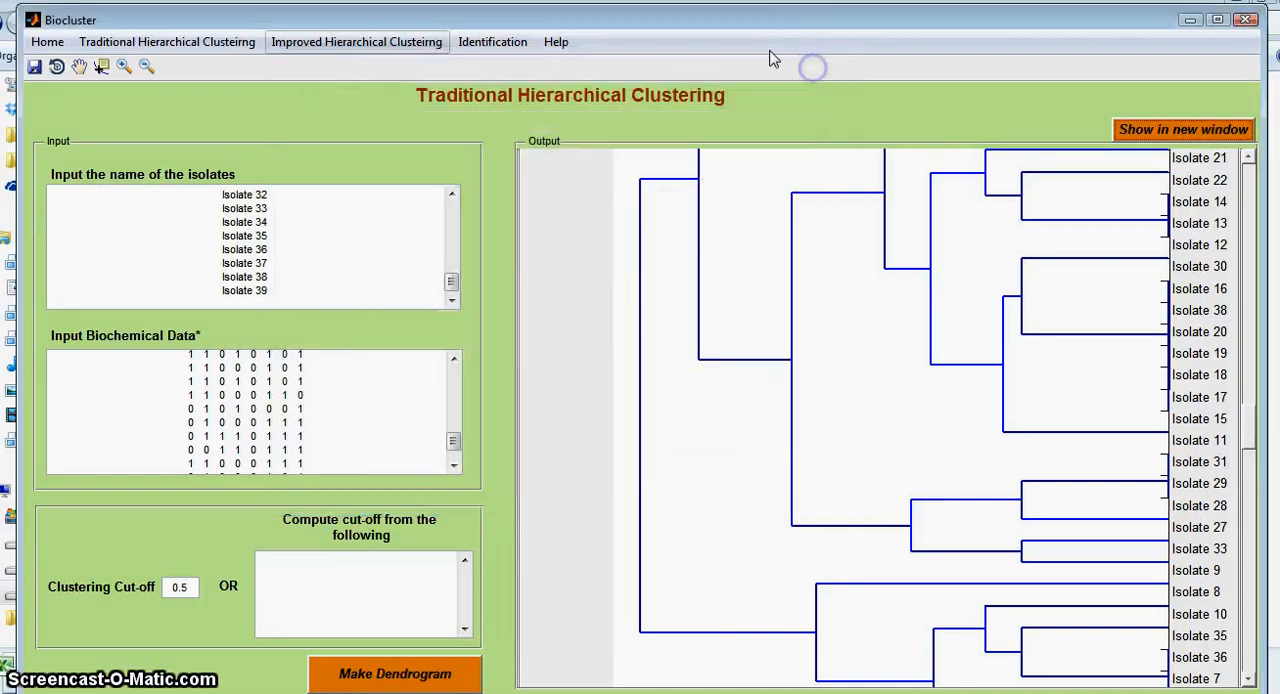
Step: Switch from Traditional to Improved Hierarchical Clustering, accept giving up the current data, and view the selectable tests
left_click(345, 44)
left_click(630, 338)
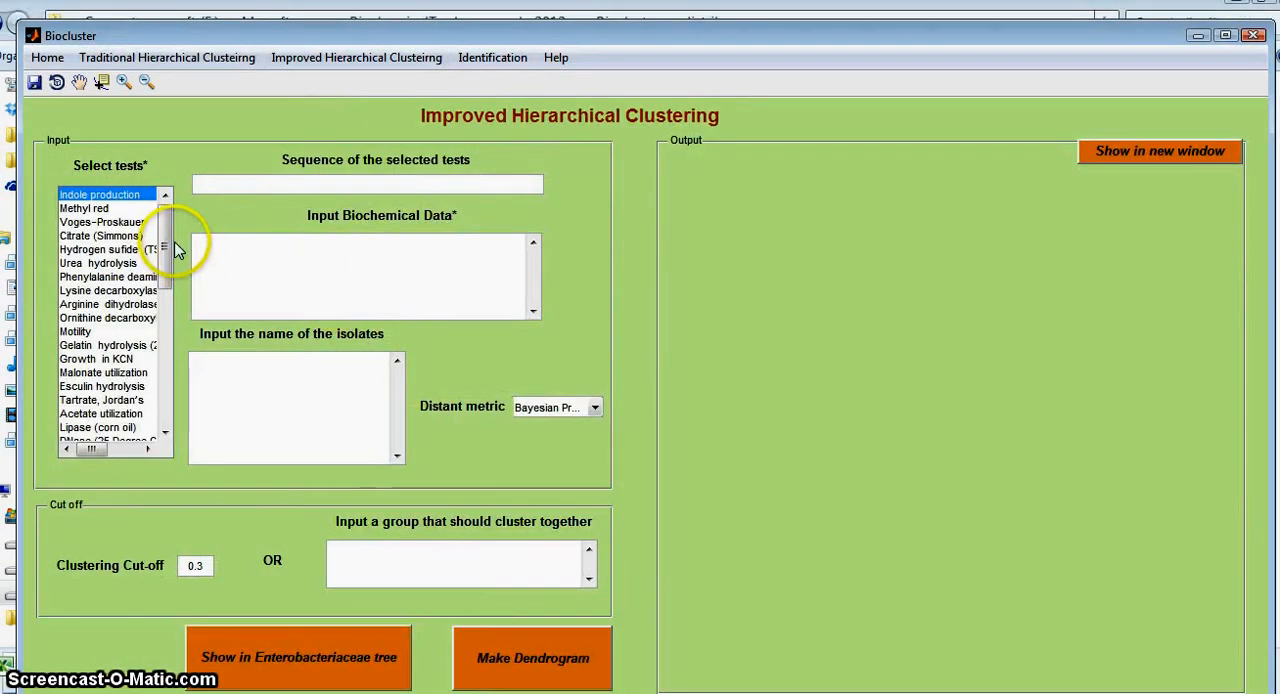
left_click_drag(161, 244, 161, 245)
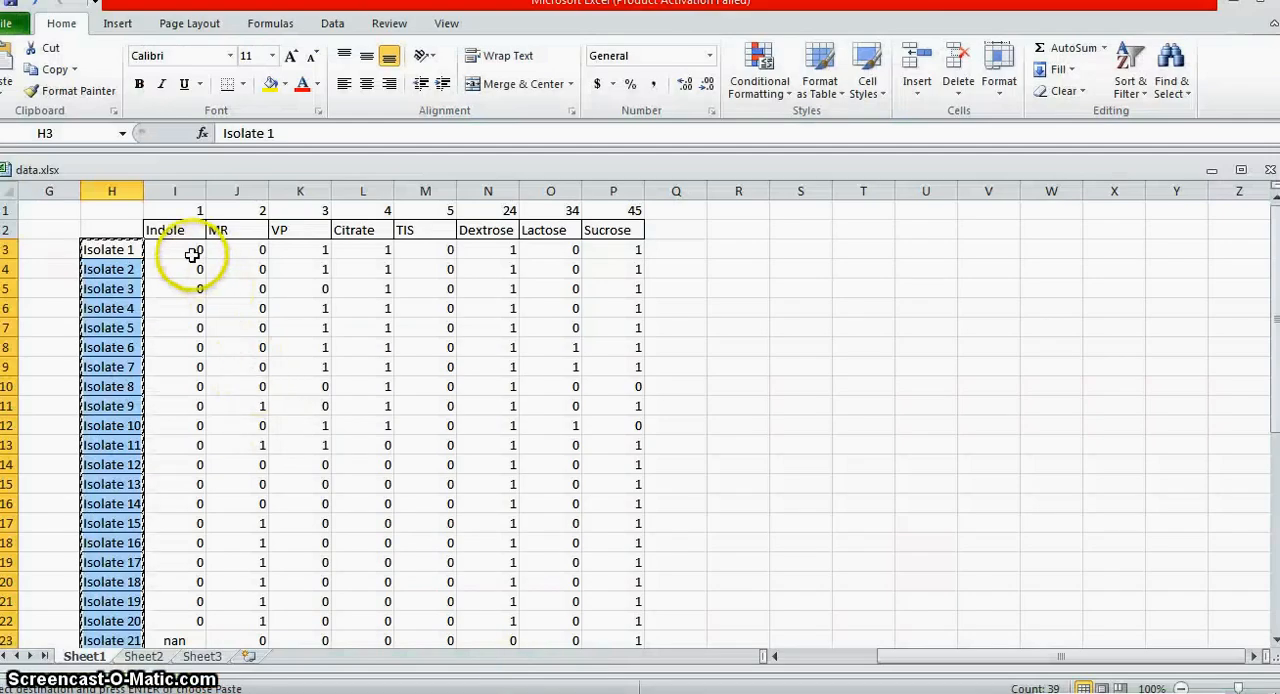
Step: Copy the biochemical results I3:P41 from data.xlsx in Excel and paste them into Biocluster's biochemical data input
left_click_drag(191, 255, 597, 605)
right_click(560, 565)
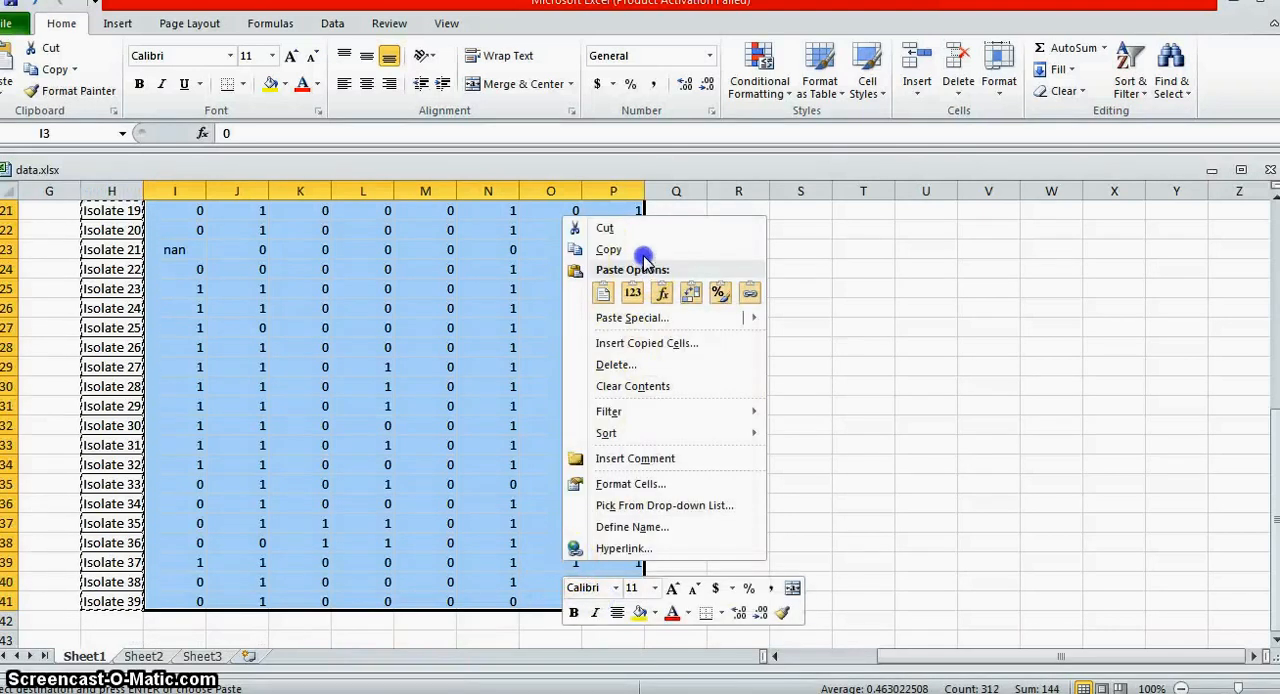
left_click(640, 250)
scroll(229, 366, "up", 7)
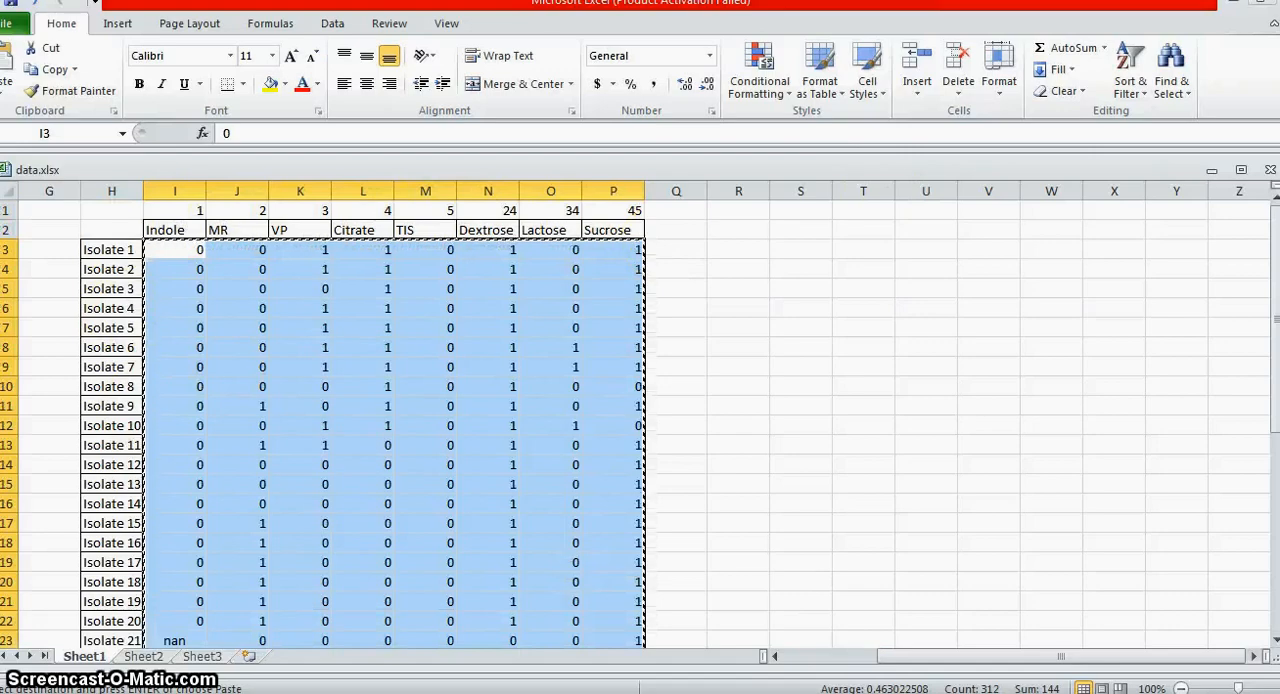
key("alt+Tab")
left_click(306, 287)
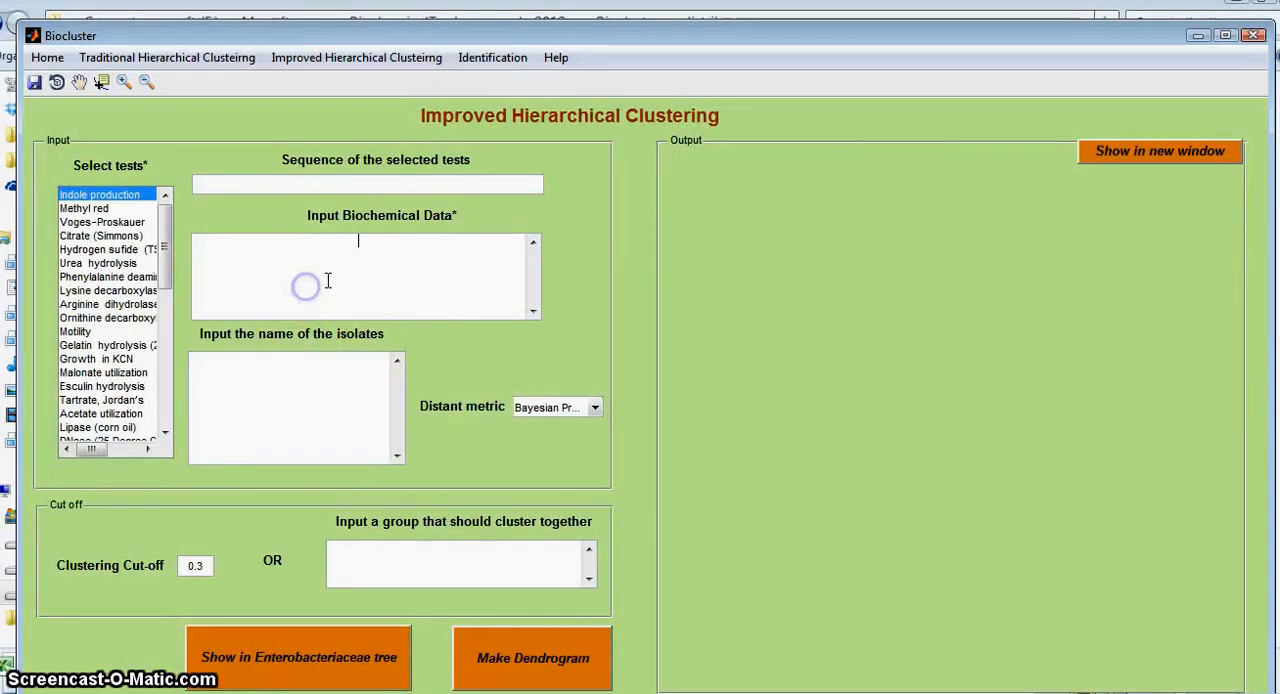
key("ctrl+v")
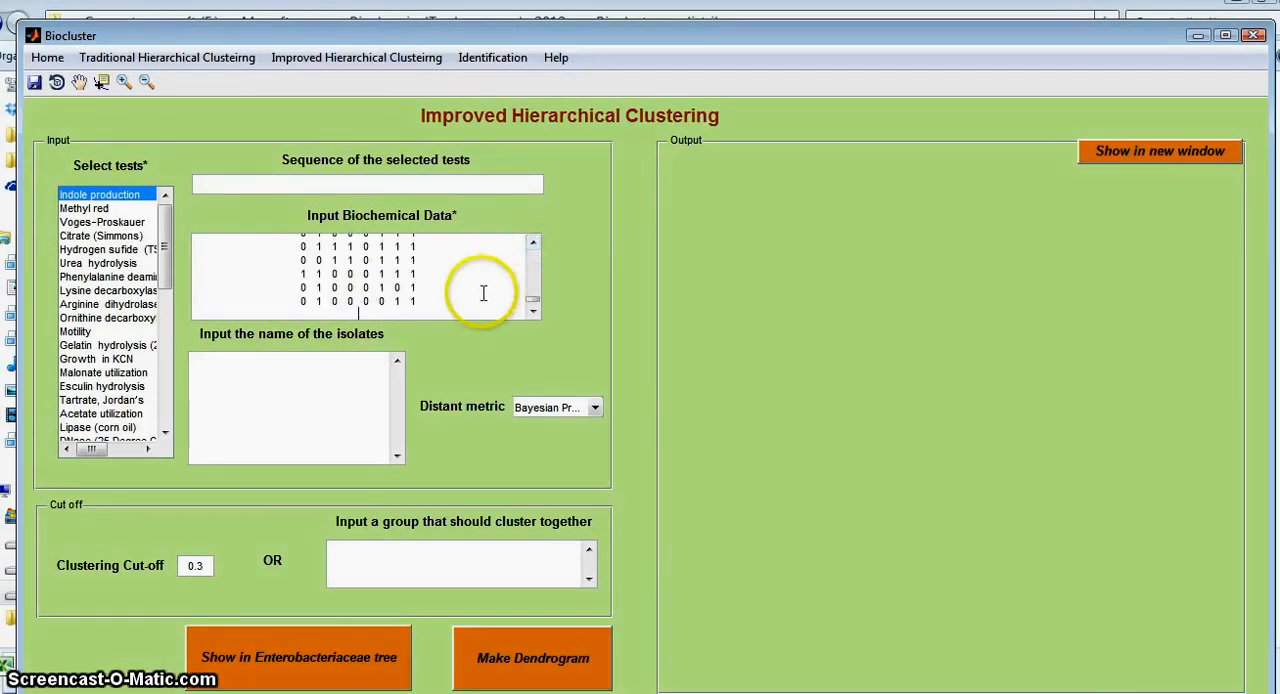
left_click_drag(531, 292, 536, 255)
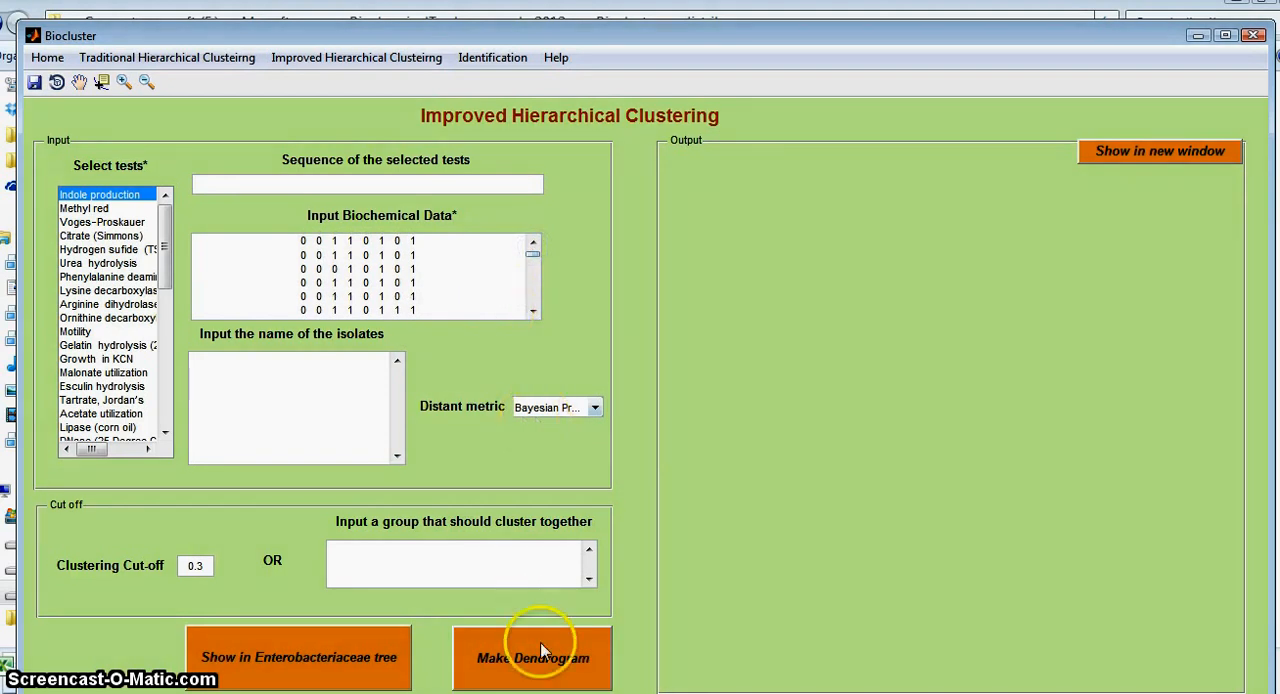
Step: Copy the isolate names H3:H41 from the Excel sheet and paste them into Biocluster's isolate name input
key("alt+Tab")
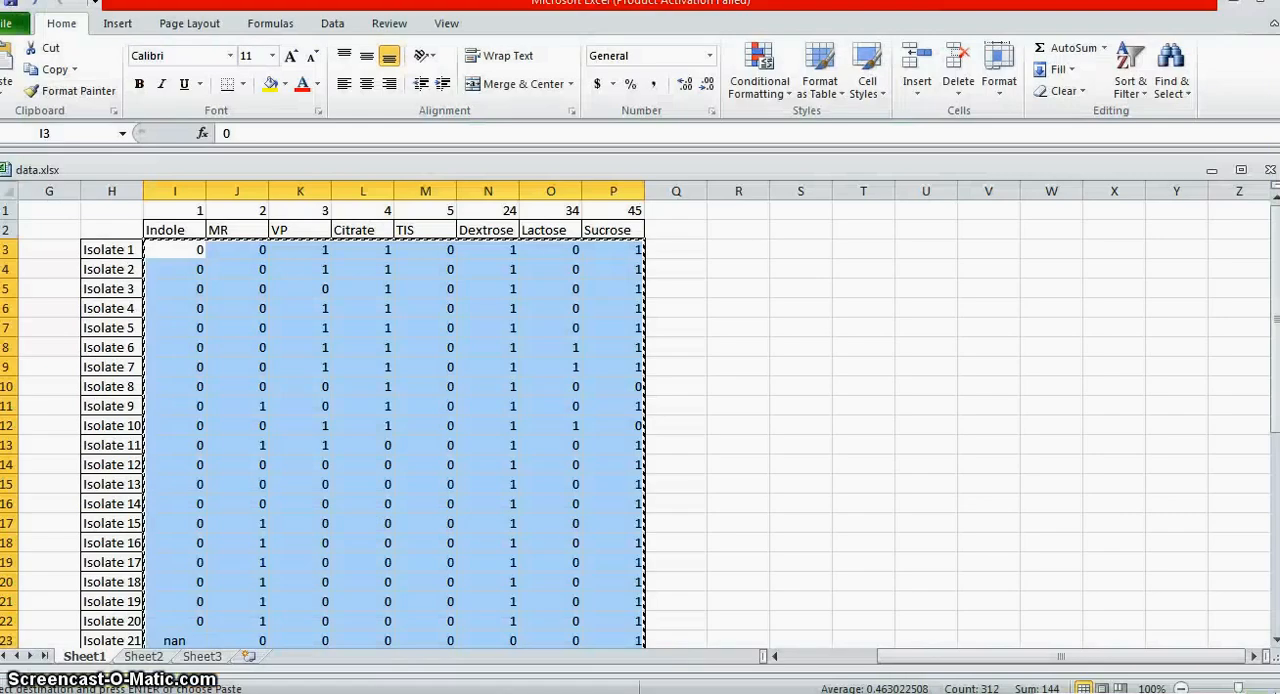
left_click_drag(140, 251, 106, 594)
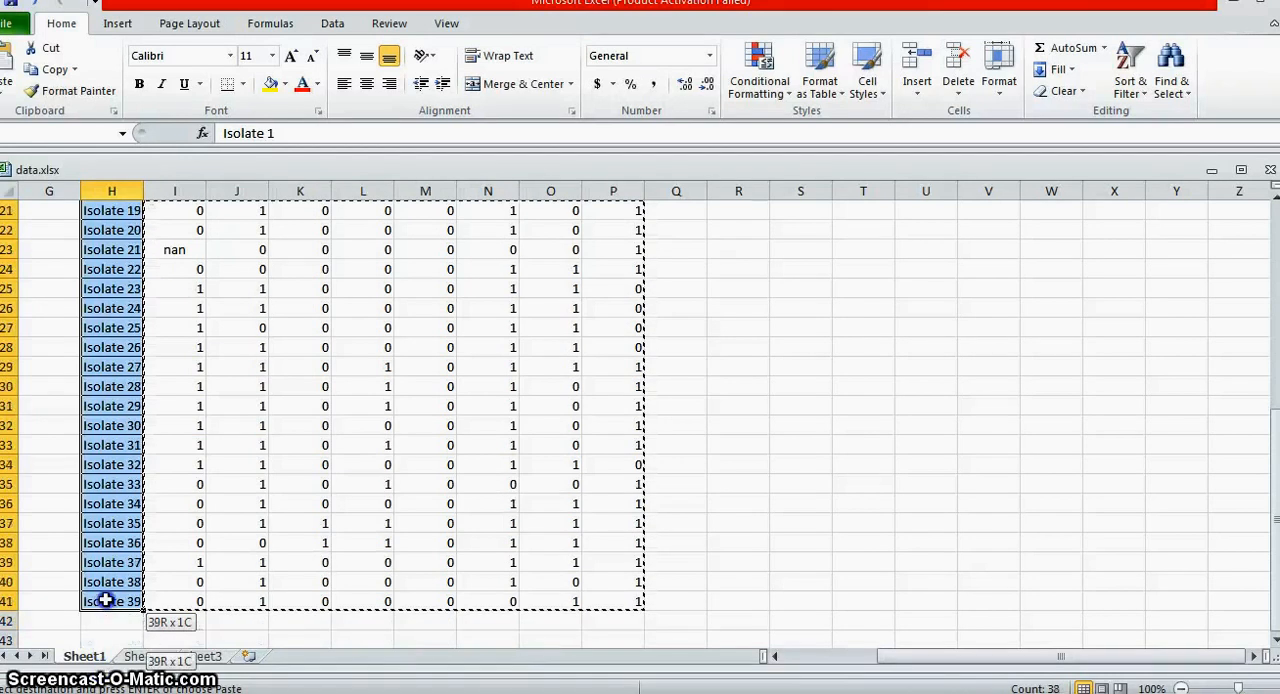
key("ctrl+c")
key("alt+Tab")
left_click(240, 383)
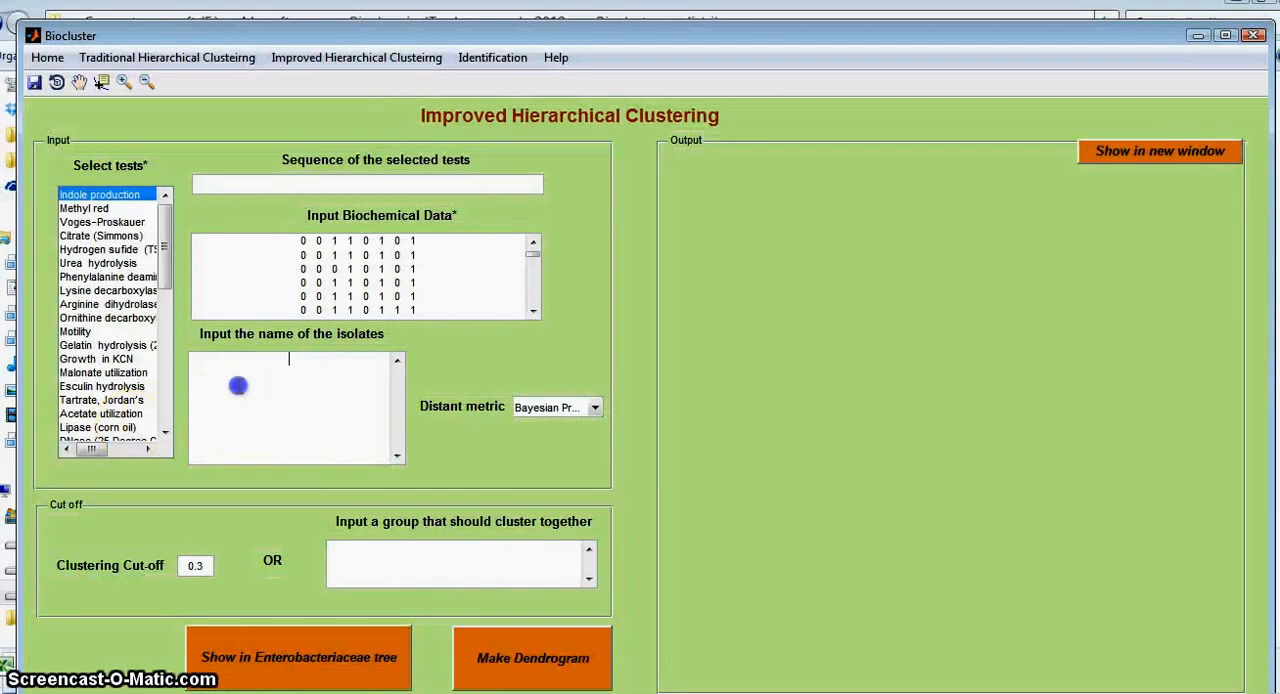
key("ctrl+v")
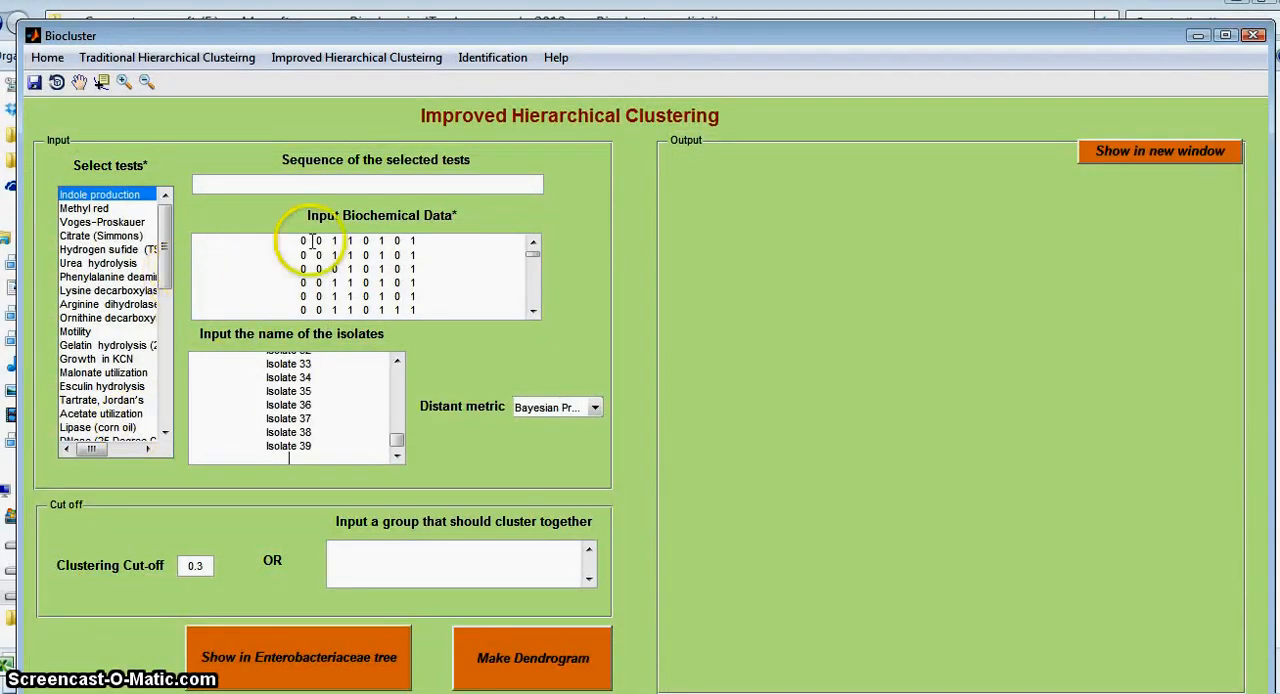
left_click(395, 442)
left_click_drag(395, 442, 395, 372)
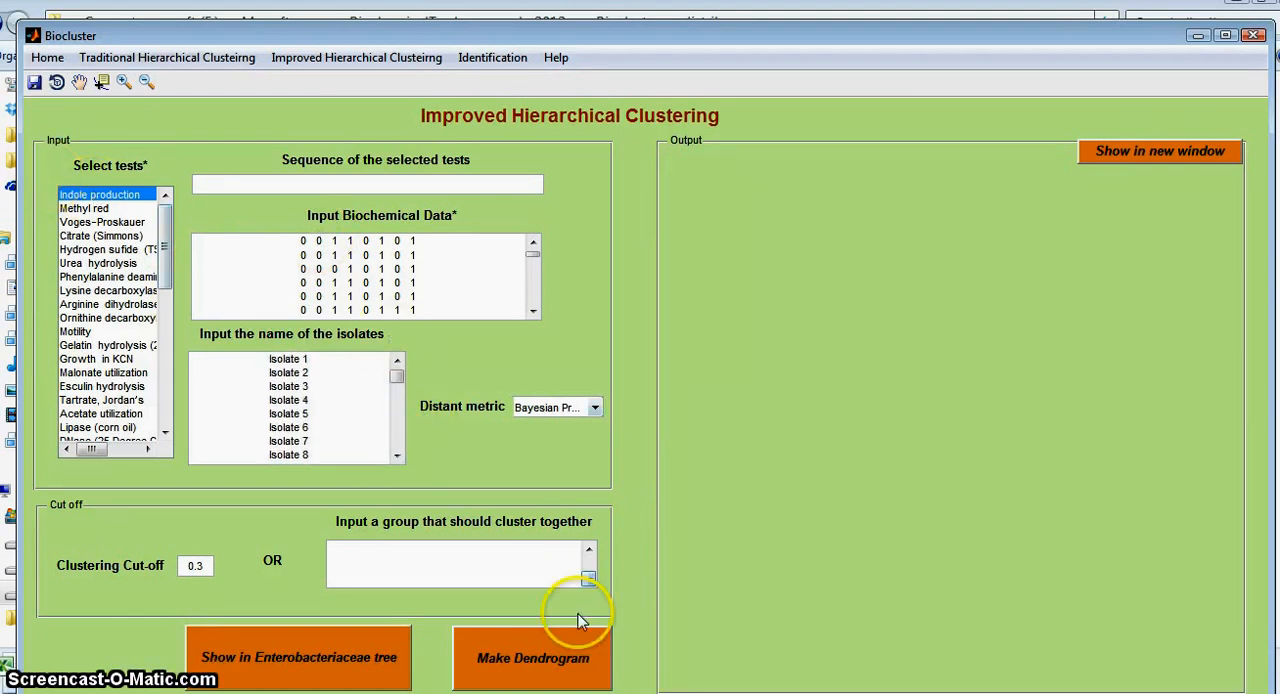
Step: Check the test headers in Excel and select Indole production, Methyl red, Voges-Proskauer, Citrate (Simmons) and hydrogen sulfide in Biocluster
left_click(632, 691)
scroll(335, 383, "up", 7)
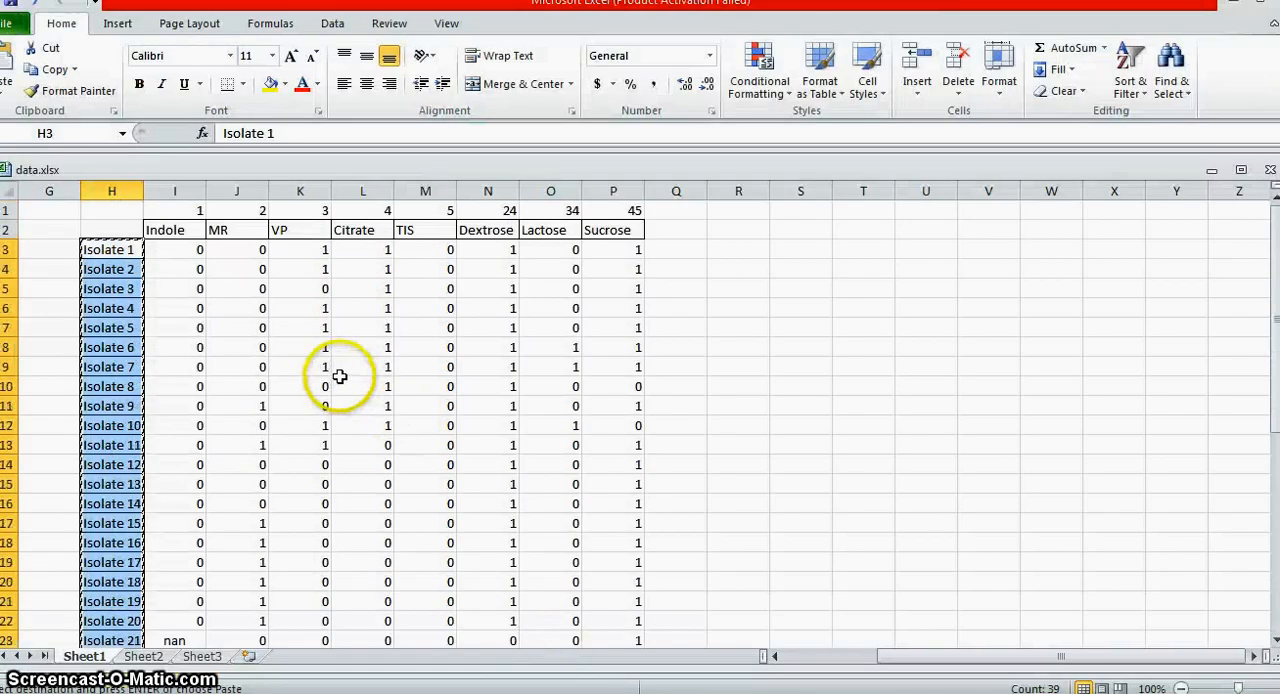
left_click(170, 231)
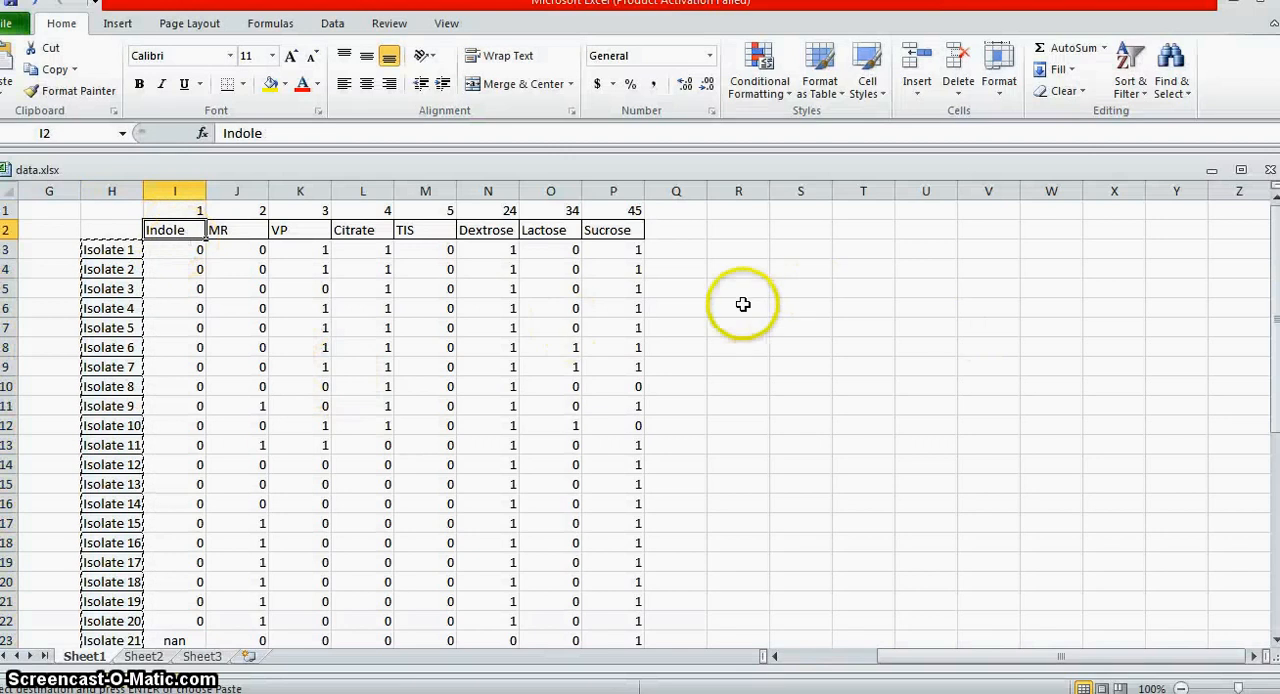
left_click(1237, 10)
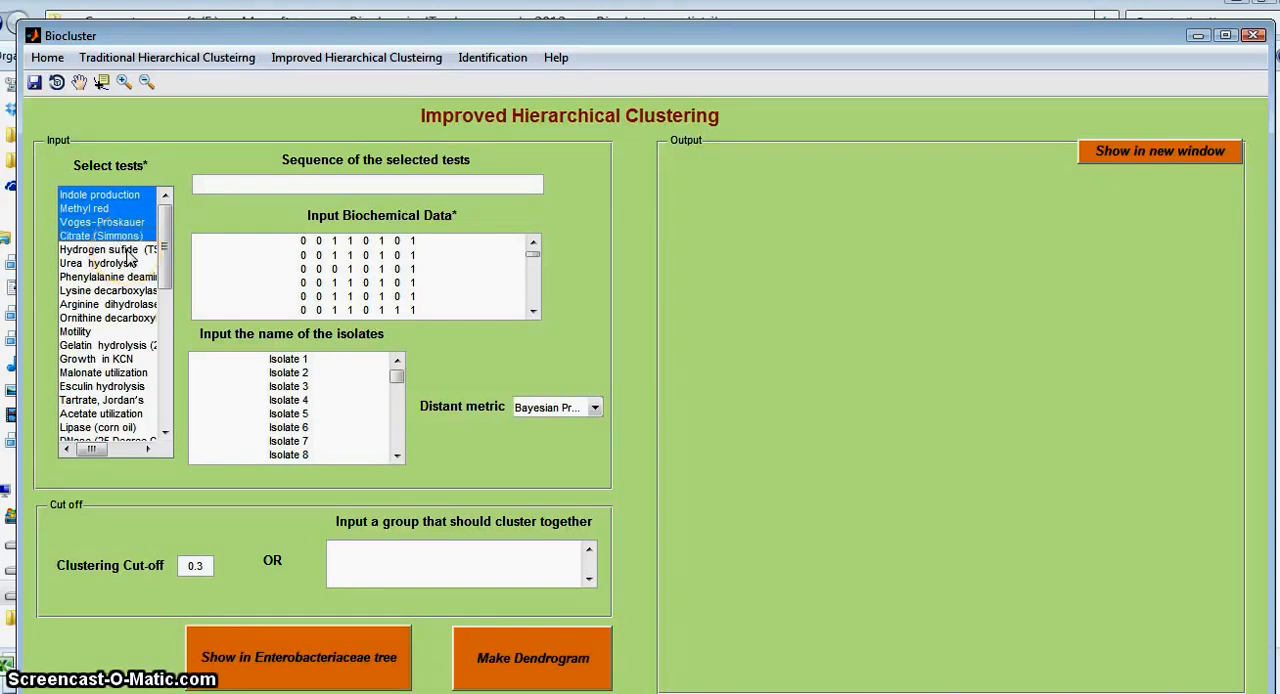
key("alt+Tab")
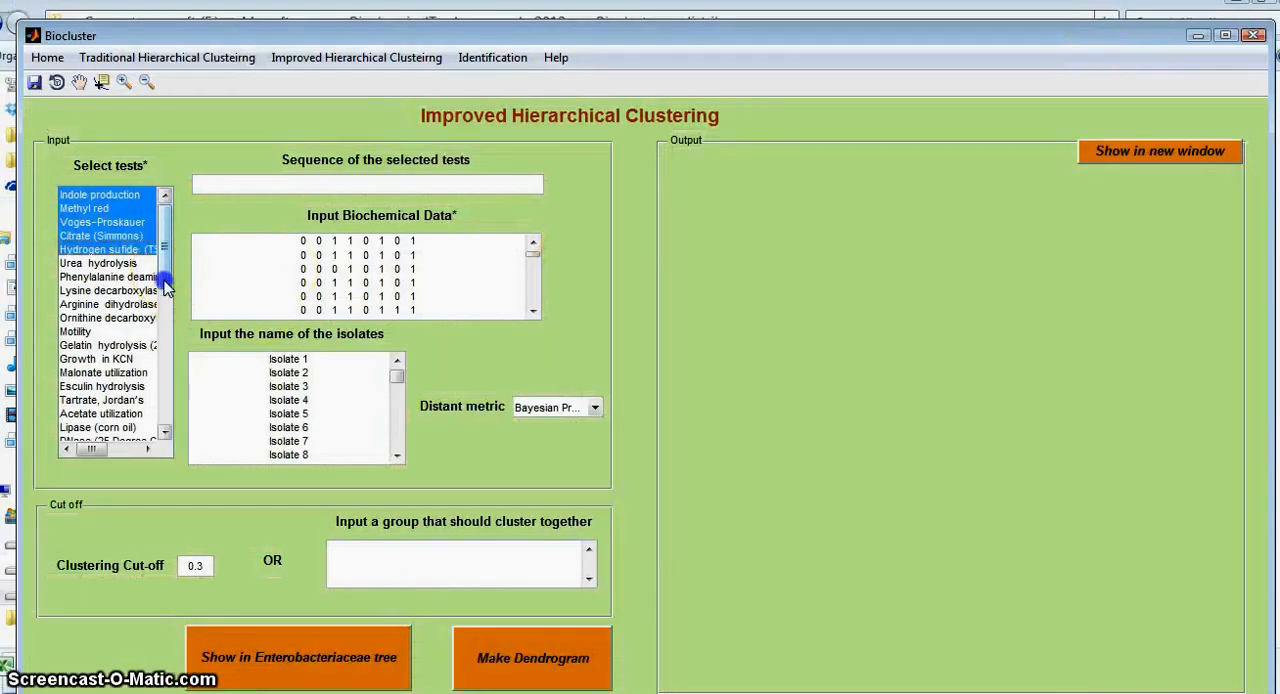
Step: Add the d-Glucose, acid test, Lactose fermentation and the sucrose test to the selected tests
left_click_drag(166, 287, 157, 348)
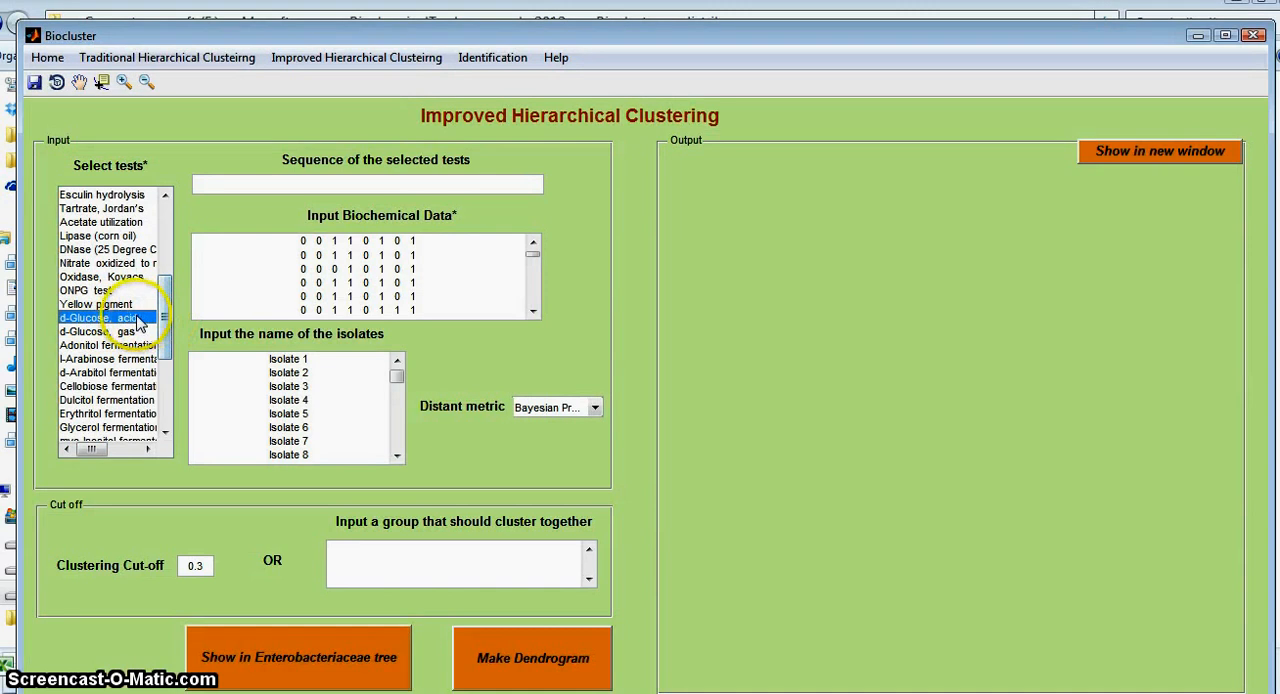
left_click_drag(166, 326, 166, 375)
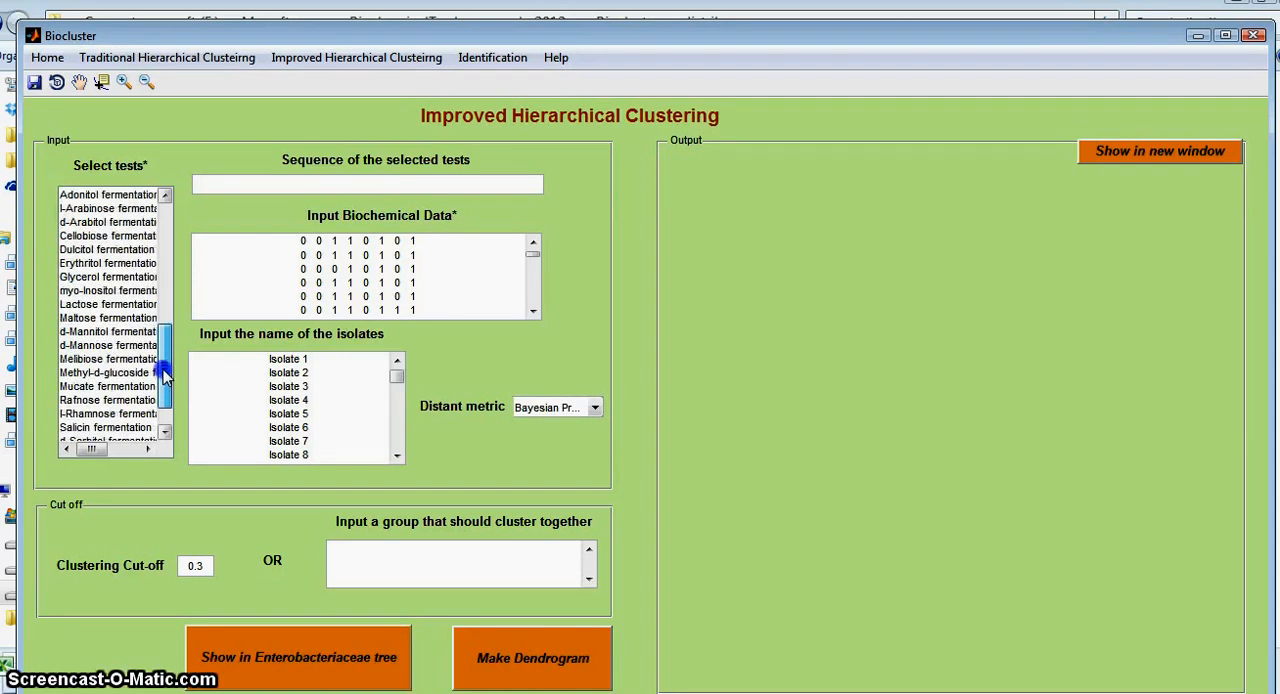
left_click(134, 305)
left_click_drag(171, 337, 166, 218)
left_click(122, 408, "ctrl")
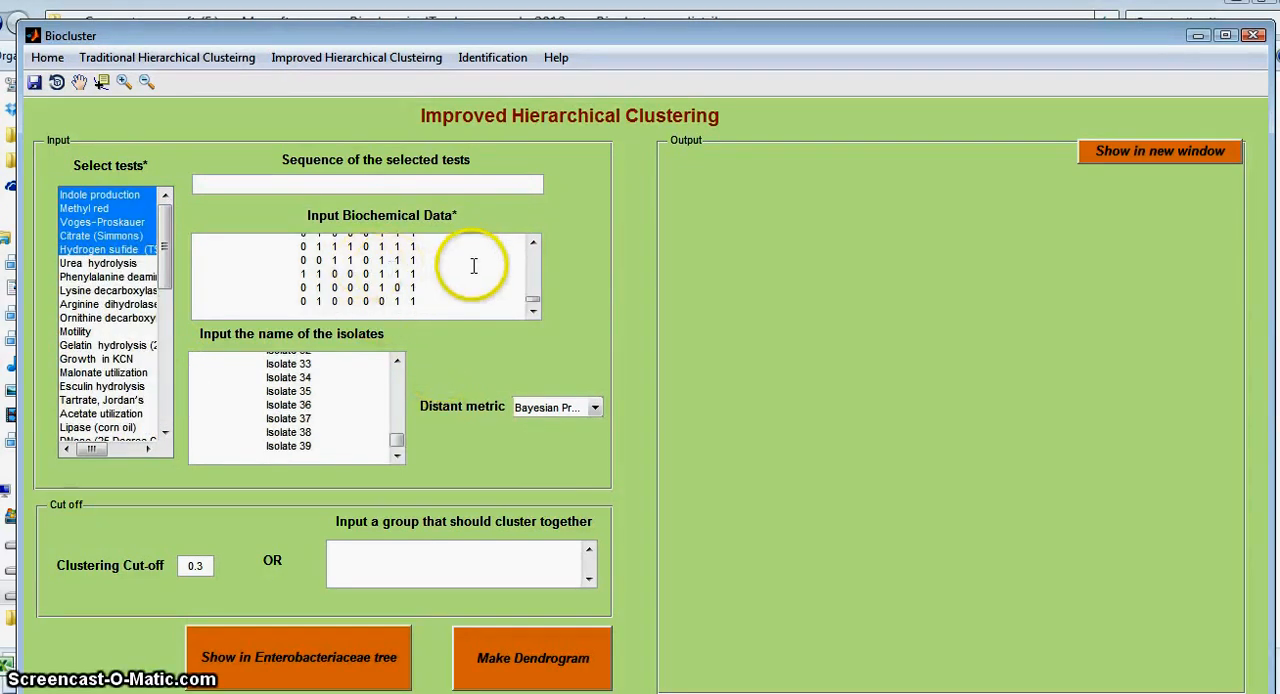
Step: Review the pasted biochemical data from its first row and compare its column order with the selected tests
left_click(469, 291)
scroll(472, 303, "up", 1)
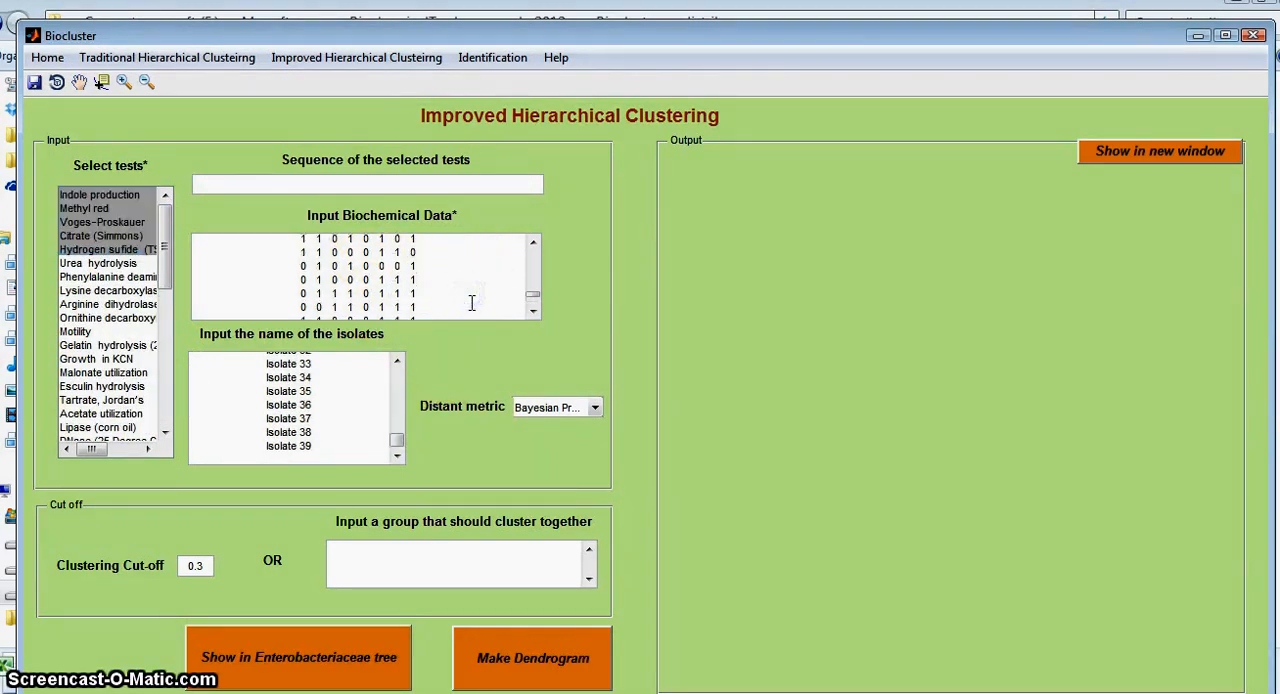
scroll(472, 303, "up", 3)
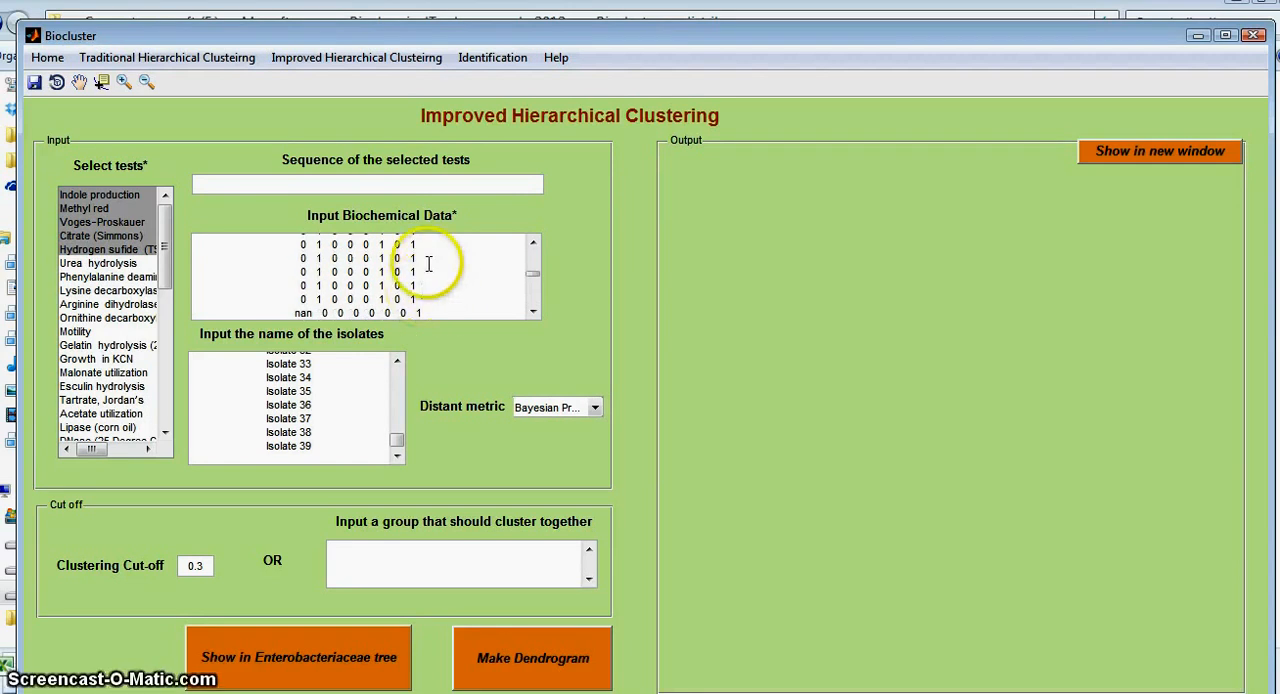
left_click_drag(531, 266, 531, 251)
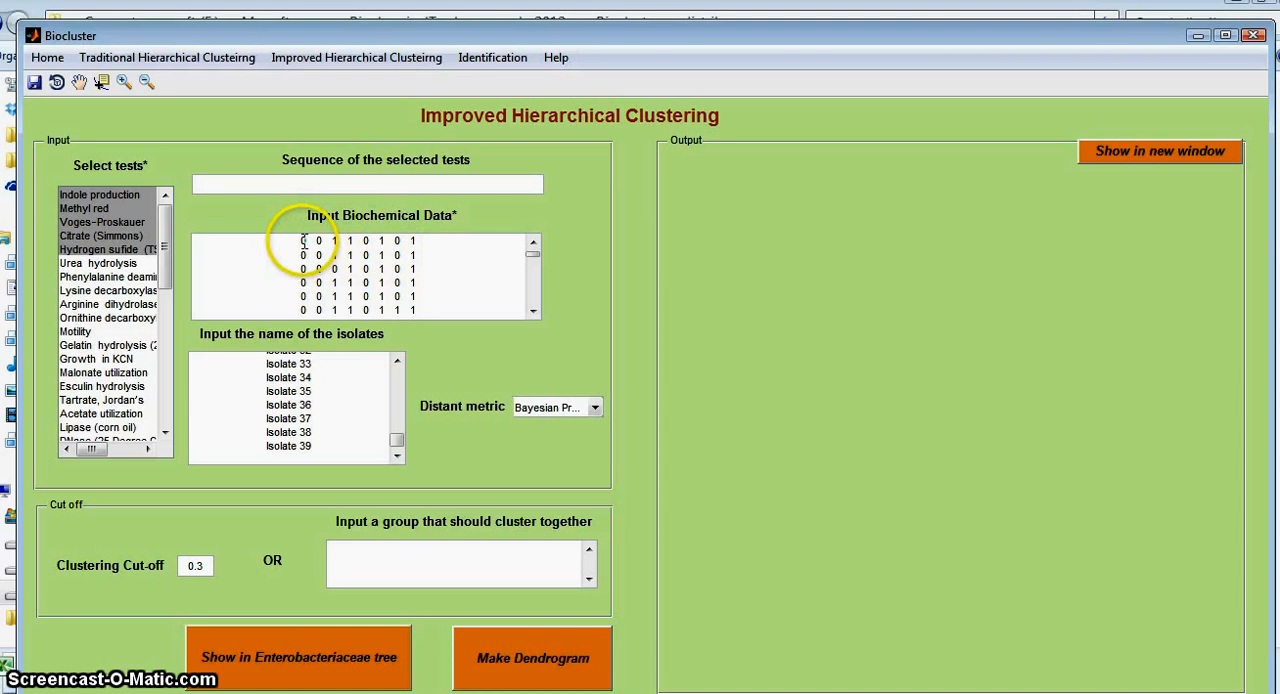
left_click_drag(165, 215, 157, 180)
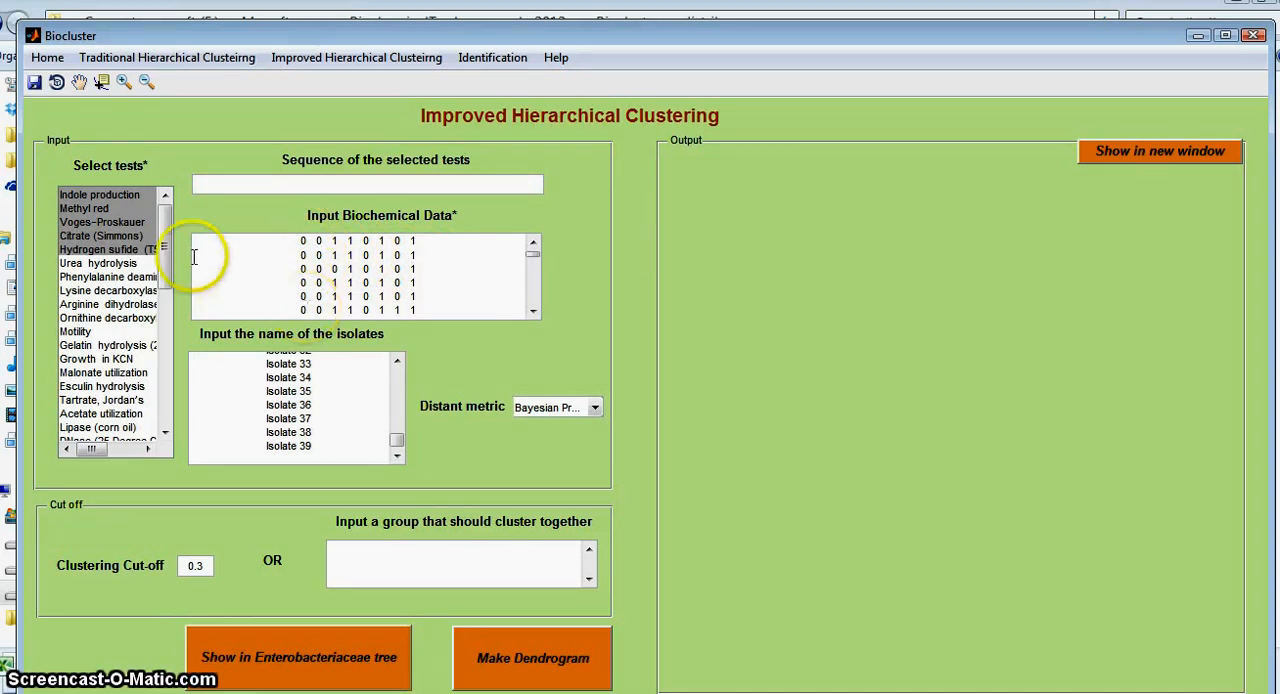
left_click(301, 241)
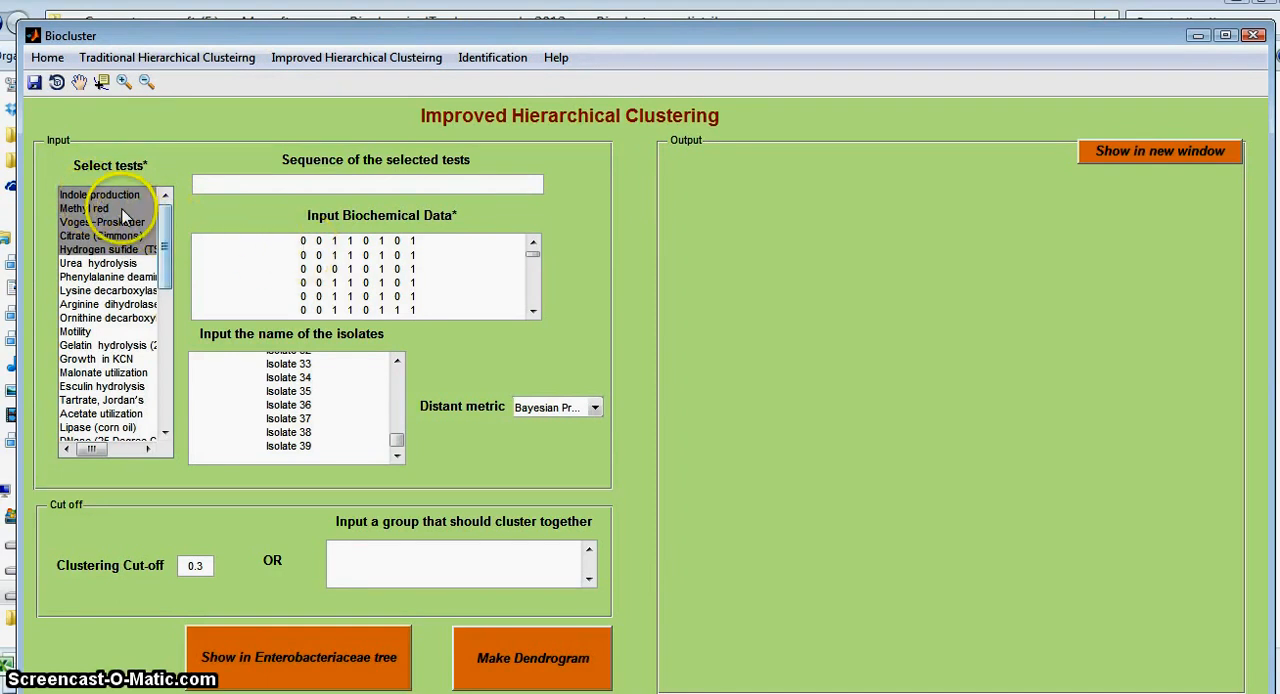
mouse_move(164, 222)
left_mouse_down()
mouse_move(166, 351)
mouse_move(165, 207)
left_mouse_up()
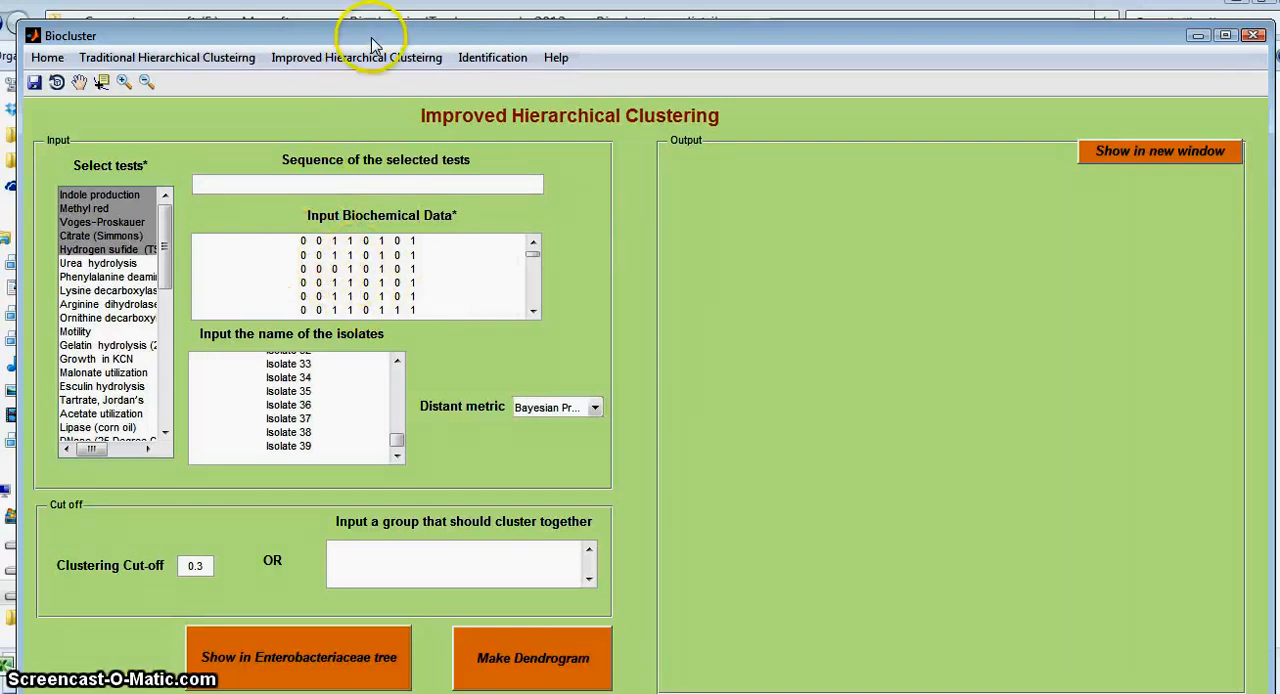
left_click_drag(373, 38, 367, 37)
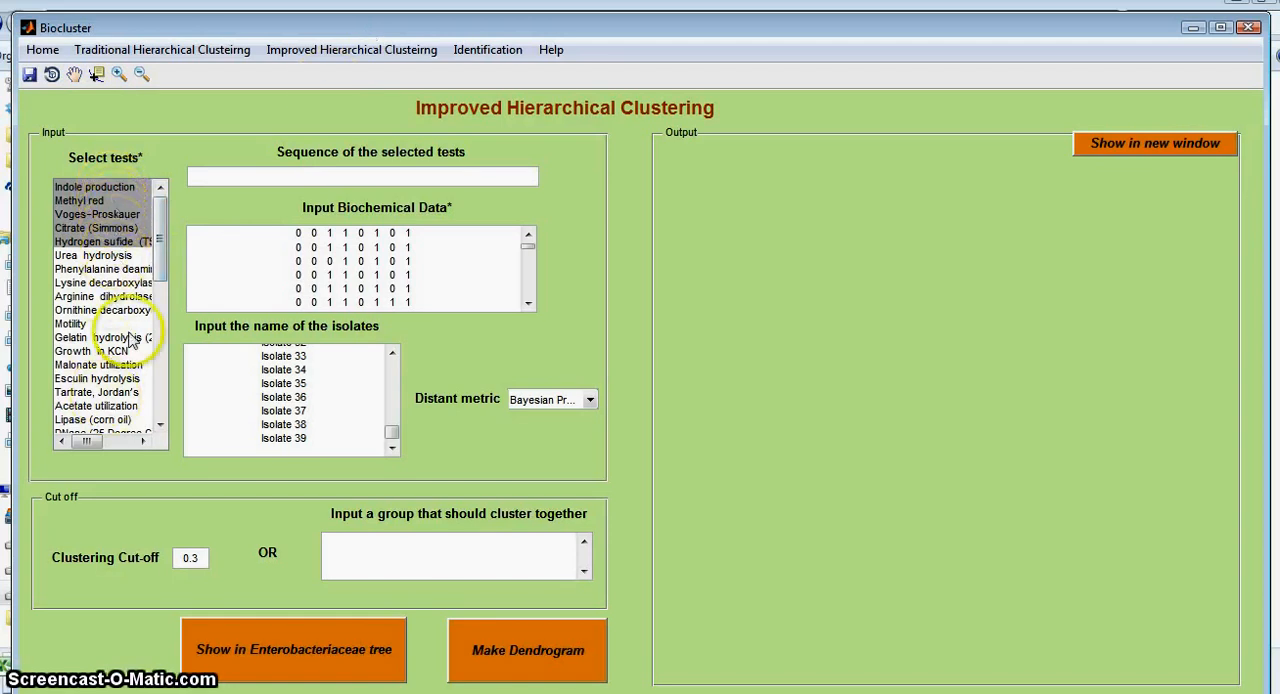
mouse_move(160, 236)
left_mouse_down()
mouse_move(147, 380)
mouse_move(155, 228)
left_mouse_up()
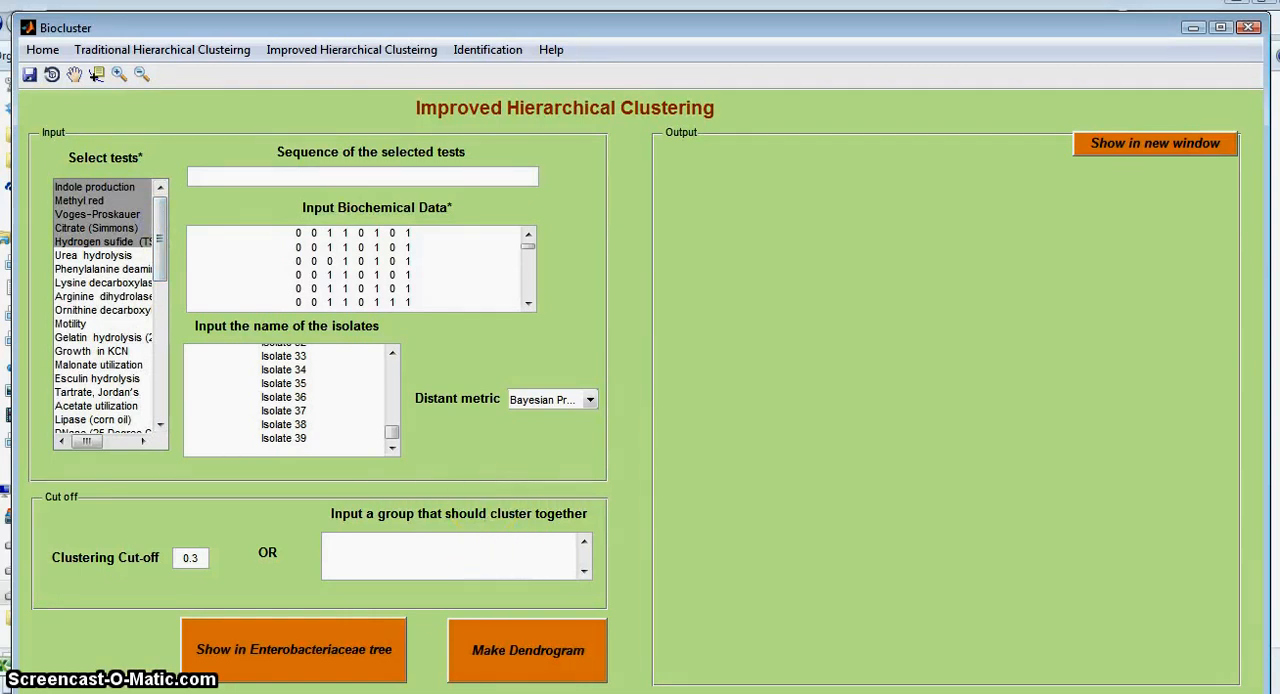
Step: Recheck the test order in the Excel sheet, make the improved dendrogram with cut-off 0.3, and look through its clusters and distance scale
key("alt+Tab")
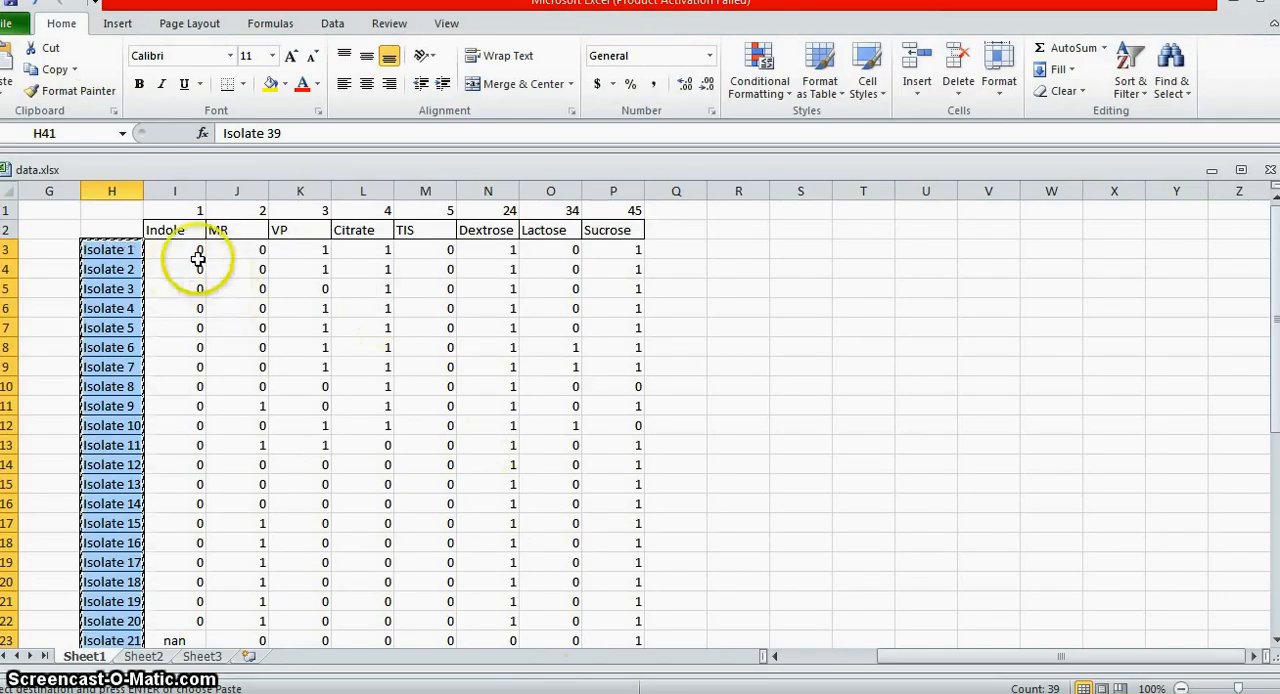
left_click(1241, 8)
left_click(525, 650)
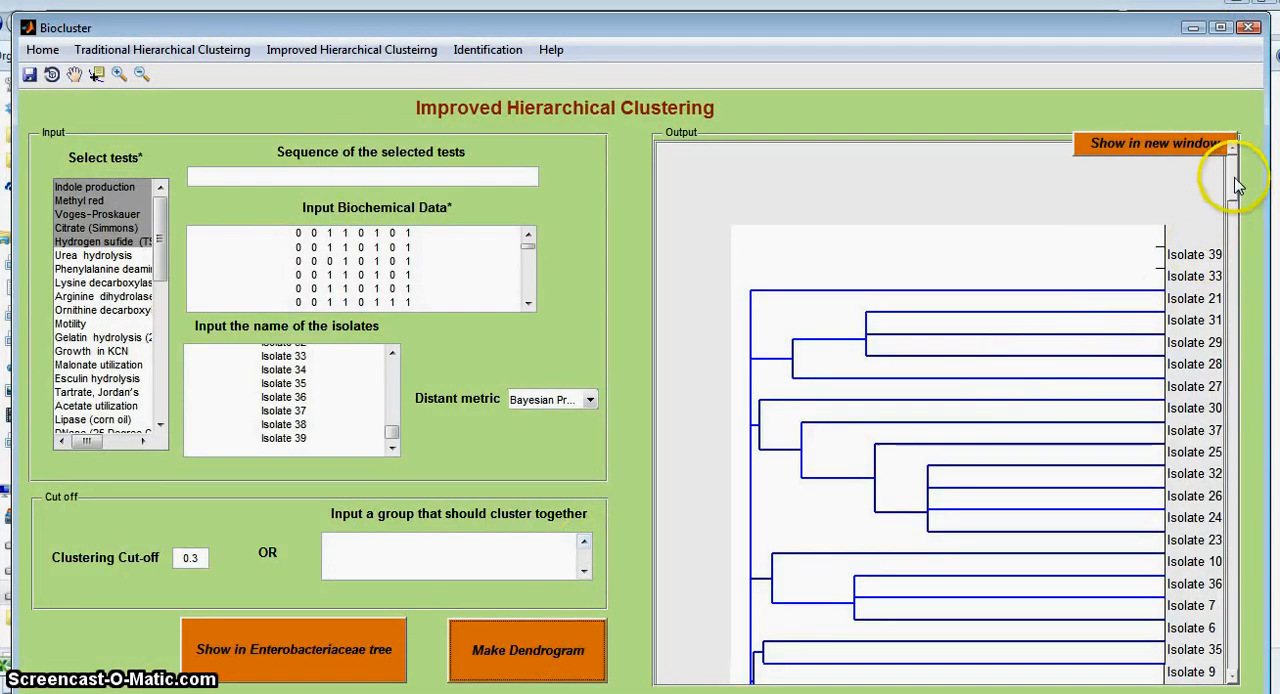
left_click_drag(1236, 176, 1233, 268)
left_click_drag(1232, 322, 1222, 210)
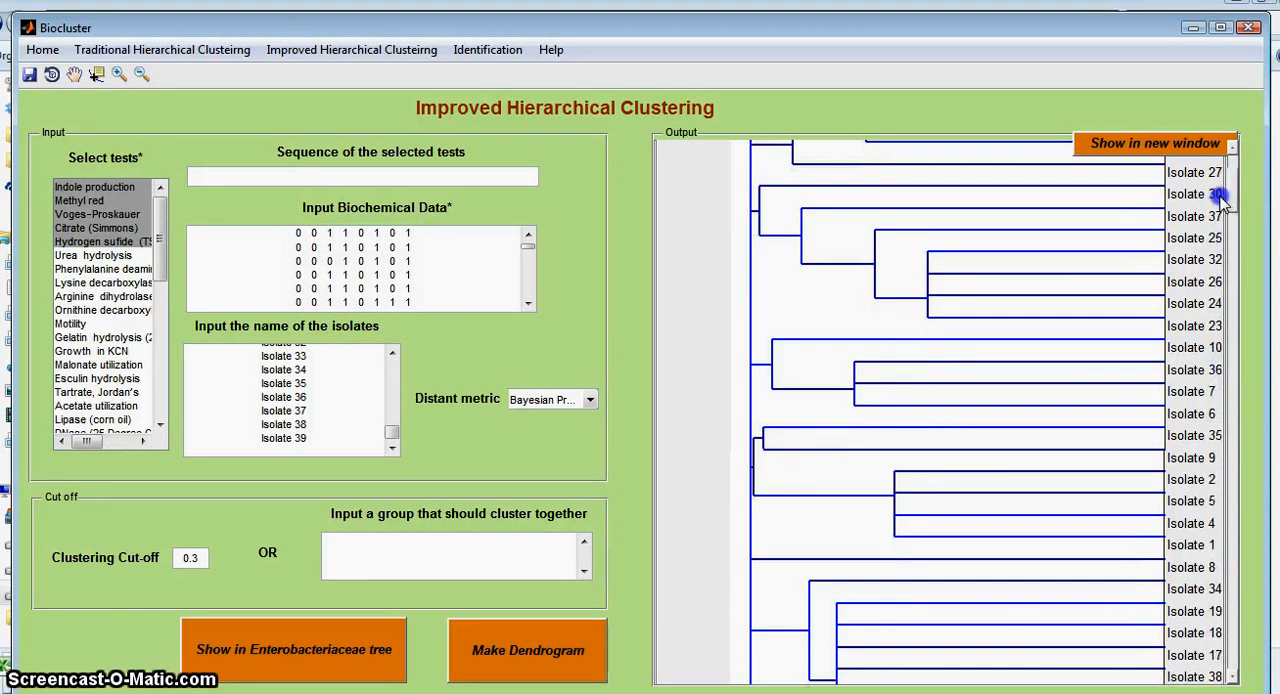
left_click_drag(1232, 645, 1236, 648)
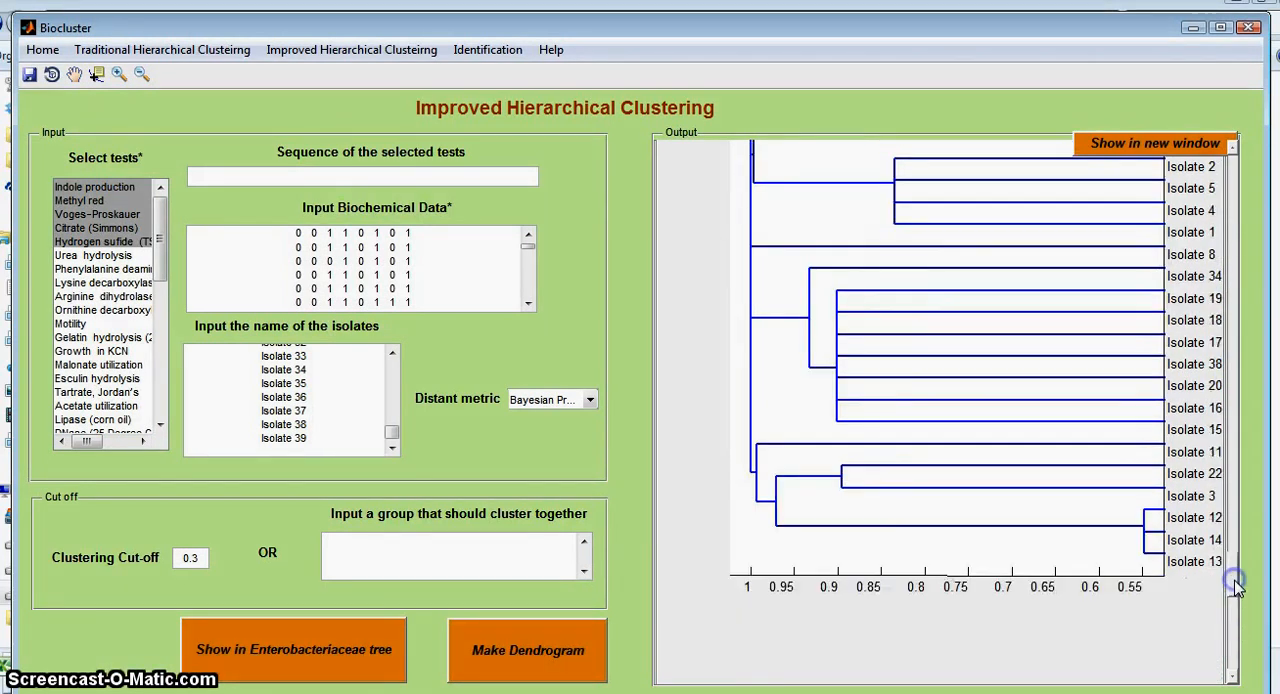
left_click_drag(1235, 581, 1237, 533)
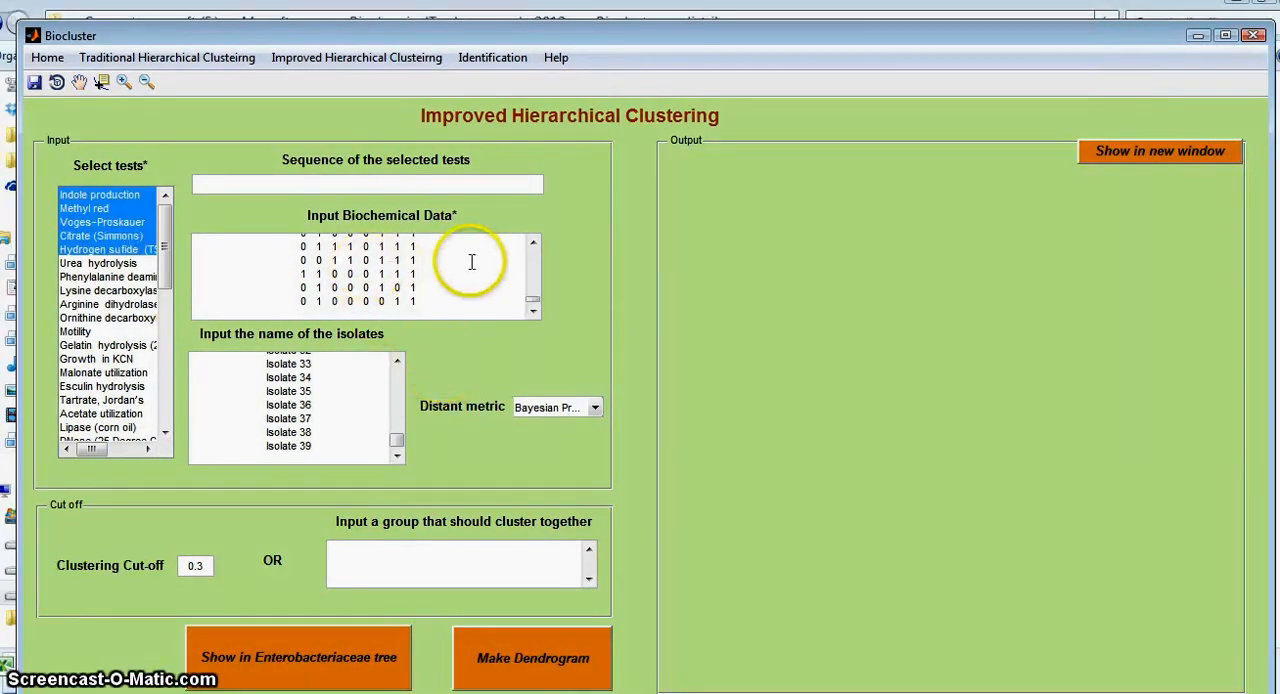
Step: Examine the biochemical data rows once more, from the last isolates back to the first row
left_click(468, 292)
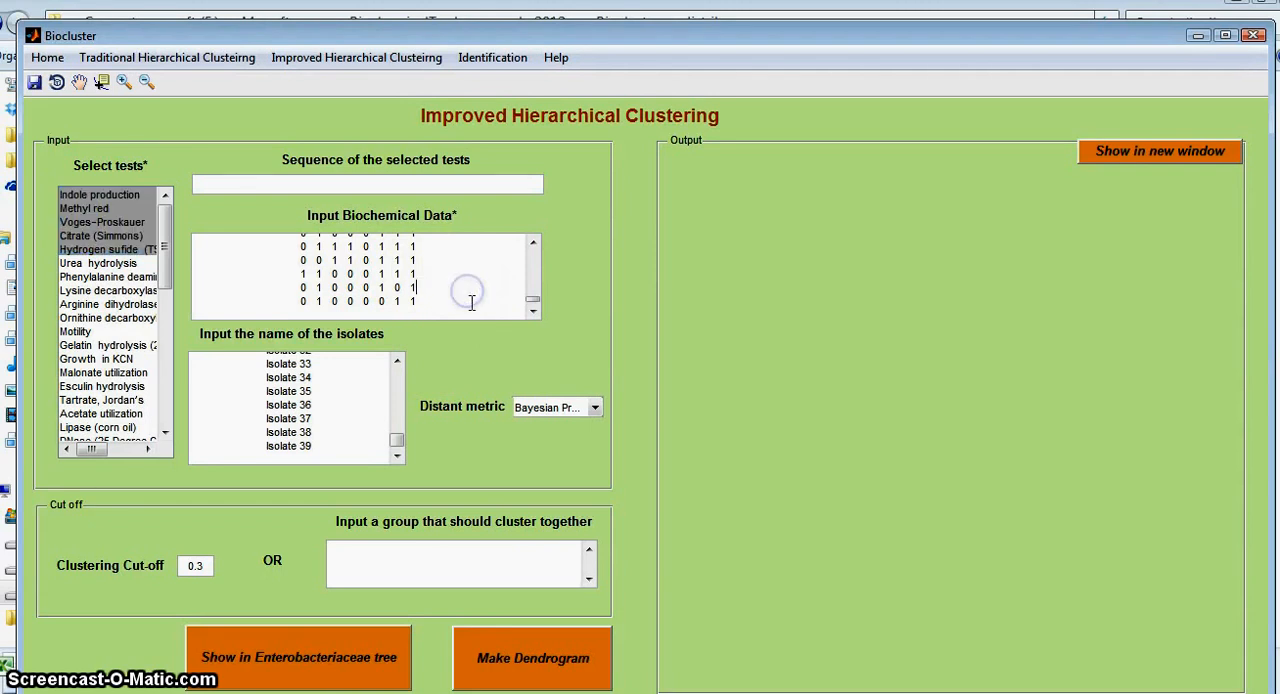
scroll(471, 302, "up", 1)
scroll(471, 302, "up", 2)
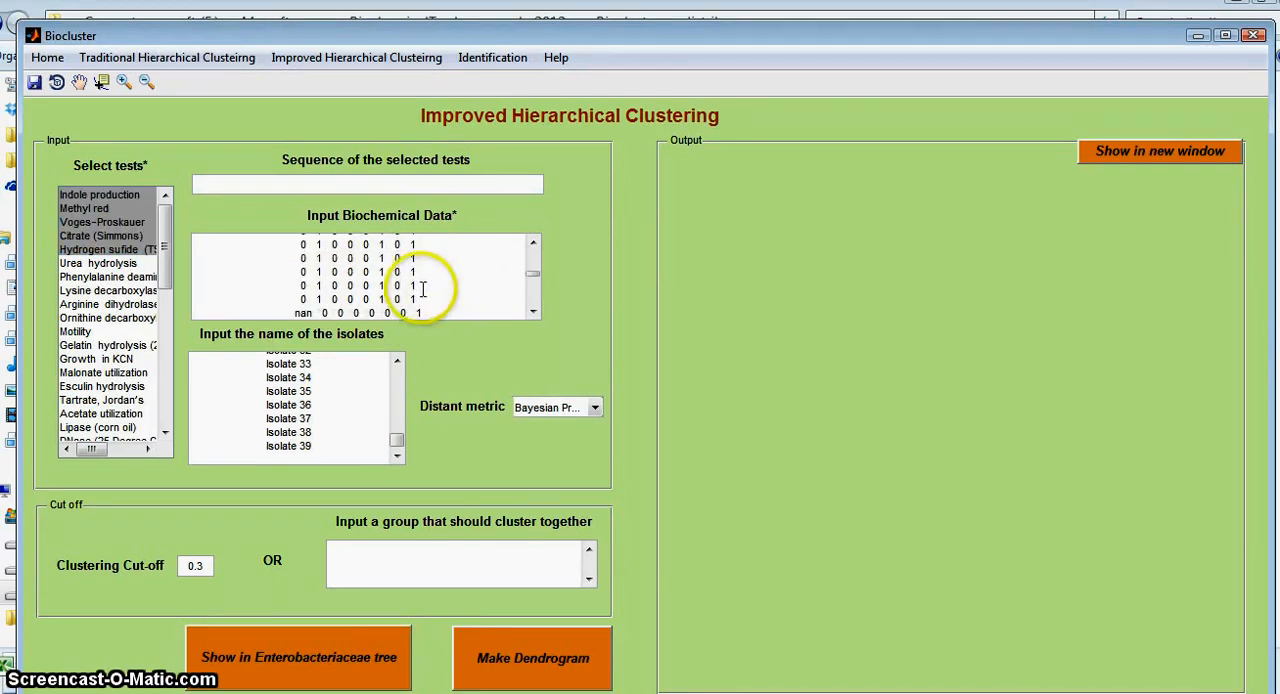
left_click_drag(534, 268, 533, 249)
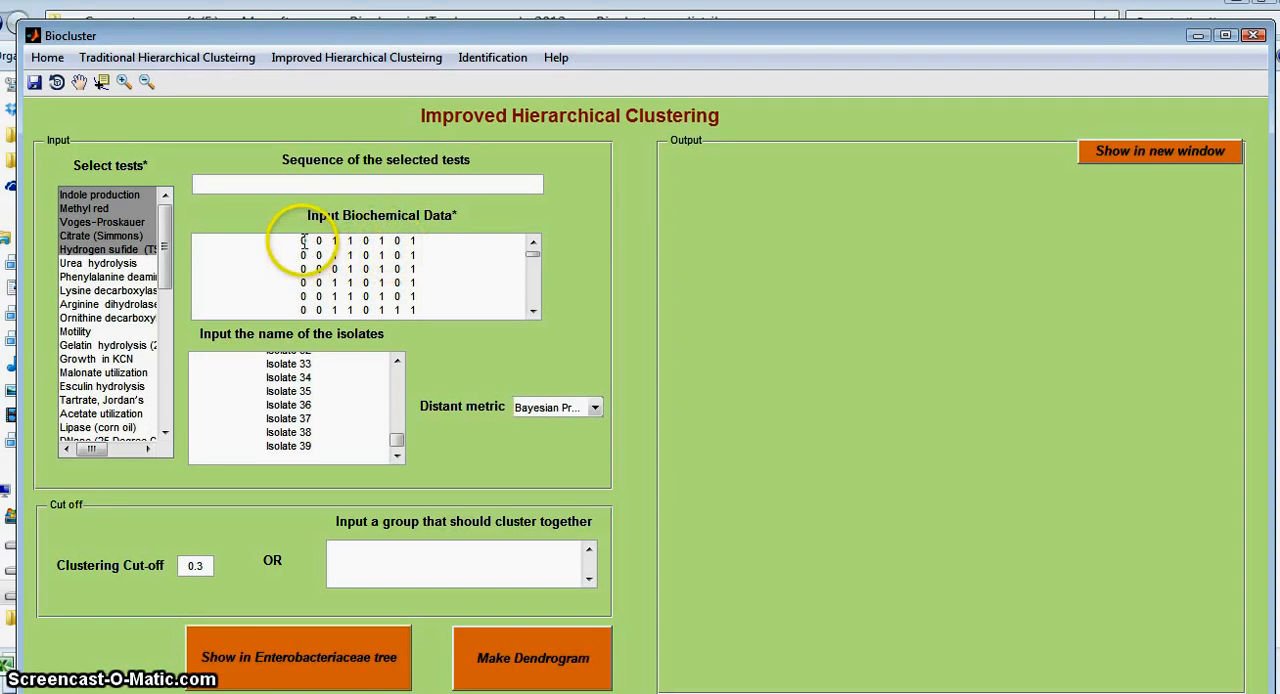
Step: Compare the order of the selected tests with the column order in the Excel data sheet
mouse_move(165, 212)
left_mouse_down()
mouse_move(163, 351)
mouse_move(157, 190)
left_mouse_up()
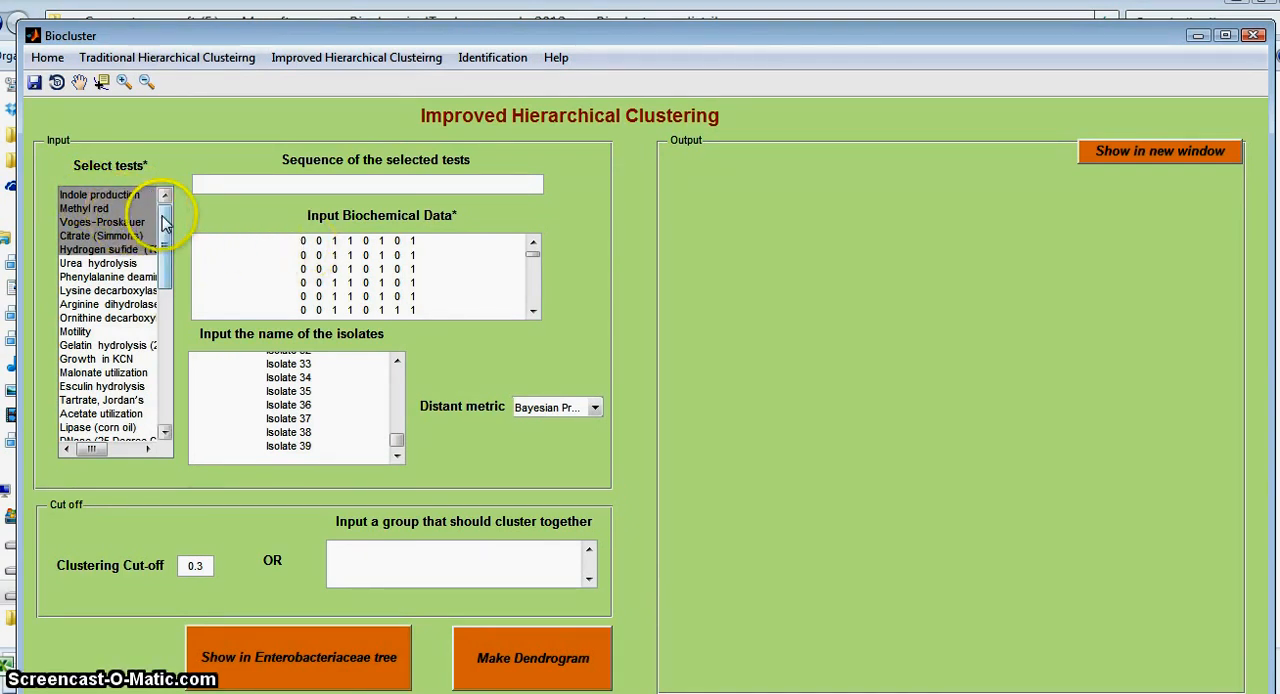
mouse_move(165, 208)
left_mouse_down()
mouse_move(165, 336)
mouse_move(164, 191)
left_mouse_up()
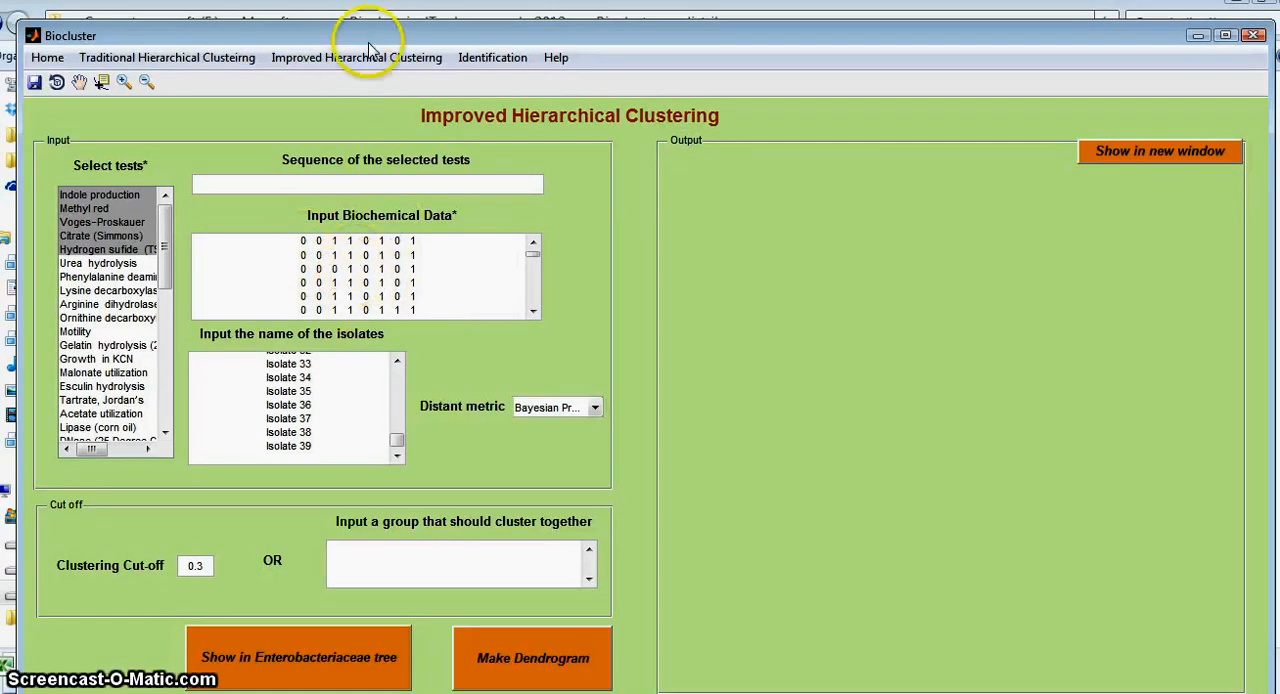
left_click_drag(370, 38, 367, 34)
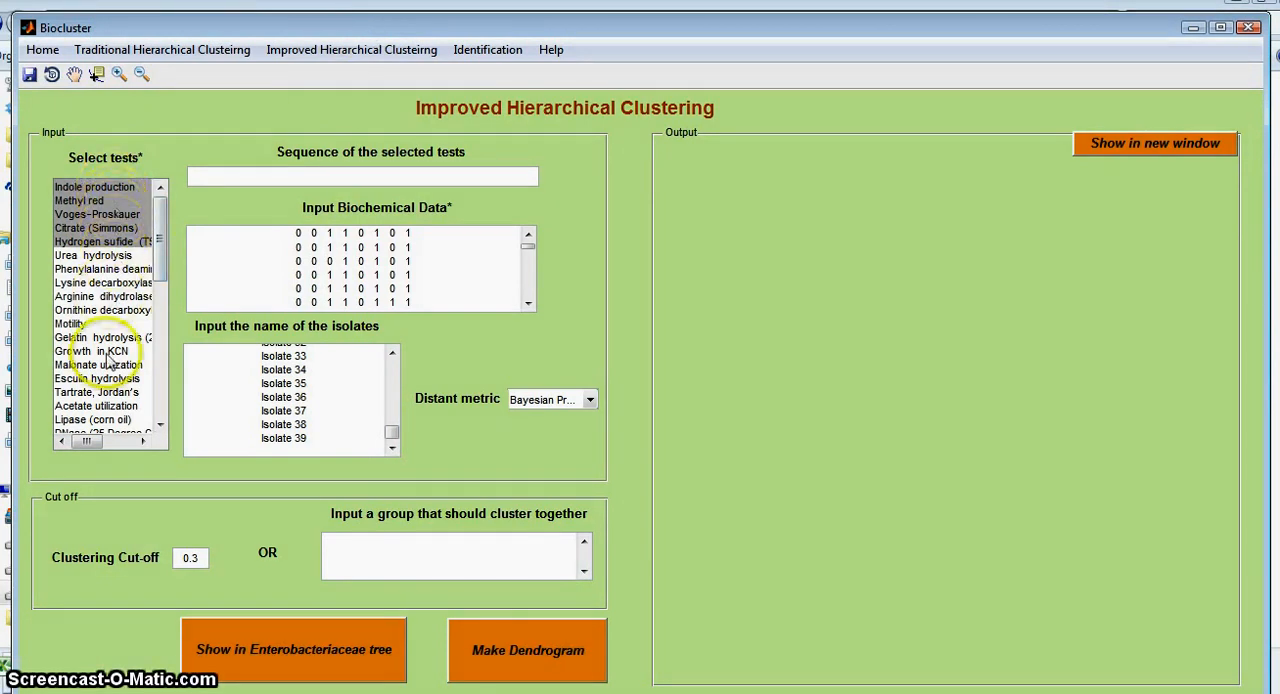
mouse_move(160, 241)
left_mouse_down()
mouse_move(160, 414)
mouse_move(160, 243)
left_mouse_up()
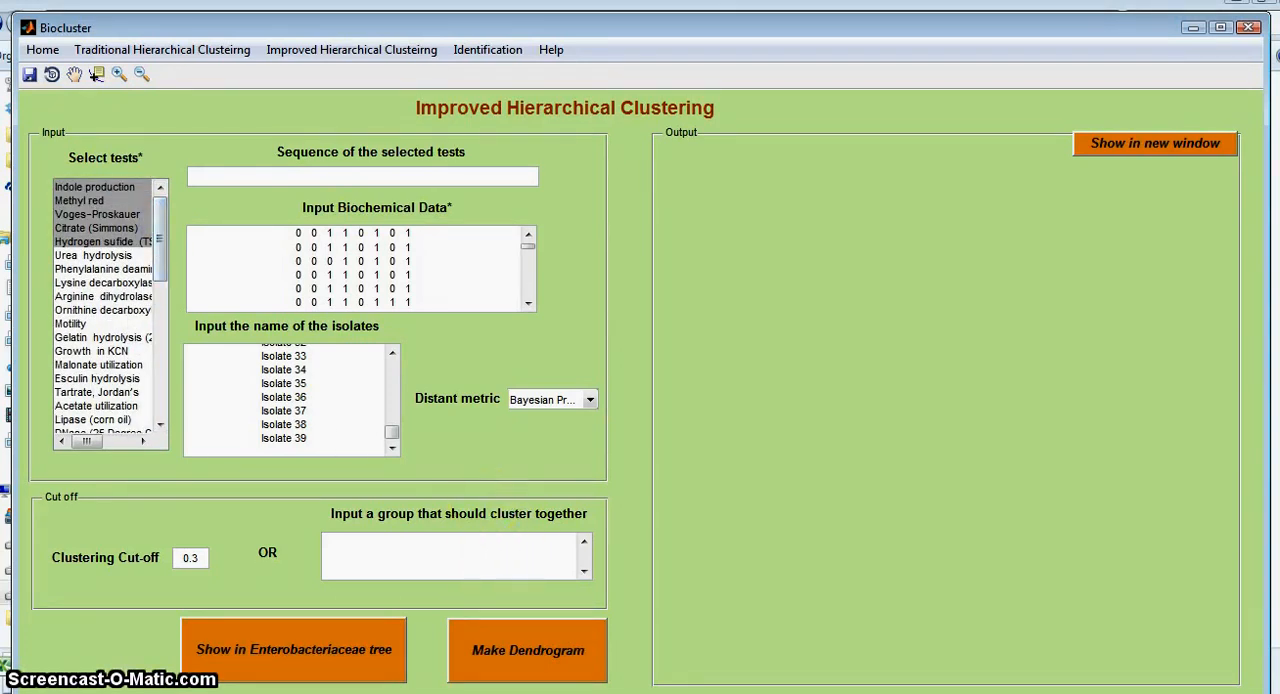
left_click(560, 692)
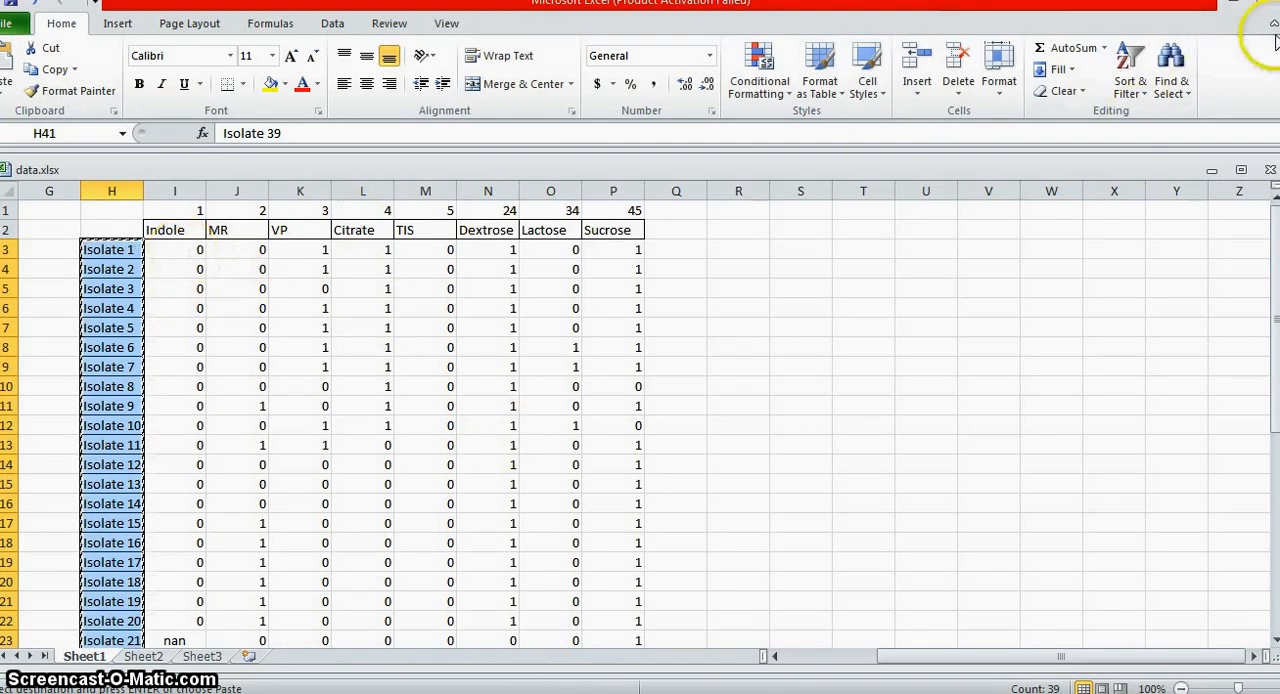
left_click(1254, 12)
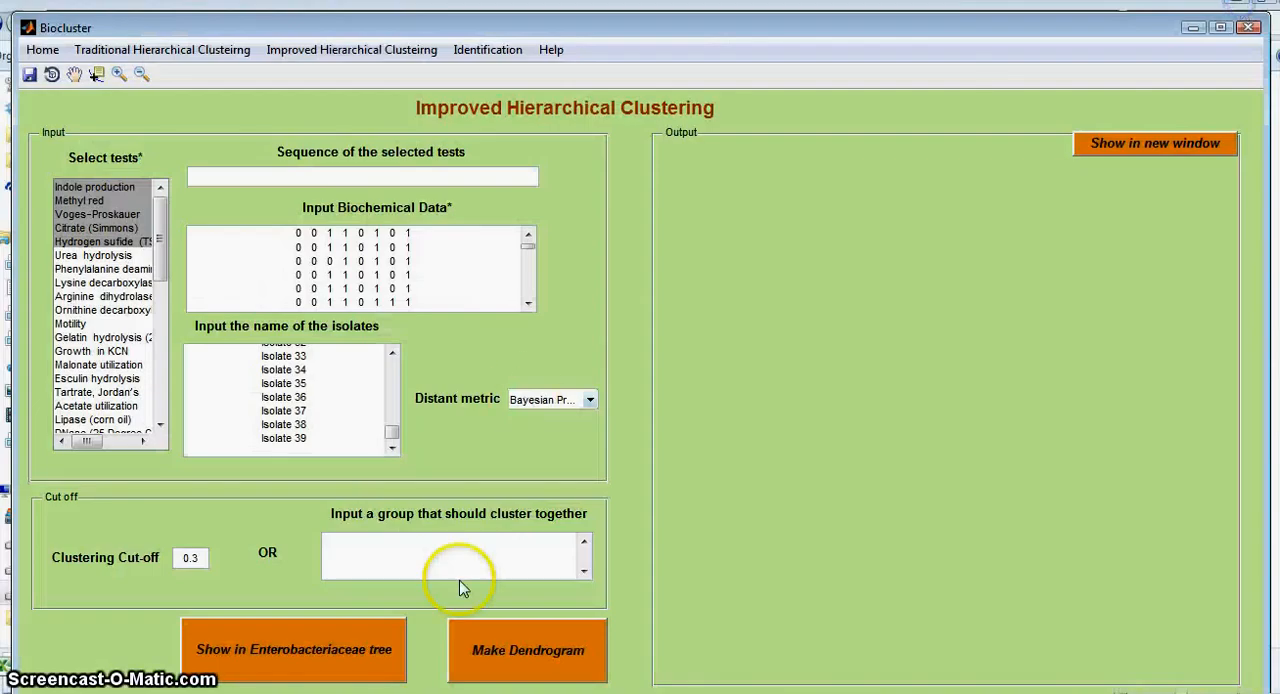
Step: Make the improved dendrogram again with cut-off 0.3 and examine its isolate clusters down to the distance scale
left_click(528, 655)
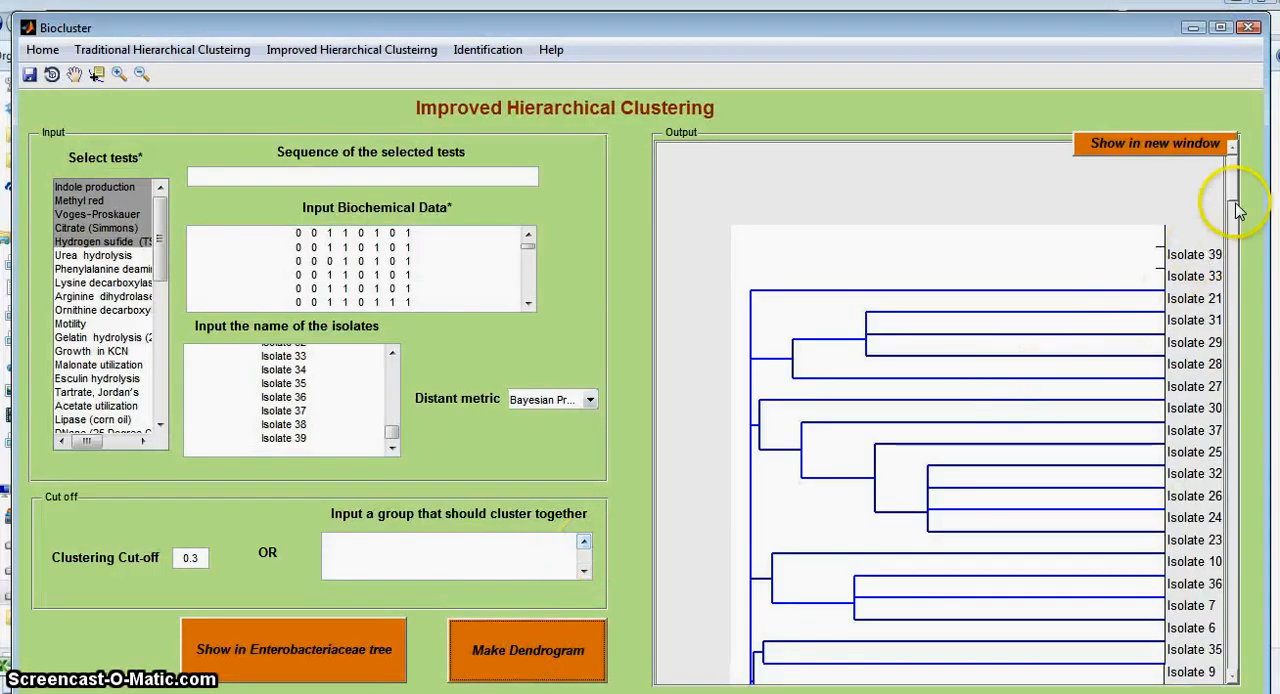
left_click_drag(1232, 265, 1232, 366)
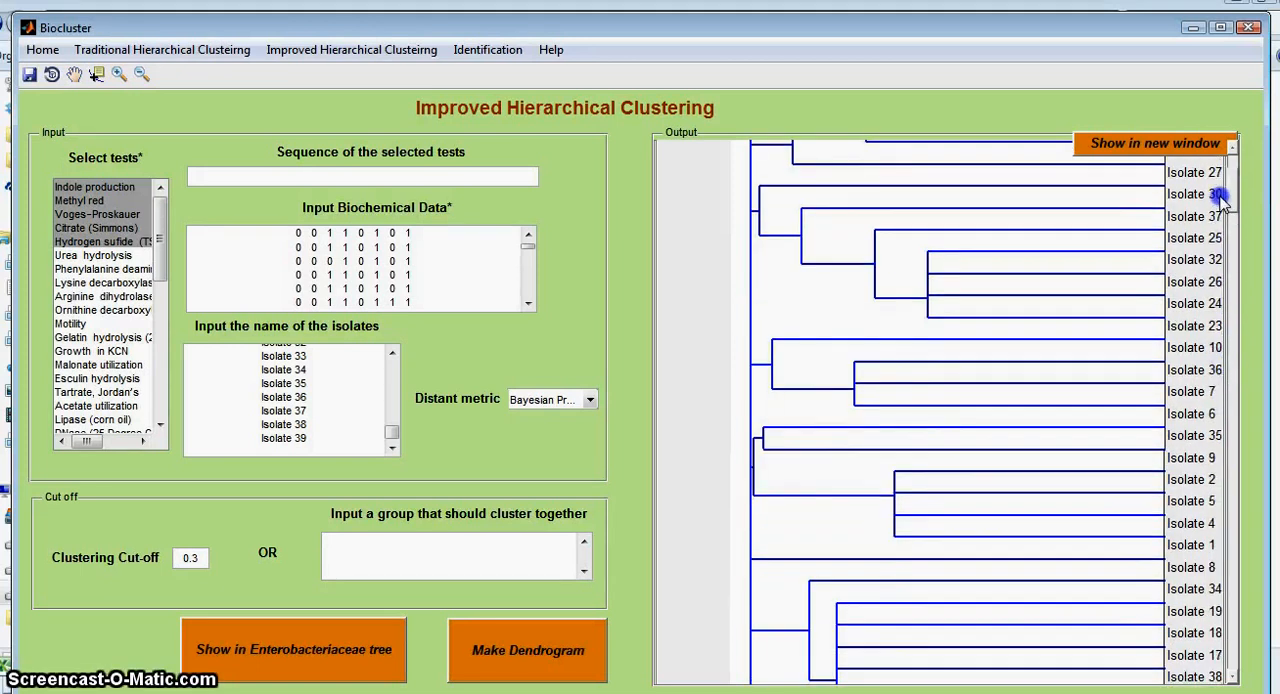
left_click_drag(1232, 643, 1234, 647)
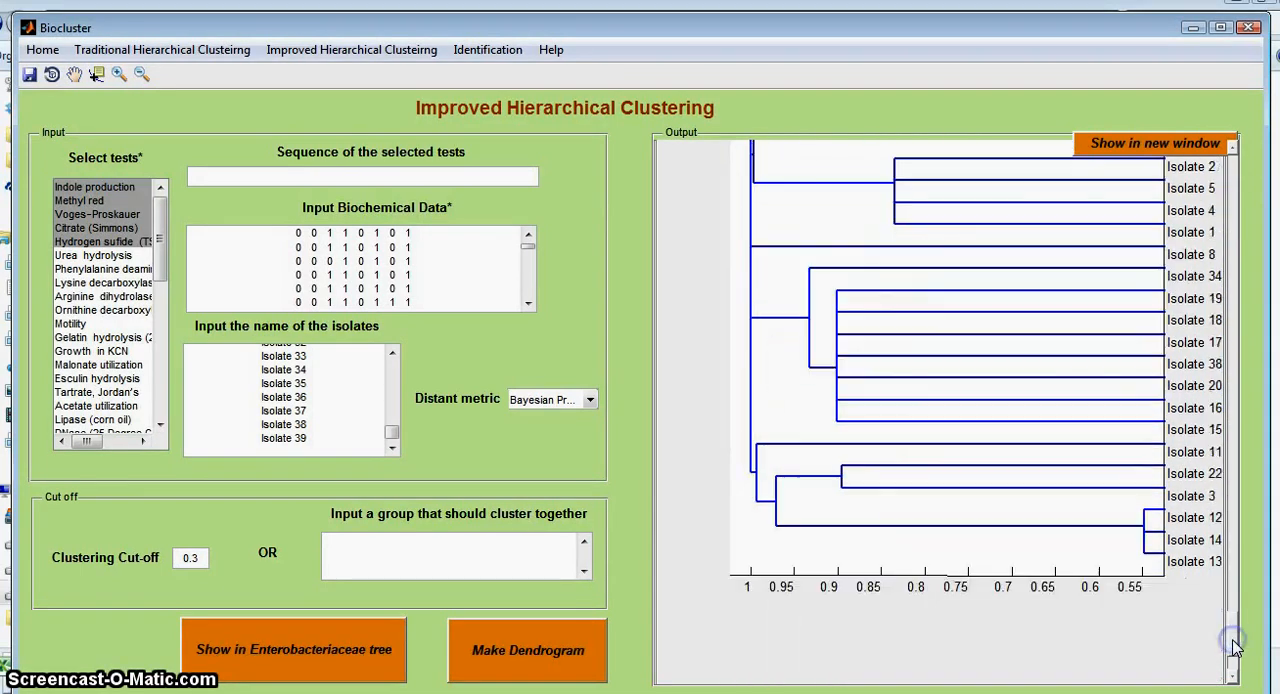
left_click(1235, 579)
left_click(1238, 418)
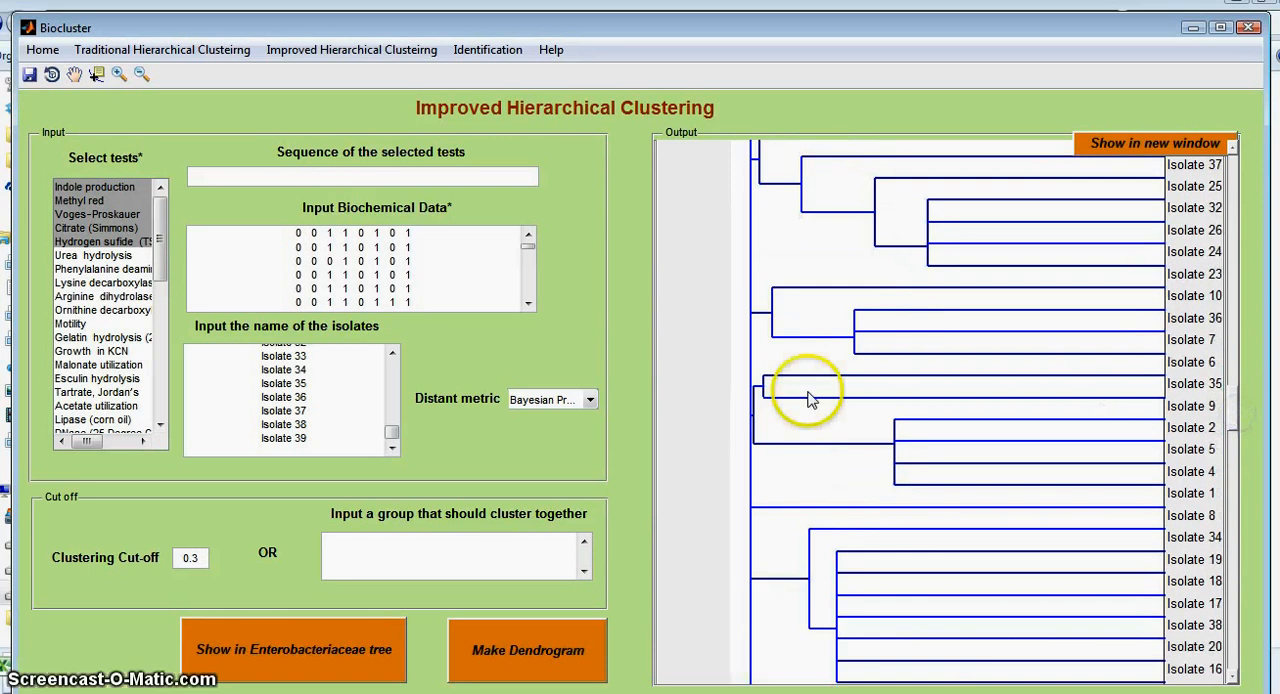
Step: Check the available distance metrics and review the list of selected tests against the empty test sequence
left_click(570, 402)
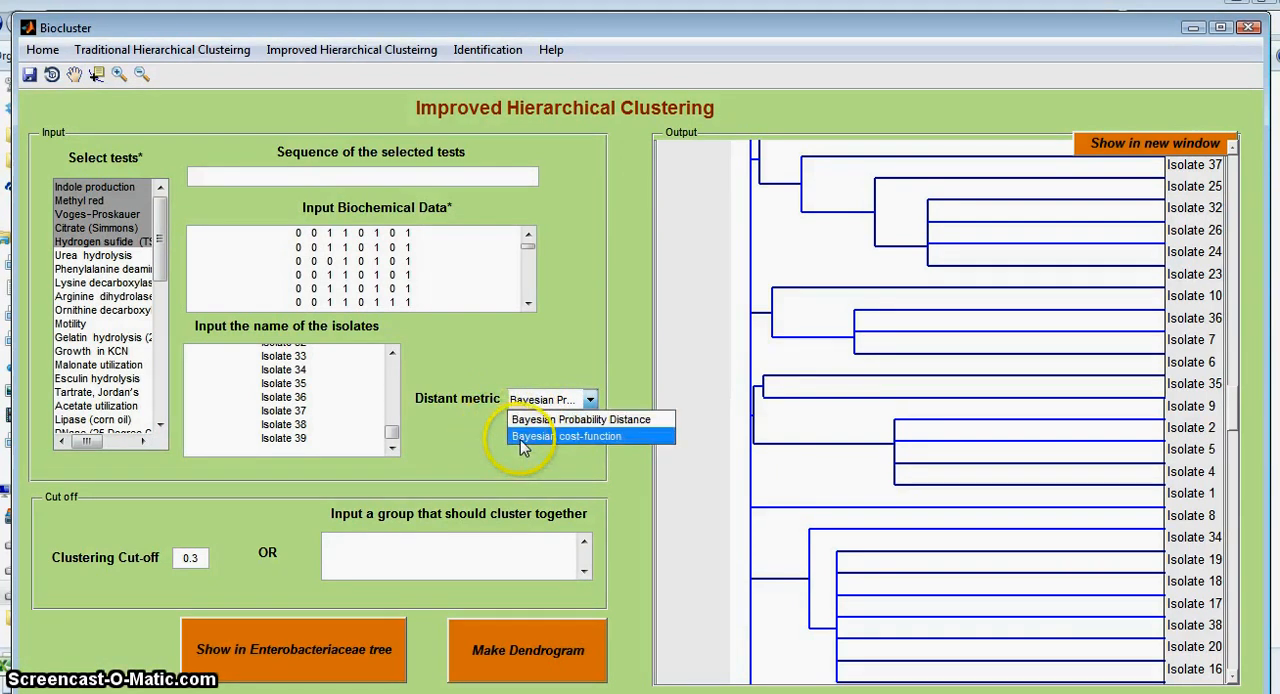
left_click(482, 460)
left_click(314, 348)
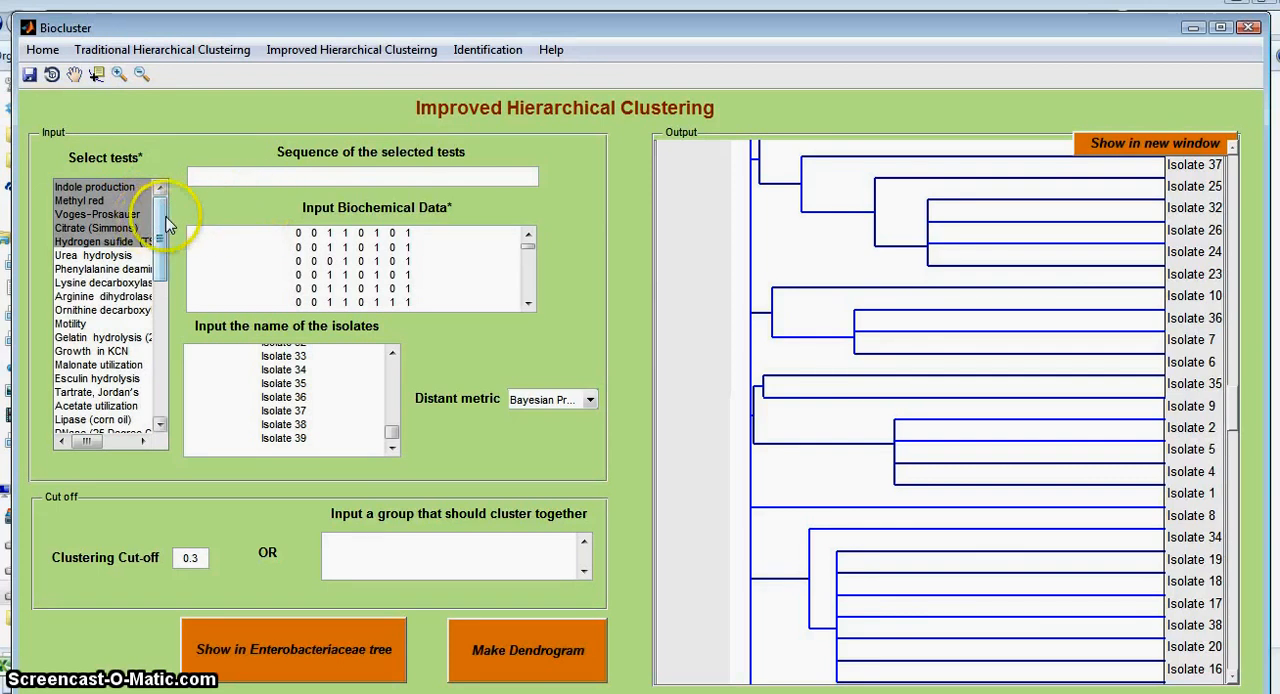
mouse_move(161, 218)
left_mouse_down()
mouse_move(162, 235)
mouse_move(160, 208)
left_mouse_up()
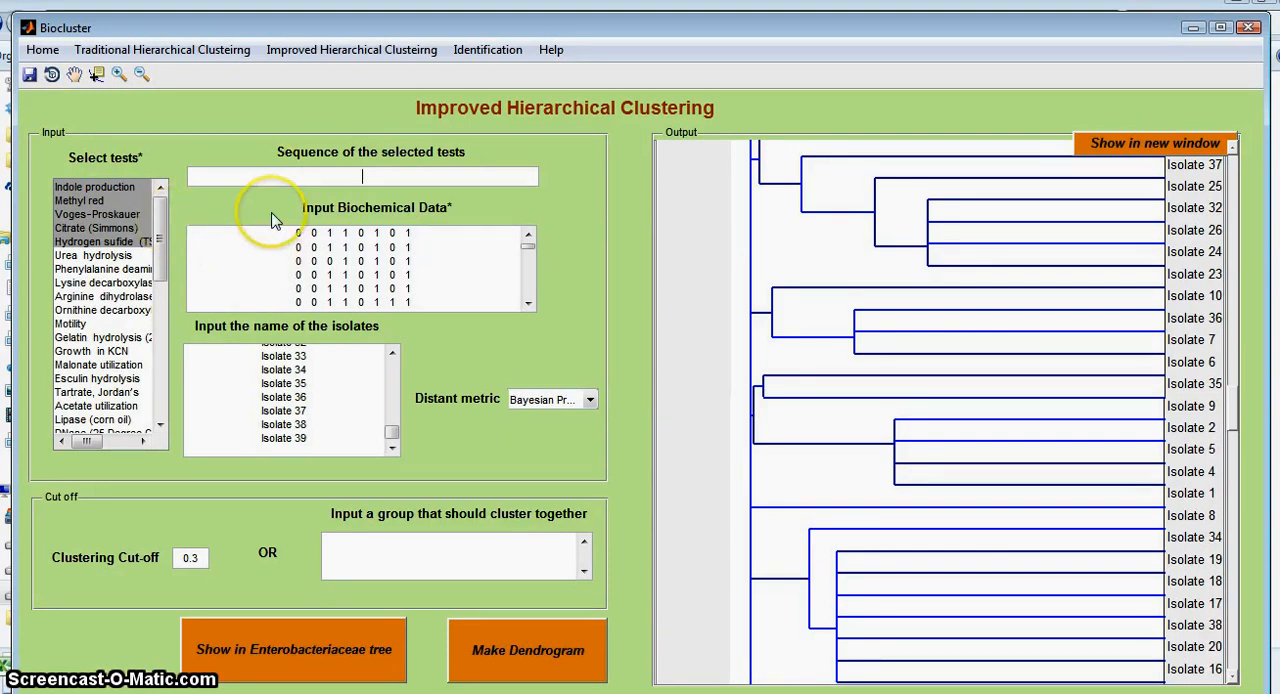
left_click(363, 183)
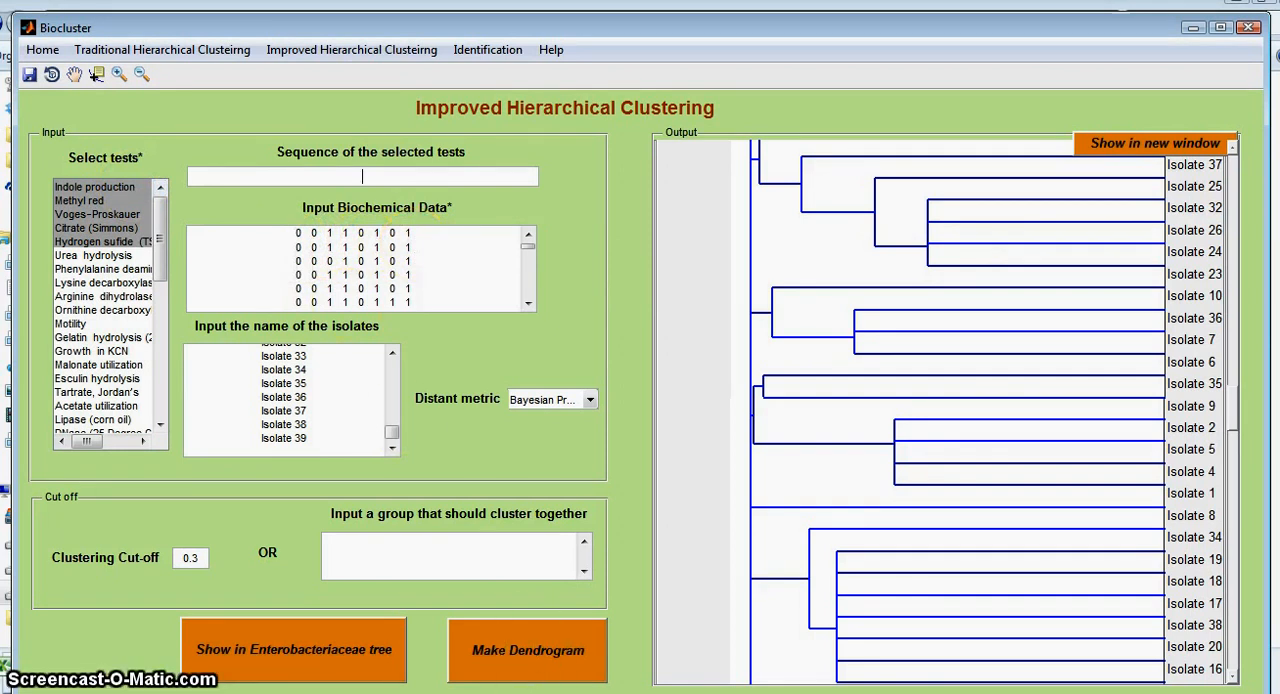
Step: In Excel, move the Indole column with its header and all isolate values to cell Q2, after Sucrose
key("alt+Tab")
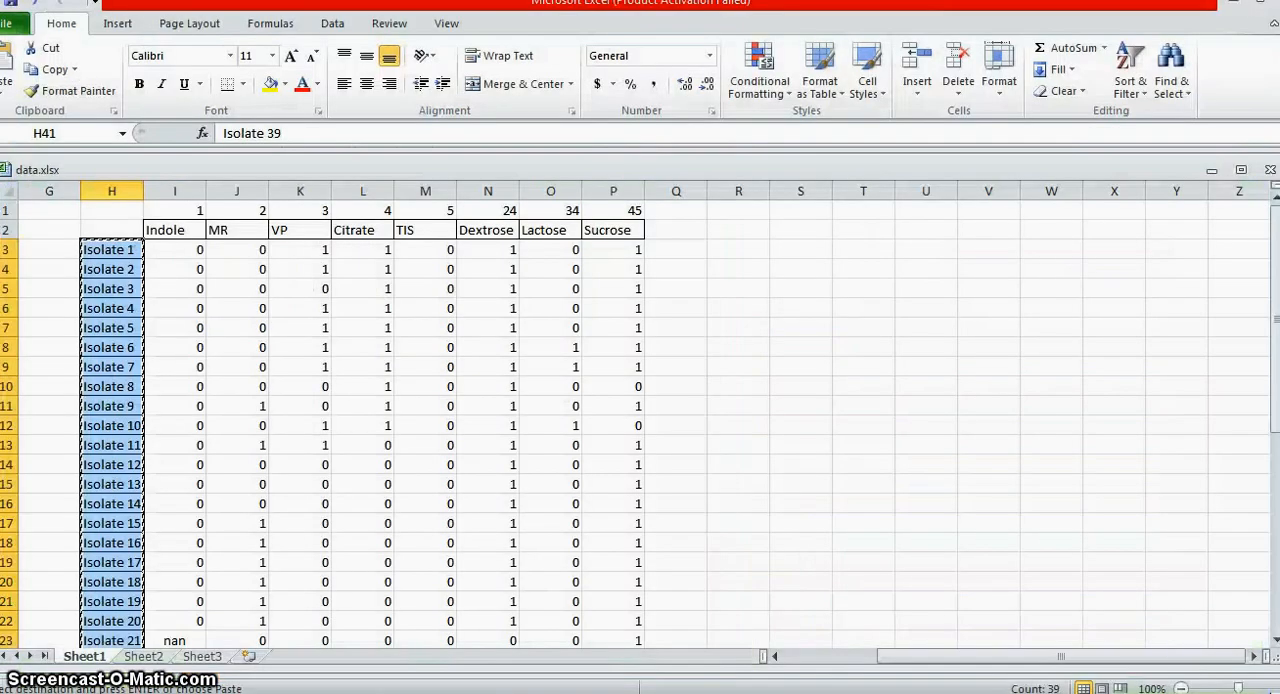
left_click(186, 231)
left_click_drag(186, 231, 186, 591)
key("ctrl+c")
scroll(189, 599, "up", 6)
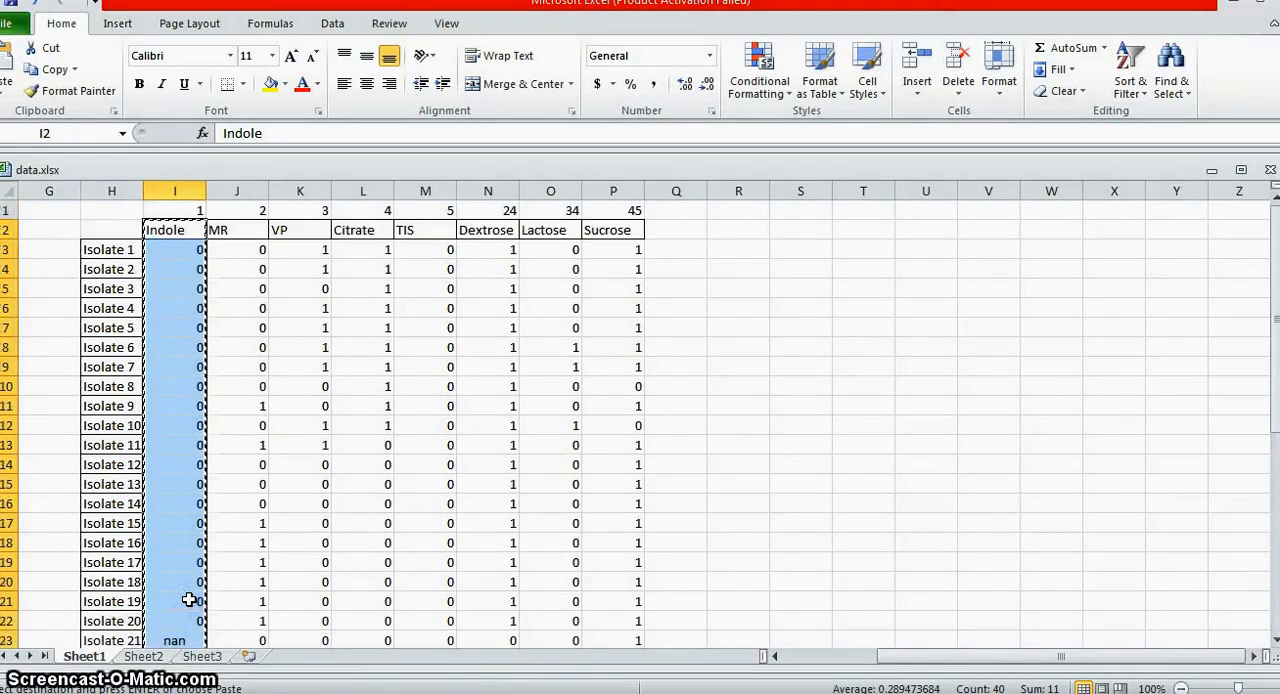
left_click(676, 228)
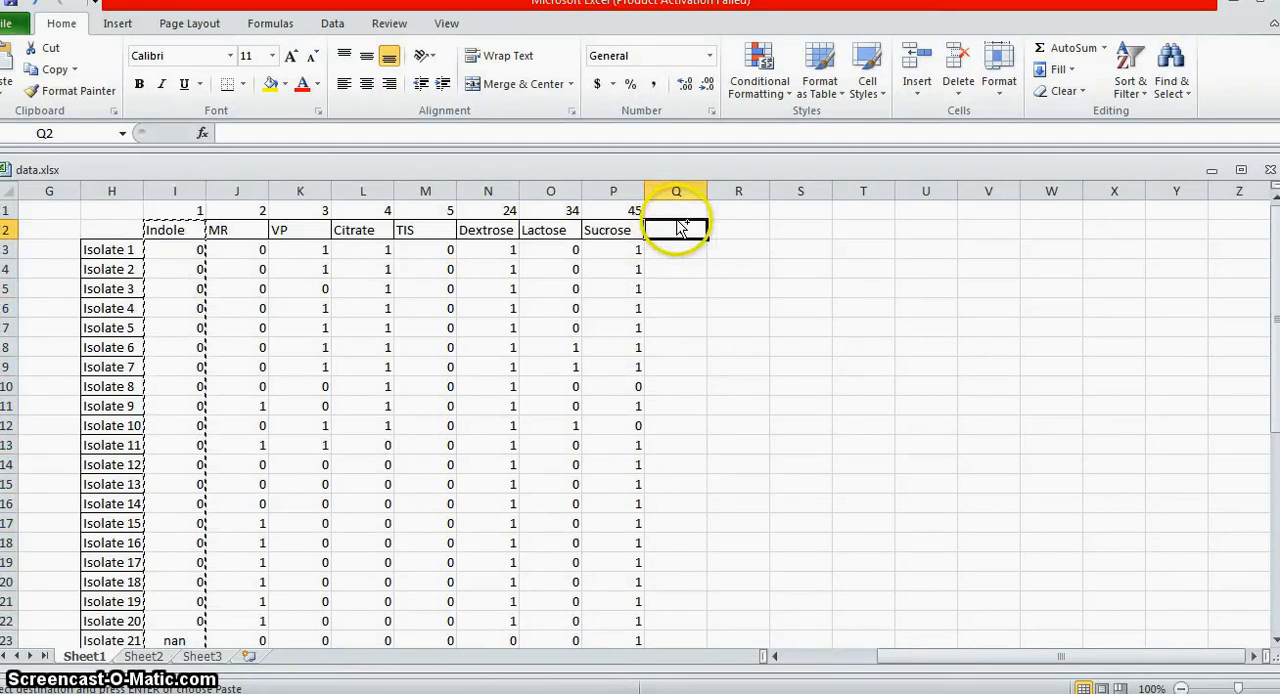
key("ctrl+v")
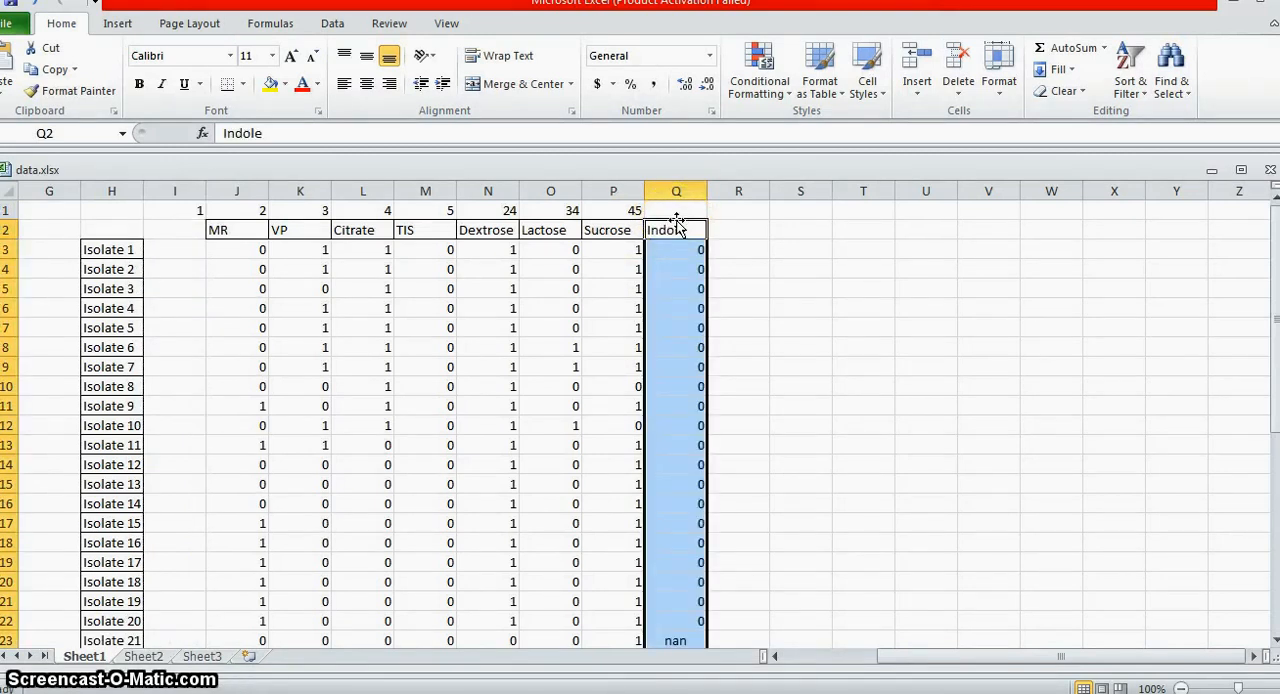
Step: Shift the whole MR to Indole block, headers included, one column back so that it starts in cell I2
left_click(425, 386)
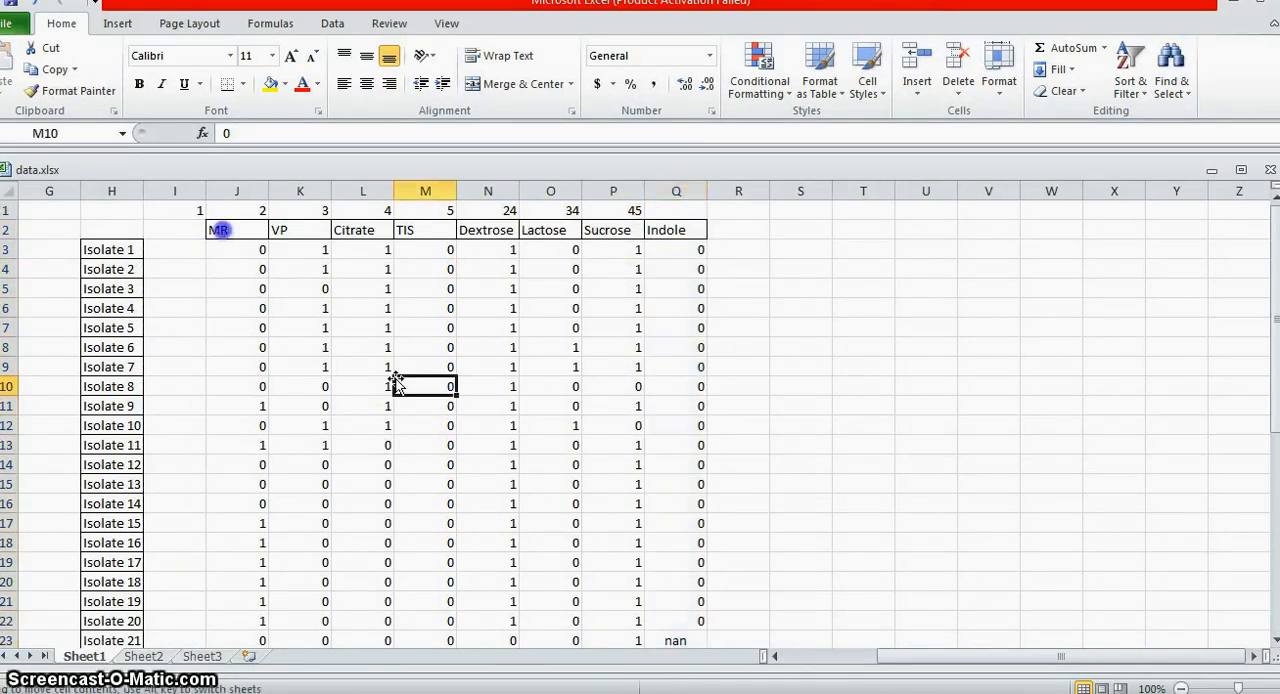
left_click_drag(220, 229, 677, 601)
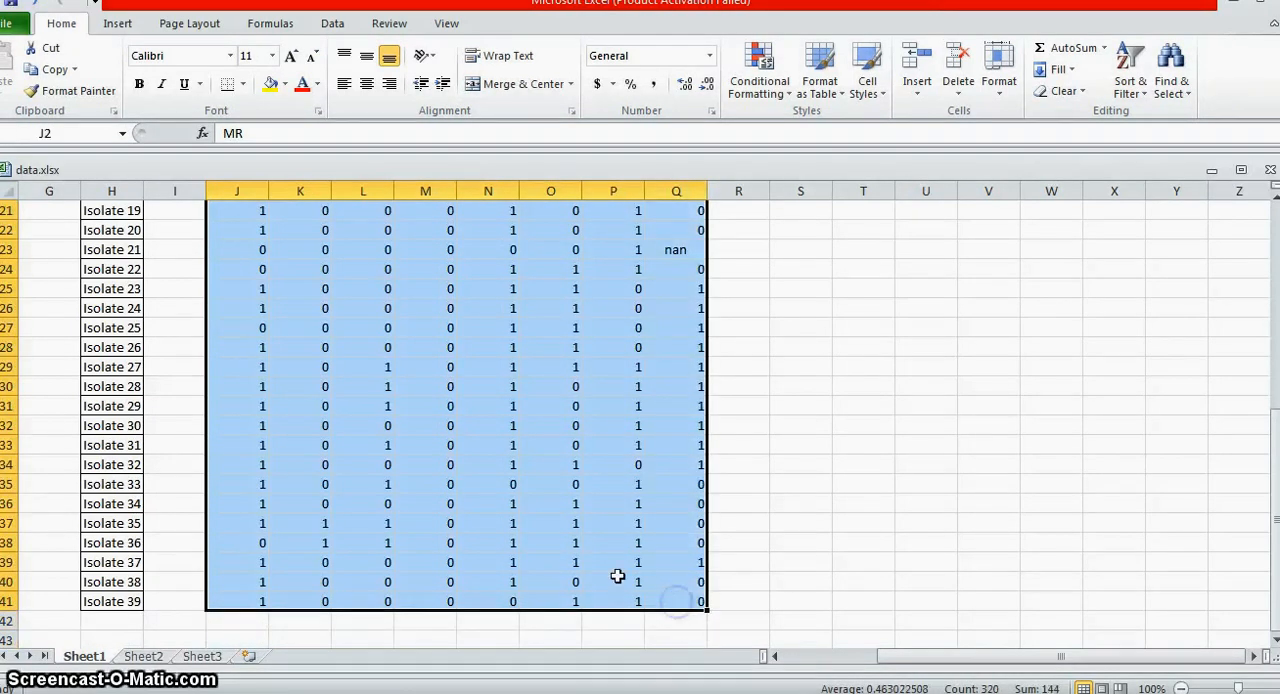
key("ctrl+x")
scroll(294, 517, "up", 7)
left_click(180, 225)
key("ctrl+v")
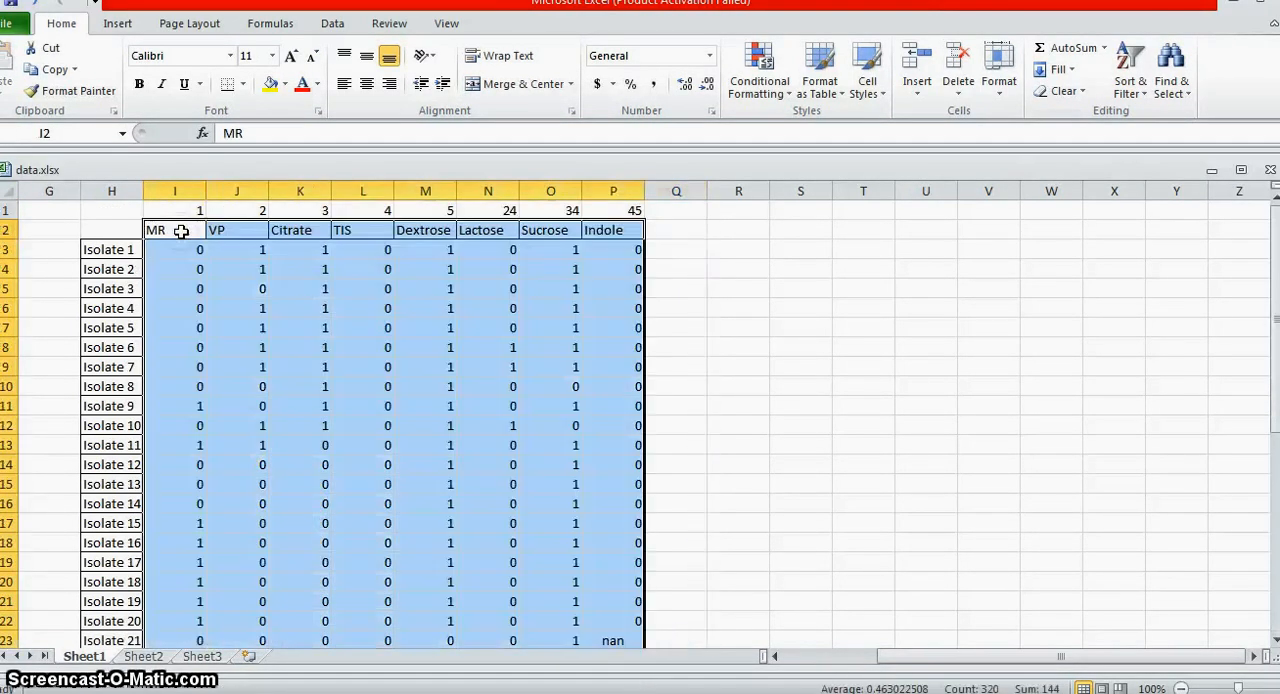
left_click(505, 388)
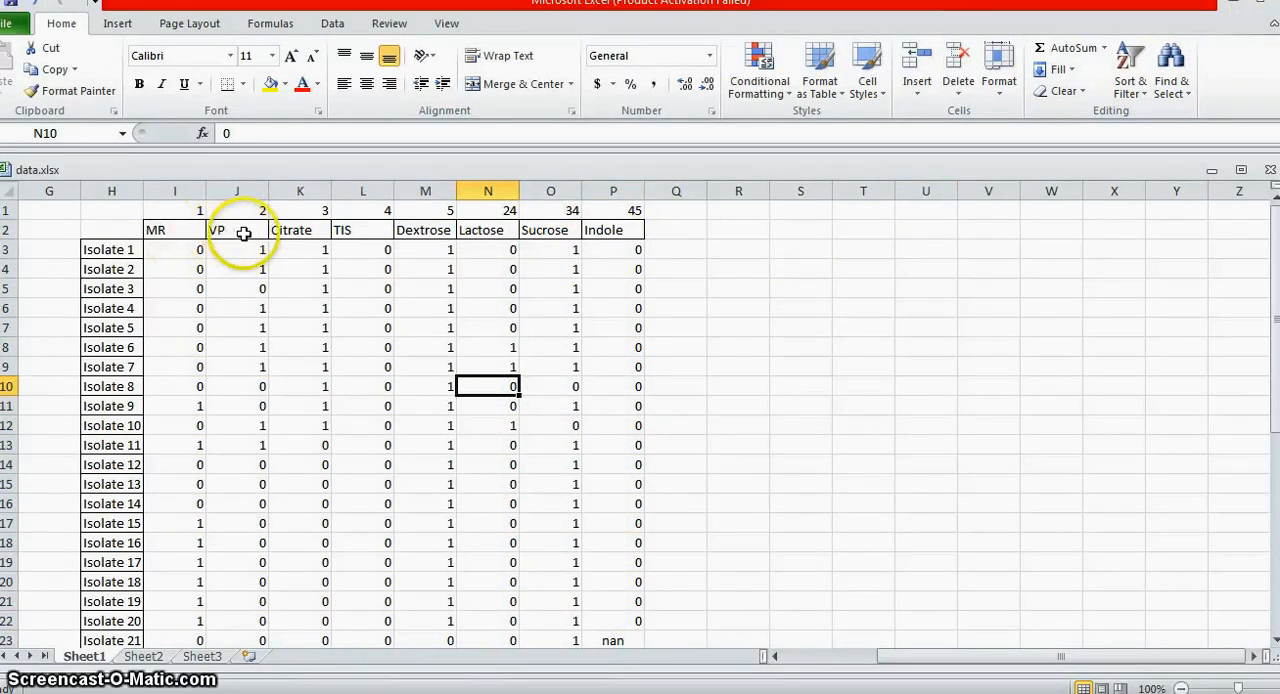
Step: Copy the reordered values of all isolates without headers from Excel and replace Biocluster's input biochemical data with them
left_click(1228, 10)
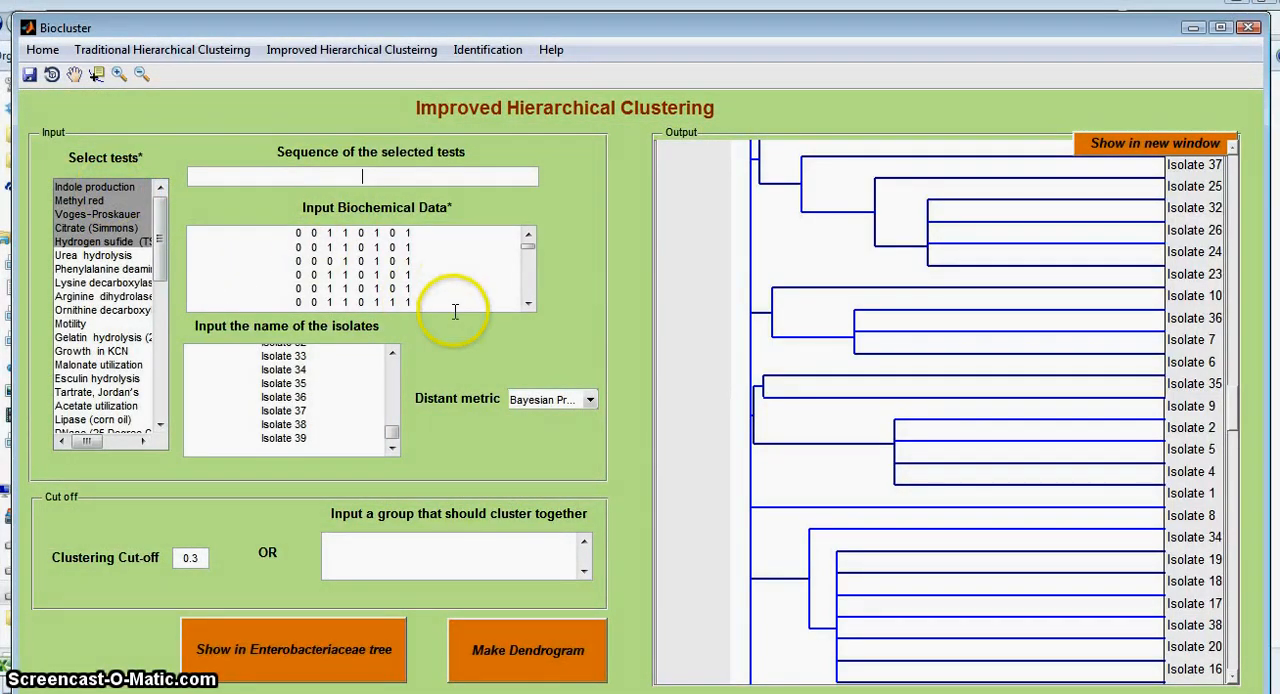
left_click(590, 692)
left_click_drag(191, 251, 607, 592)
key("ctrl+c")
left_click(1255, 4)
left_click(493, 262)
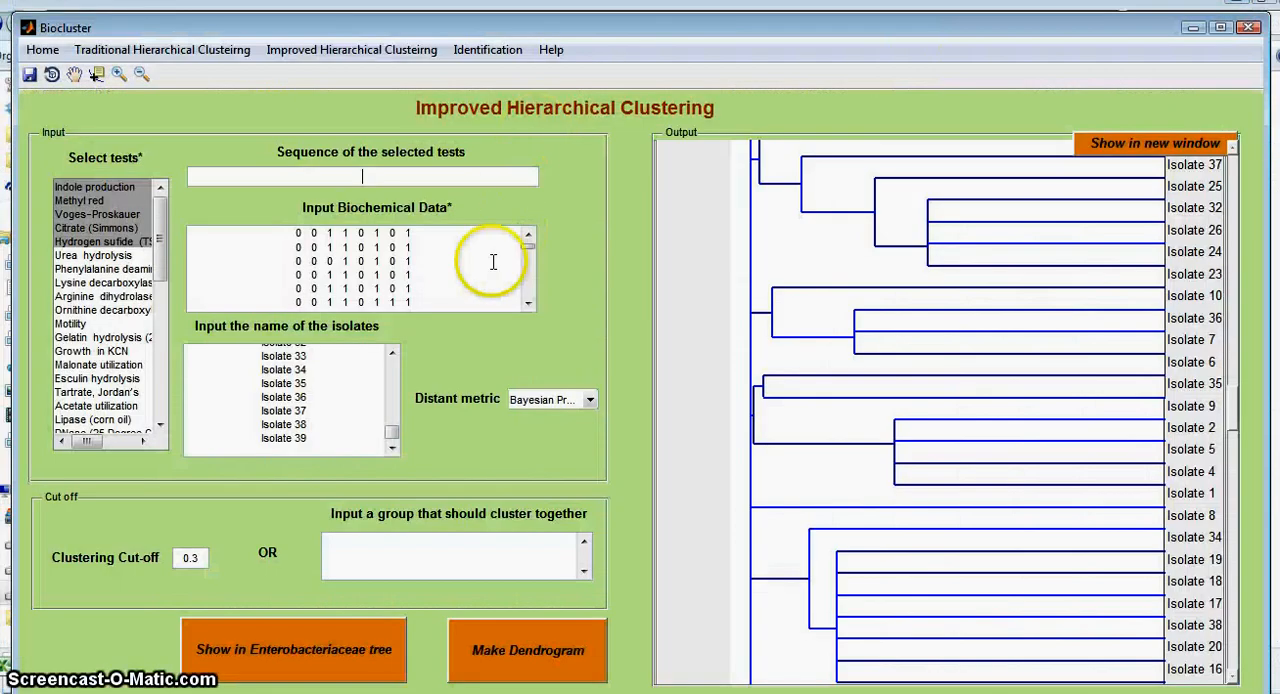
key("ctrl+a")
key("ctrl+v")
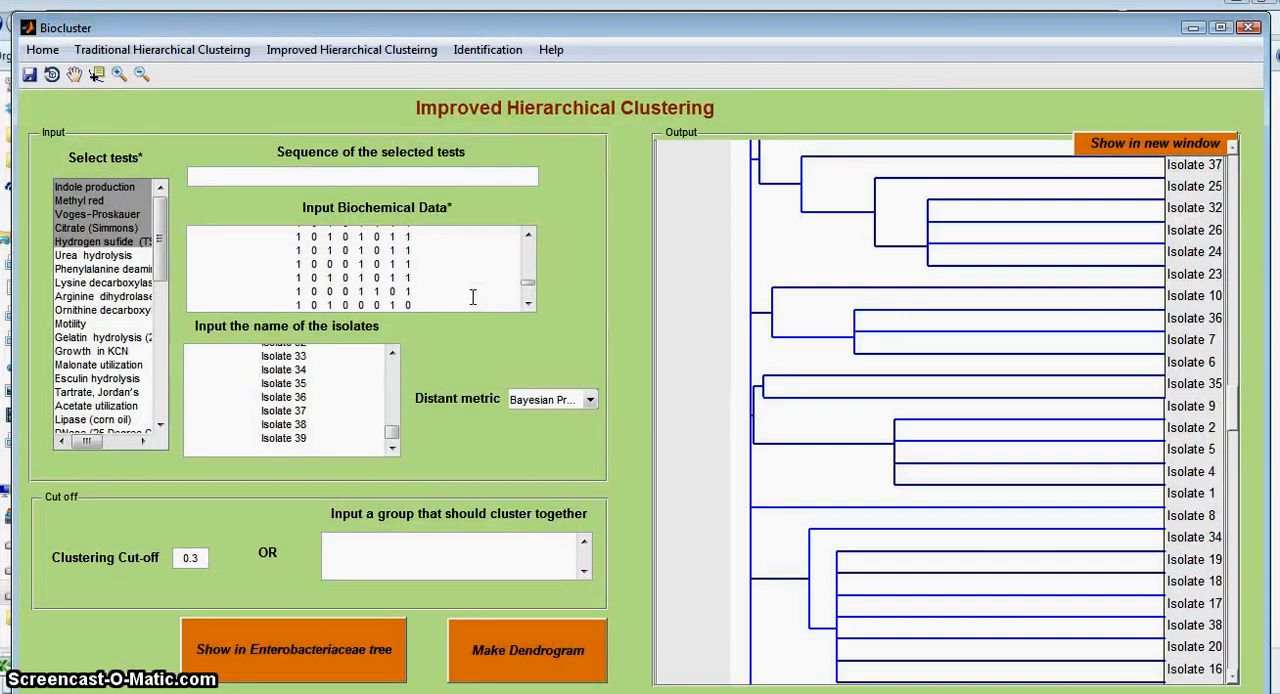
Step: Review the replaced biochemical data back to its first row alongside the selected tests
scroll(473, 295, "up", 10)
left_click(440, 292)
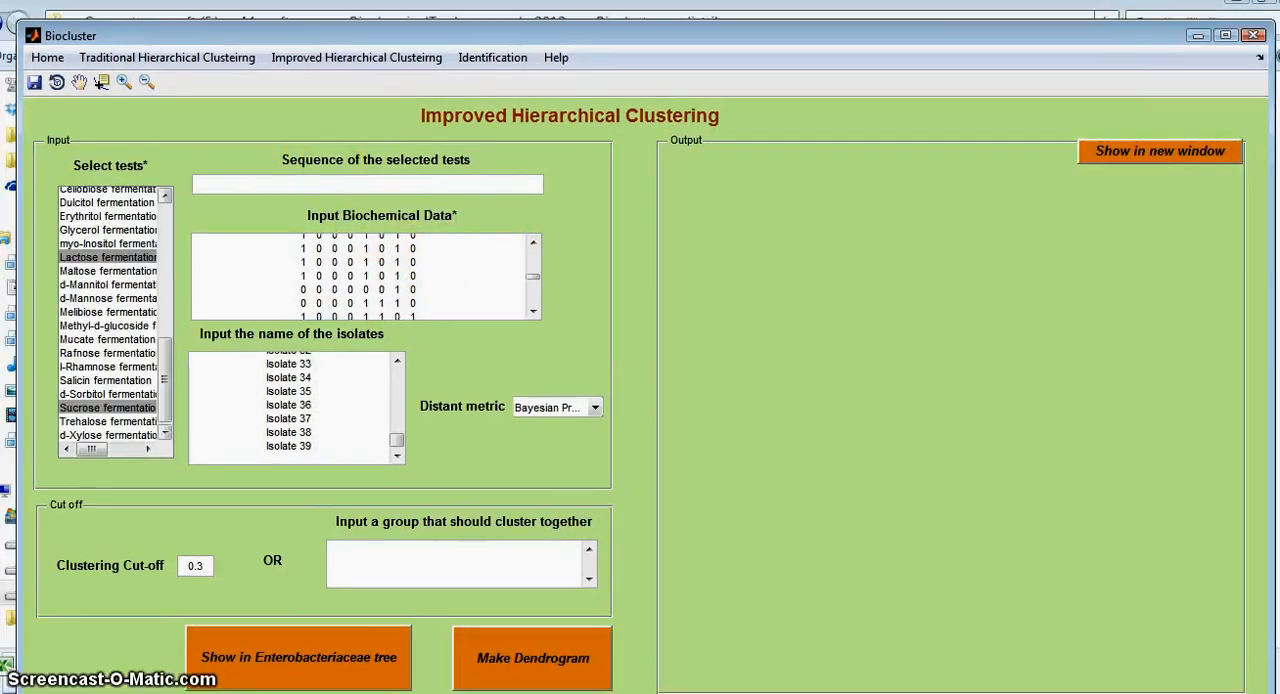
left_click_drag(164, 360, 175, 230)
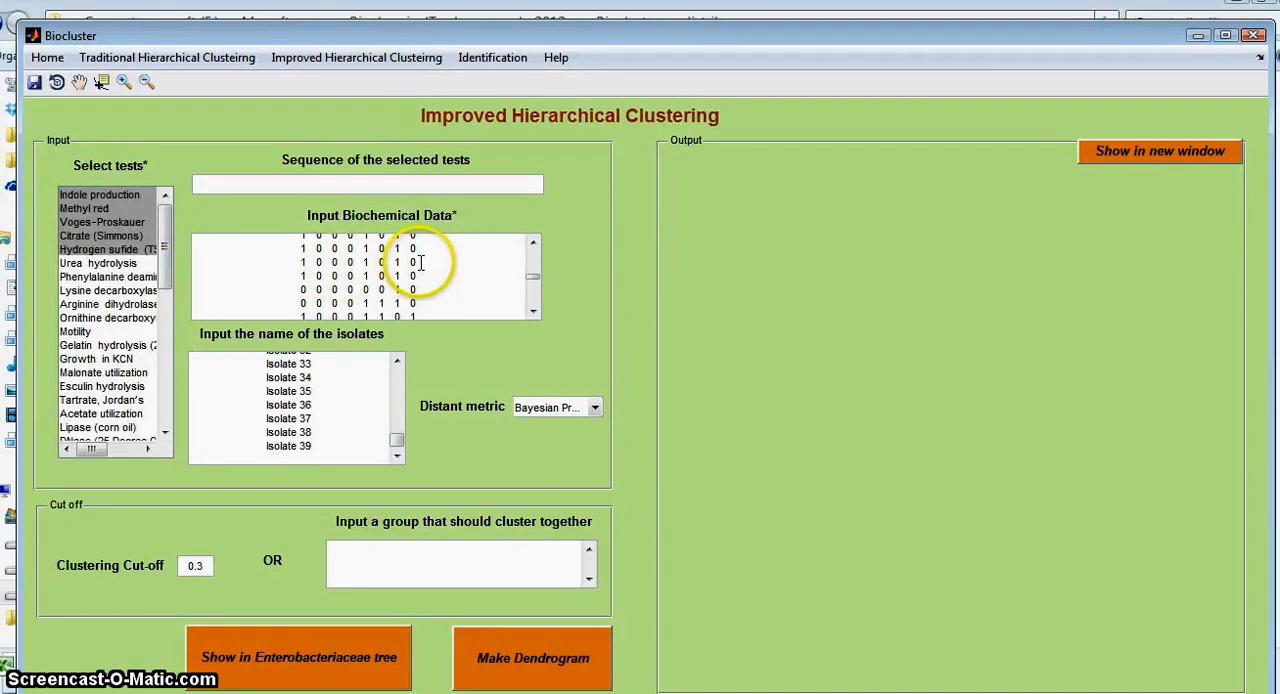
scroll(421, 262, "up", 2)
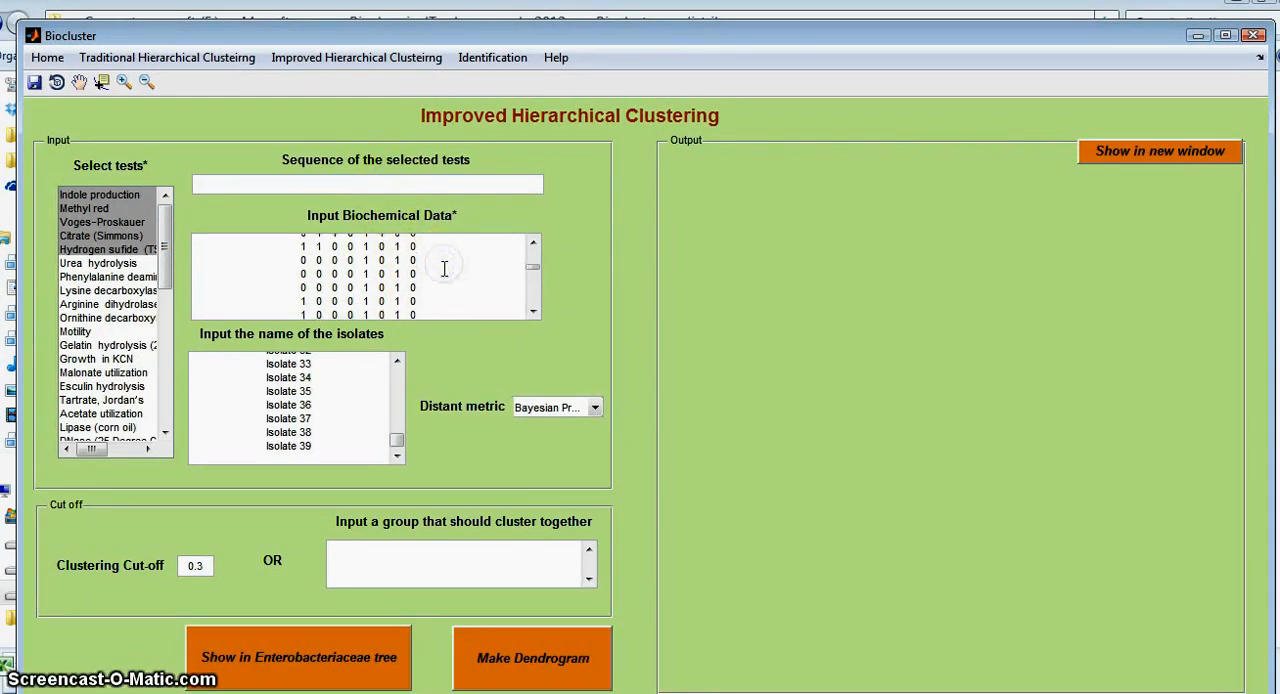
scroll(444, 268, "up", 3)
Step: Enter 8 1 2 3 4 5 6 7 as the sequence of the selected tests, checking the column order against the Excel data
left_click(320, 186)
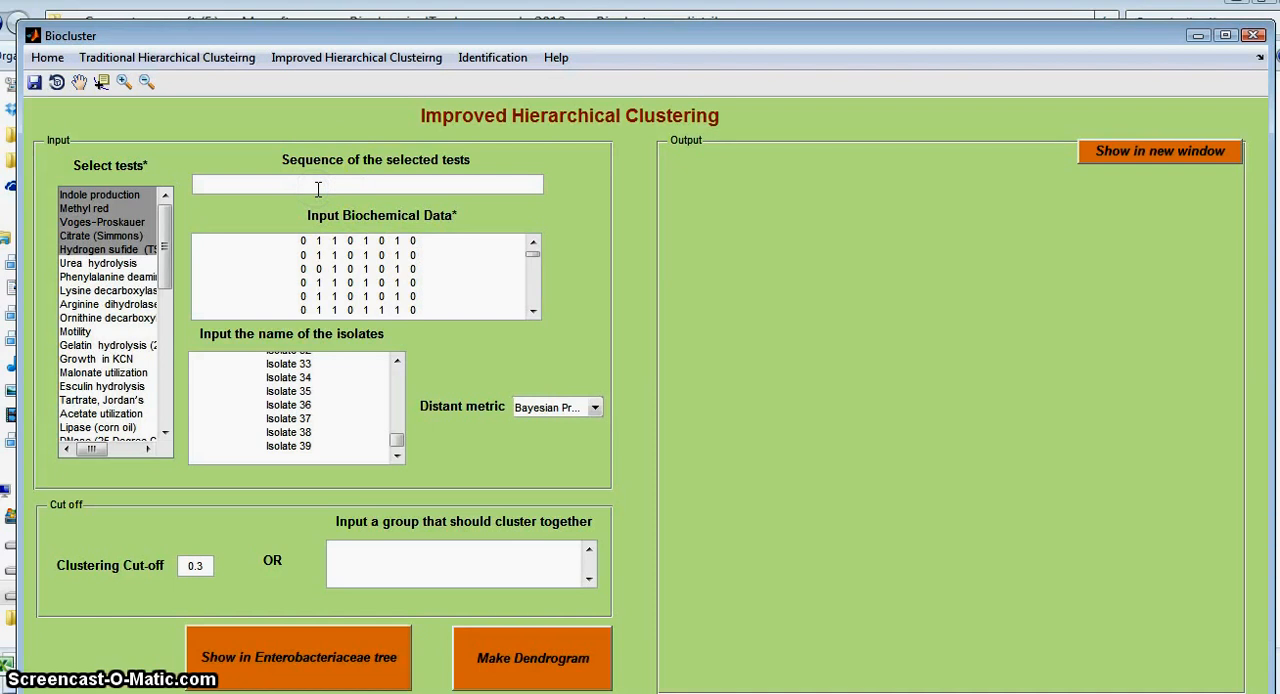
left_click(128, 225)
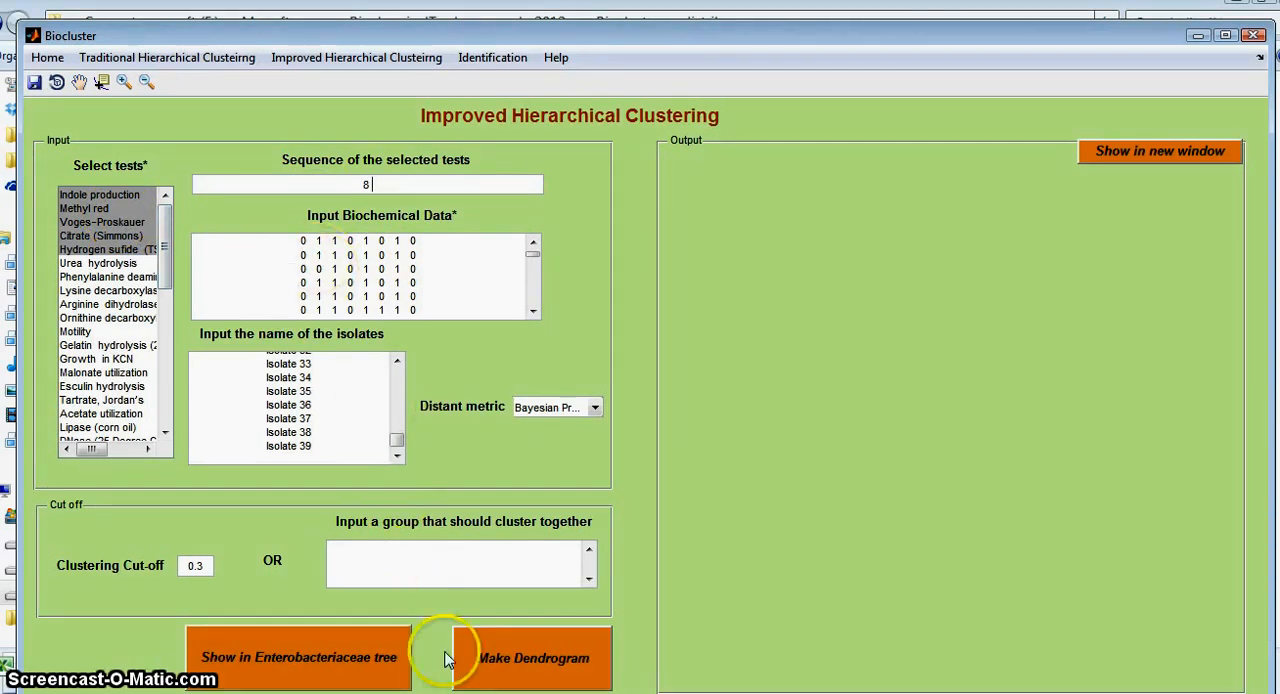
left_click(470, 693)
scroll(105, 317, "up", 2)
scroll(150, 315, "up", 5)
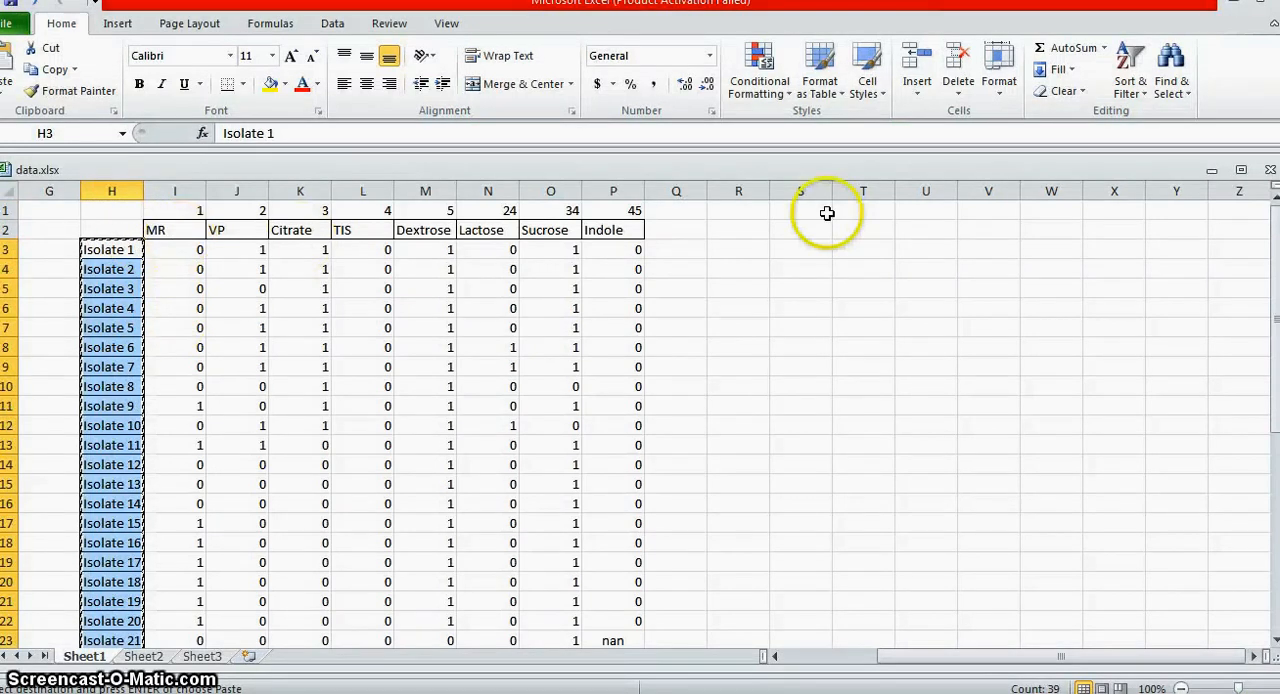
left_click(1236, 2)
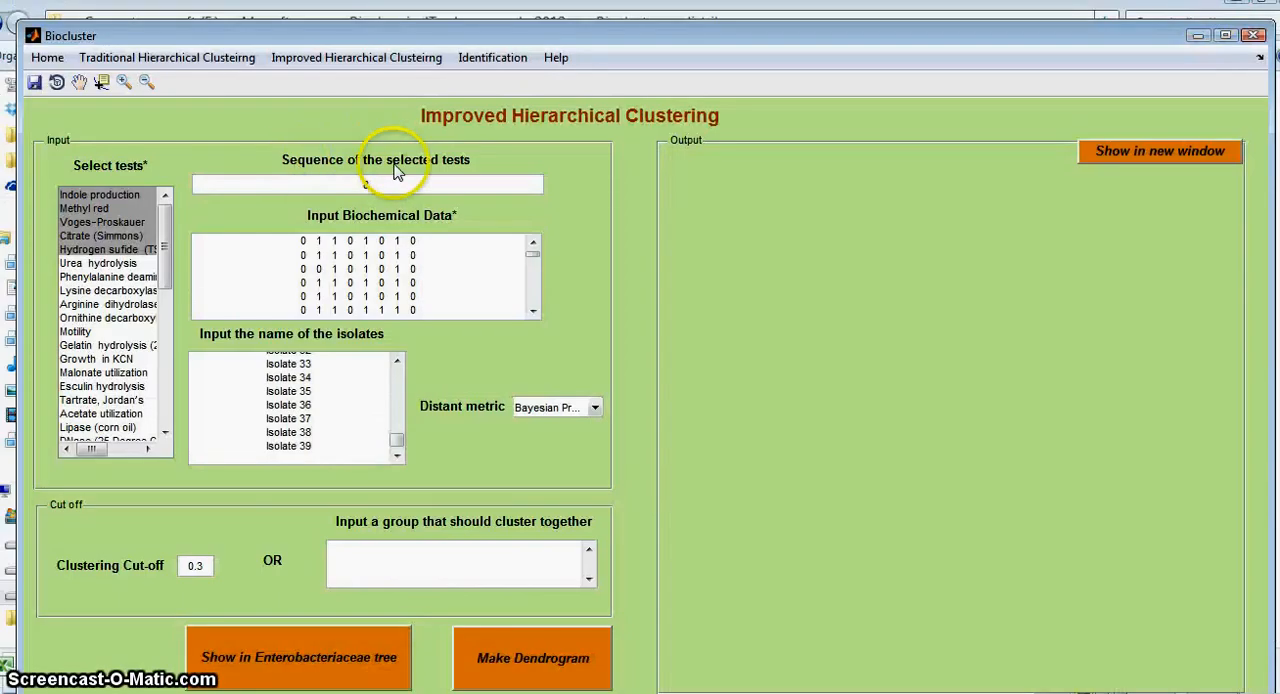
type("1")
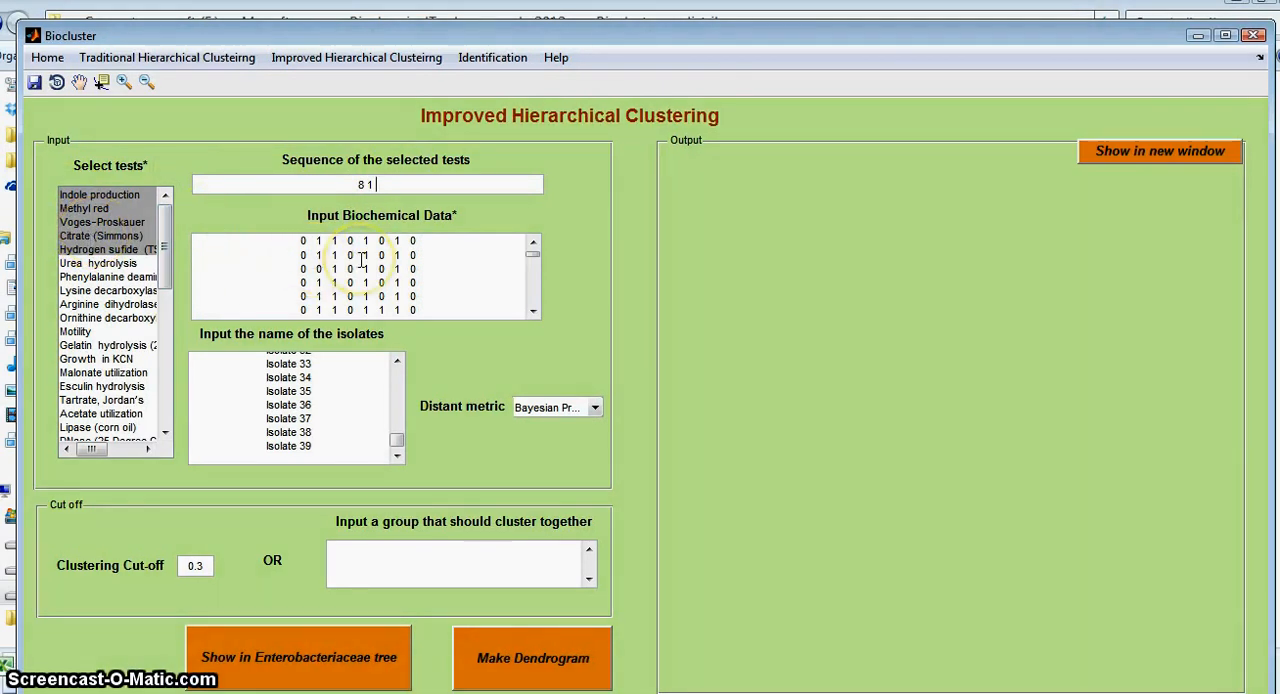
key("alt+Tab")
left_click(487, 392)
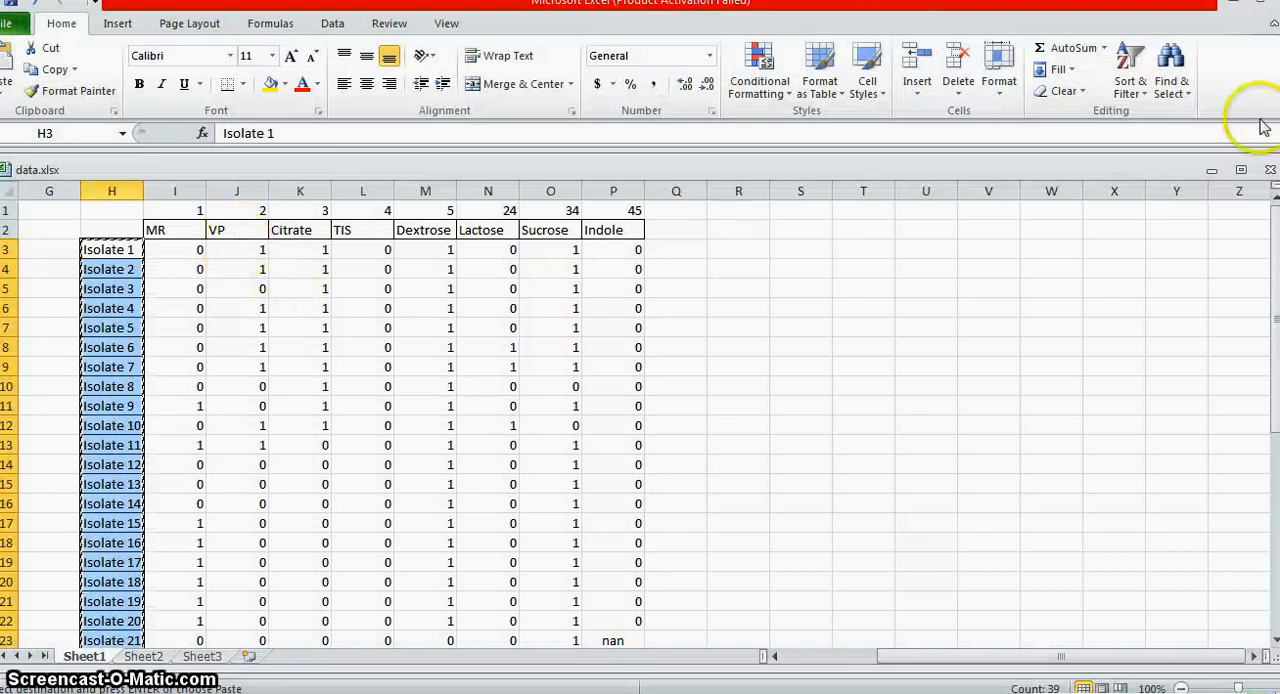
left_click(1247, 16)
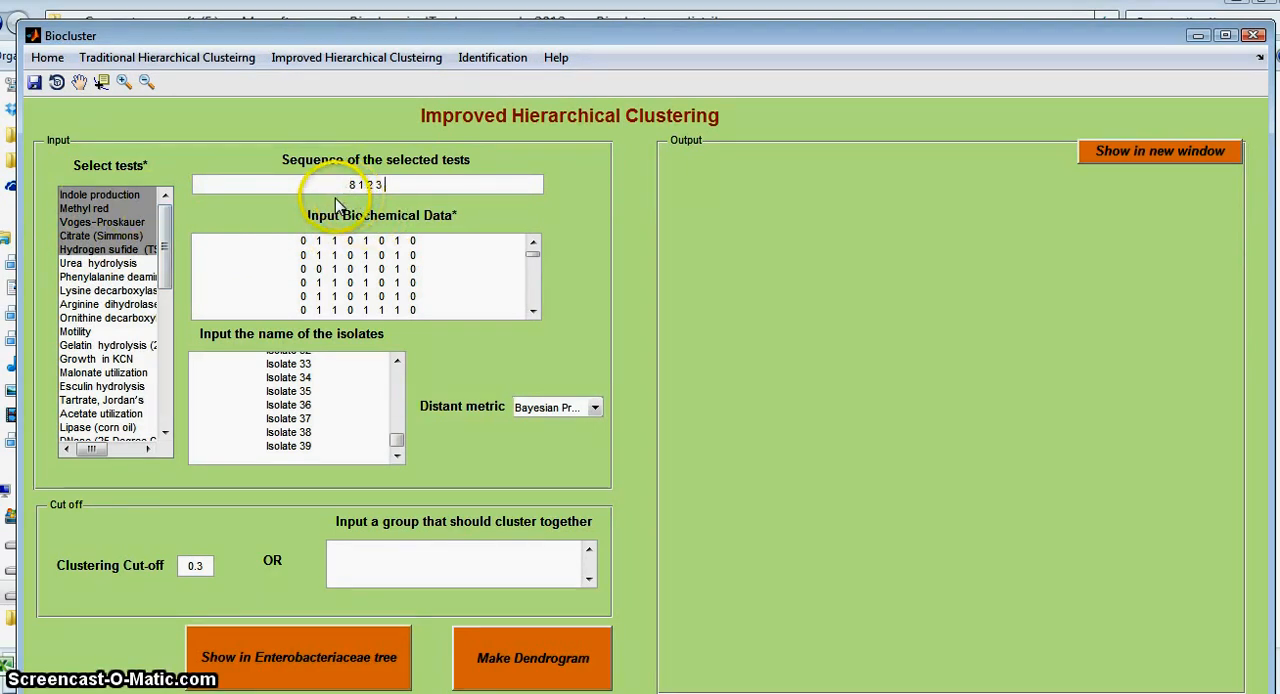
type("4")
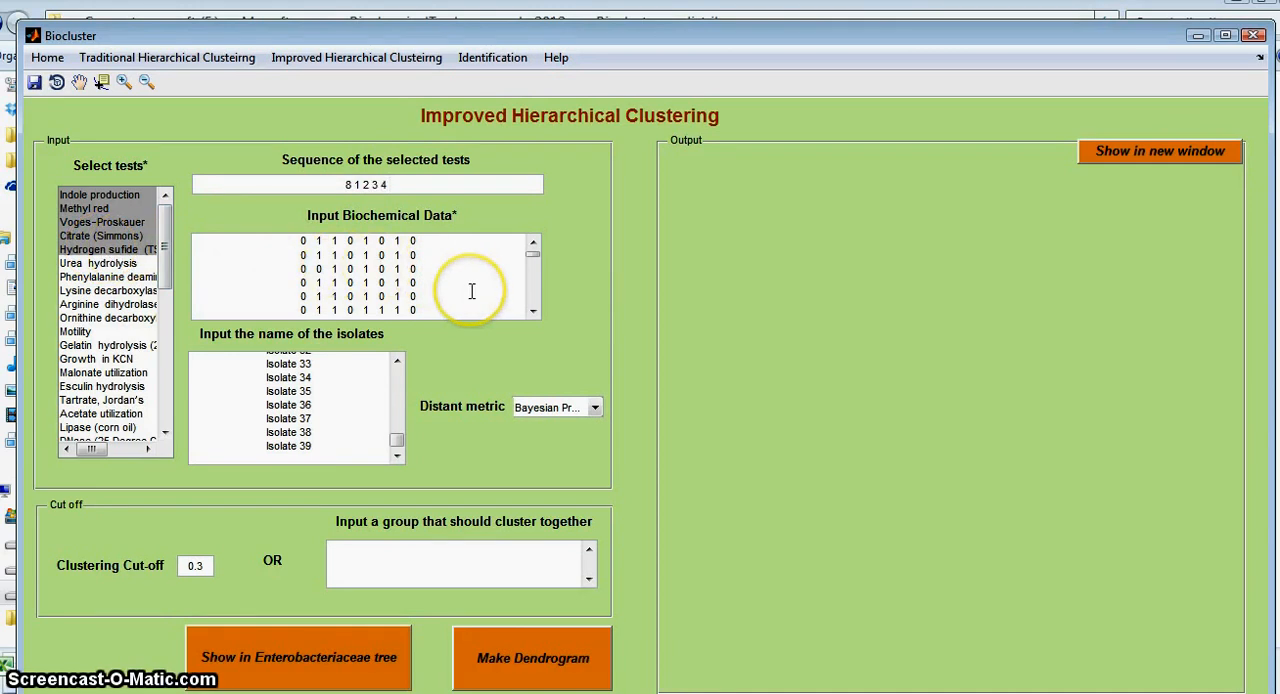
type(" 5 ")
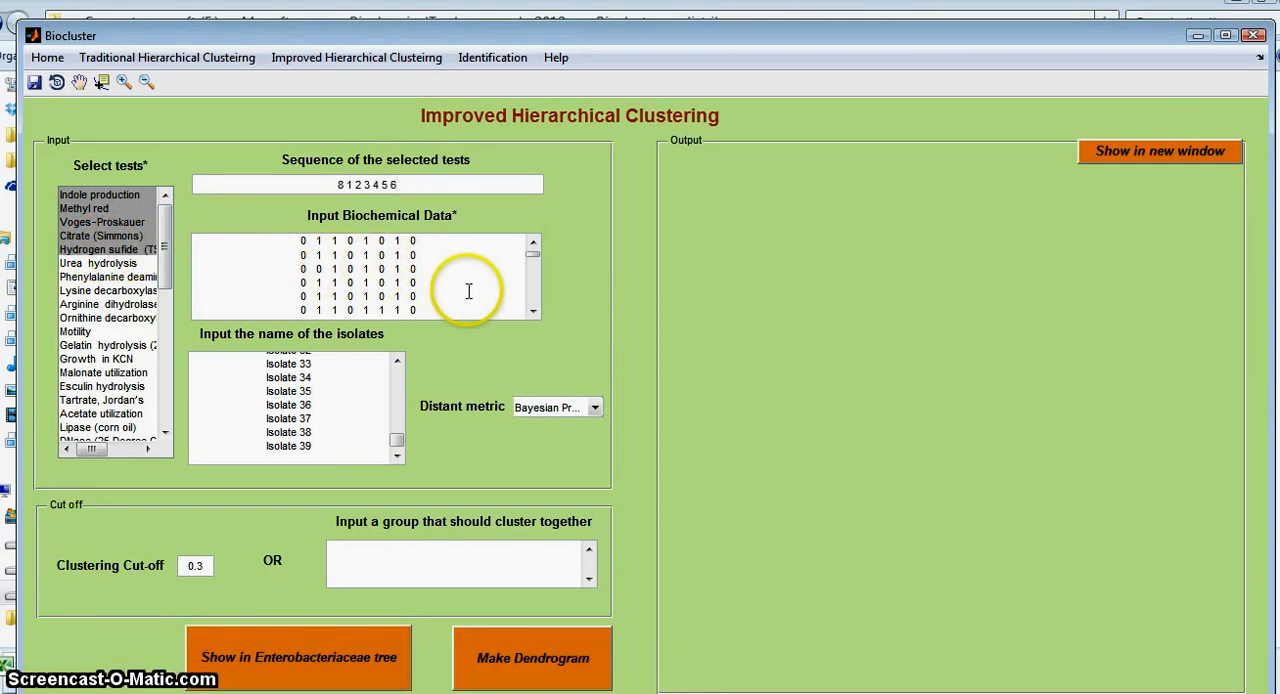
type("6 7")
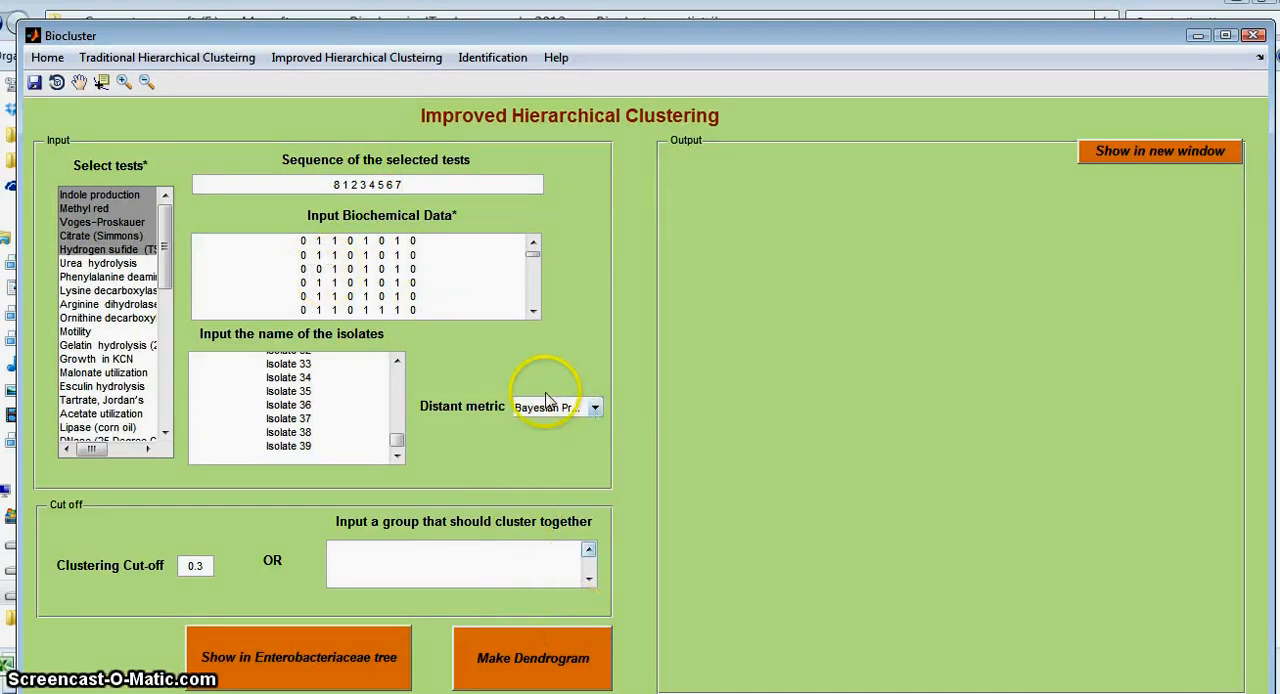
Step: Make the improved dendrogram with the Bayesian Probability Distance metric and view its upper and middle branches
left_click(592, 410)
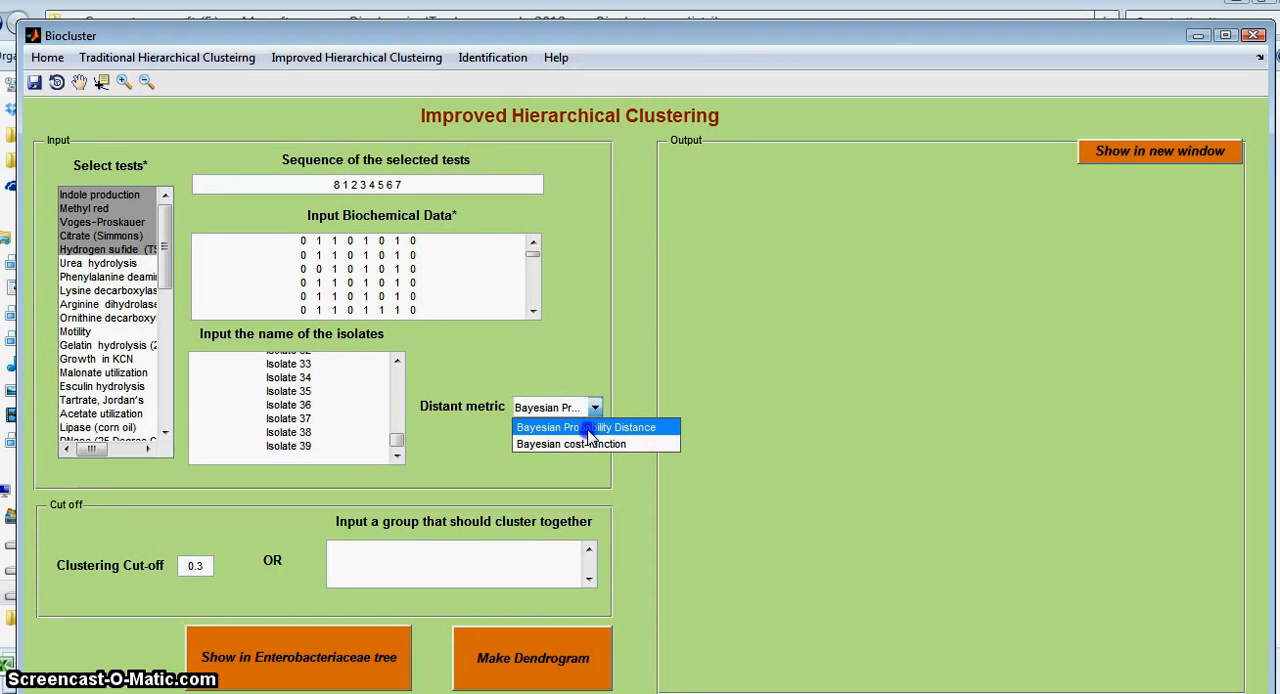
left_click(588, 429)
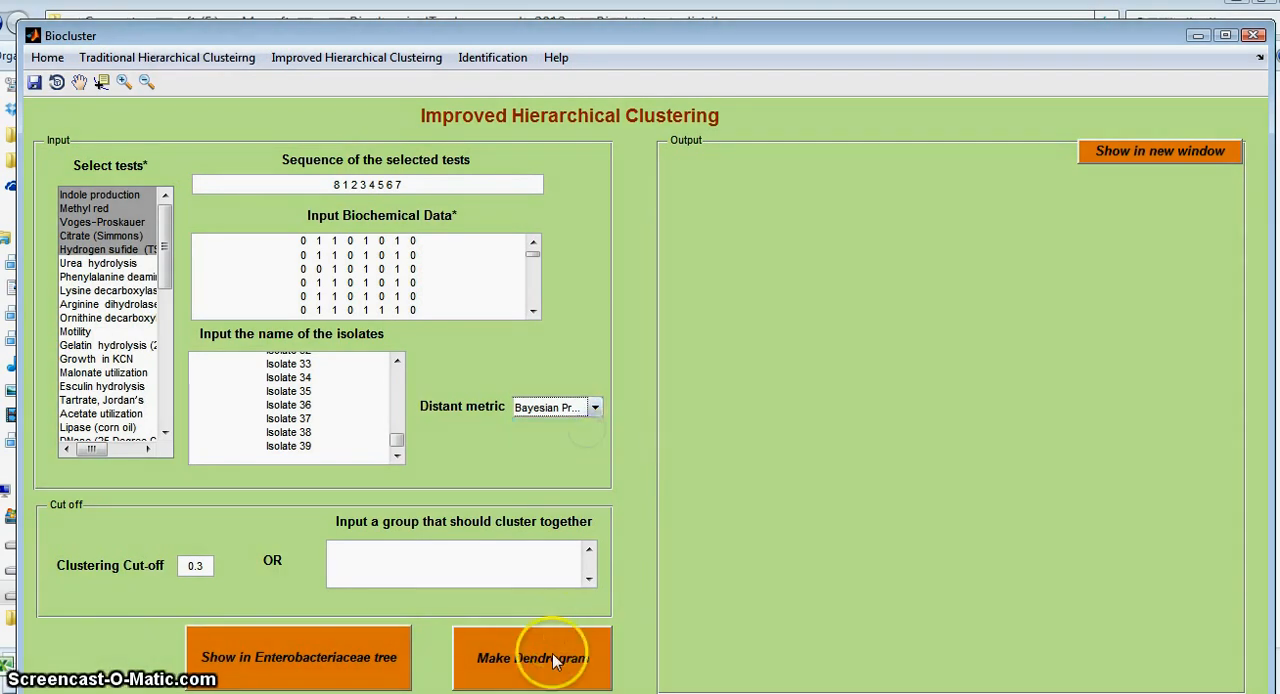
left_click(552, 658)
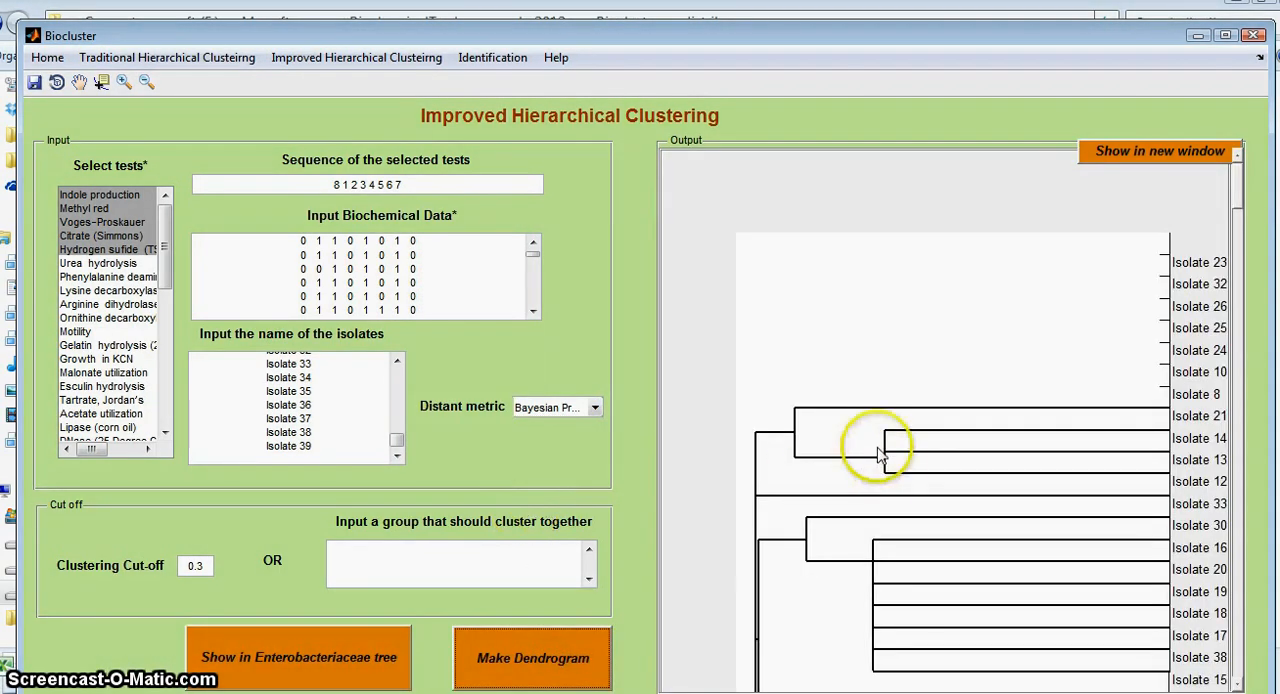
left_click(878, 354)
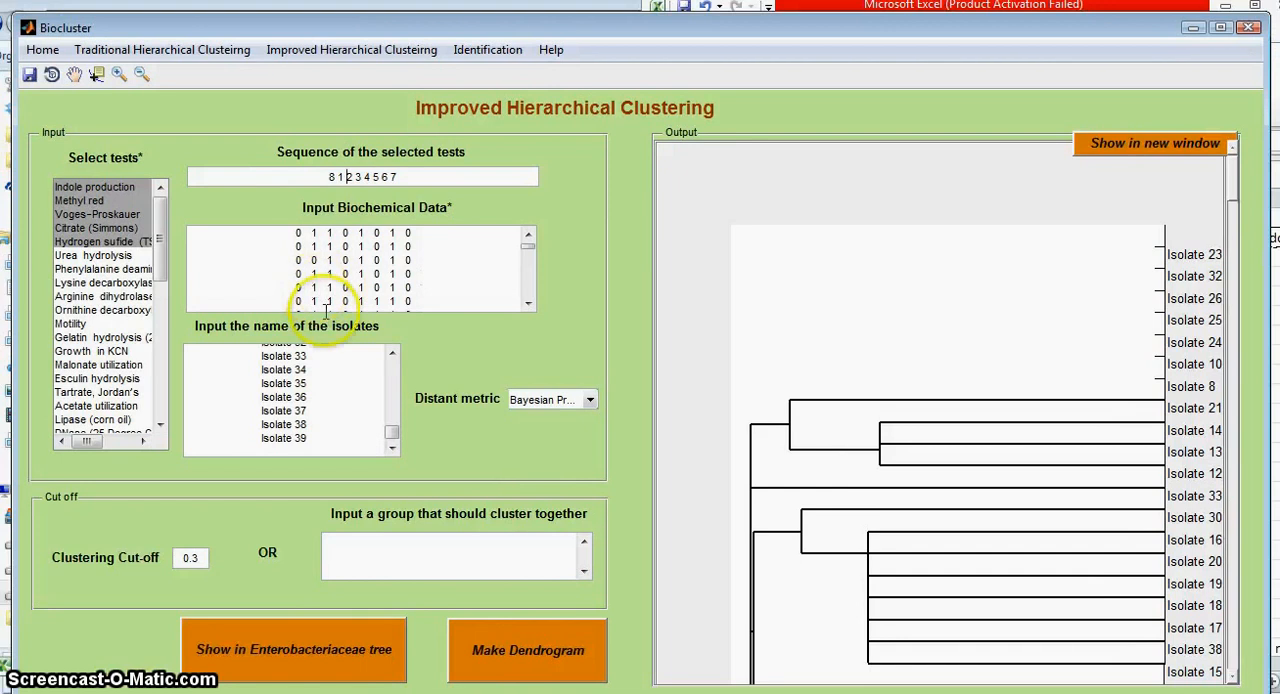
left_click_drag(1234, 211, 1239, 262)
left_click_drag(1239, 313, 1240, 352)
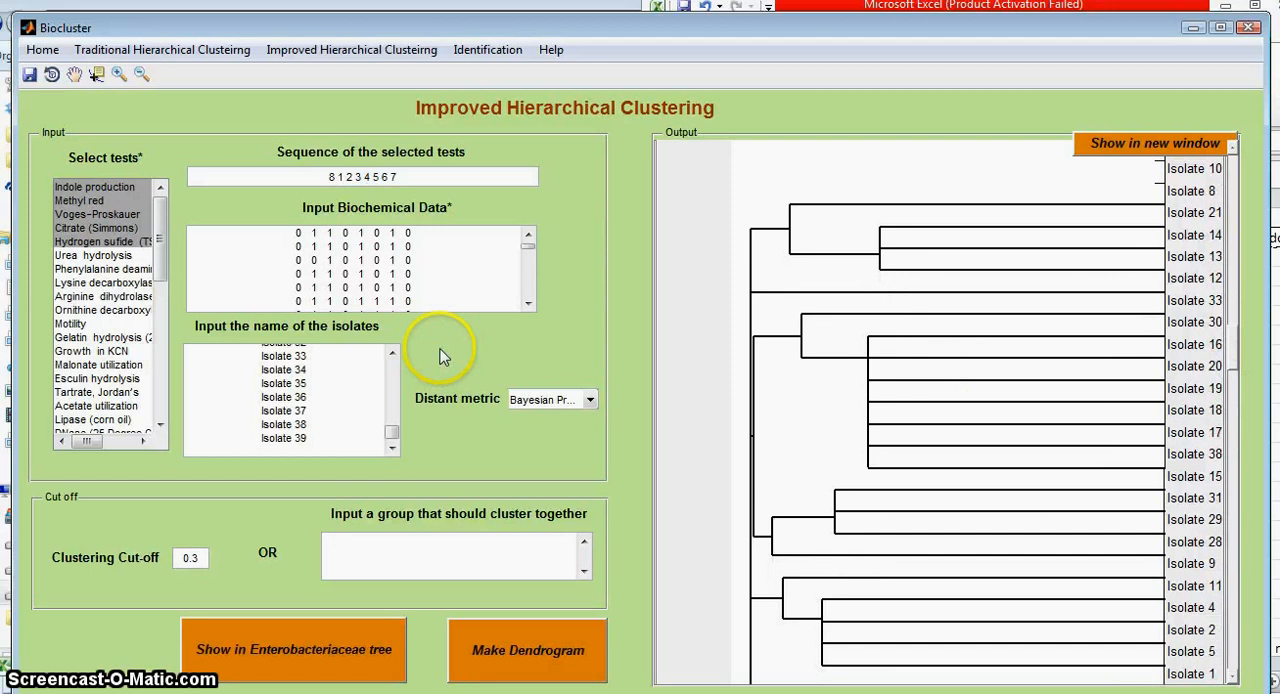
Step: Compare the distance metric options by selecting Bayesian cost-function and returning to Bayesian Probability Distance
left_click(583, 402)
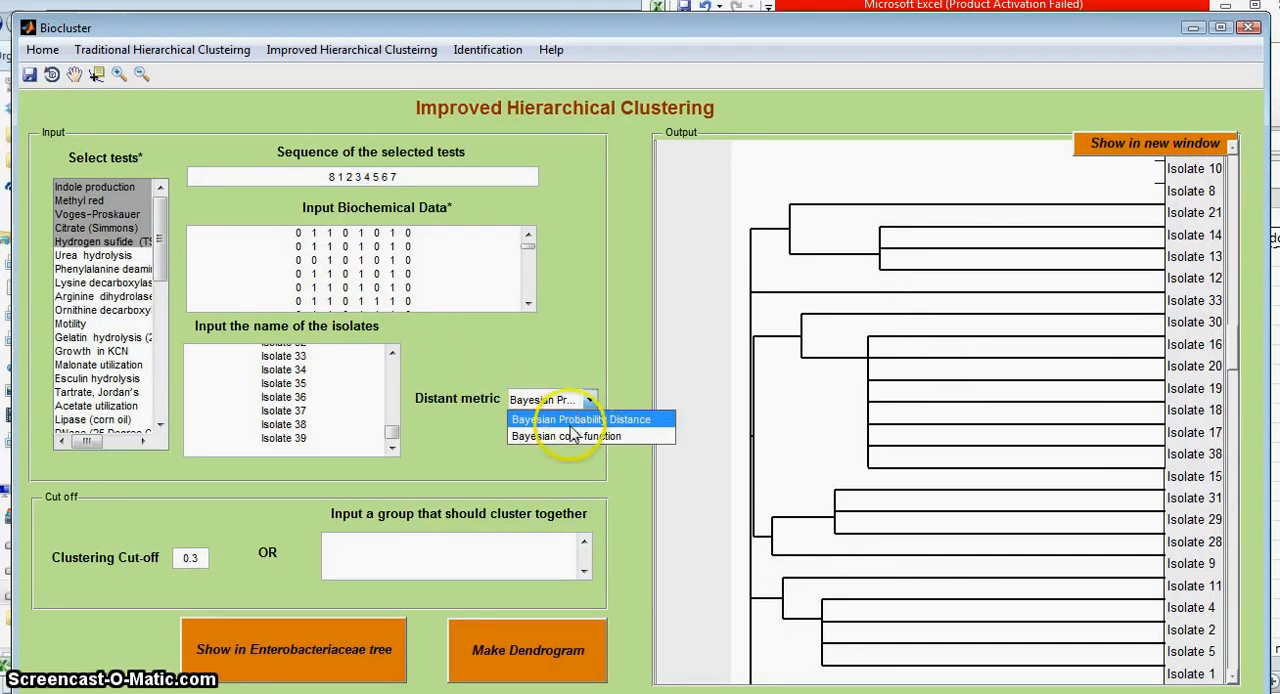
left_click(574, 420)
left_click(583, 366)
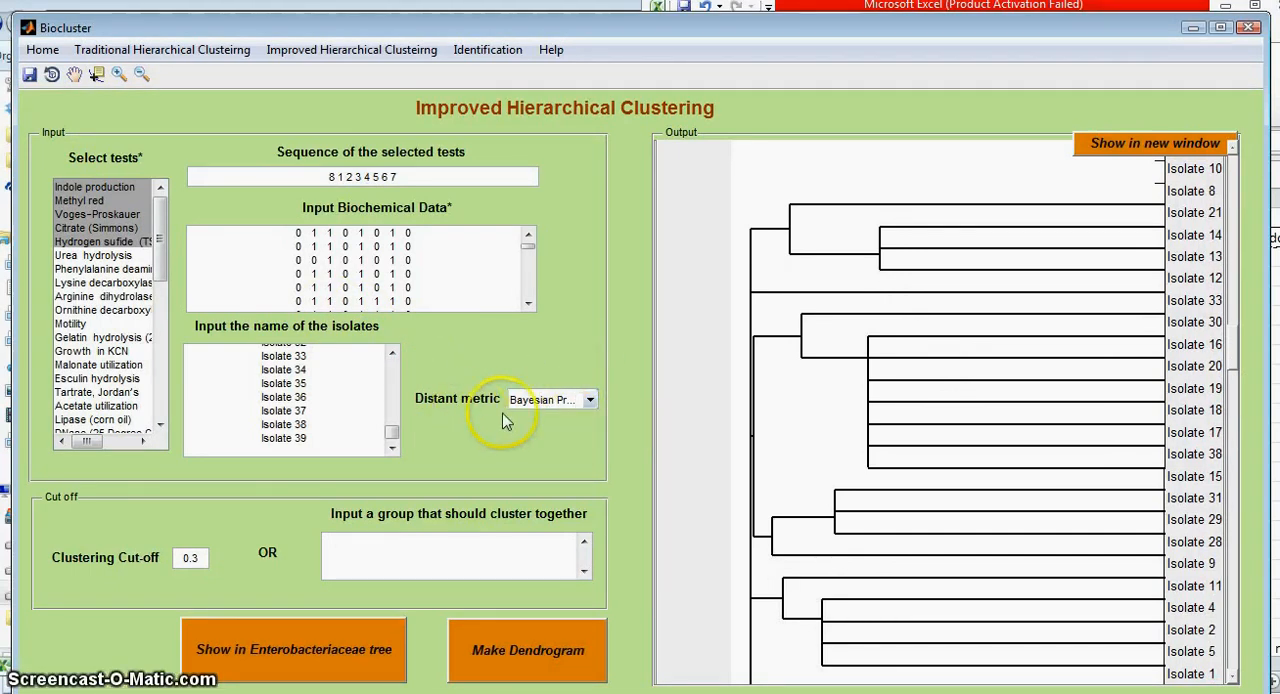
left_click(587, 412)
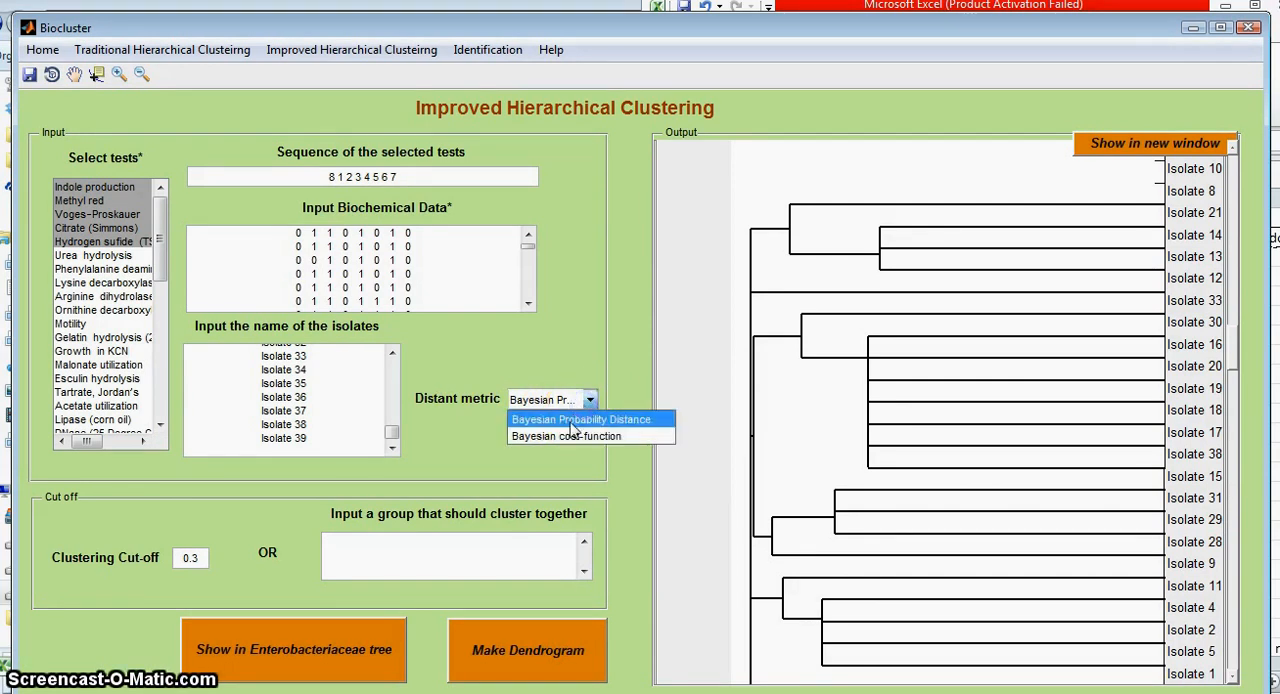
left_click(573, 426)
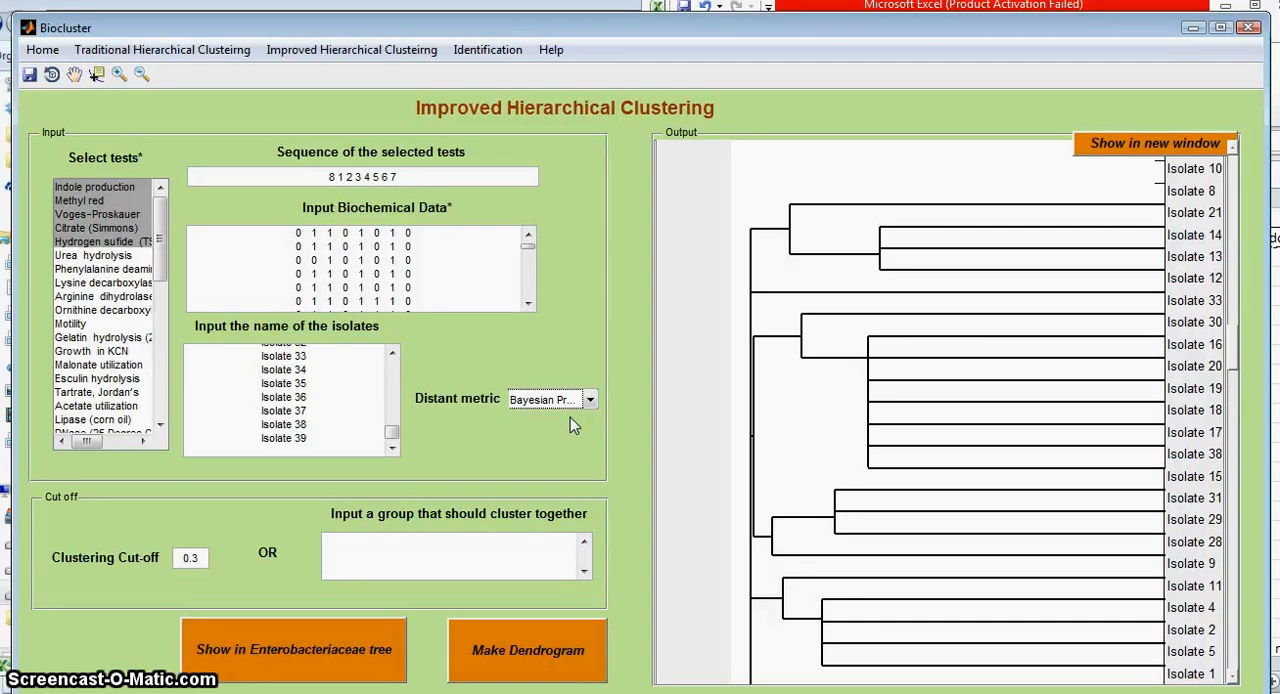
left_click(589, 400)
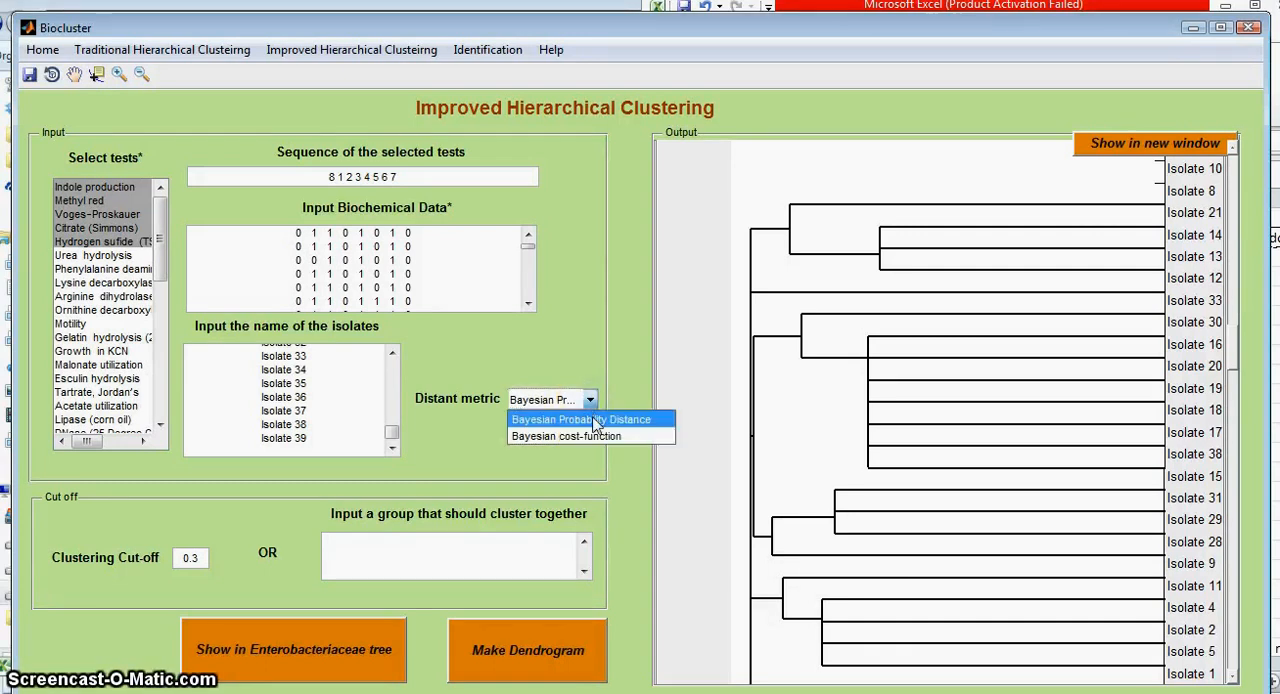
left_click(549, 423)
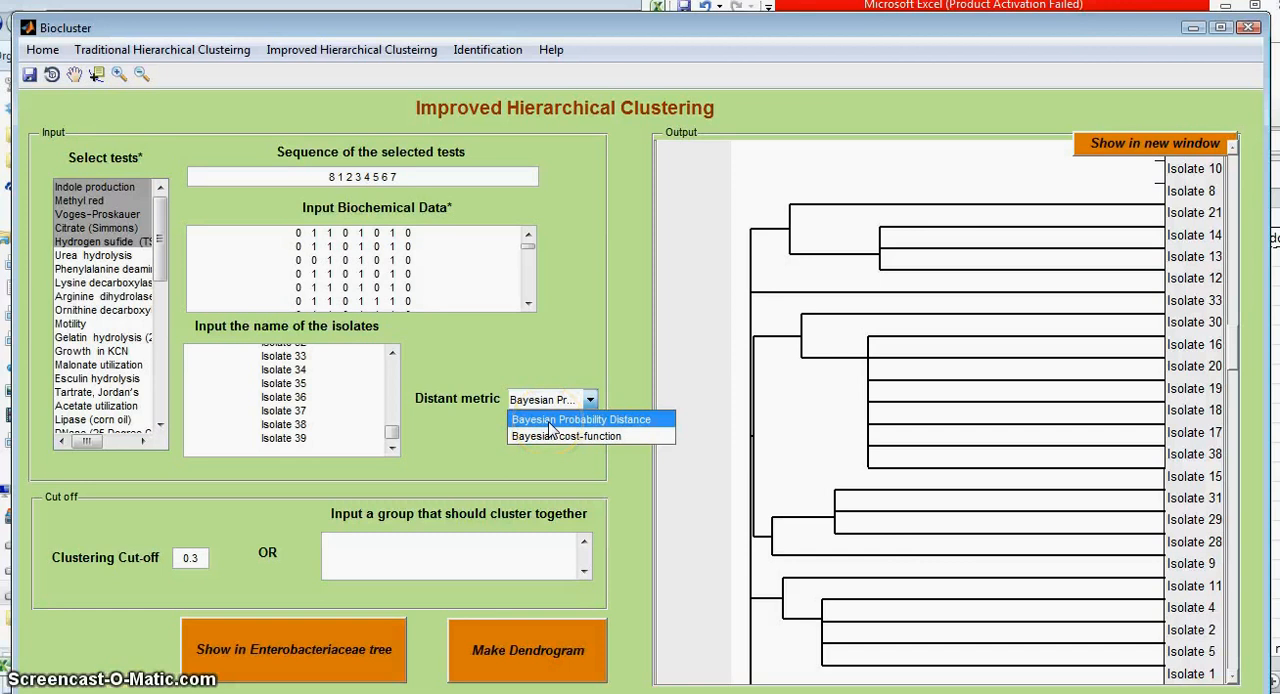
left_click(560, 436)
left_click(562, 401)
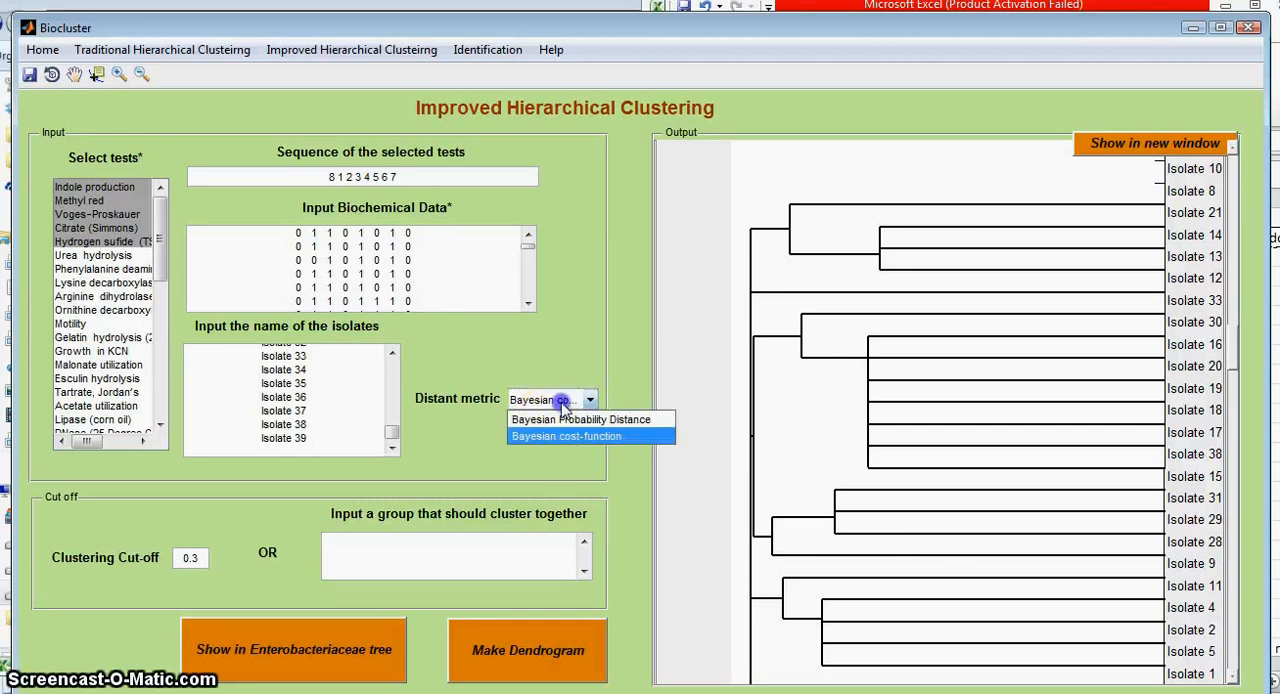
left_click(562, 402)
left_click(562, 402)
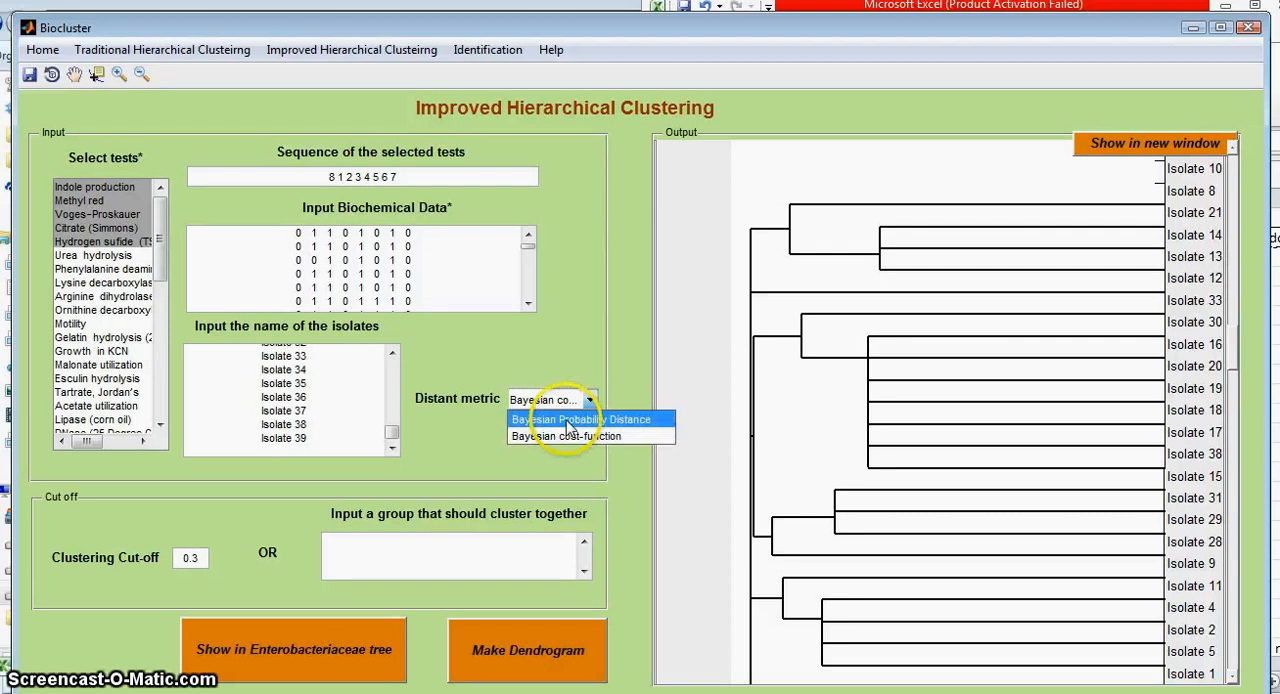
left_click(568, 437)
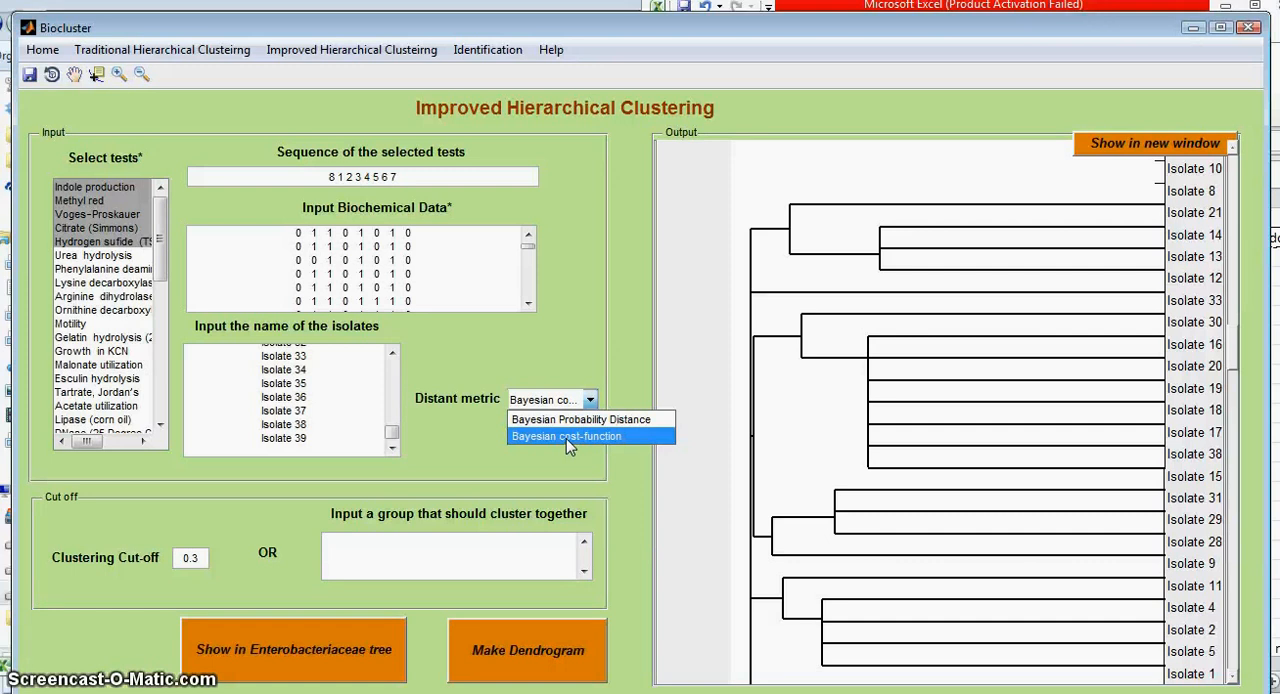
left_click(568, 399)
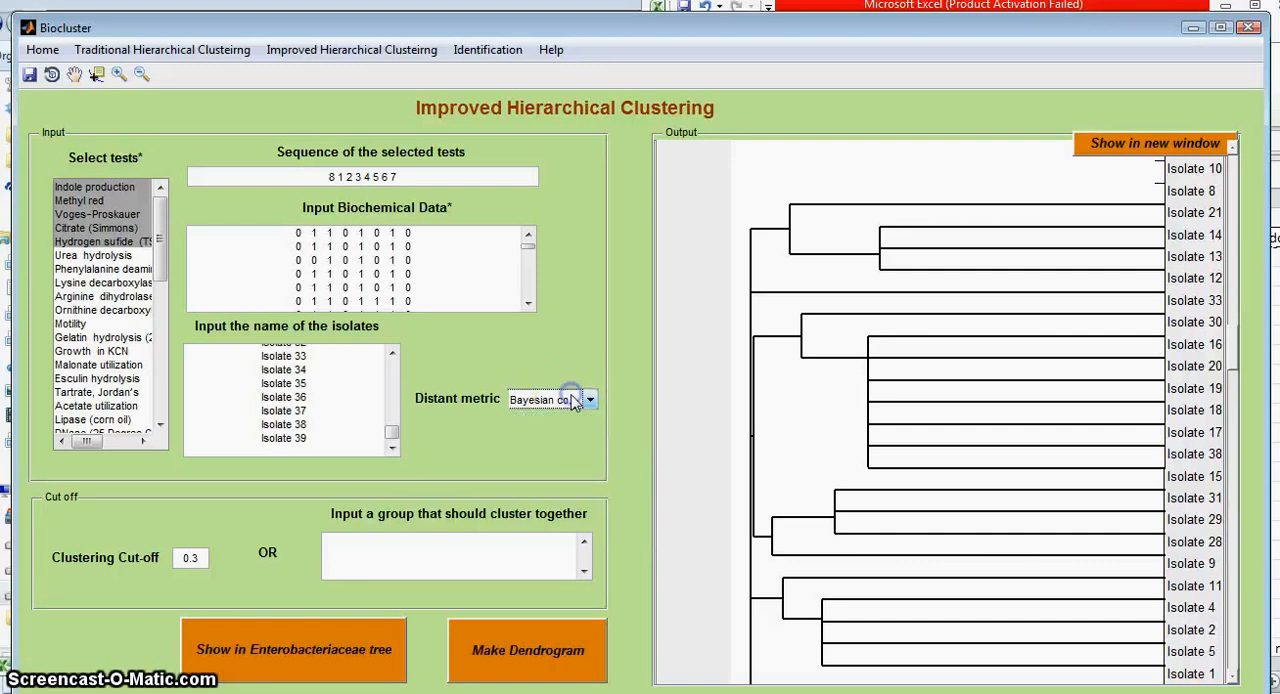
left_click(570, 399)
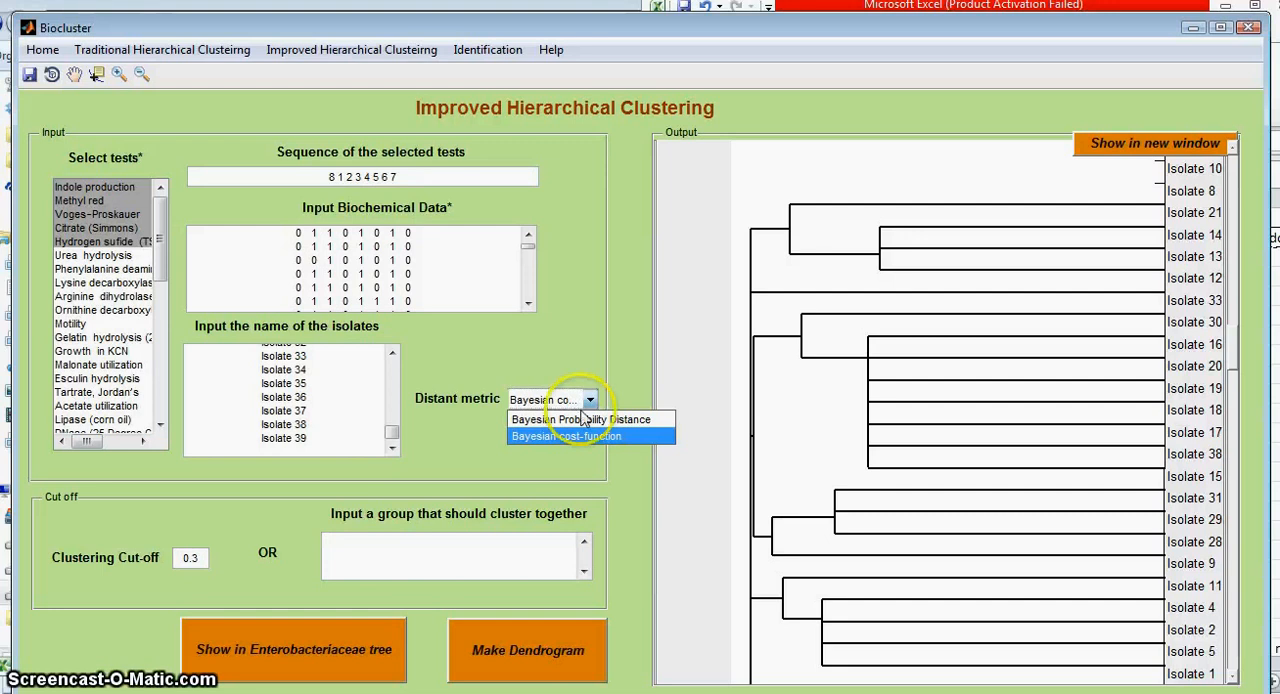
left_click(585, 421)
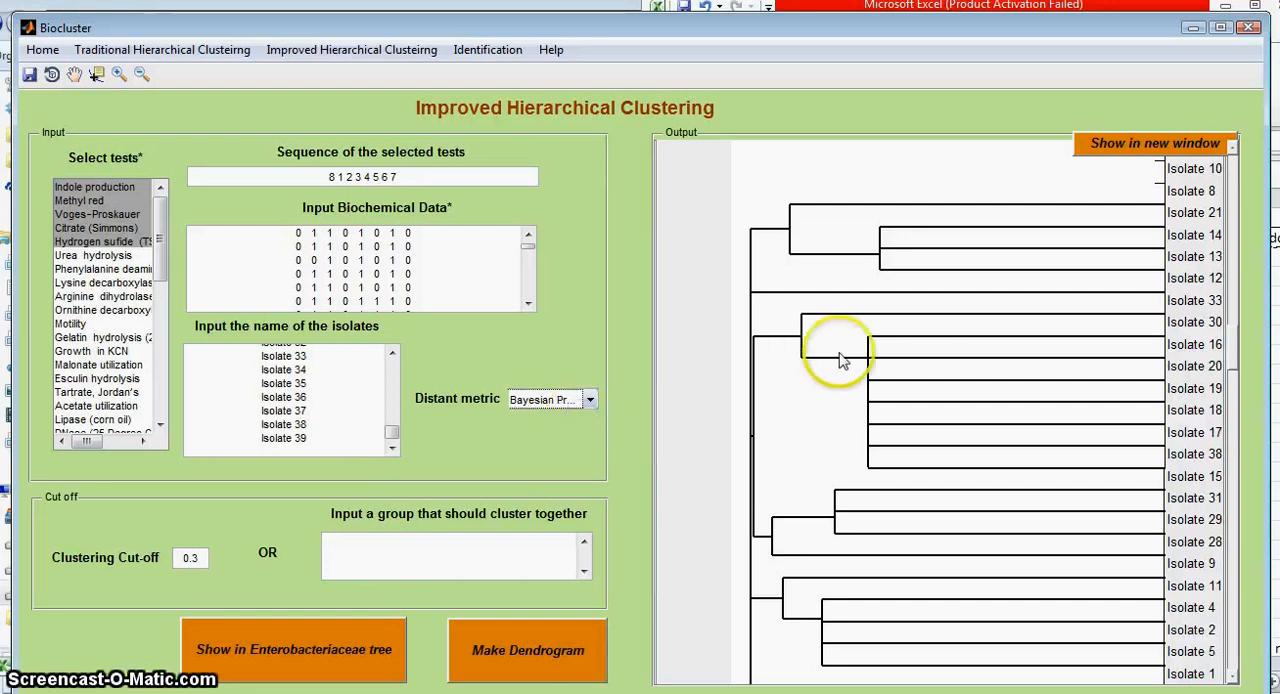
Step: Change the distance metric to Bayesian cost-function and make the dendrogram again
left_click_drag(1236, 352, 673, 397)
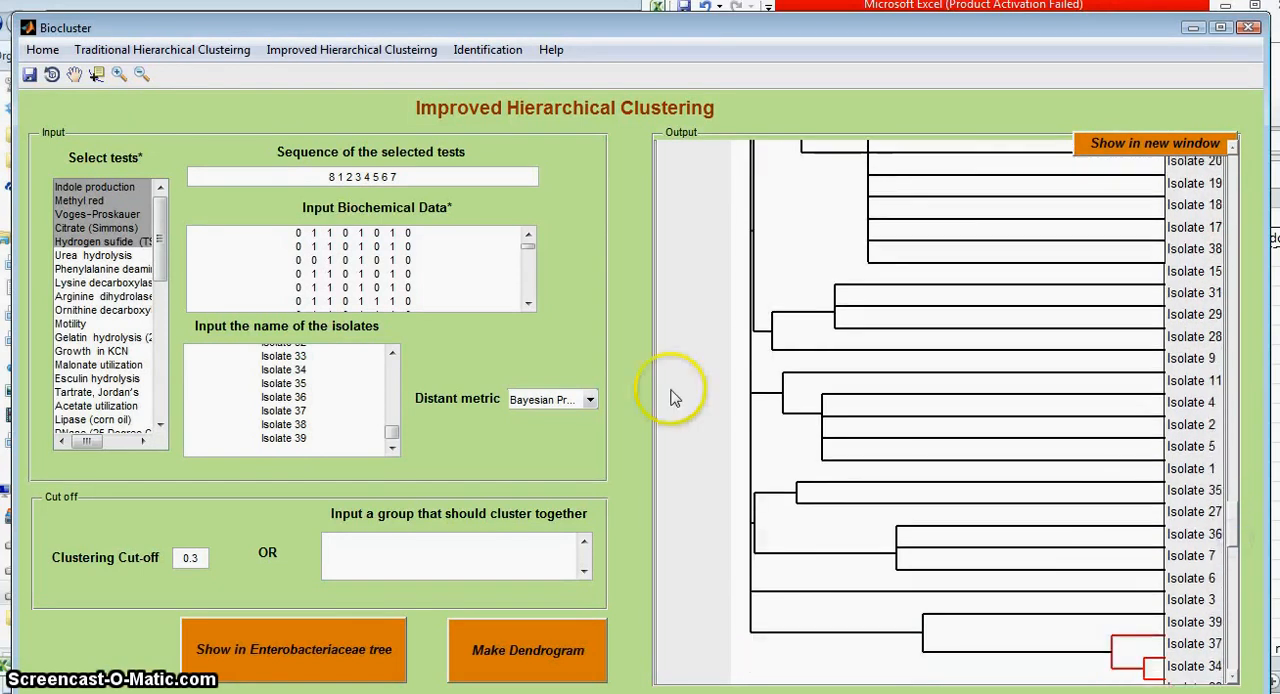
left_click(586, 400)
left_click(583, 444)
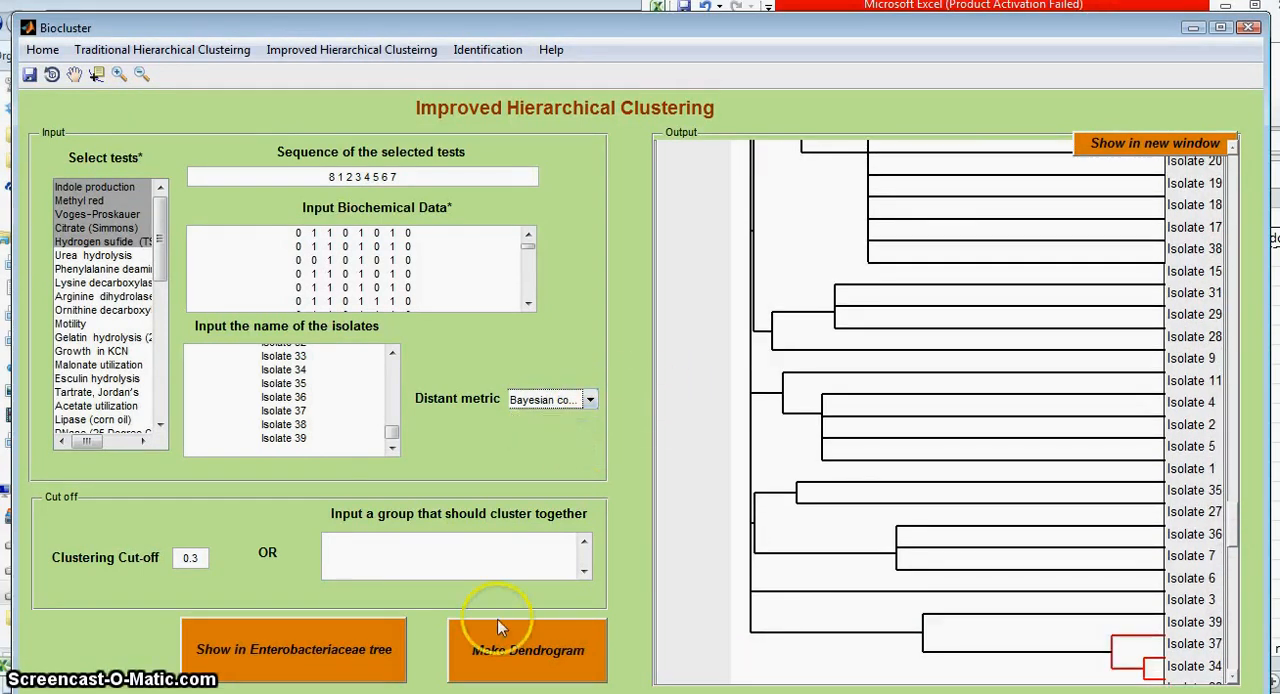
left_click(527, 652)
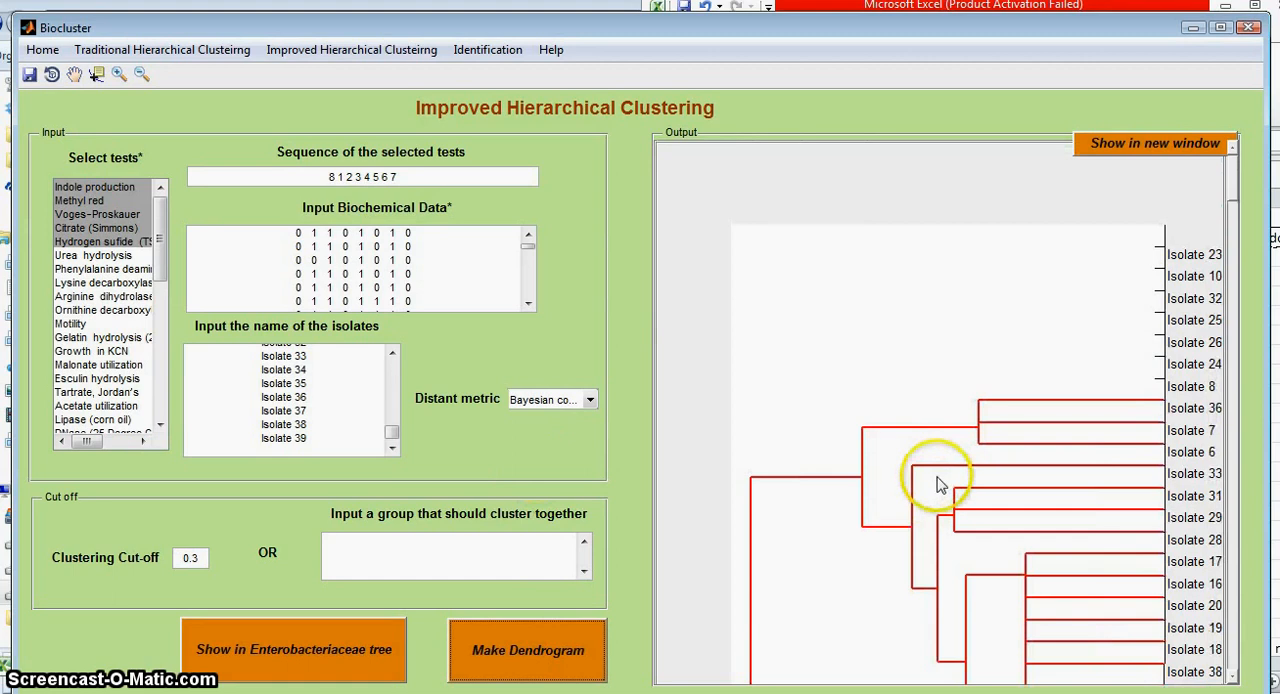
Step: Review the cost-function dendrogram down to its distance scale and look over the available distance metrics
left_click_drag(1235, 253, 1236, 435)
left_click(518, 400)
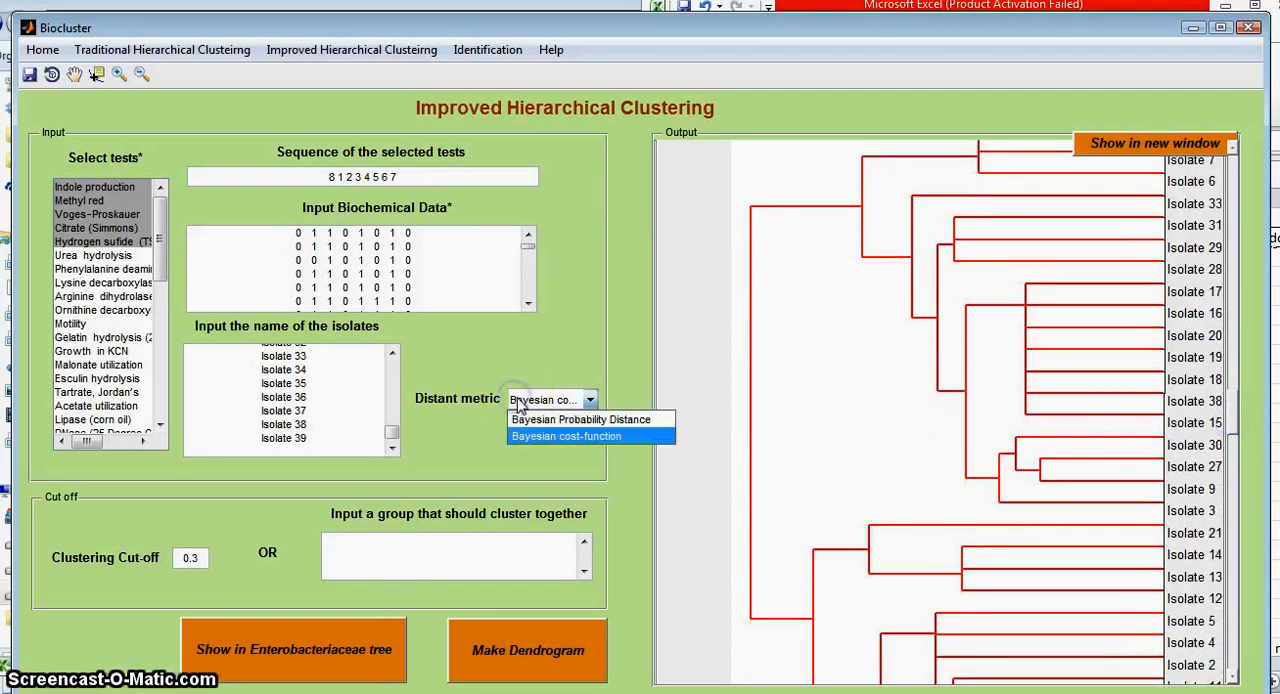
left_click(590, 401)
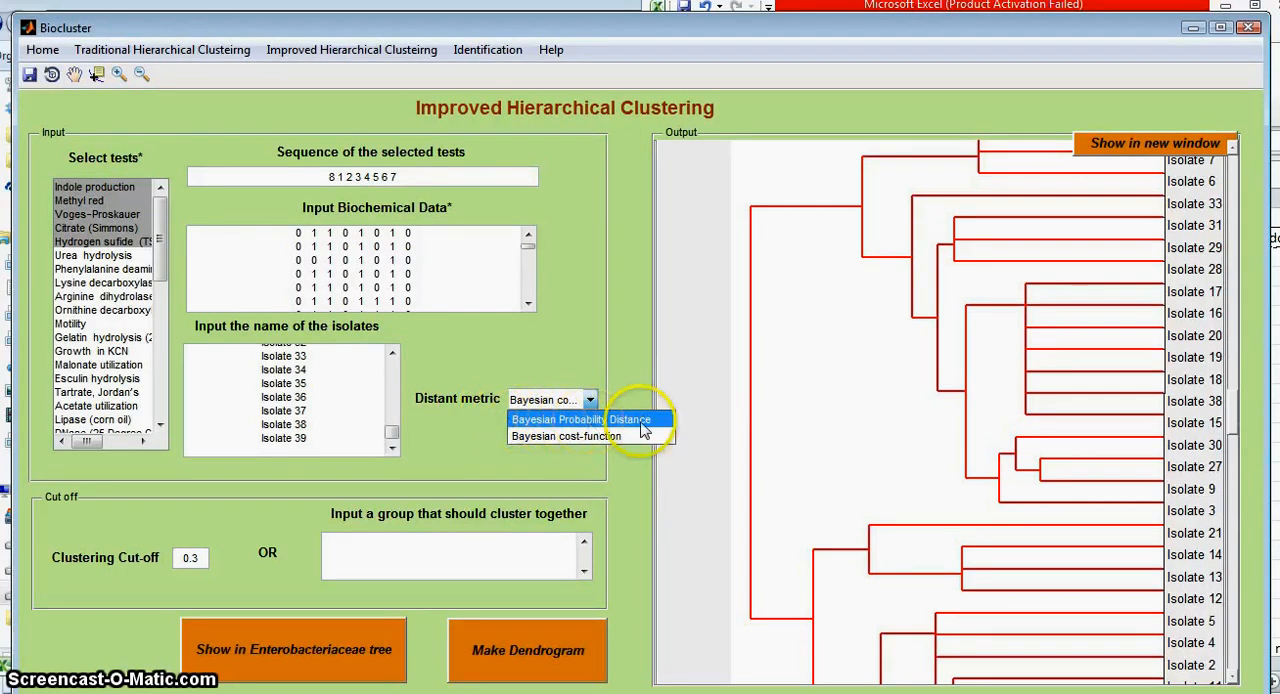
left_click(1078, 403)
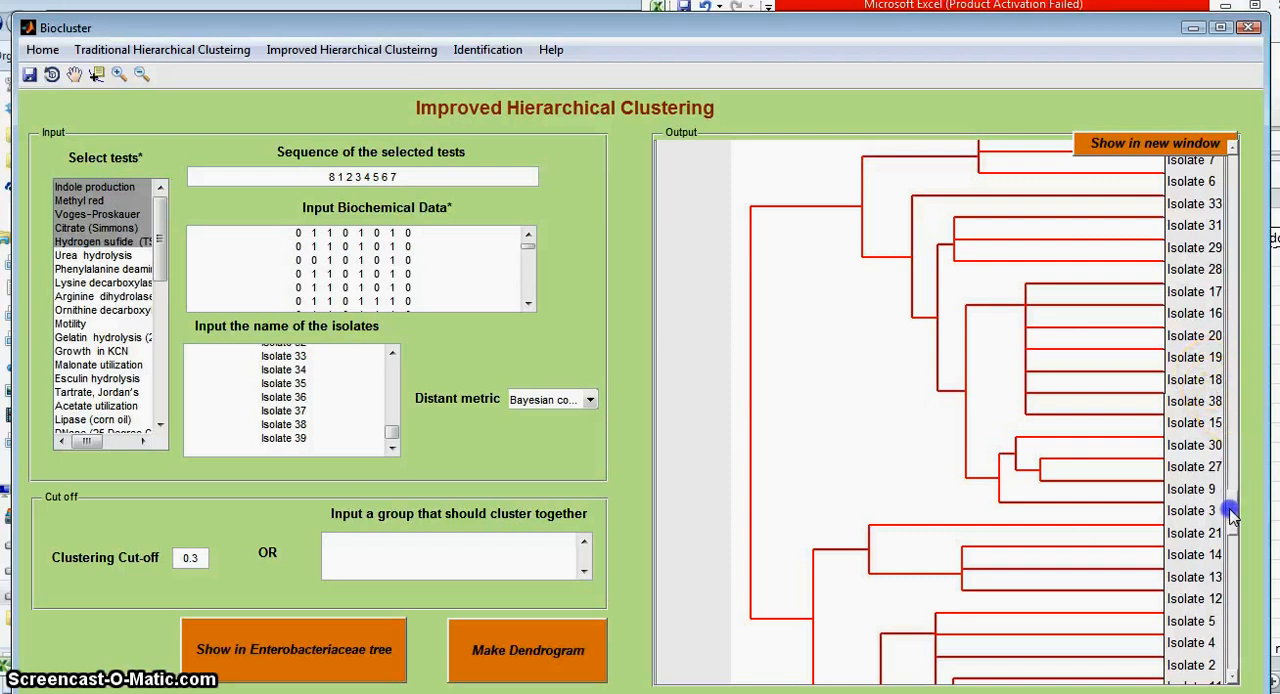
left_click_drag(1232, 512, 1240, 614)
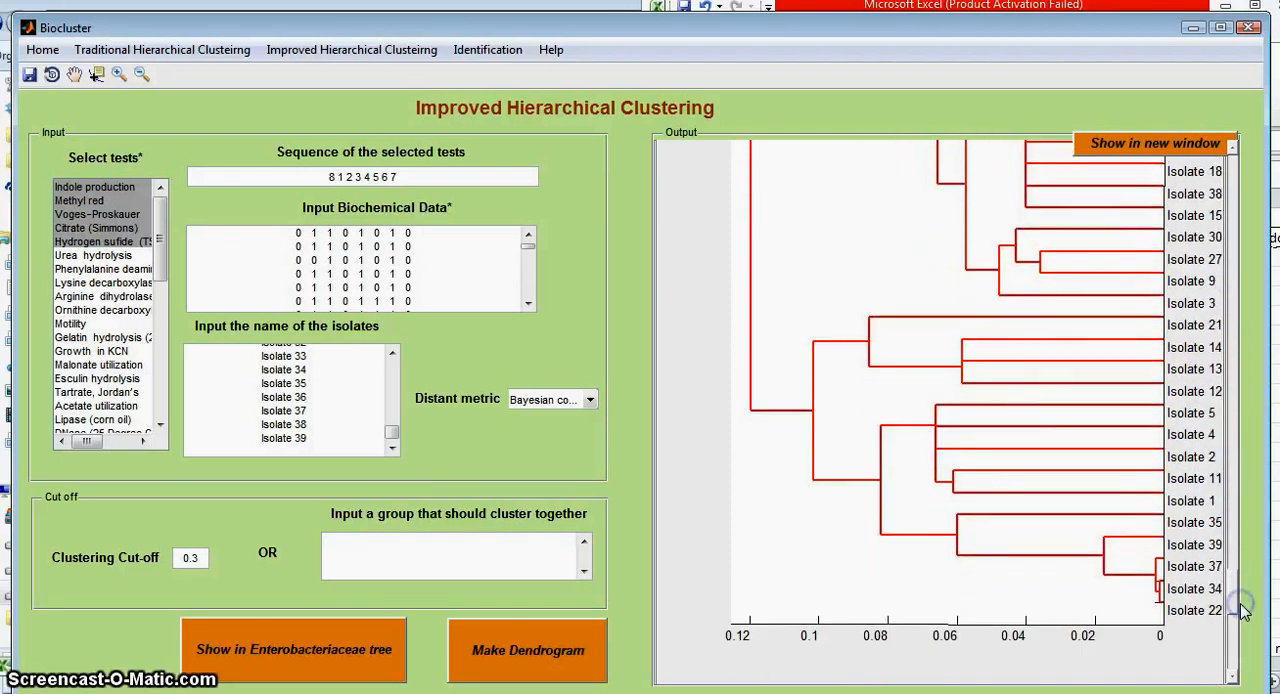
Step: Set the distance metric to Bayesian Probability Distance and try to show the isolates in the Enterobacteriaceae tree
left_click(200, 557)
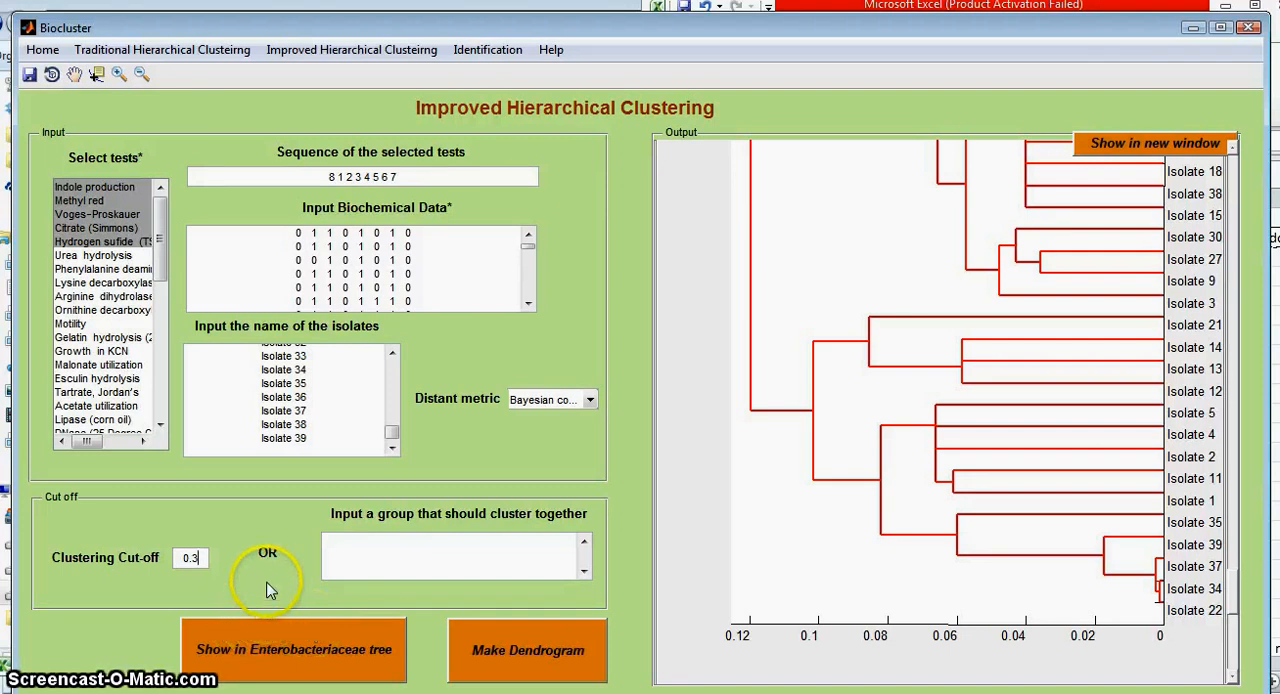
left_click(565, 399)
left_click(567, 420)
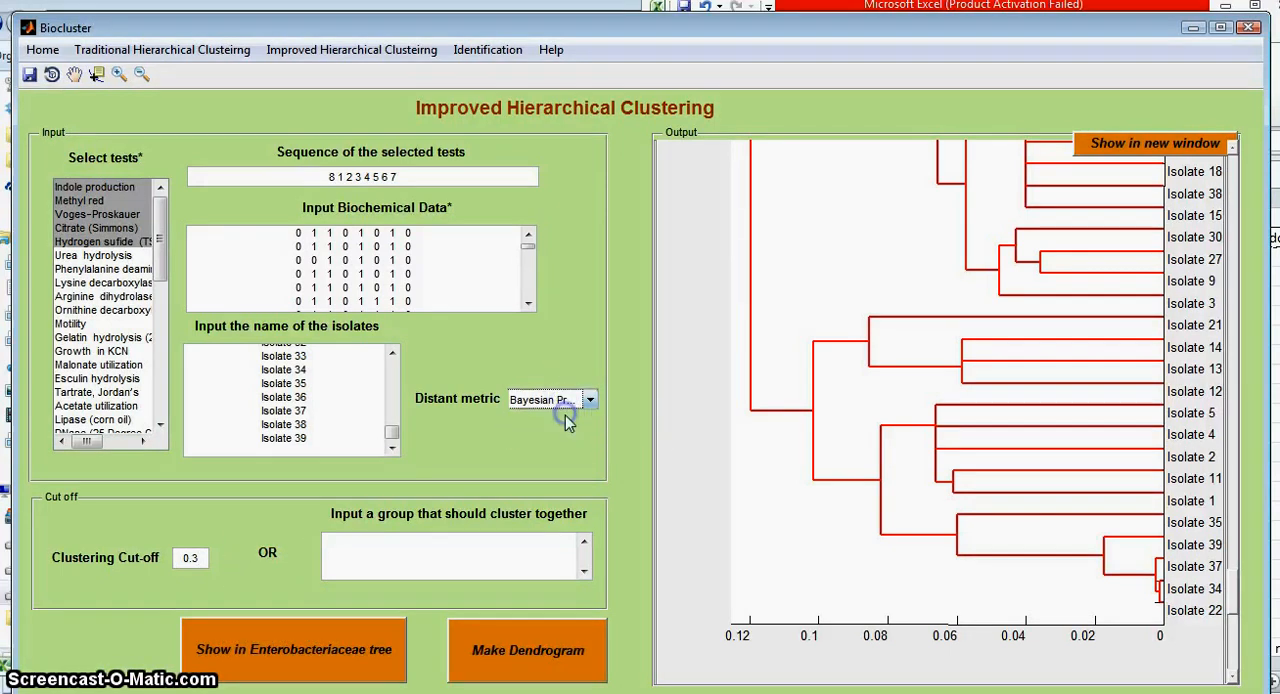
left_click(545, 400)
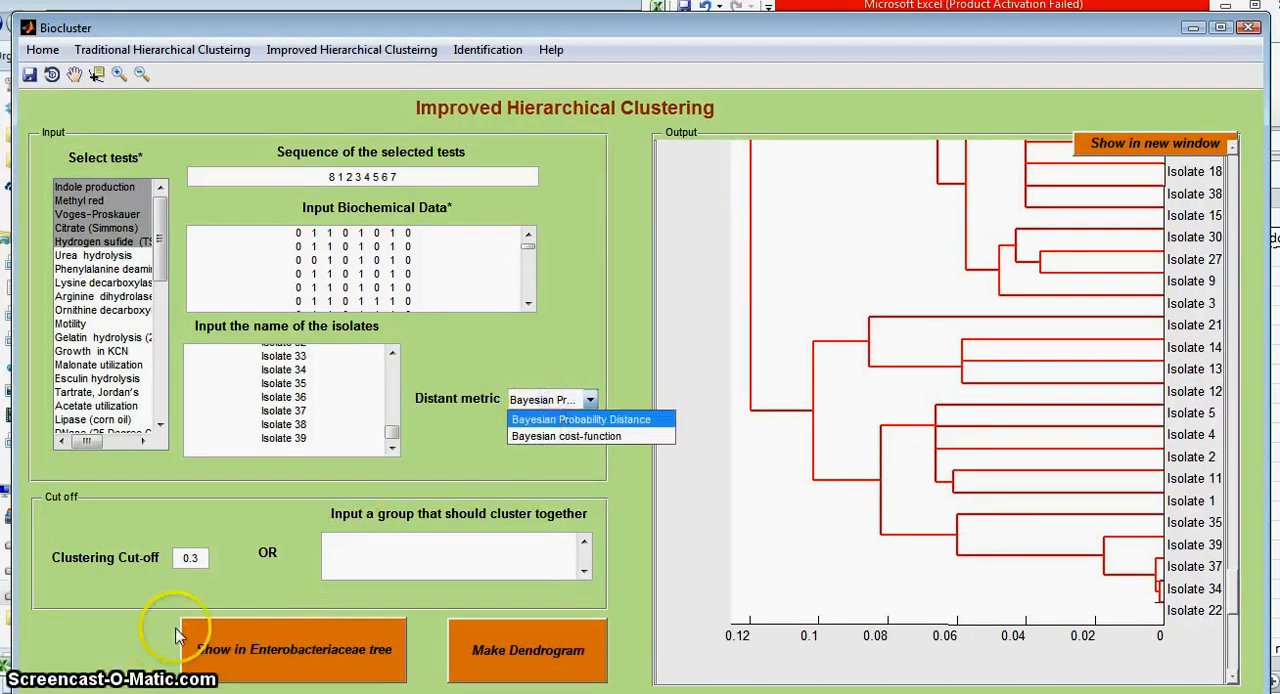
left_click(258, 577)
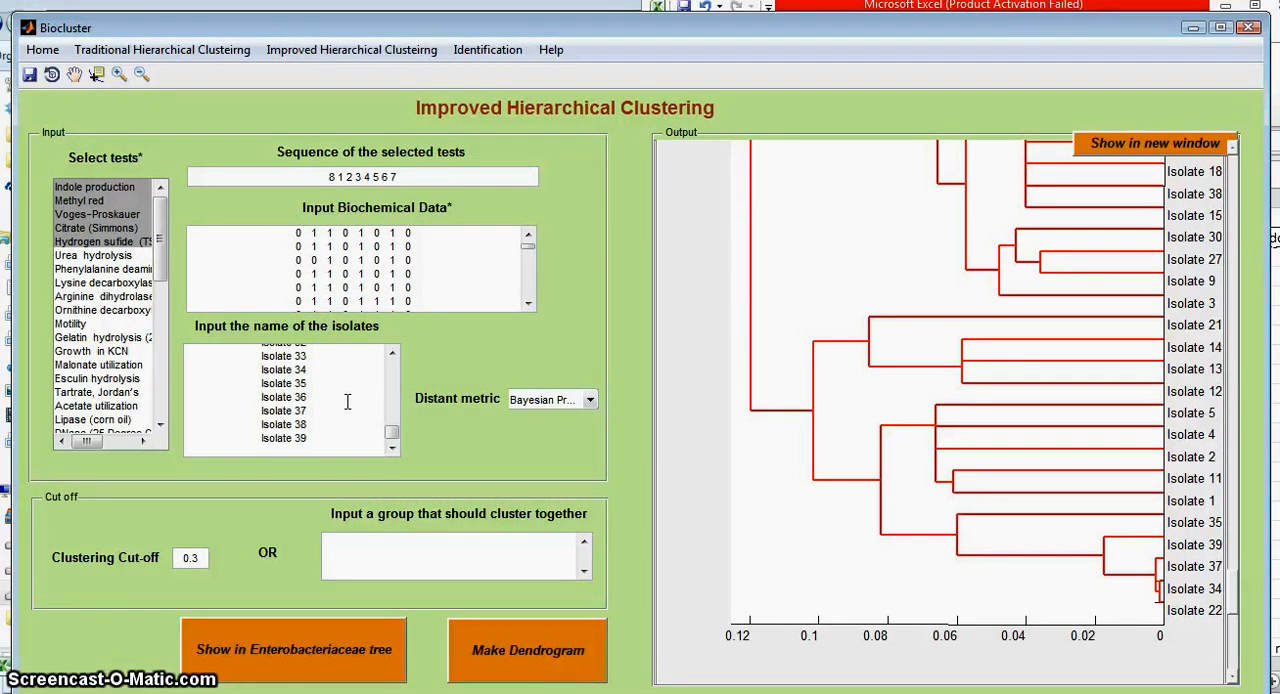
left_click(347, 641)
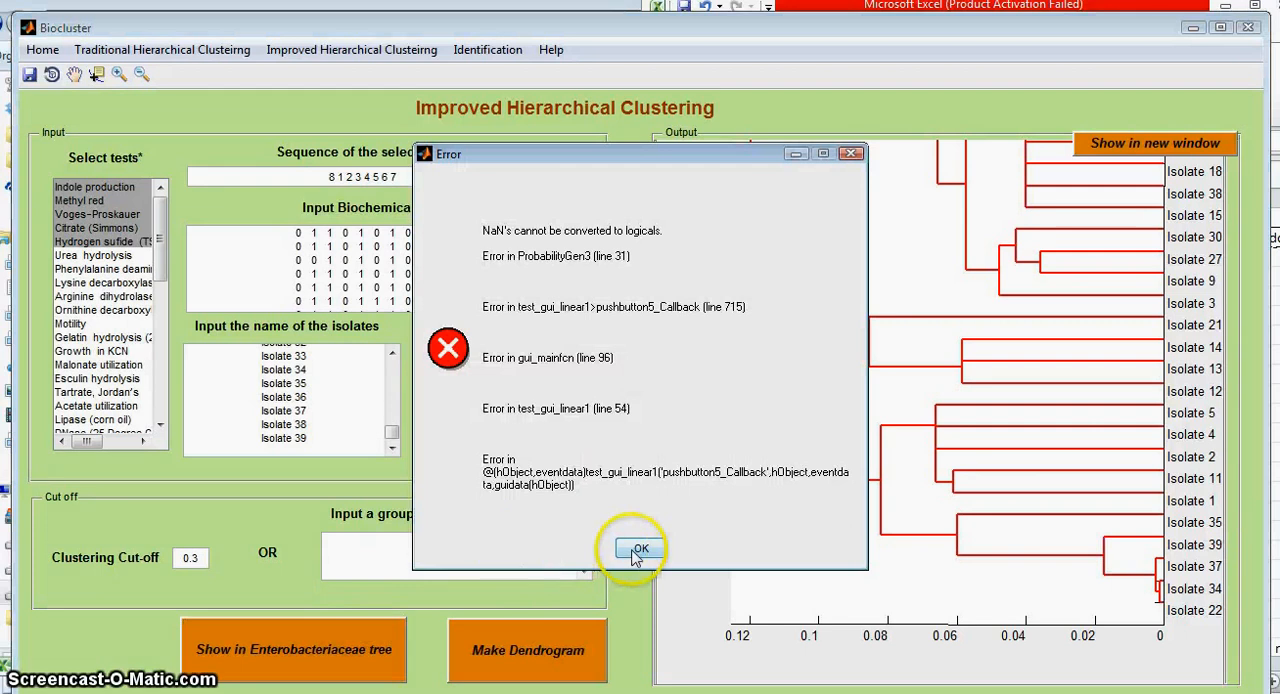
left_click(636, 550)
Step: Replace the nan entry in the biochemical data with 0 and show the isolates in the Enterobacteriaceae tree
left_click(438, 263)
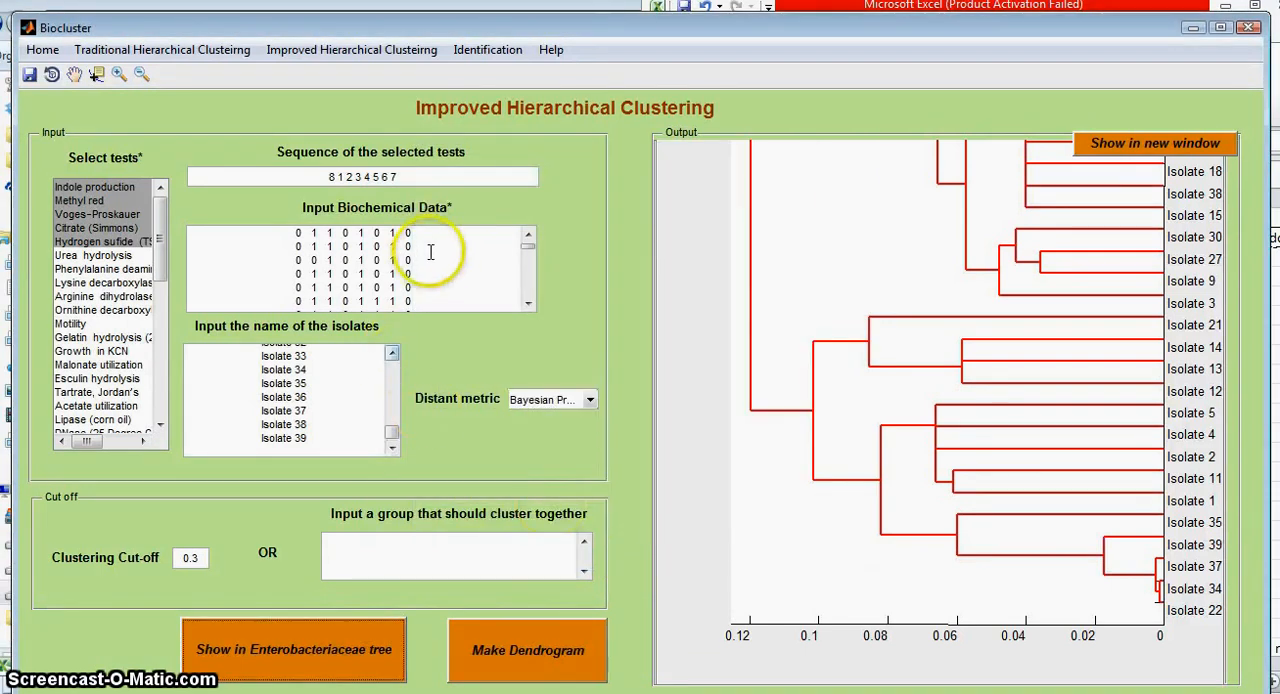
scroll(438, 290, "down", 5)
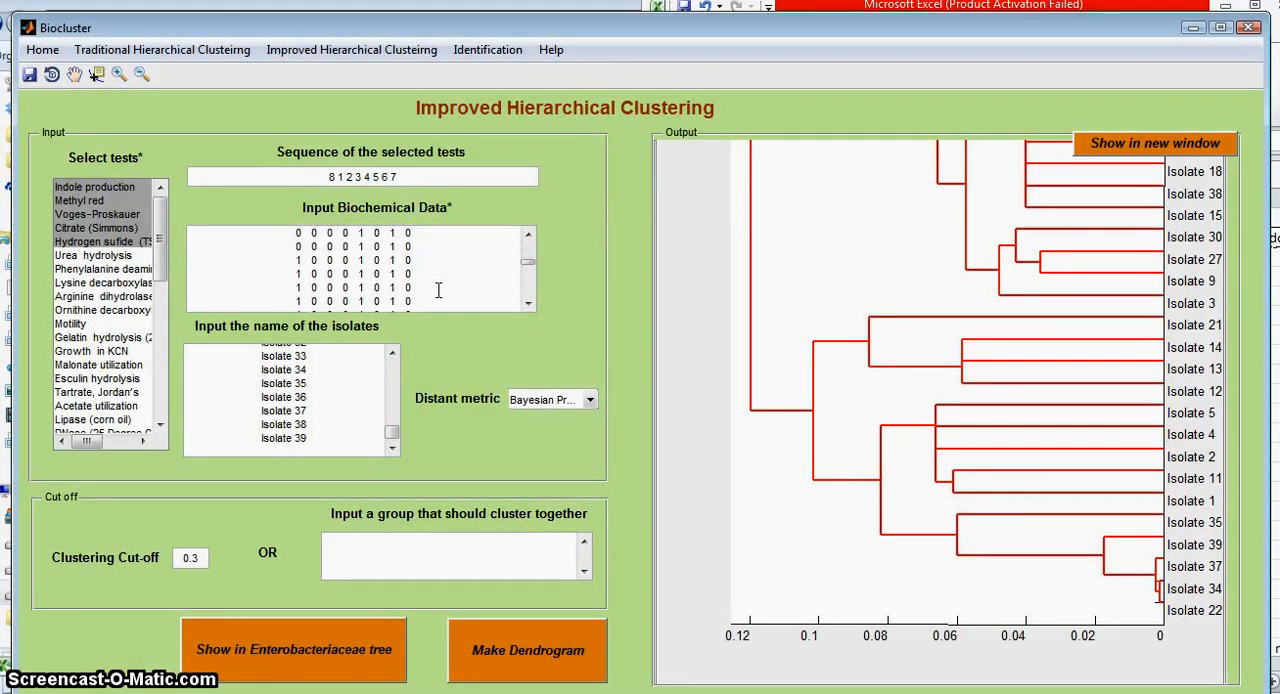
scroll(435, 280, "up", 1)
double_click(405, 271)
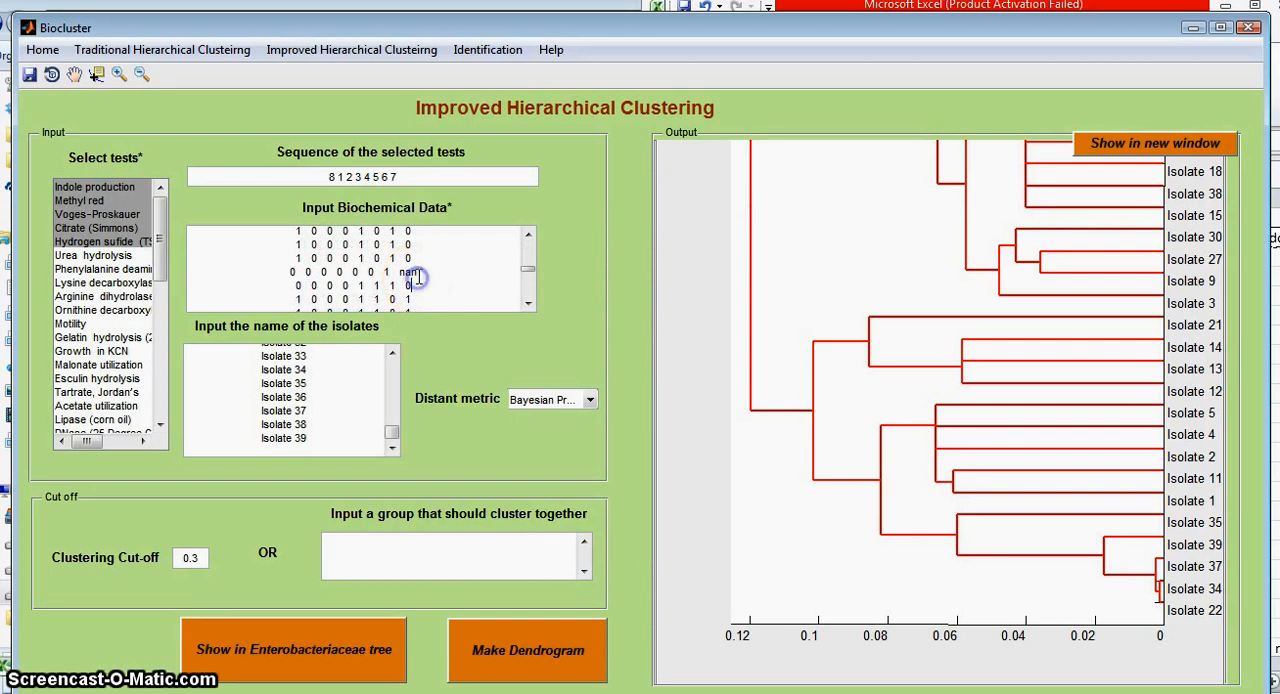
type("0")
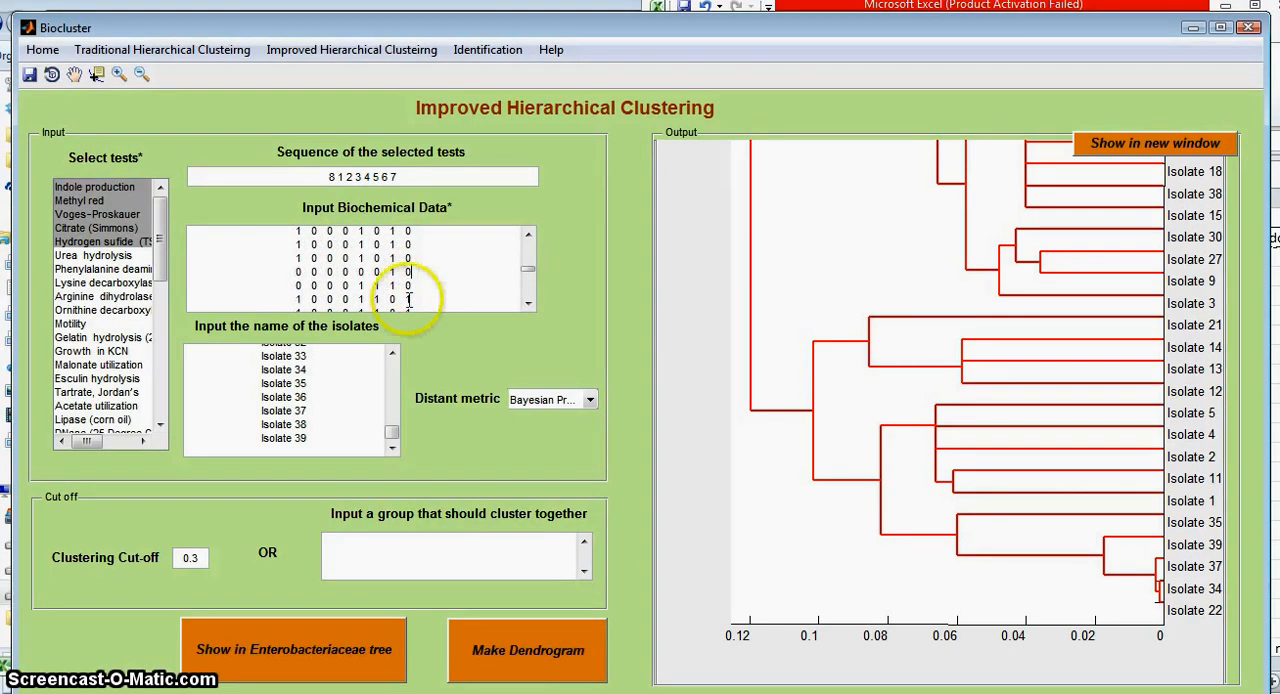
left_click(216, 651)
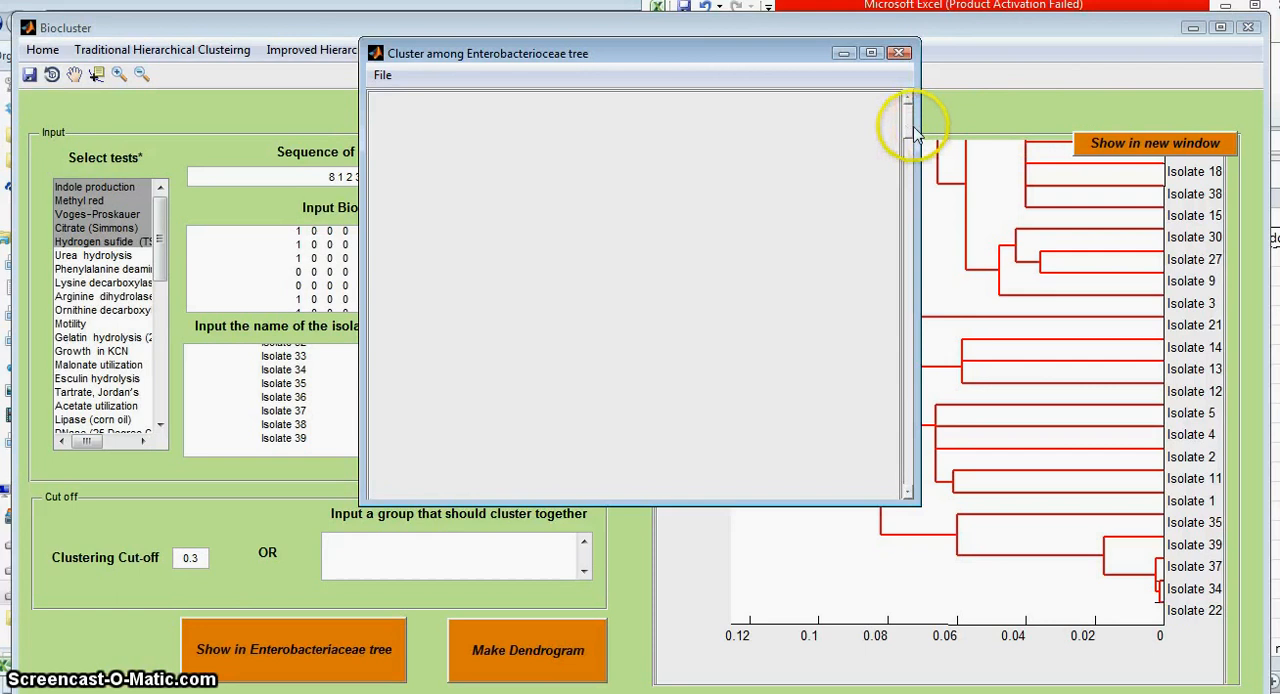
Step: Examine where the isolates fall among the reference species in the enlarged Enterobacteriaceae tree, and close its window
left_click_drag(908, 127, 908, 272)
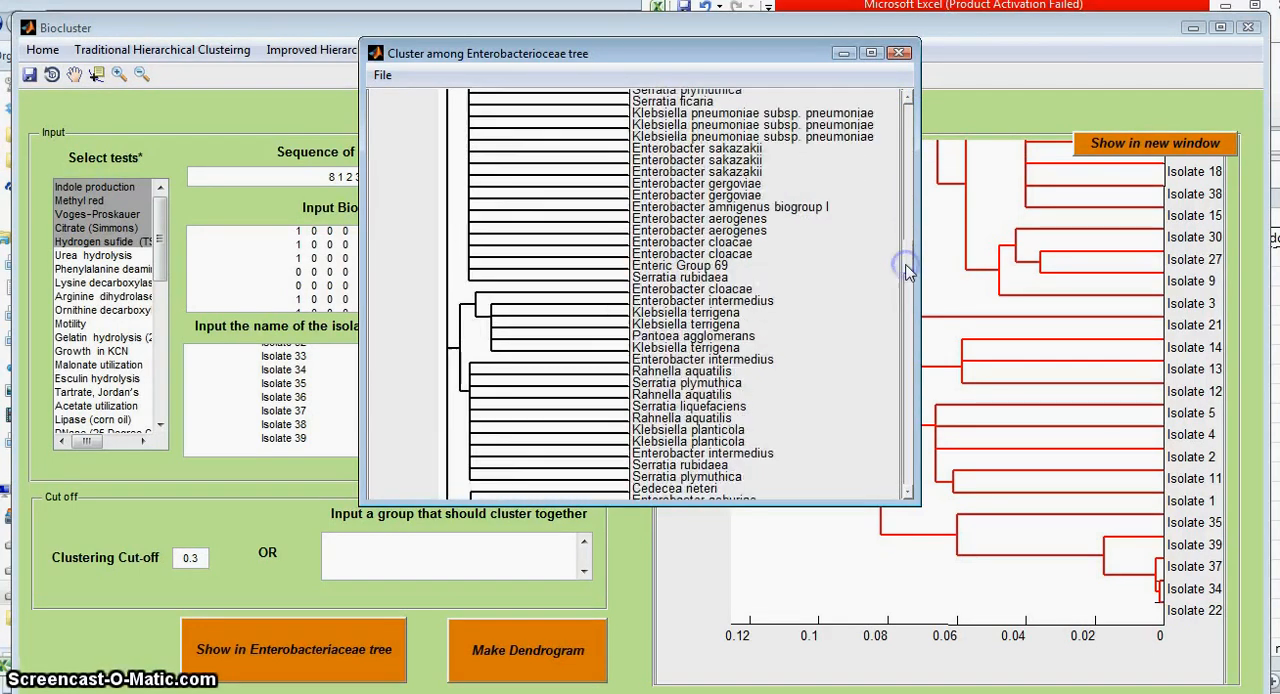
left_click(871, 52)
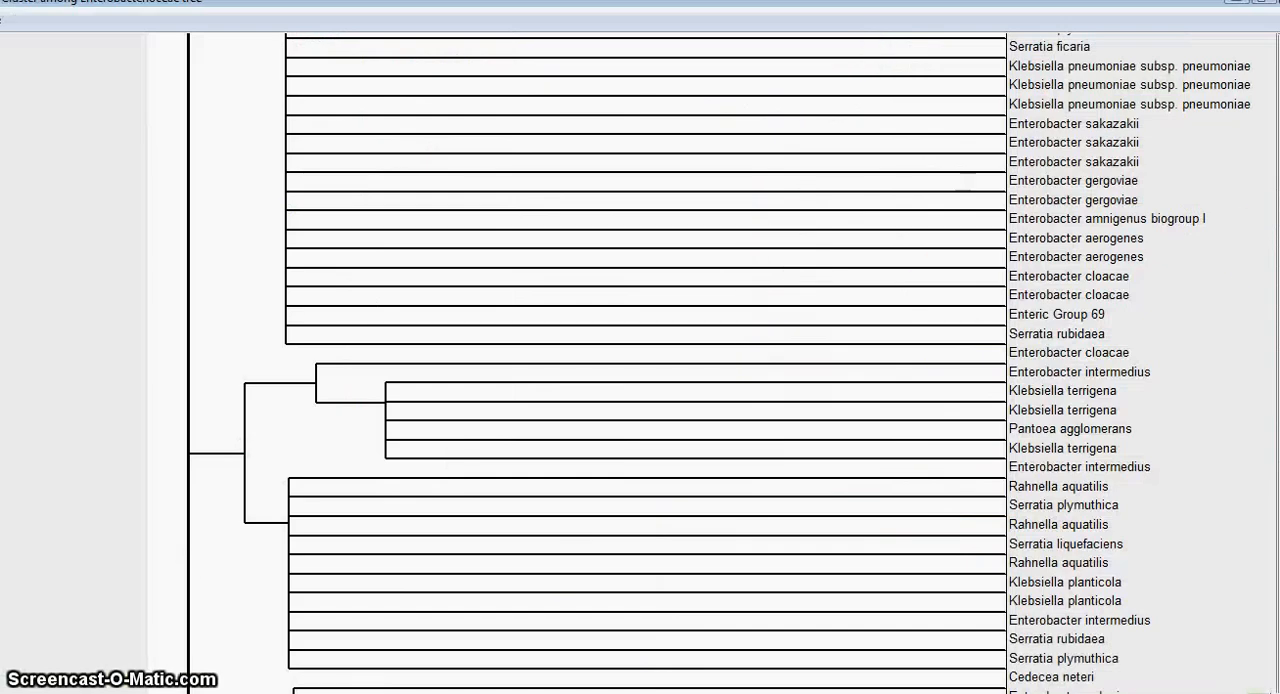
scroll(640, 362, "down", 20)
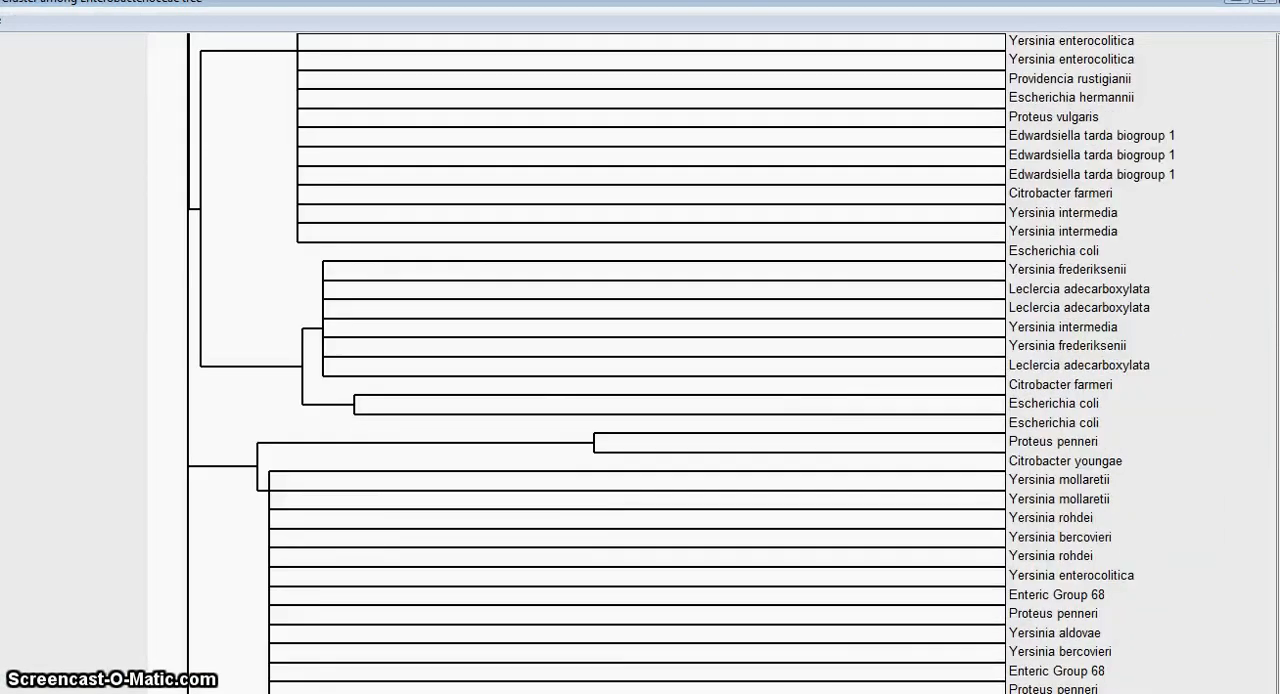
scroll(640, 363, "down", 5)
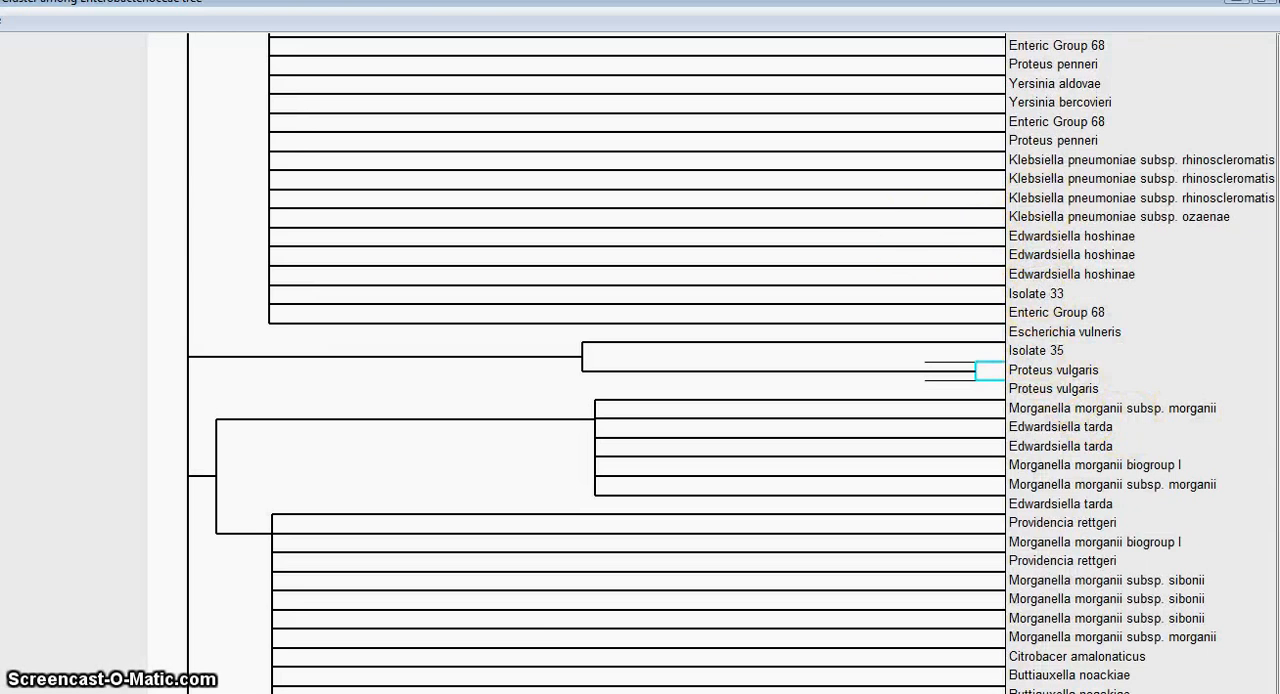
scroll(640, 363, "up", 2)
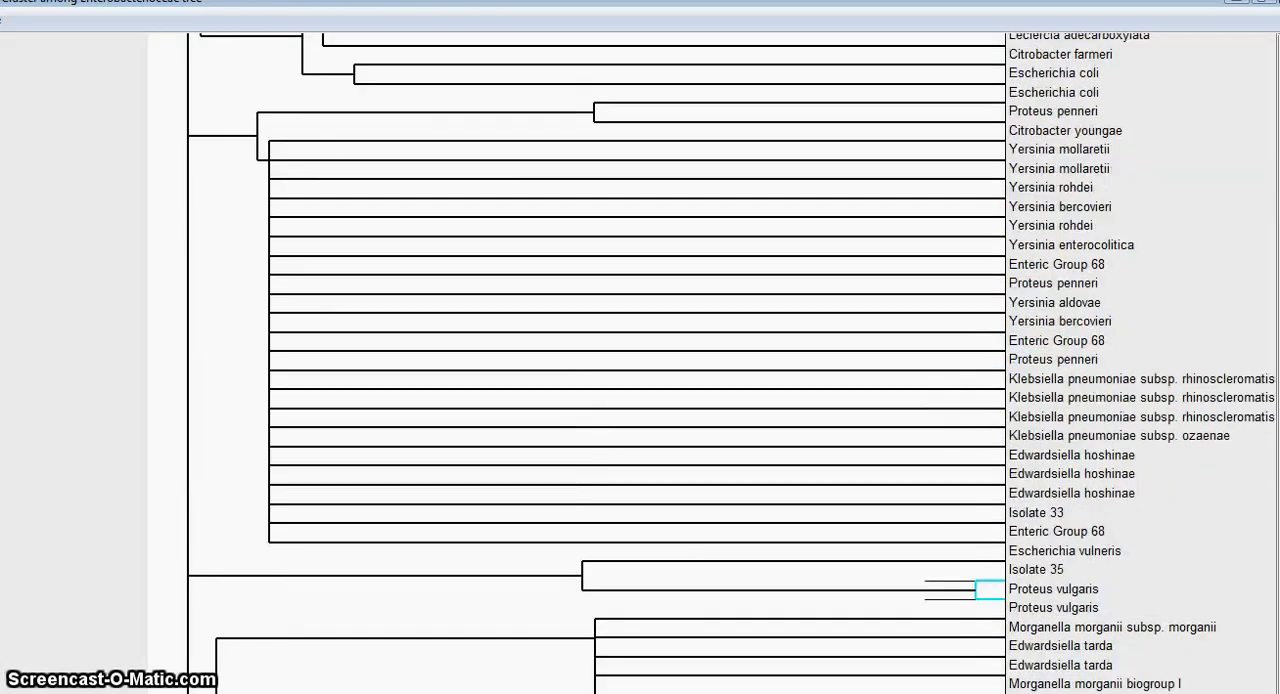
scroll(640, 363, "up", 6)
scroll(640, 363, "down", 10)
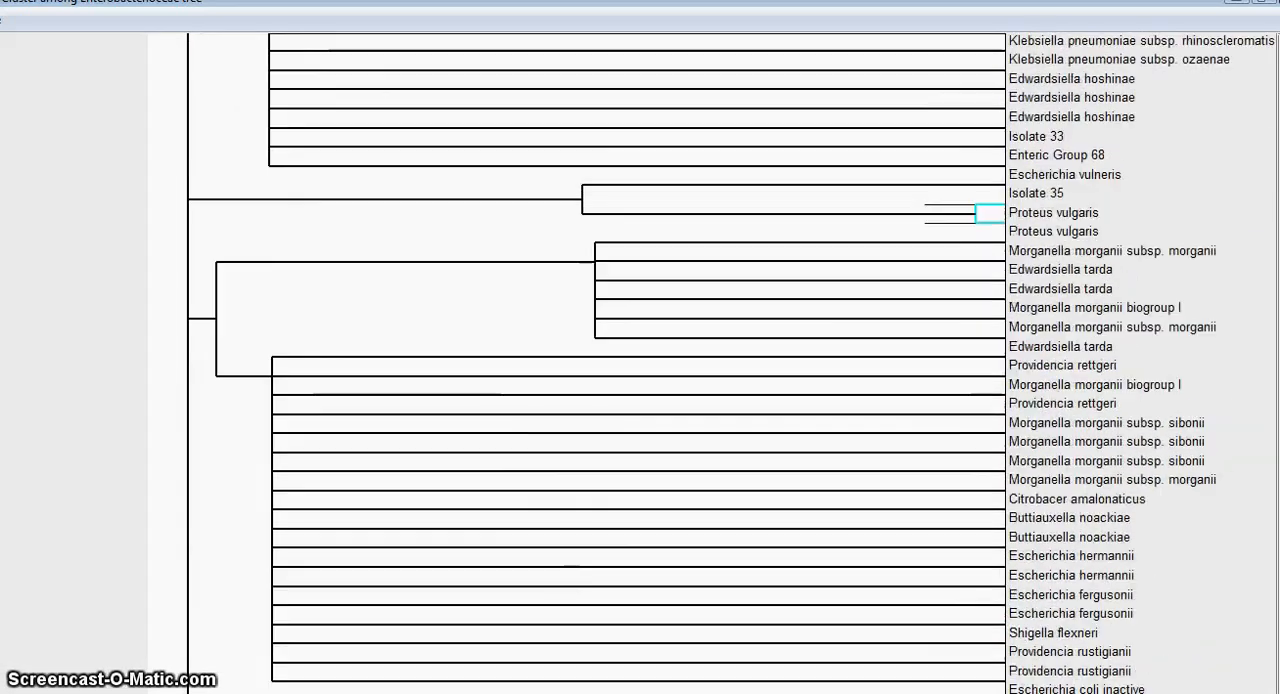
scroll(1063, 417, "down", 3)
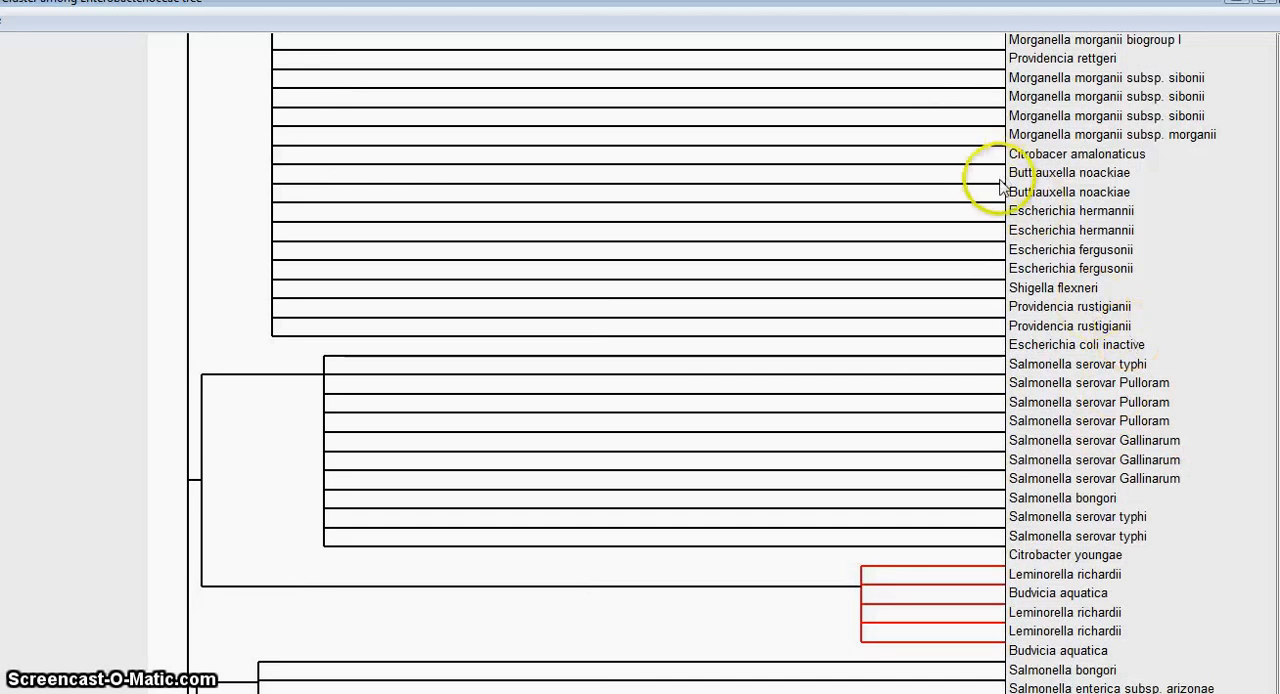
left_click(1237, 3)
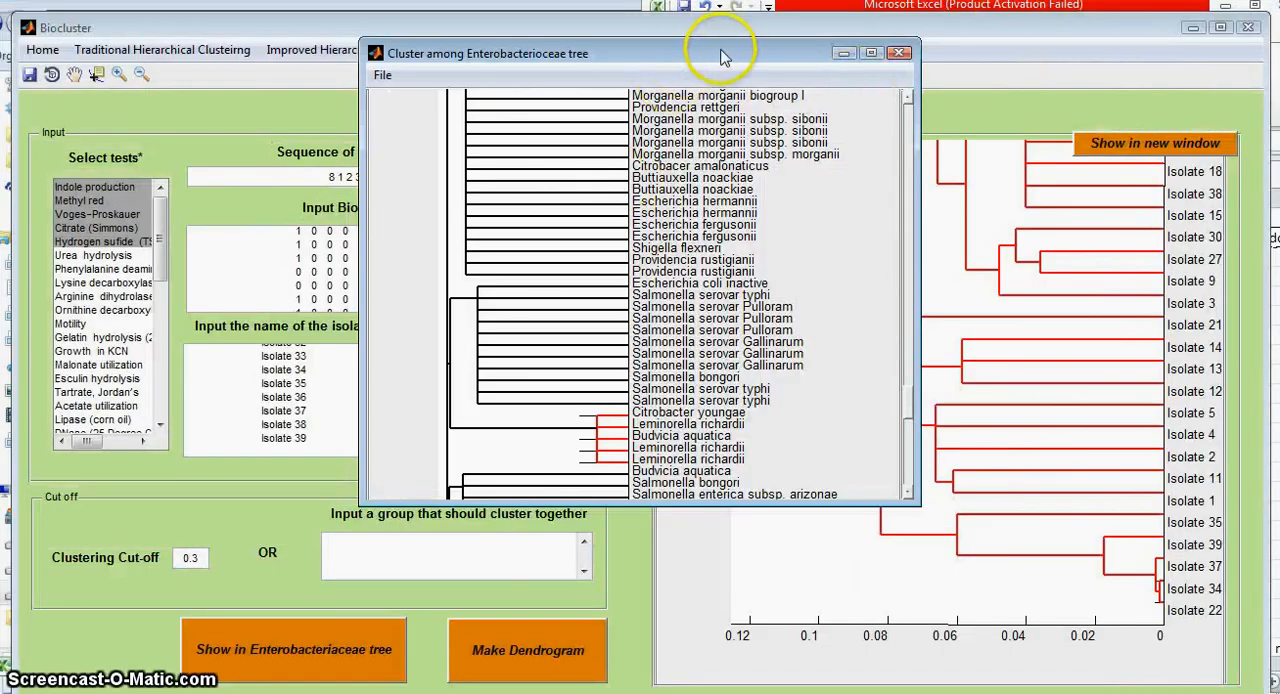
left_click_drag(714, 51, 534, 165)
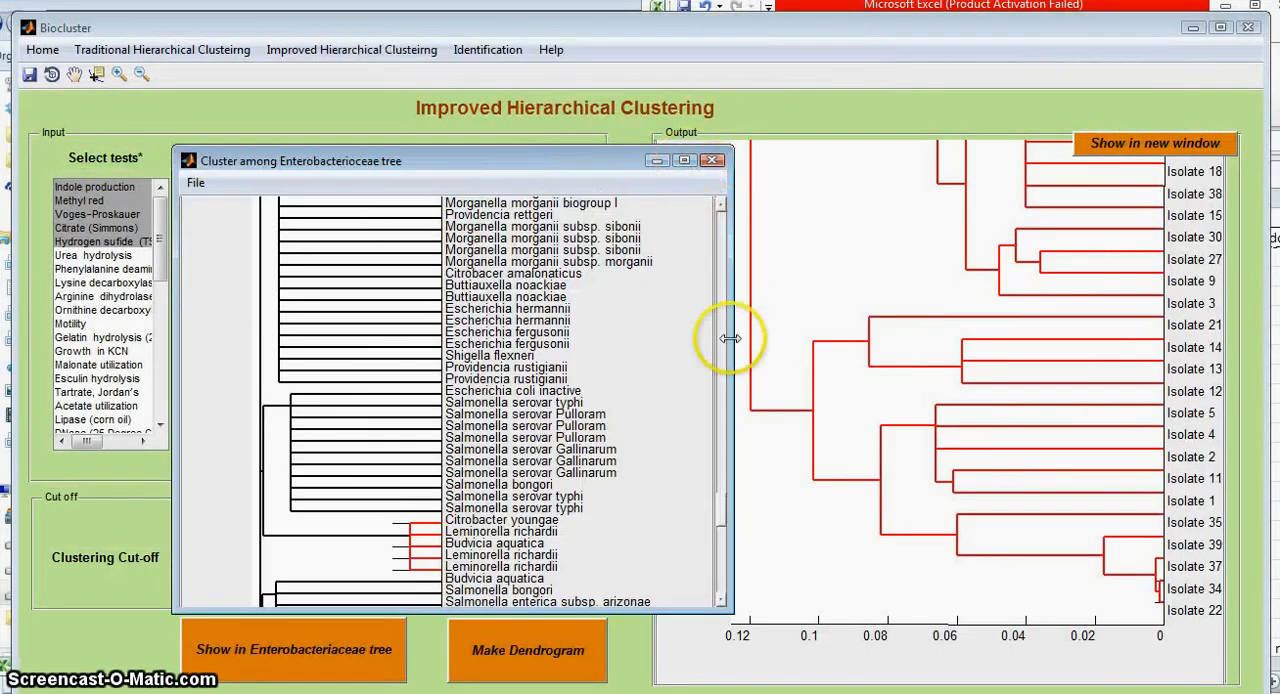
left_click(712, 160)
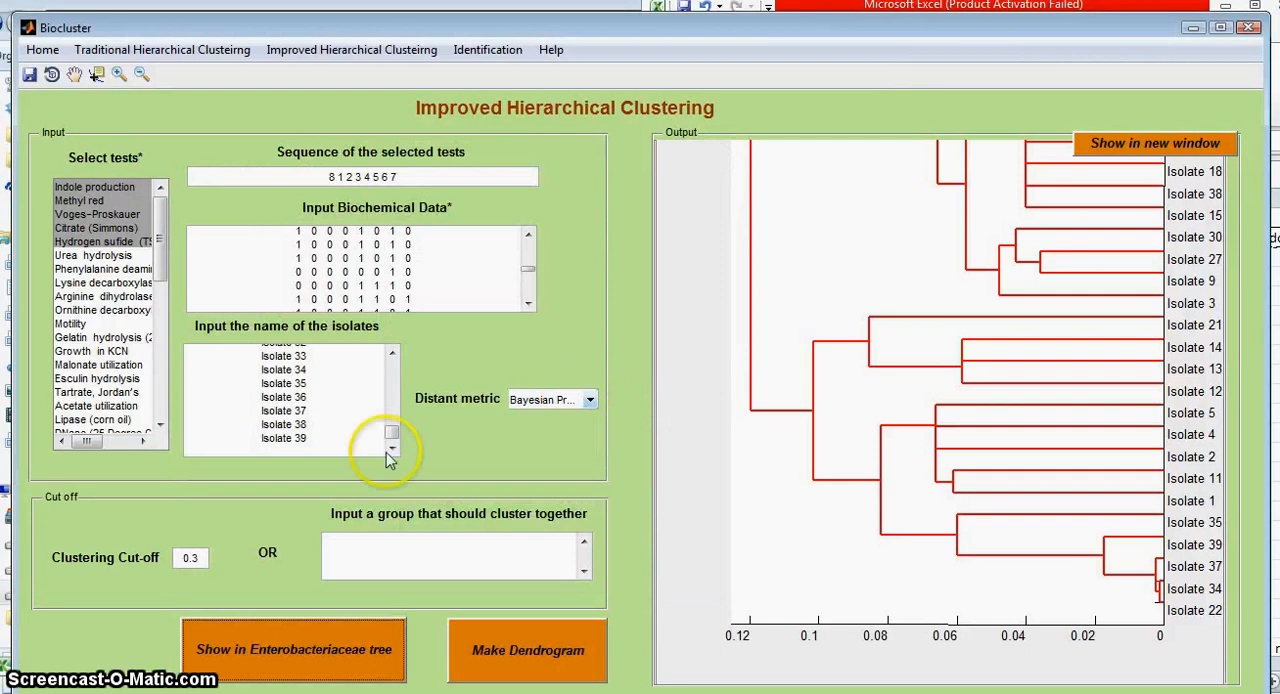
Step: Change the distance metric to Bayesian cost-function and show the isolates in the Enterobacteriaceae tree again
left_click(550, 399)
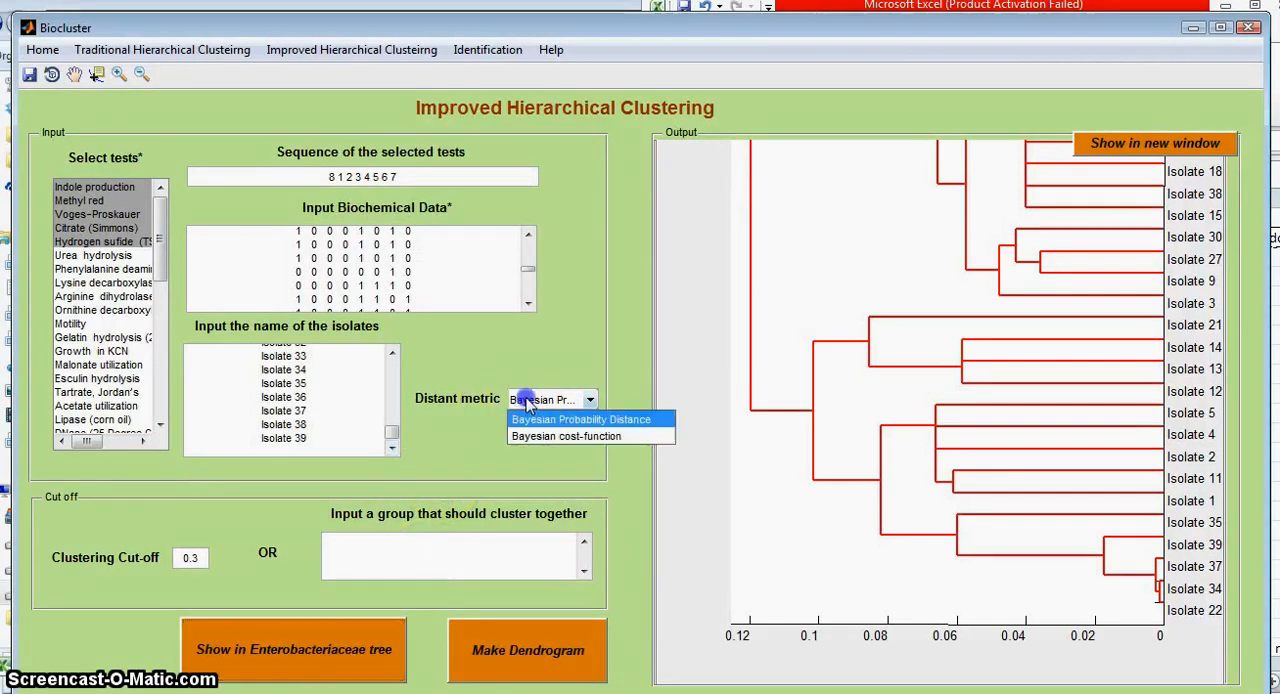
left_click(566, 437)
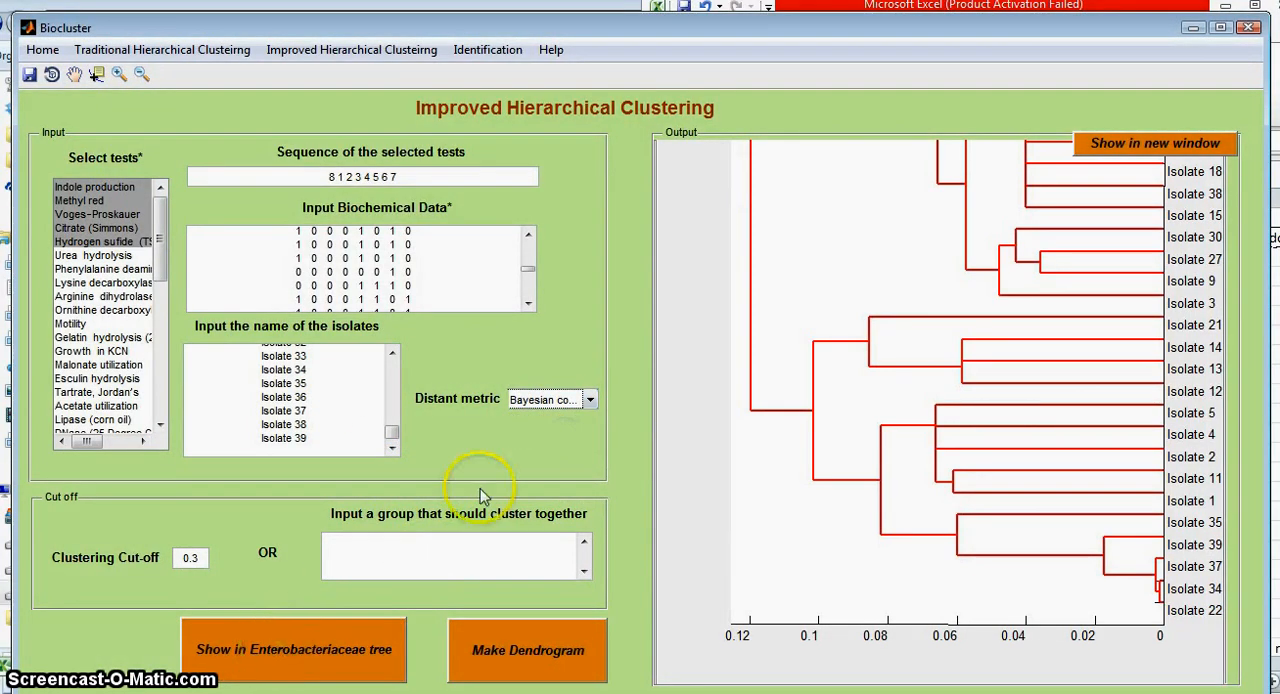
left_click(568, 399)
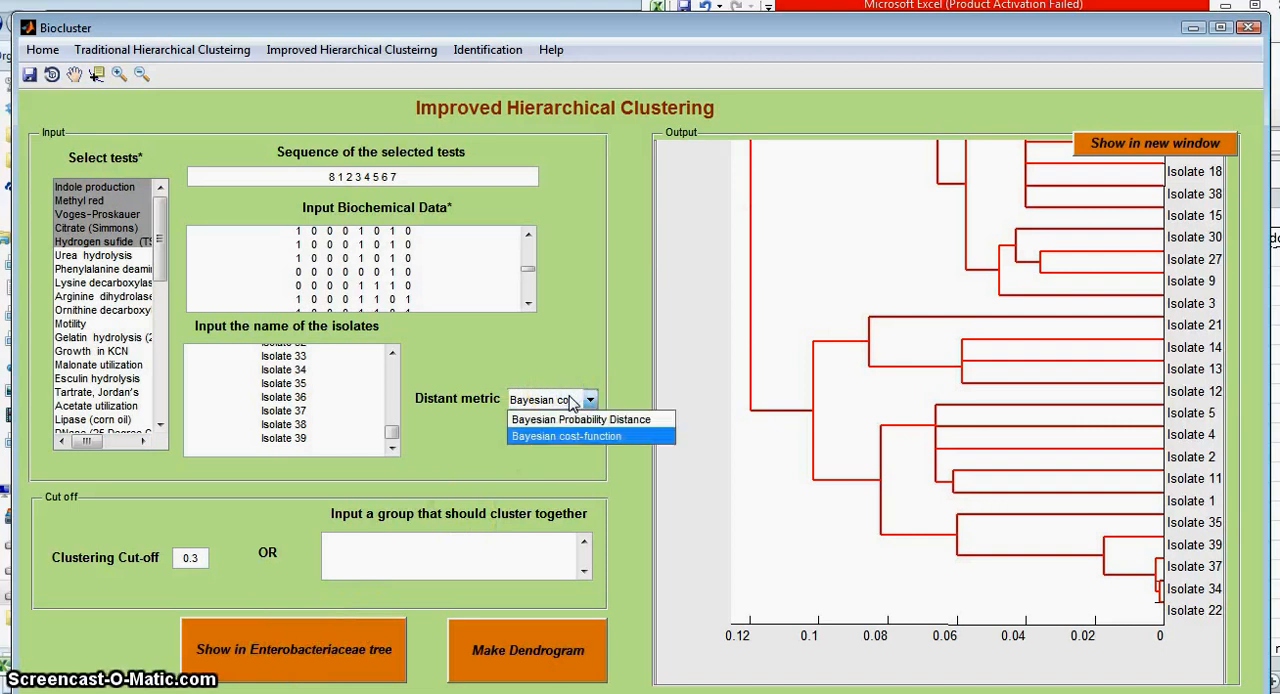
left_click(574, 400)
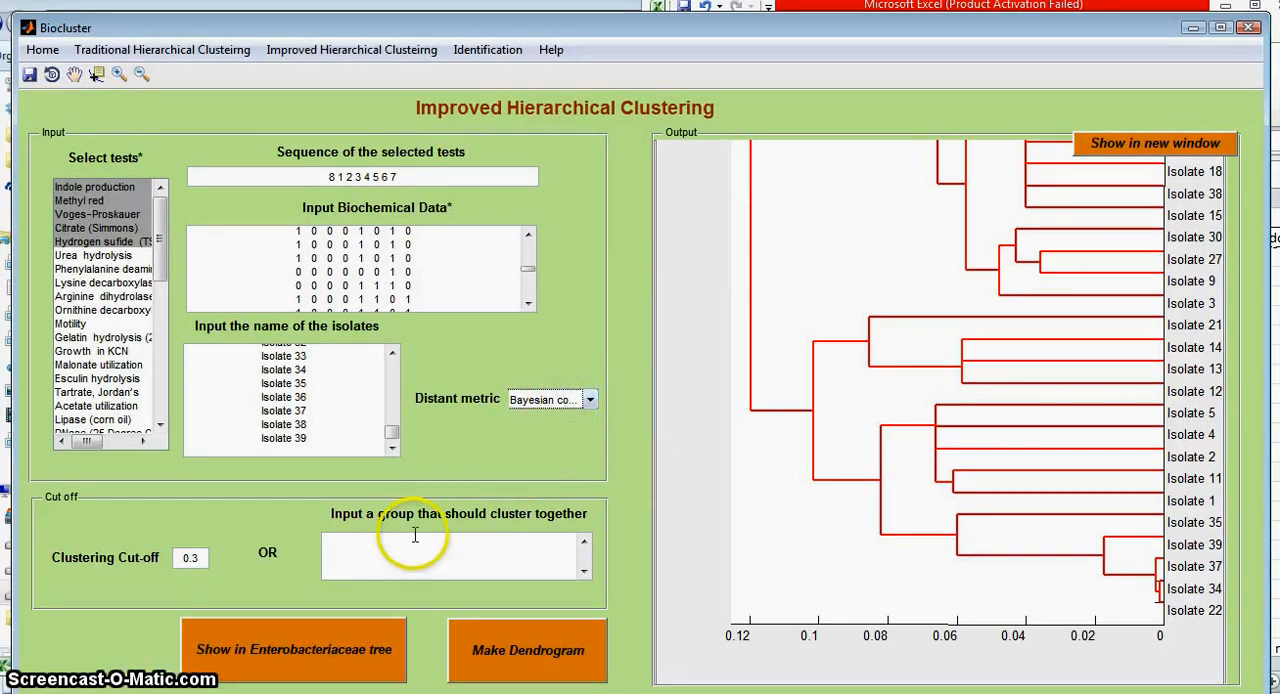
left_click(345, 642)
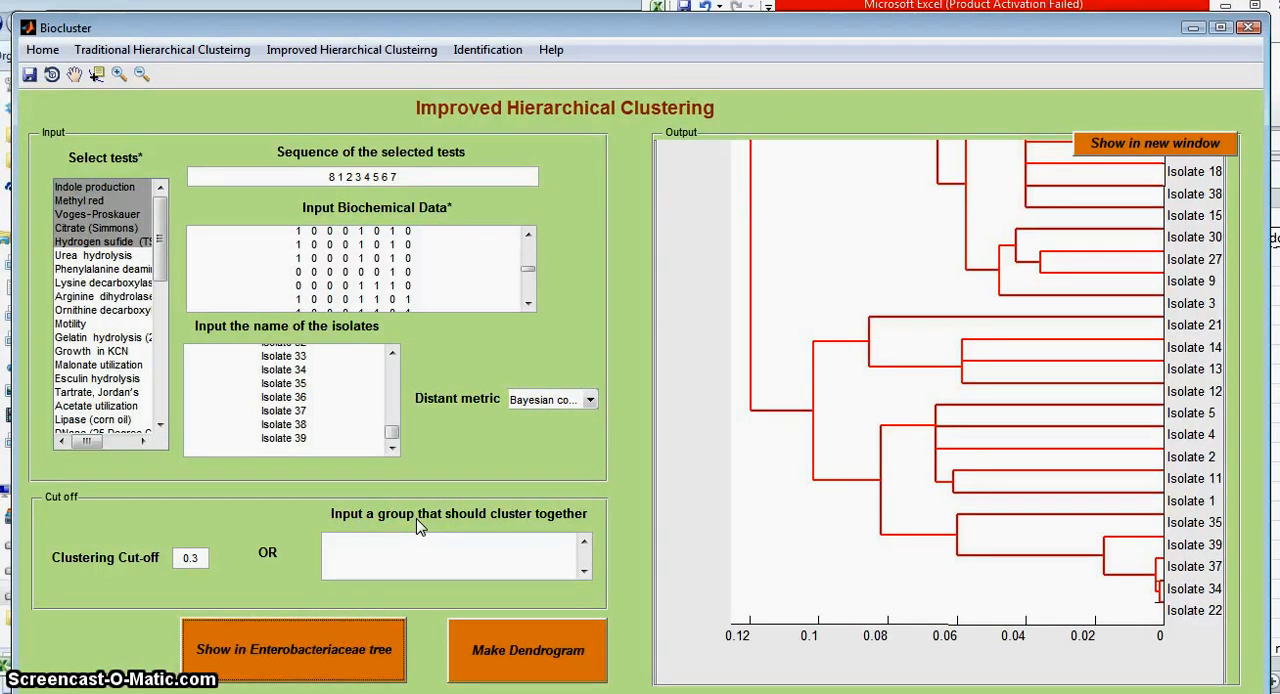
left_click(422, 520)
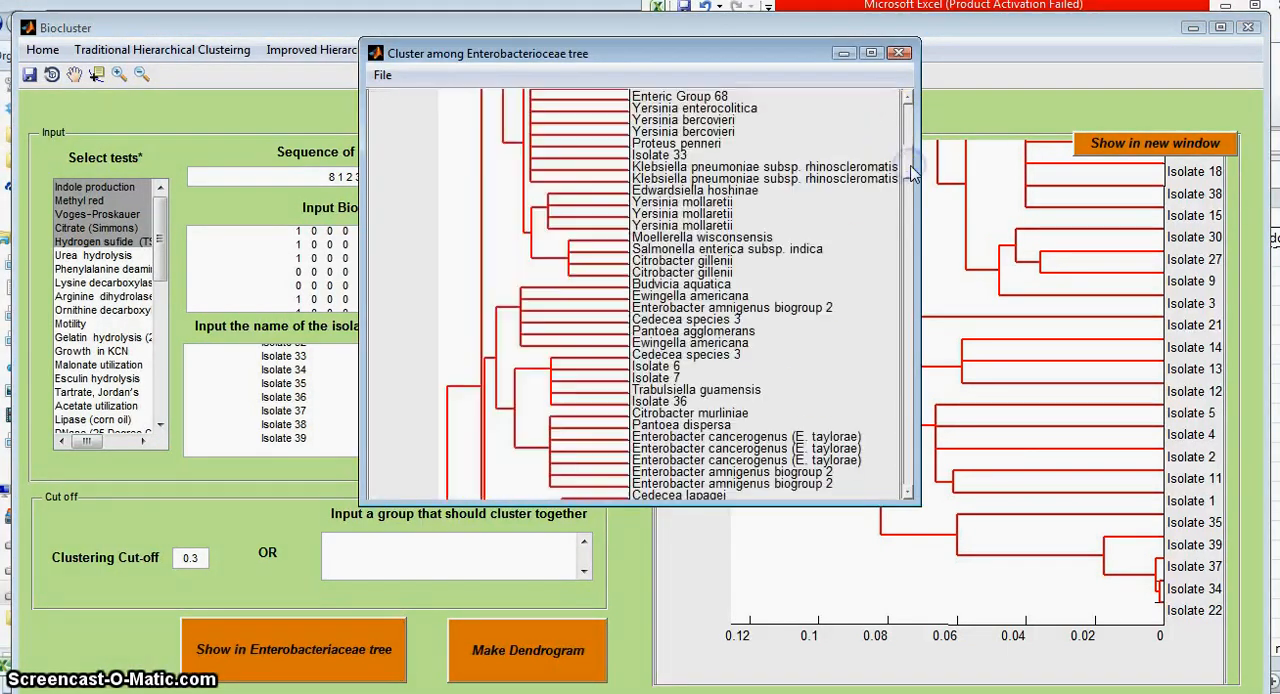
Step: Examine the positions of the isolates among the species in the cost-function Enterobacteriaceae tree, and close its window
scroll(913, 185, "down", 5)
scroll(913, 202, "down", 5)
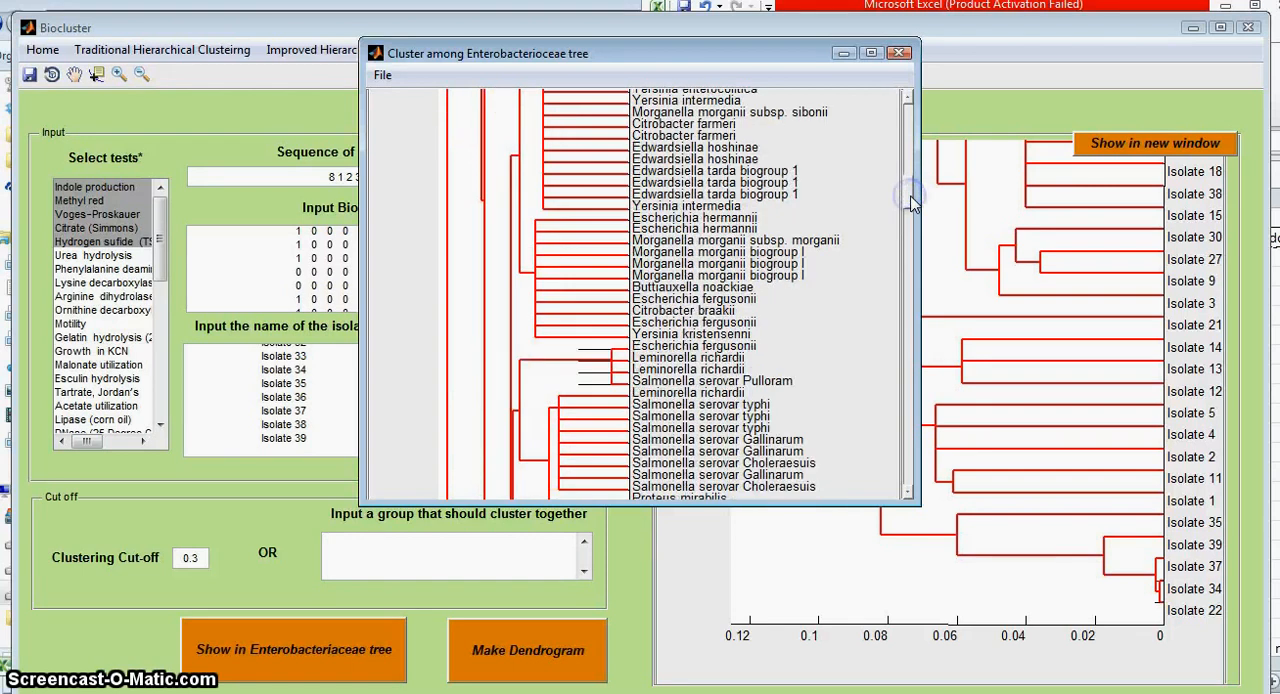
left_click_drag(911, 213, 913, 275)
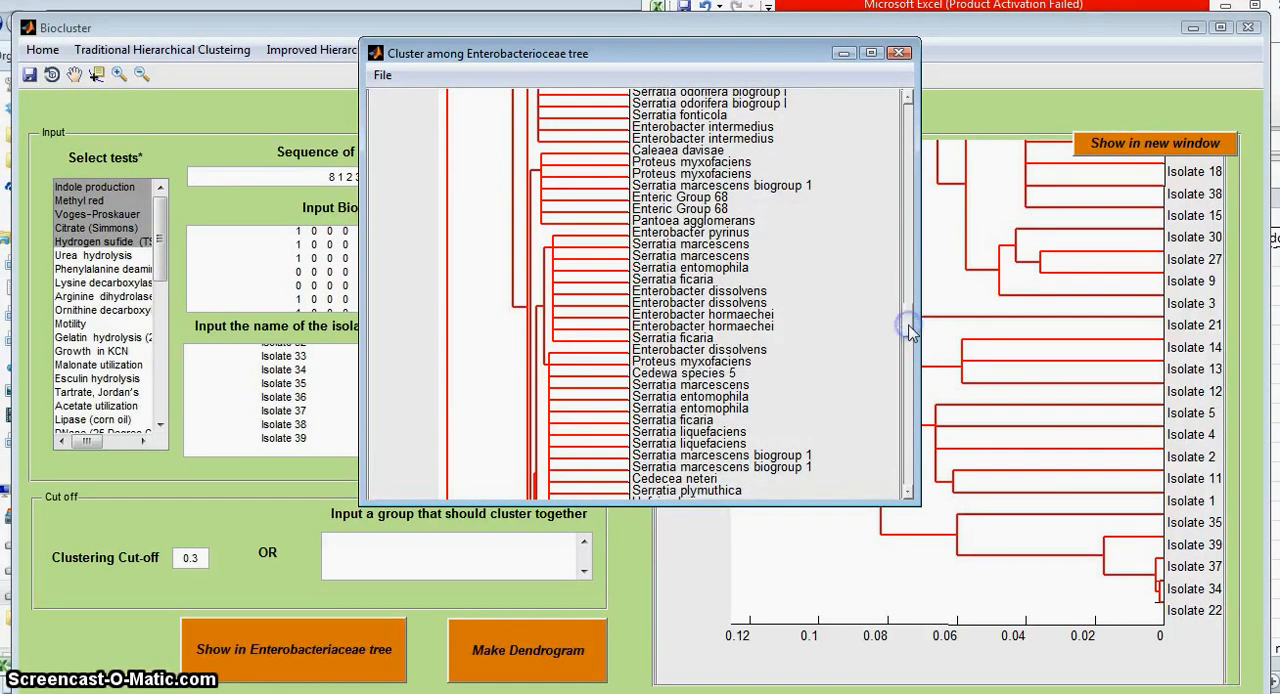
left_click_drag(910, 332, 905, 362)
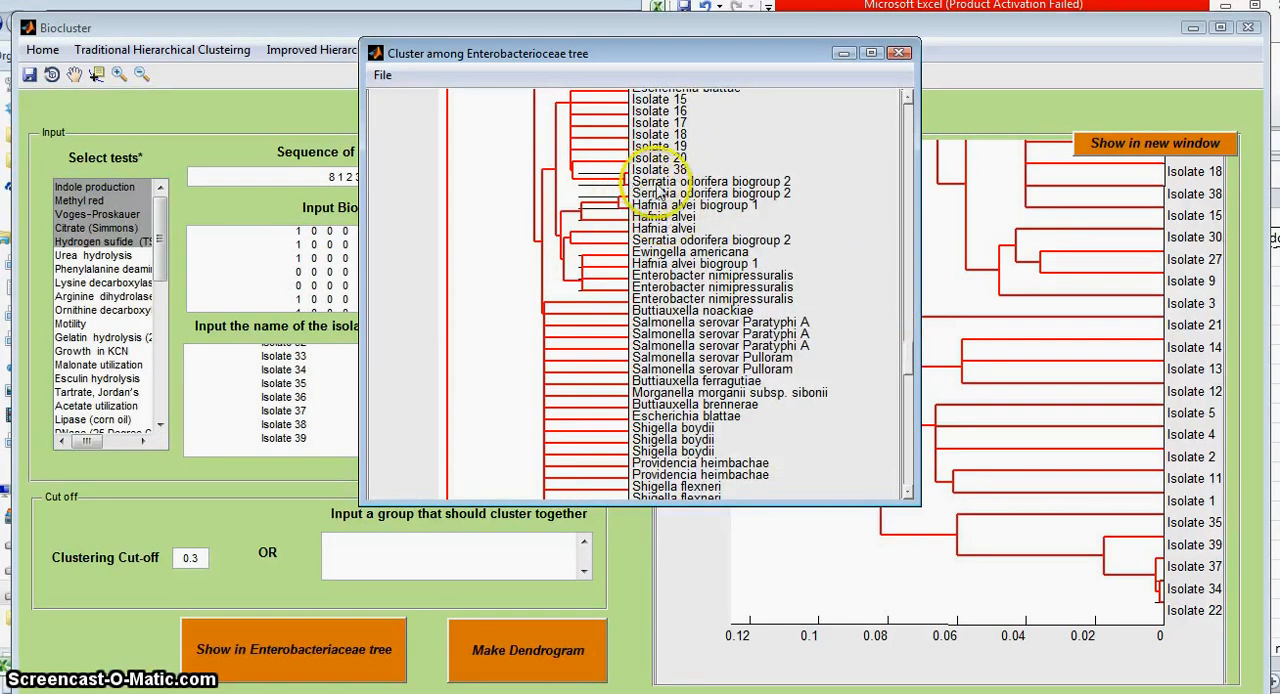
left_click_drag(906, 358, 910, 302)
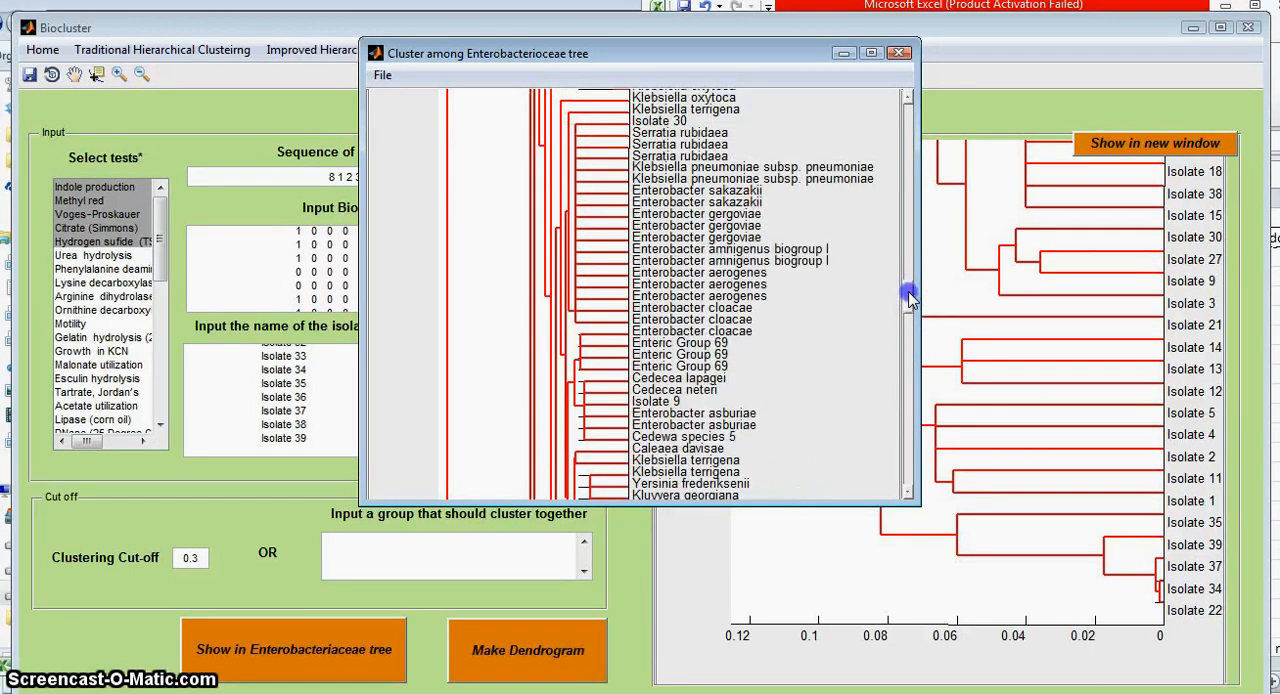
left_click(910, 280)
left_click(899, 54)
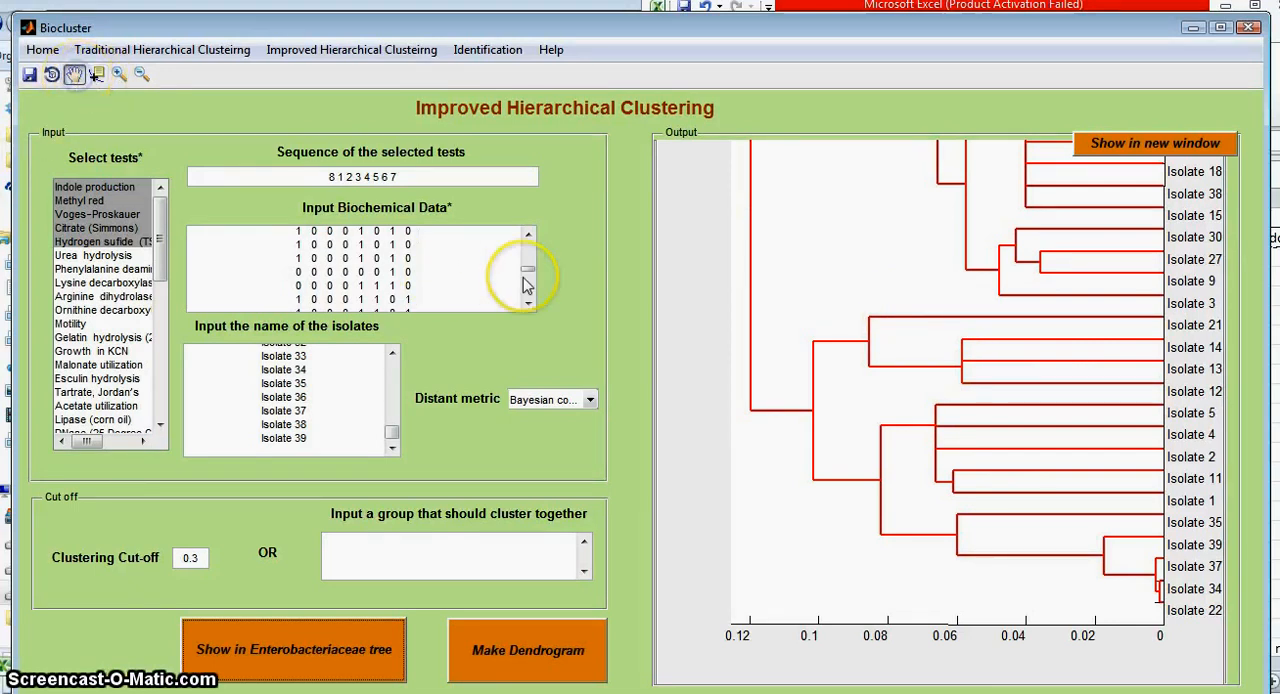
Step: Pan the output dendrogram within its display area and zoom in on the branch ends around Isolate 27
left_click_drag(1098, 396, 1037, 578)
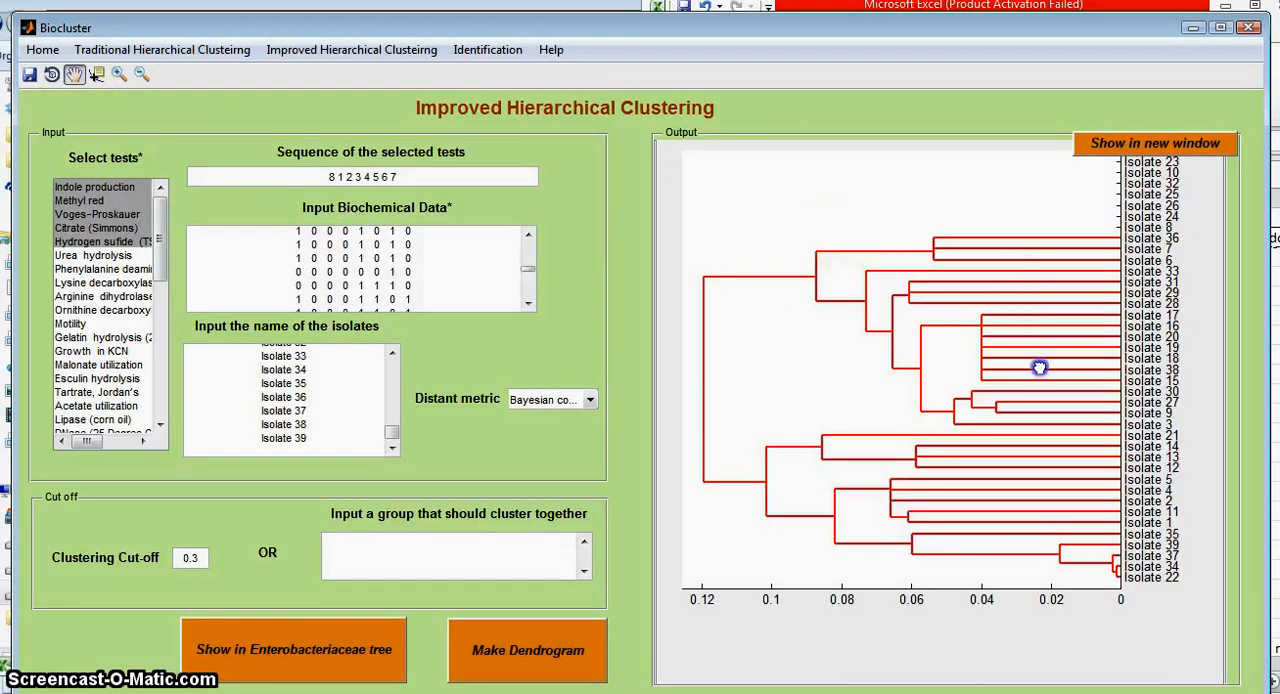
mouse_move(1039, 368)
left_mouse_down()
mouse_move(1046, 384)
mouse_move(1027, 387)
left_mouse_up()
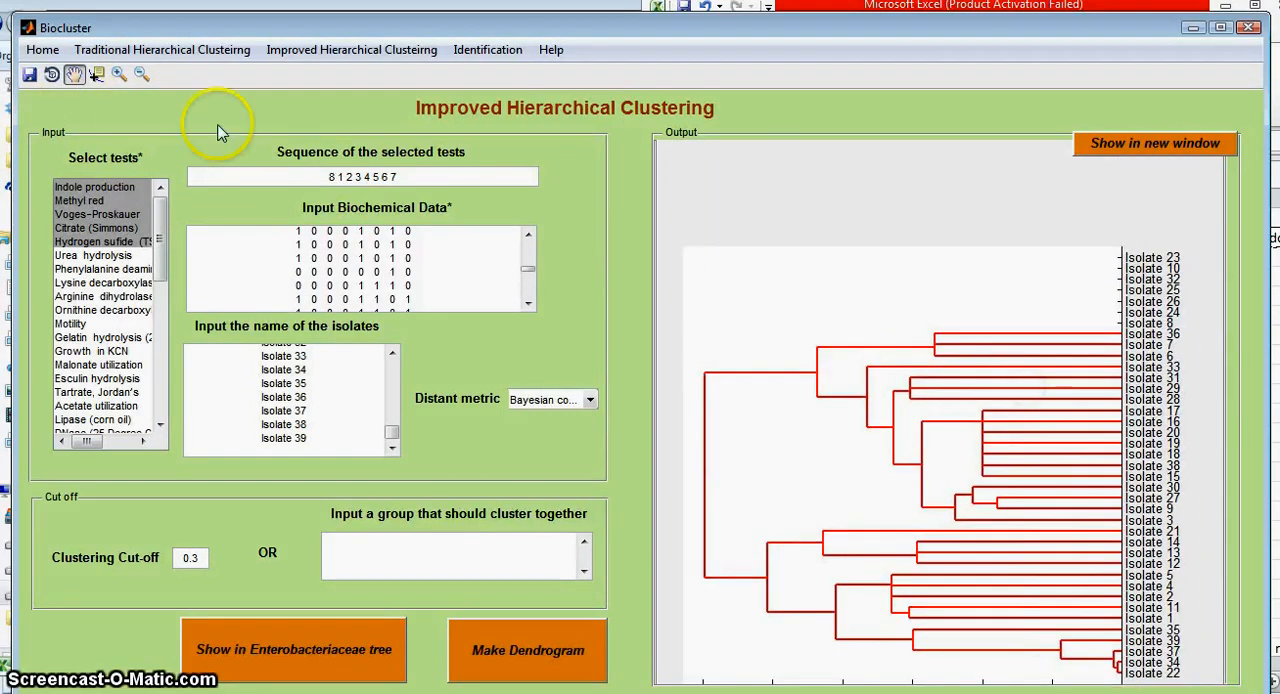
left_click(141, 74)
left_click(119, 74)
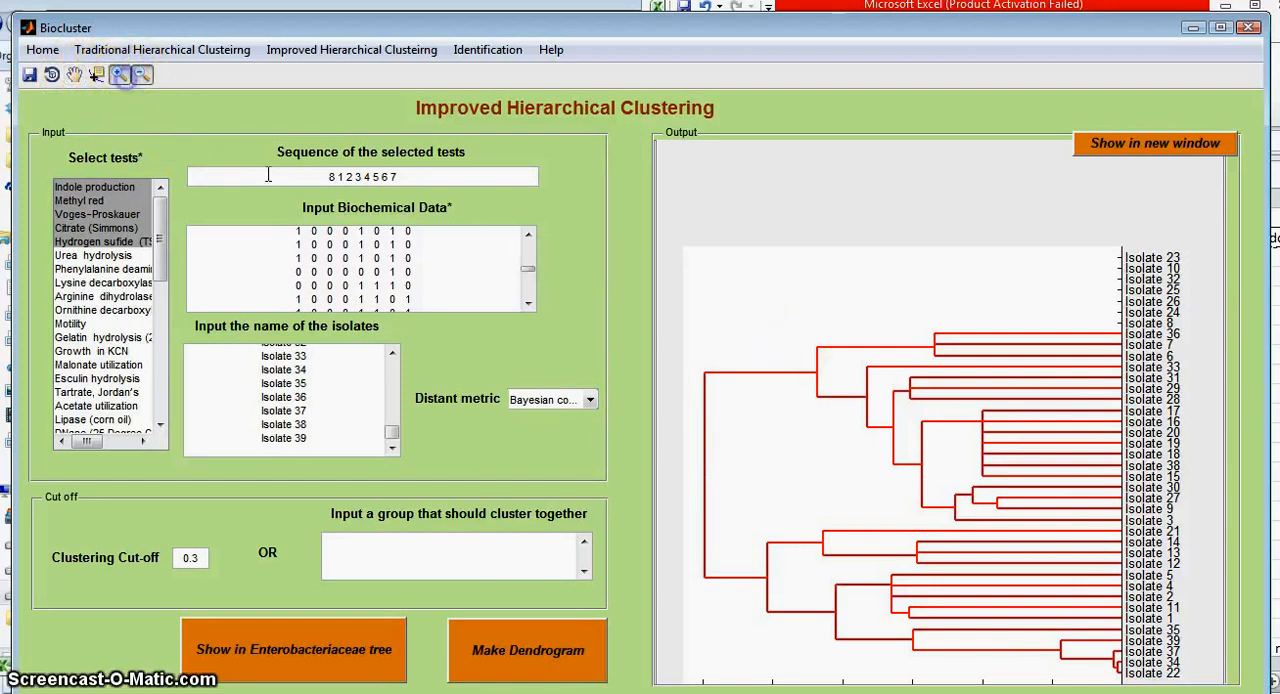
left_click(1119, 497)
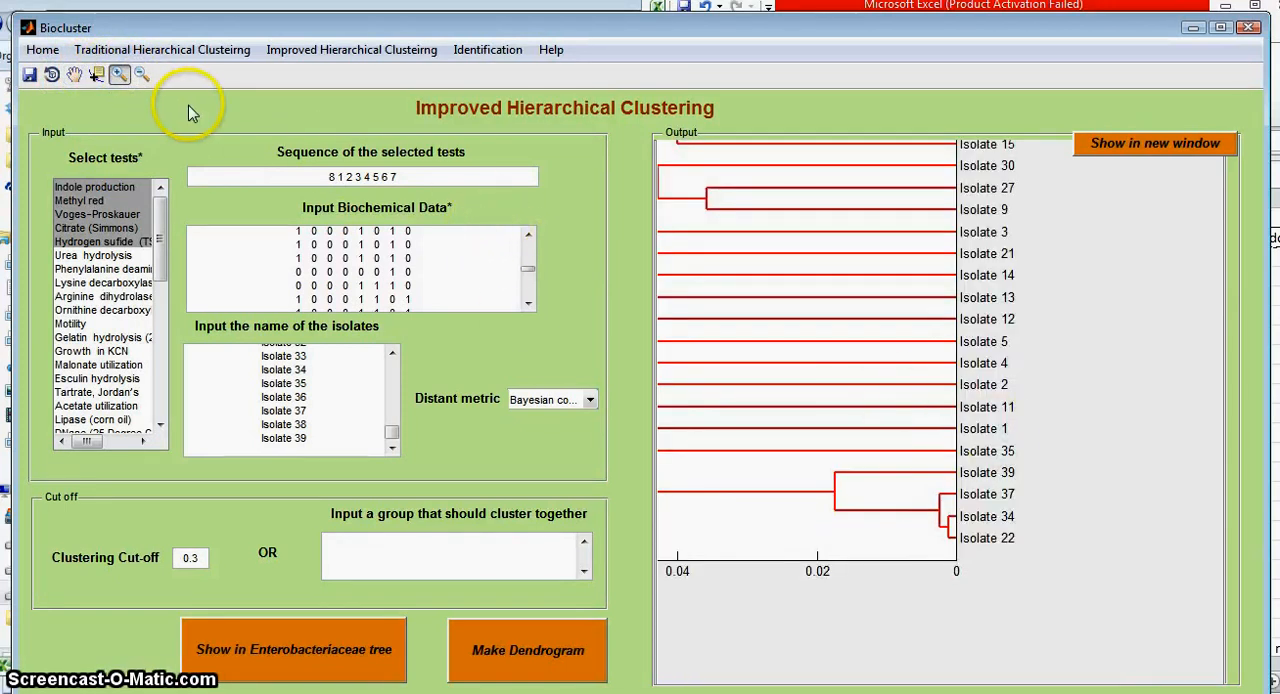
Step: Read the coordinates of the branch node joining Isolate 39 to Isolates 37, 34 and 22, and rotate the dendrogram upright
left_click(96, 75)
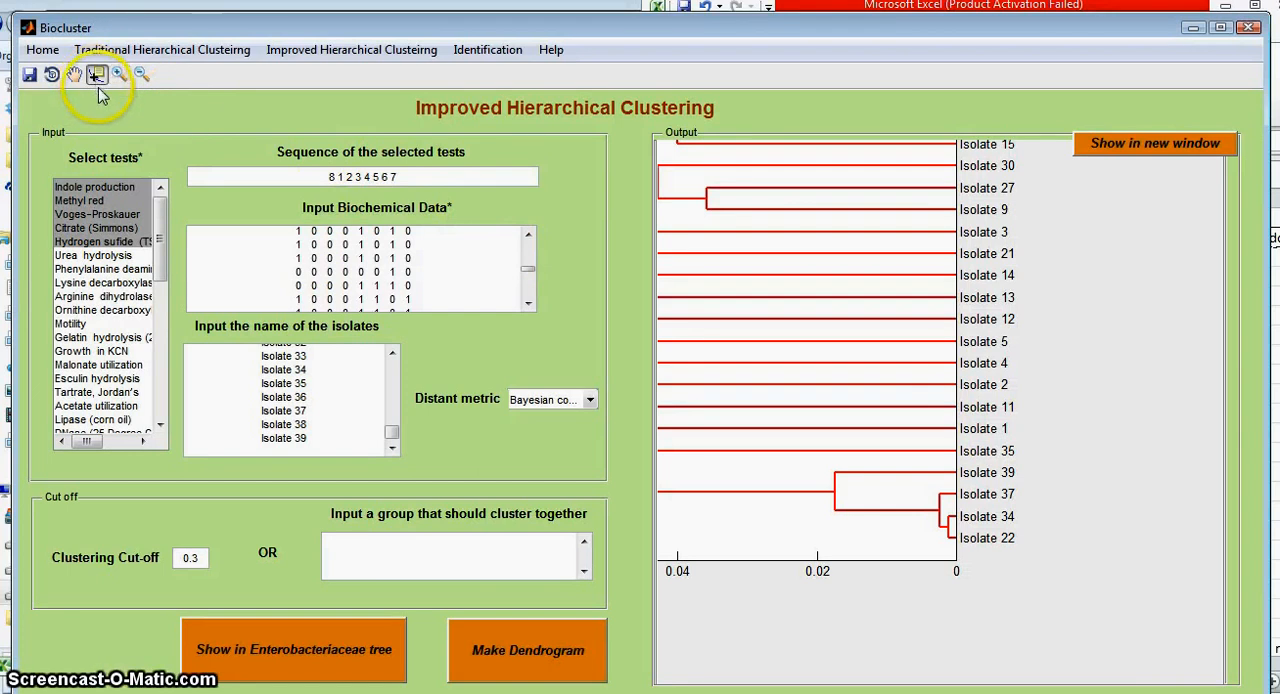
left_click(833, 492)
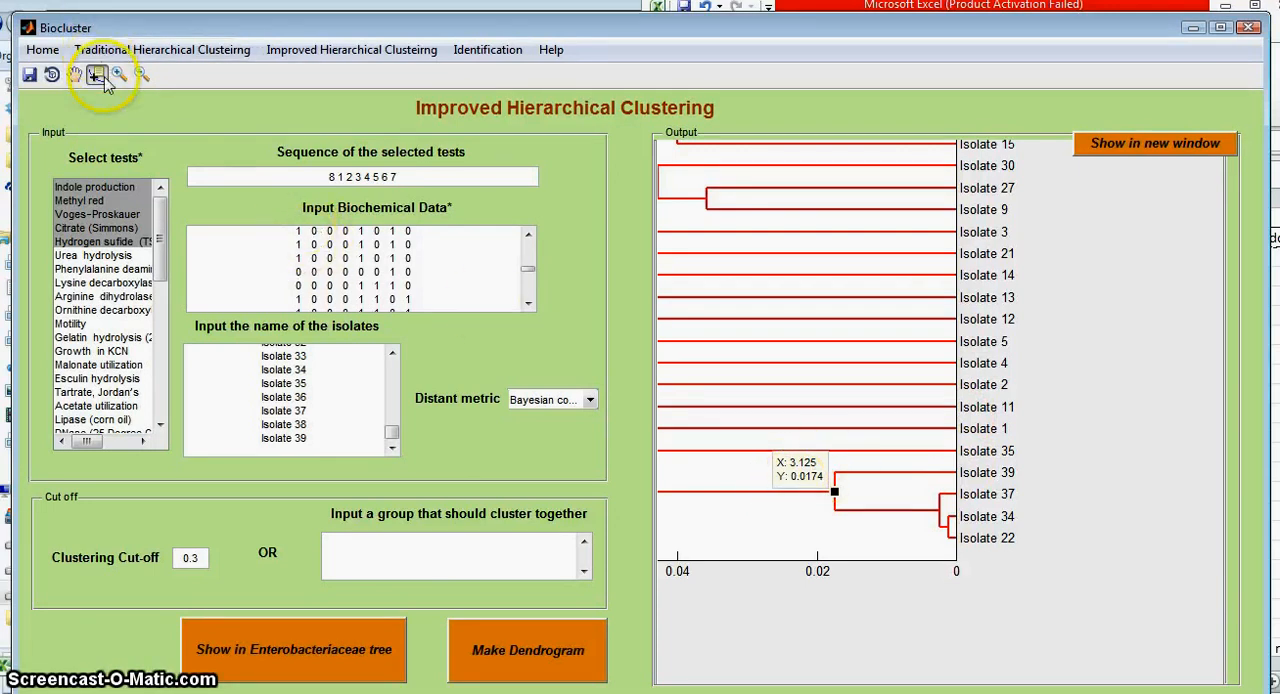
mouse_move(886, 457)
left_mouse_down()
mouse_move(909, 449)
mouse_move(837, 432)
mouse_move(869, 454)
left_mouse_up()
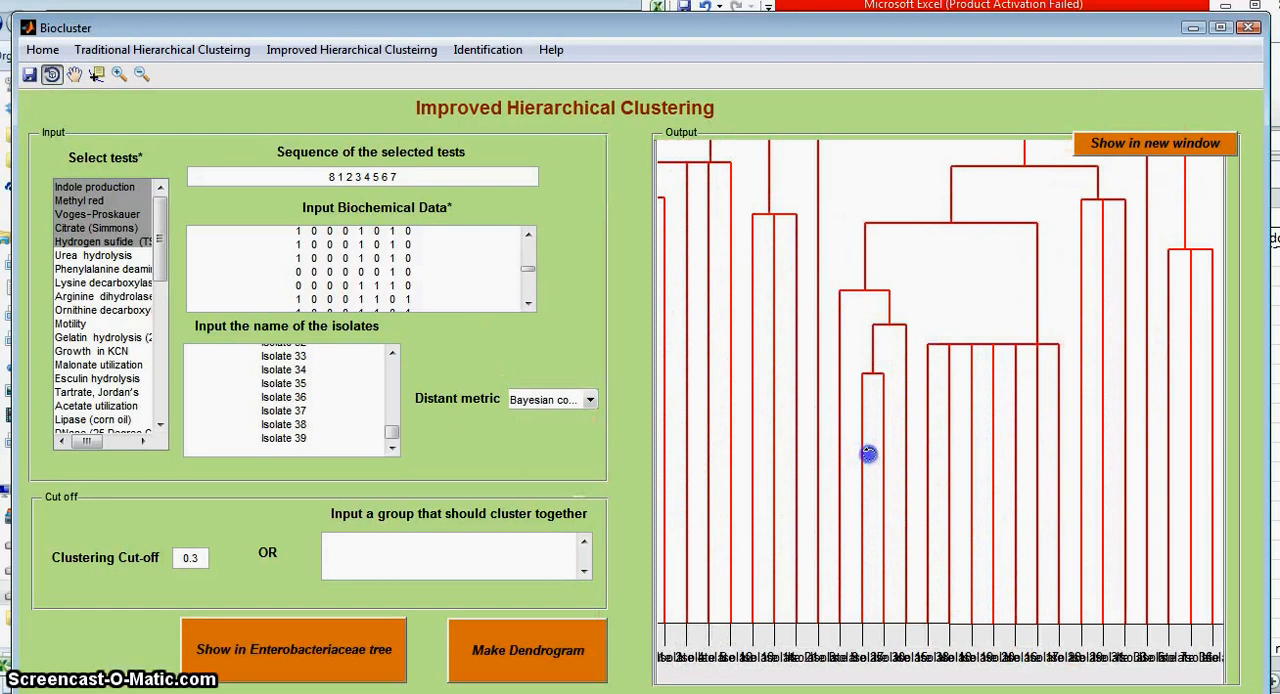
mouse_move(1037, 437)
left_mouse_down()
mouse_move(943, 397)
mouse_move(951, 429)
mouse_move(1037, 451)
left_mouse_up()
Step: Zoom out the output dendrogram and reposition it to view the whole tree in the display area
left_click(141, 74)
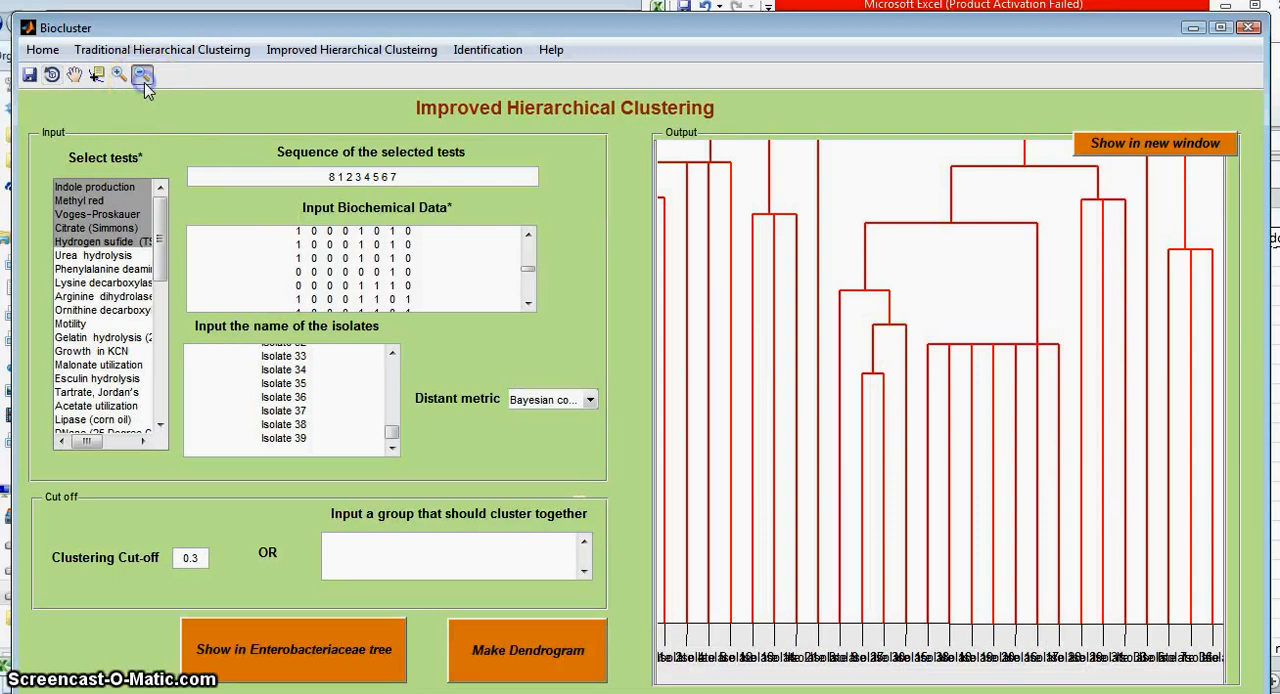
left_click(835, 418)
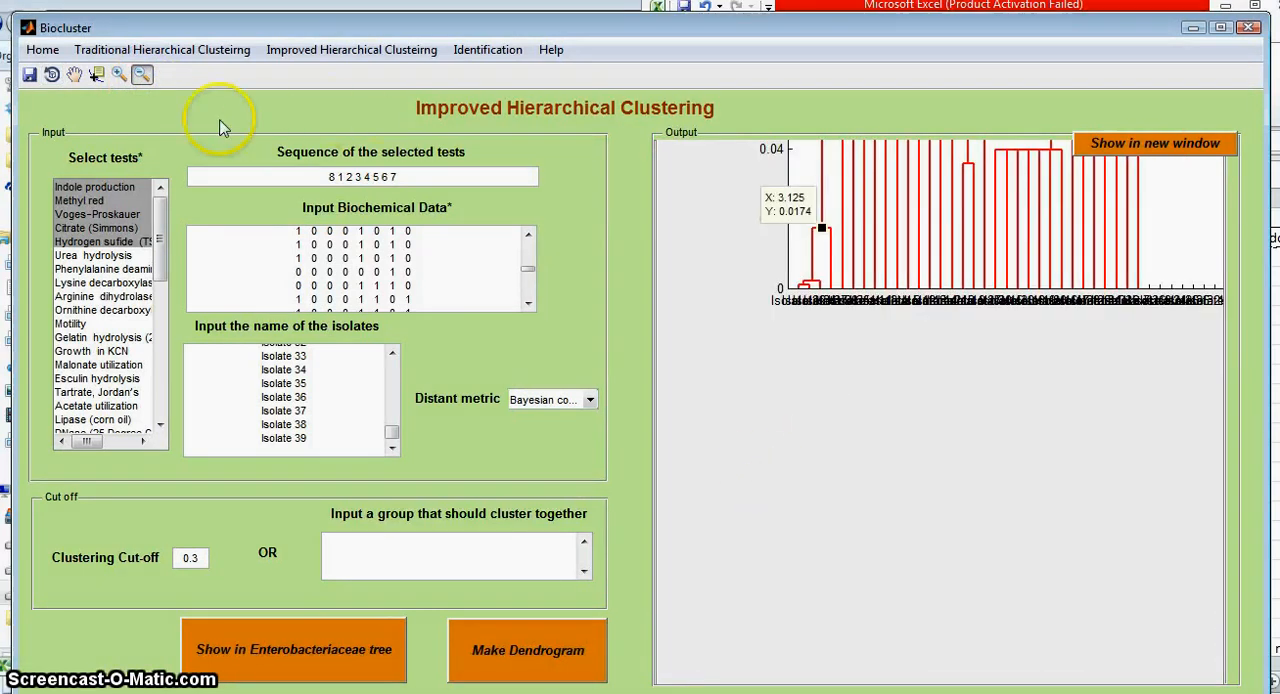
left_click(54, 80)
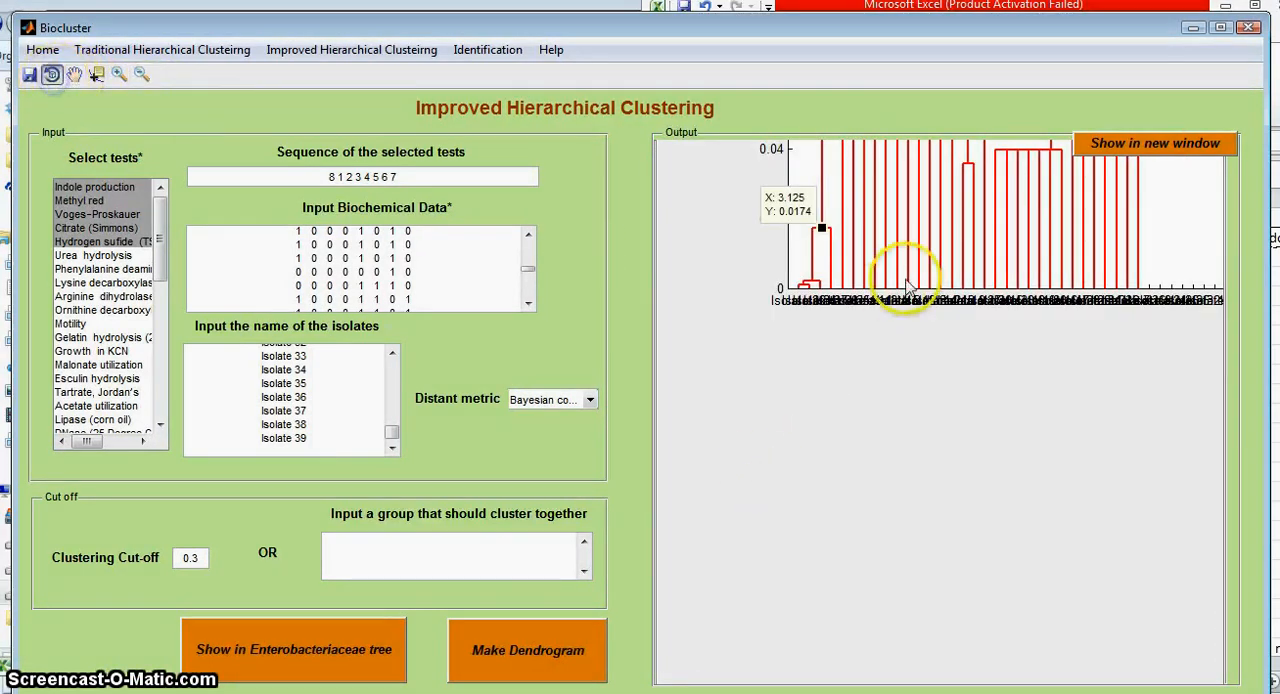
mouse_move(949, 283)
left_mouse_down()
mouse_move(929, 310)
mouse_move(809, 277)
mouse_move(802, 237)
mouse_move(1097, 200)
mouse_move(846, 257)
mouse_move(877, 274)
mouse_move(884, 259)
mouse_move(960, 277)
mouse_move(980, 266)
mouse_move(965, 256)
mouse_move(962, 303)
left_mouse_up()
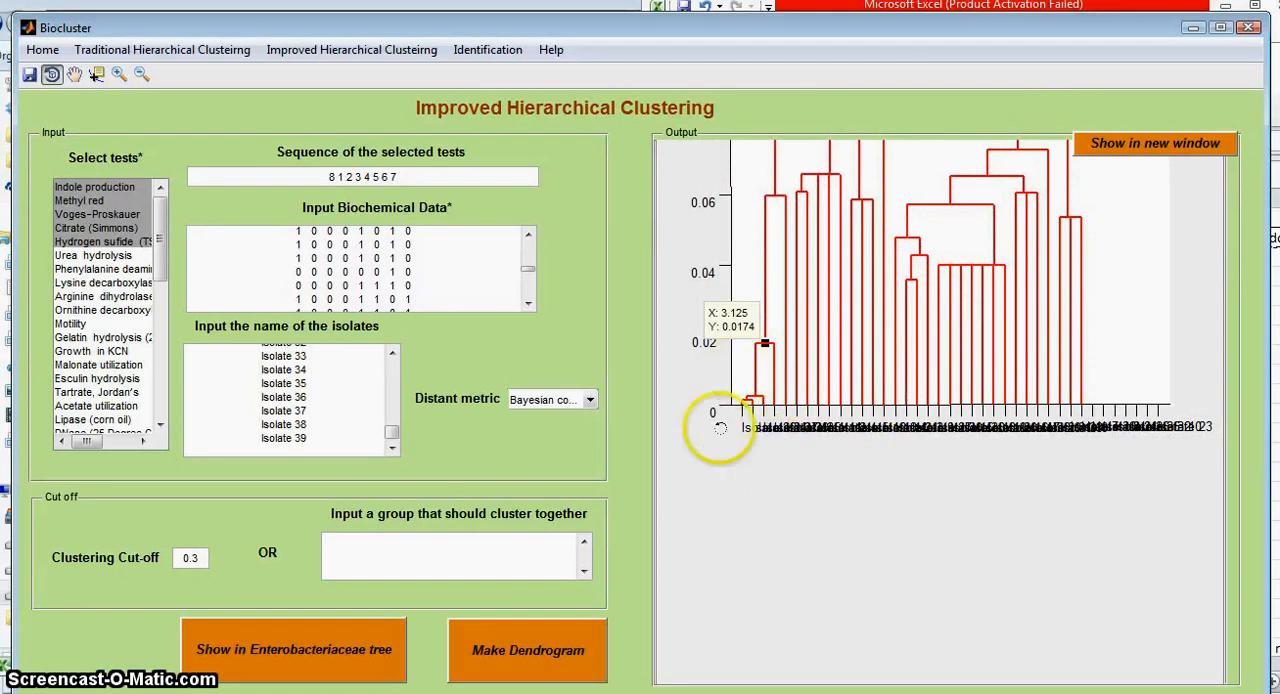
left_click(74, 74)
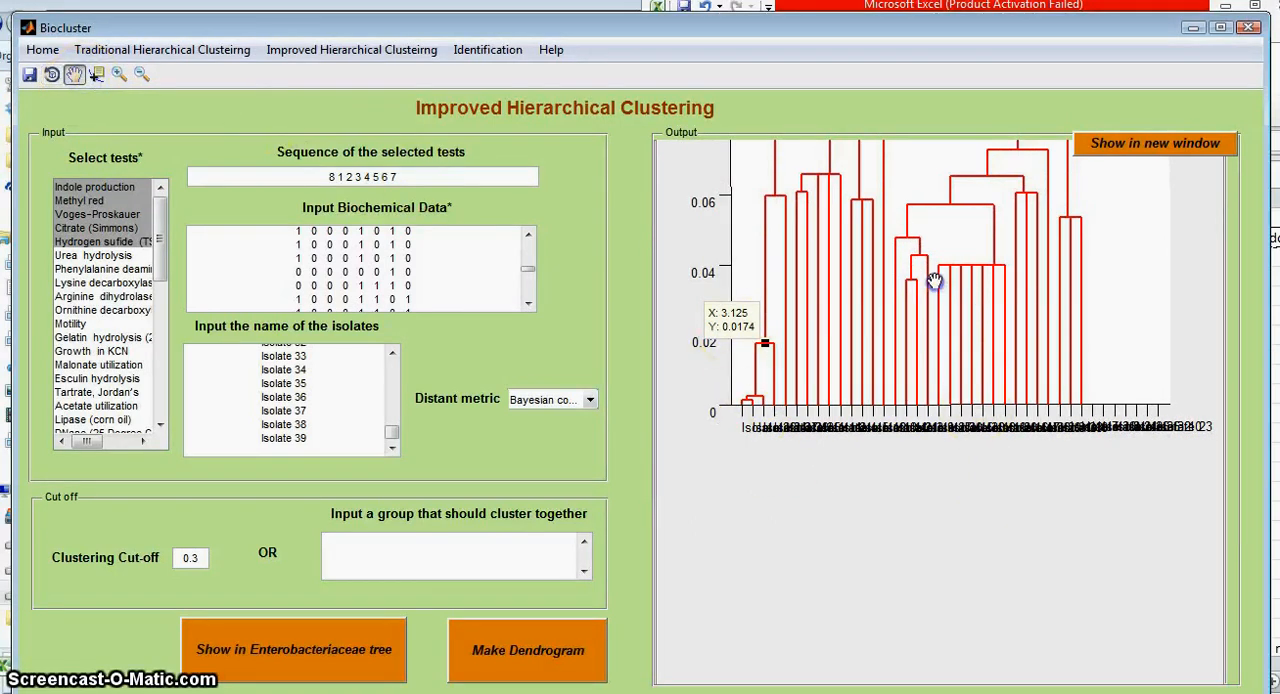
left_click_drag(944, 420, 918, 539)
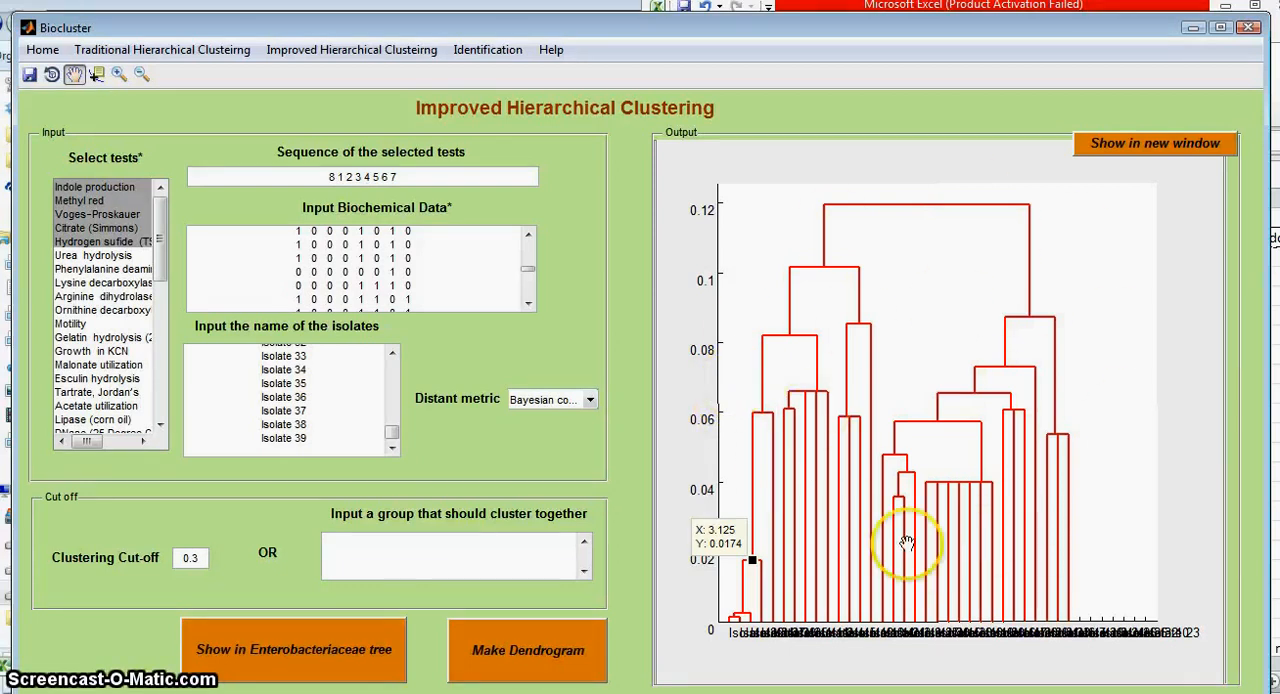
Step: Switch to the Identification module, accepting the loss of current data, and paste the copied test results as biochemical data
left_click(489, 58)
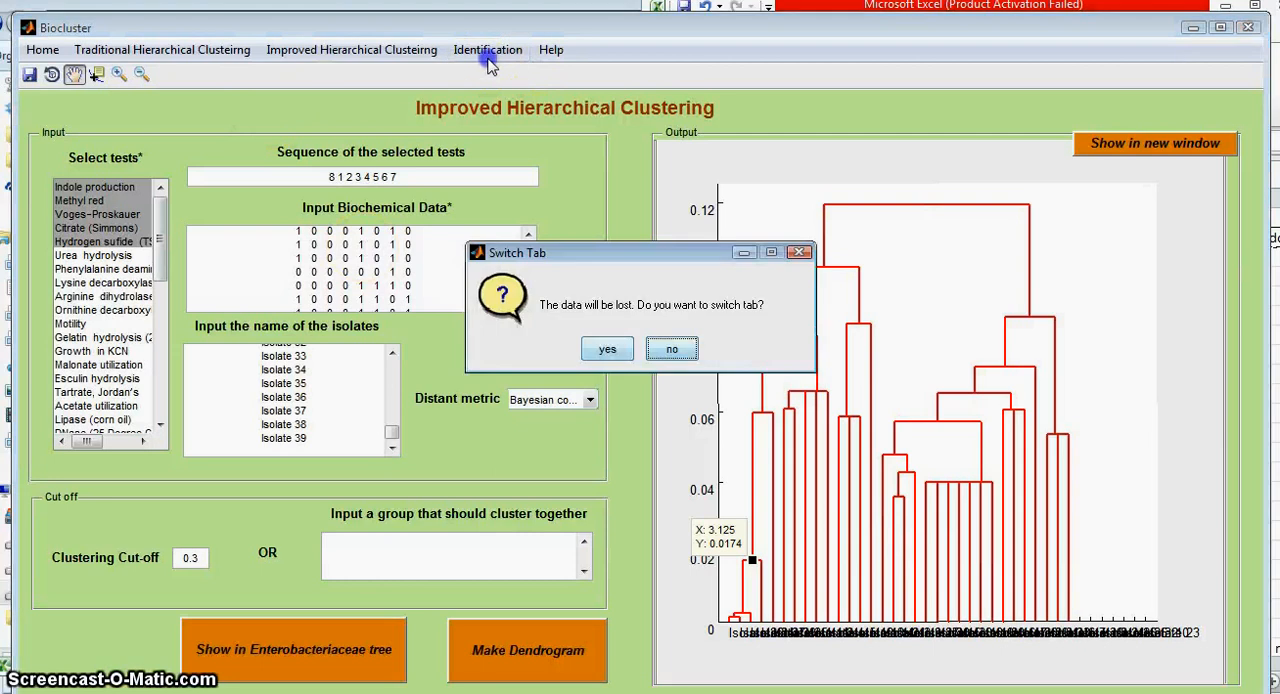
left_click(605, 350)
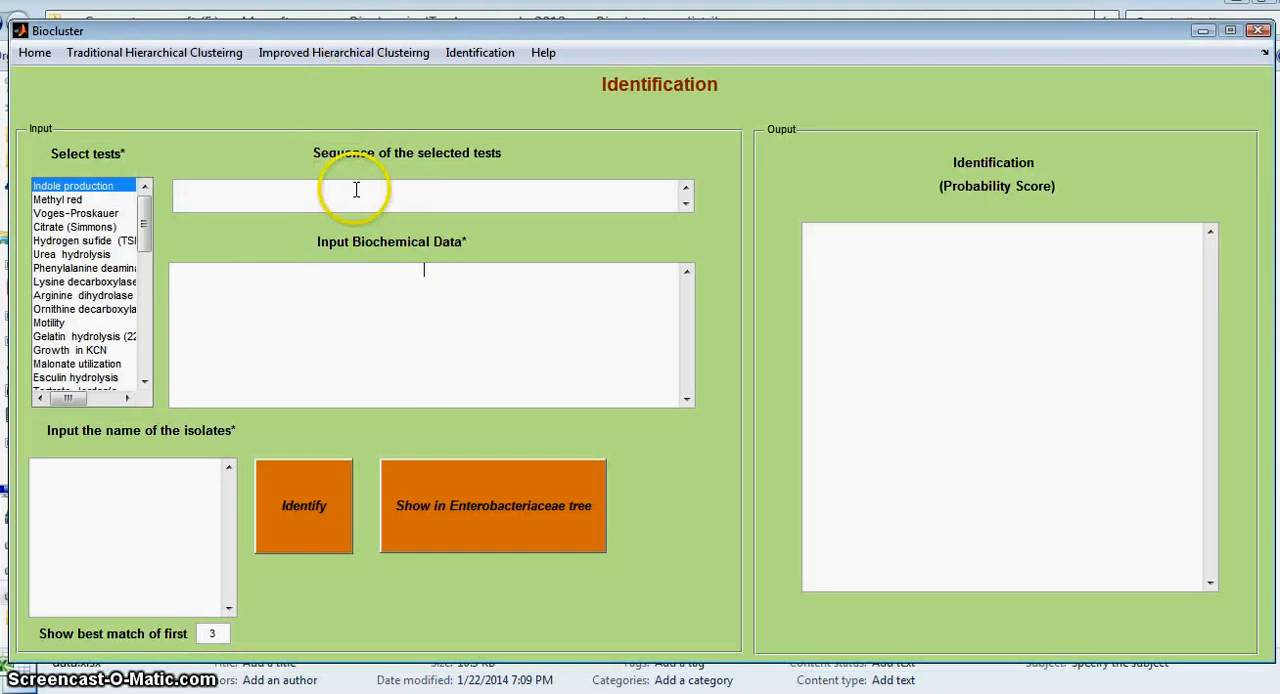
key("ctrl+v")
left_click(395, 292)
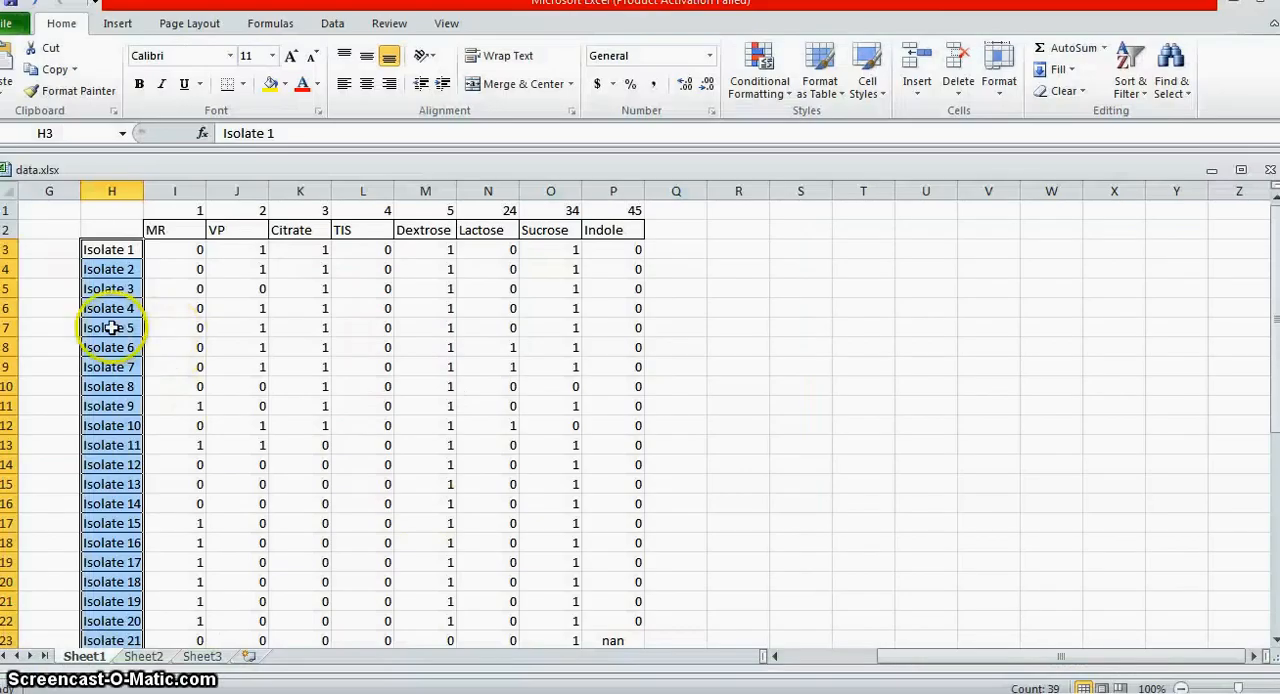
Step: Copy the names of Isolates 1 to 39 from data.xlsx and paste them as the isolate names in Biocluster
right_click(111, 327)
left_click(172, 360)
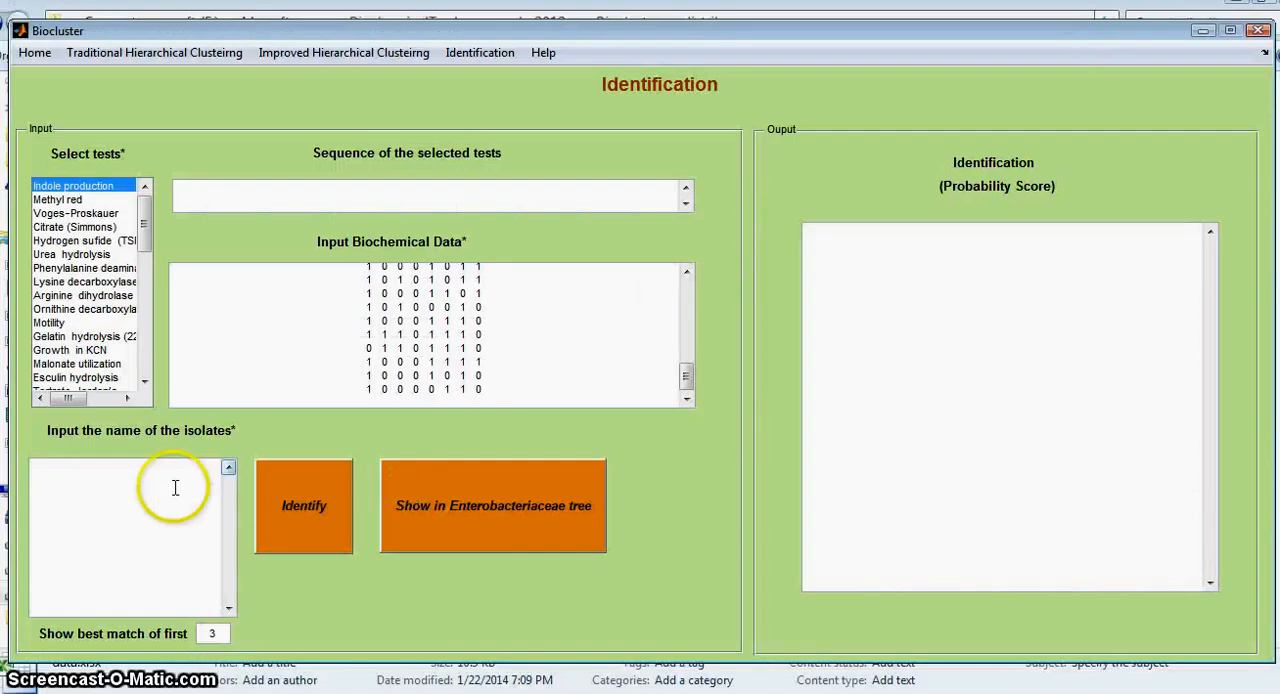
left_click(134, 510)
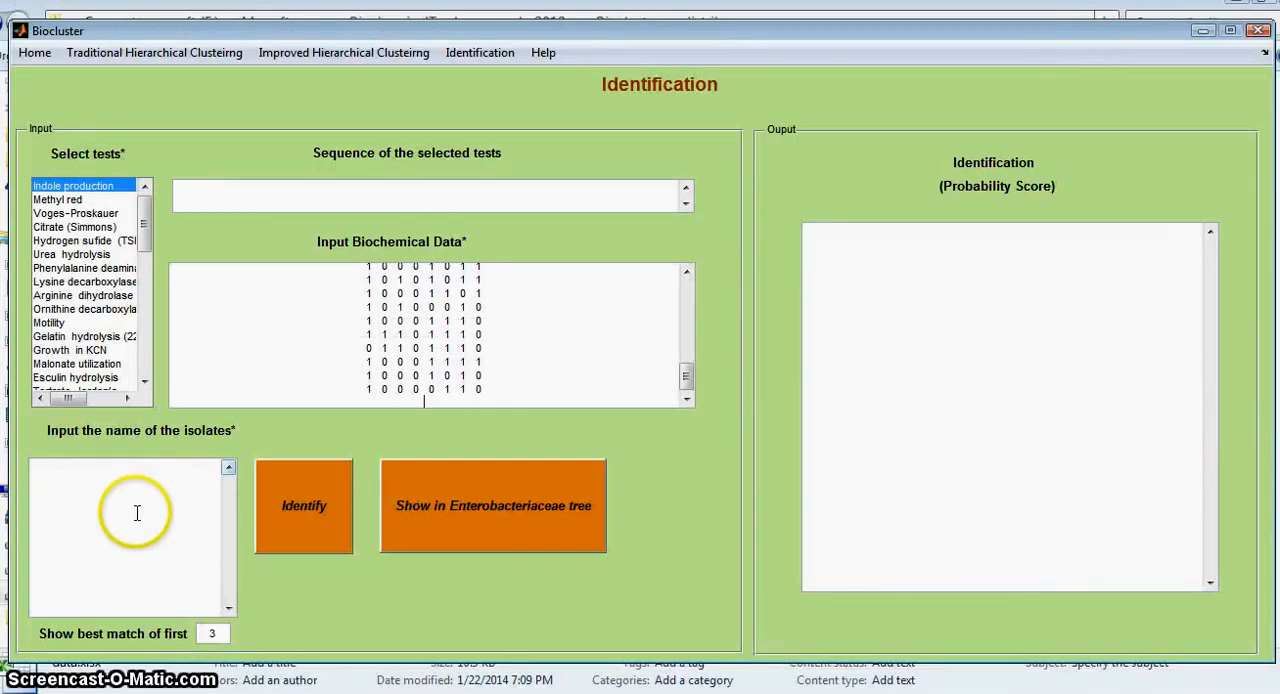
key("ctrl+v")
Step: Select the tests matching the spreadsheet columns, including Indole production, Methyl red, Voges-Proskauer, Citrate, Hydrogen sulfide, and Lactose and Sucrose fermentation
left_click(84, 202, "ctrl")
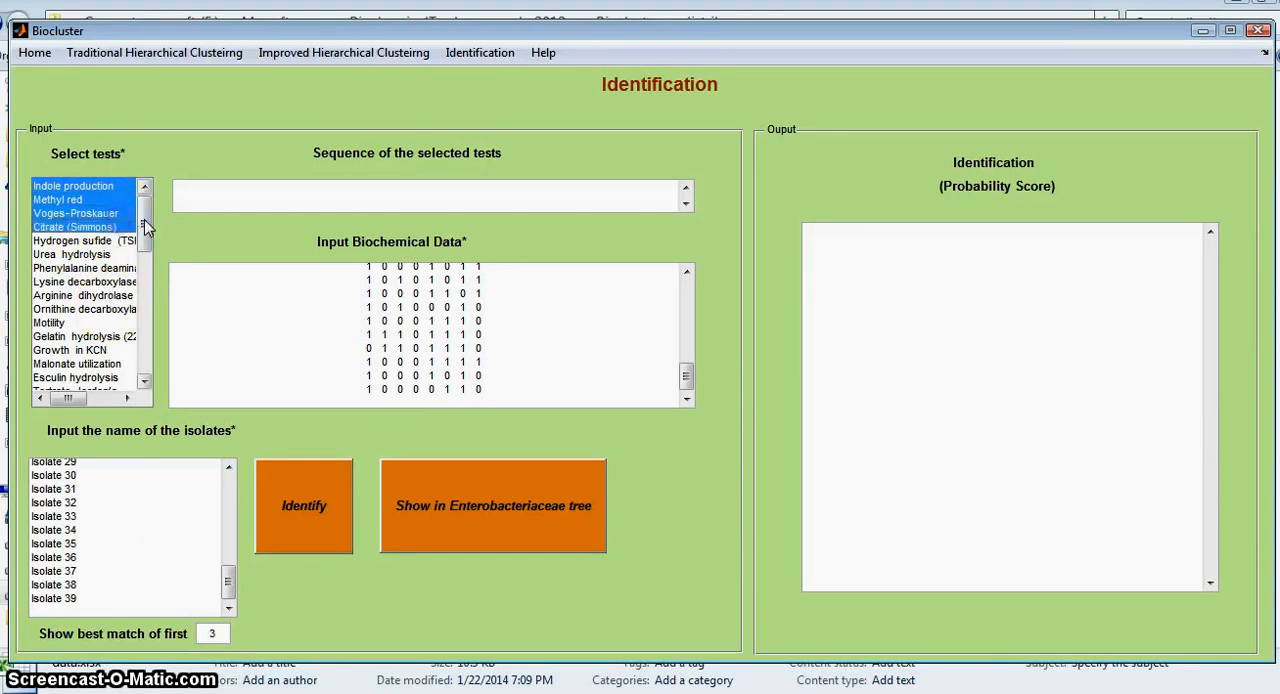
left_click_drag(143, 232, 145, 345)
left_click(70, 336, "ctrl")
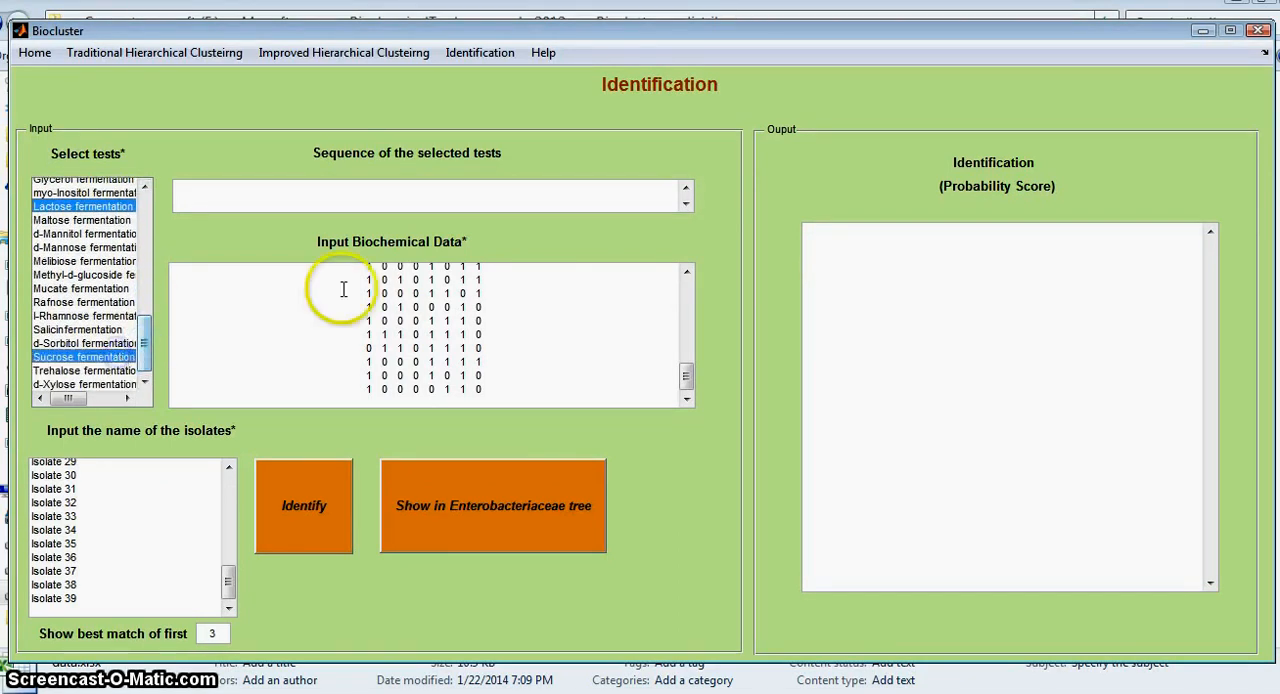
Step: Enter 8 1 2 3 4 5 6 7 as the sequence of the selected tests, identify the isolates and review Isolate 1's matches
left_click(448, 201)
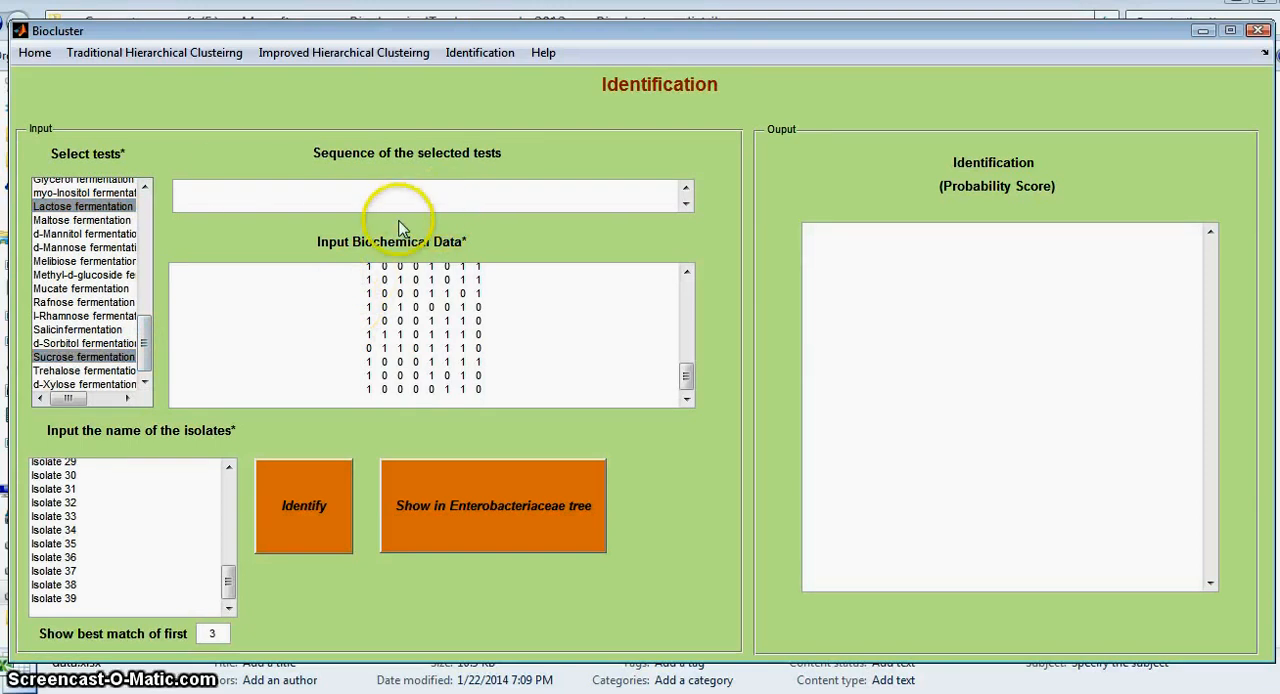
type("8")
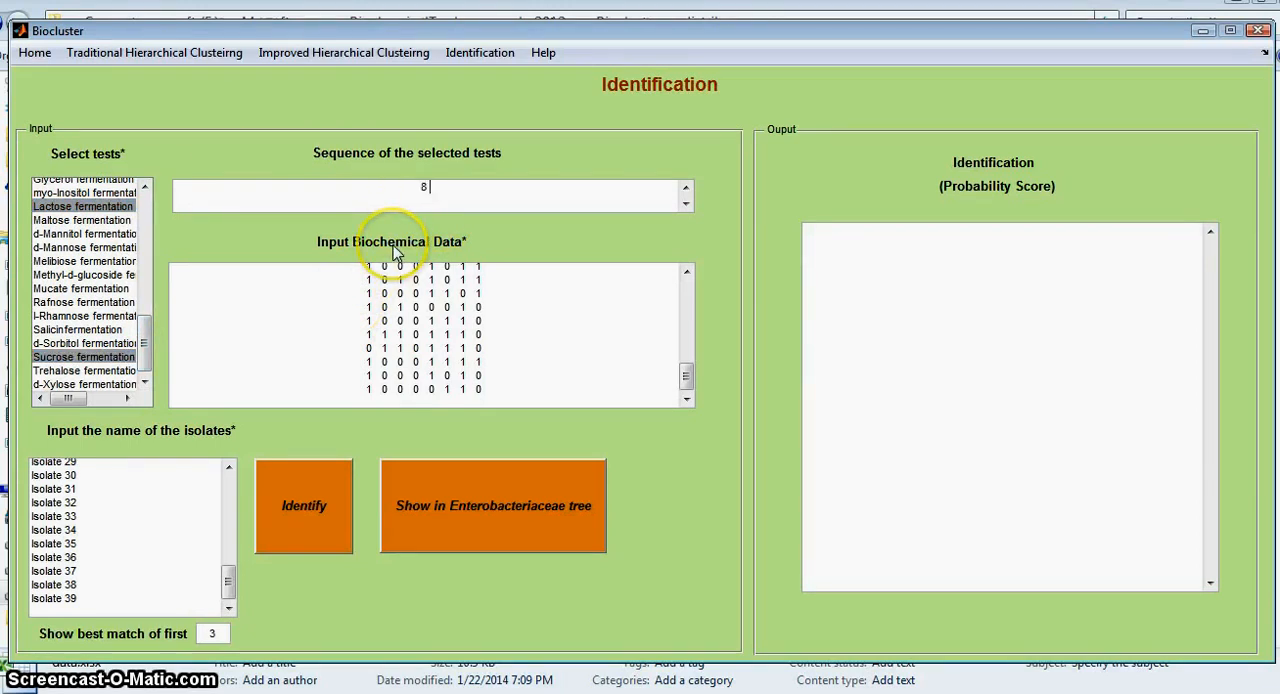
type(" 1 2 3 4 5 6 7")
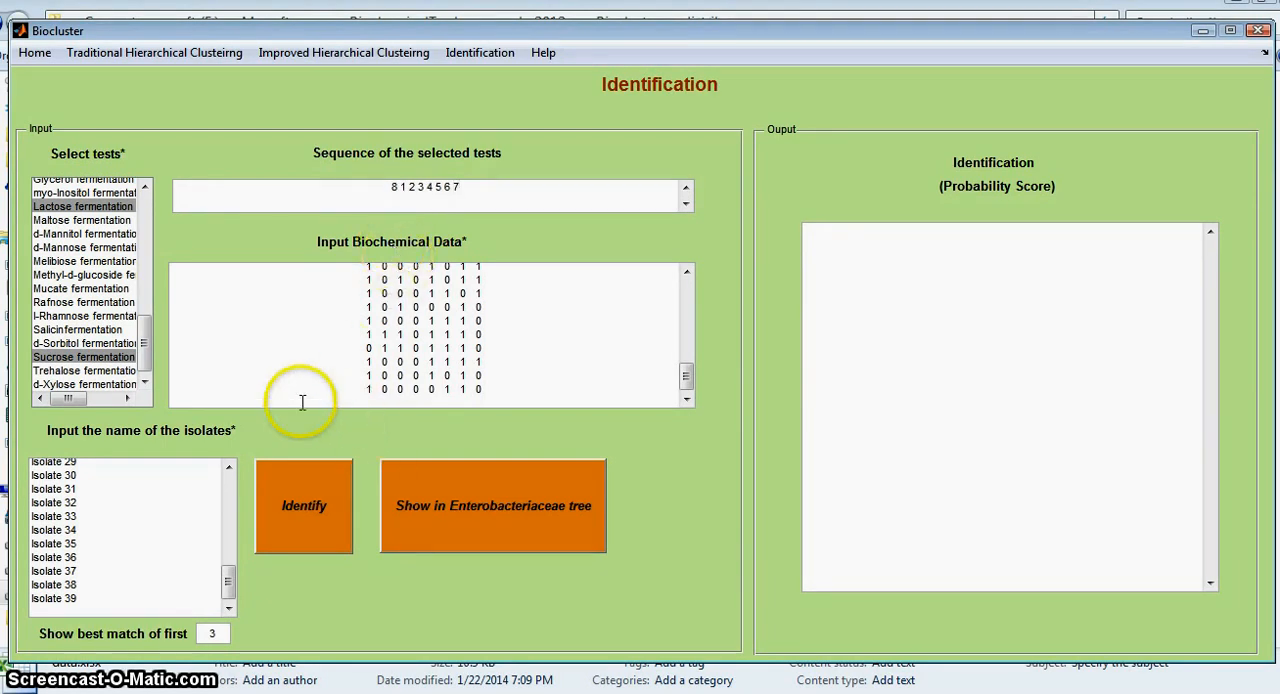
left_click(300, 516)
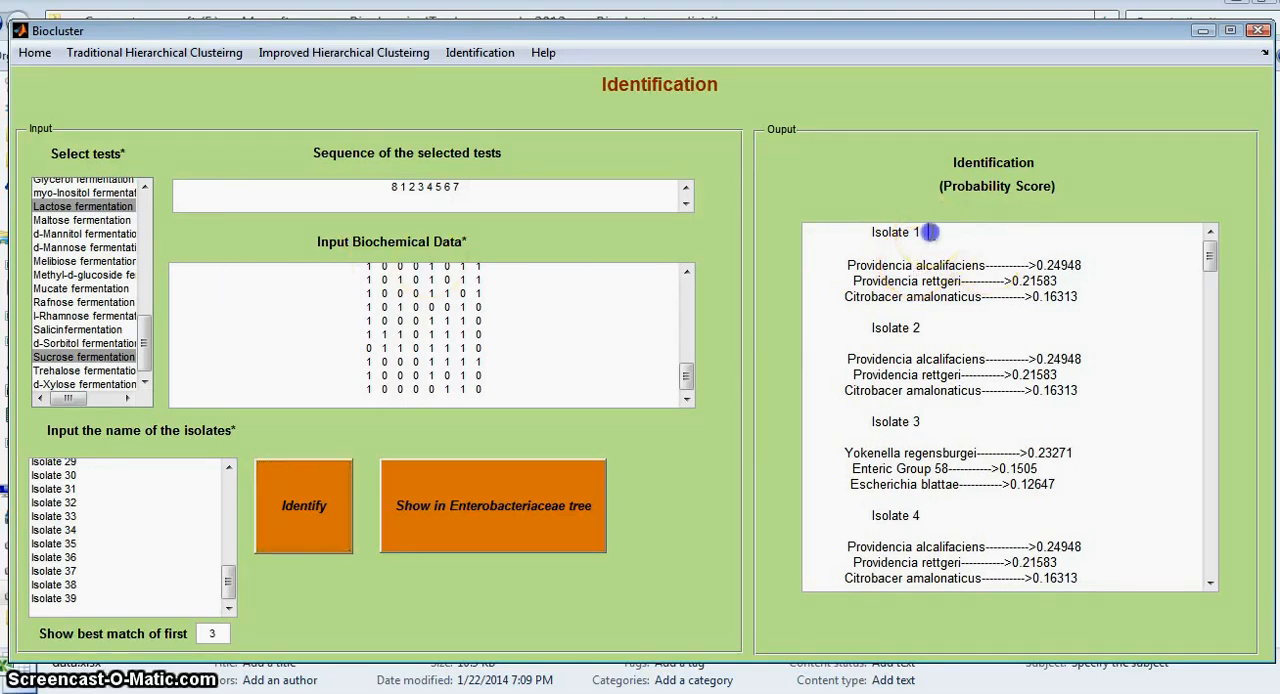
left_click_drag(931, 232, 808, 234)
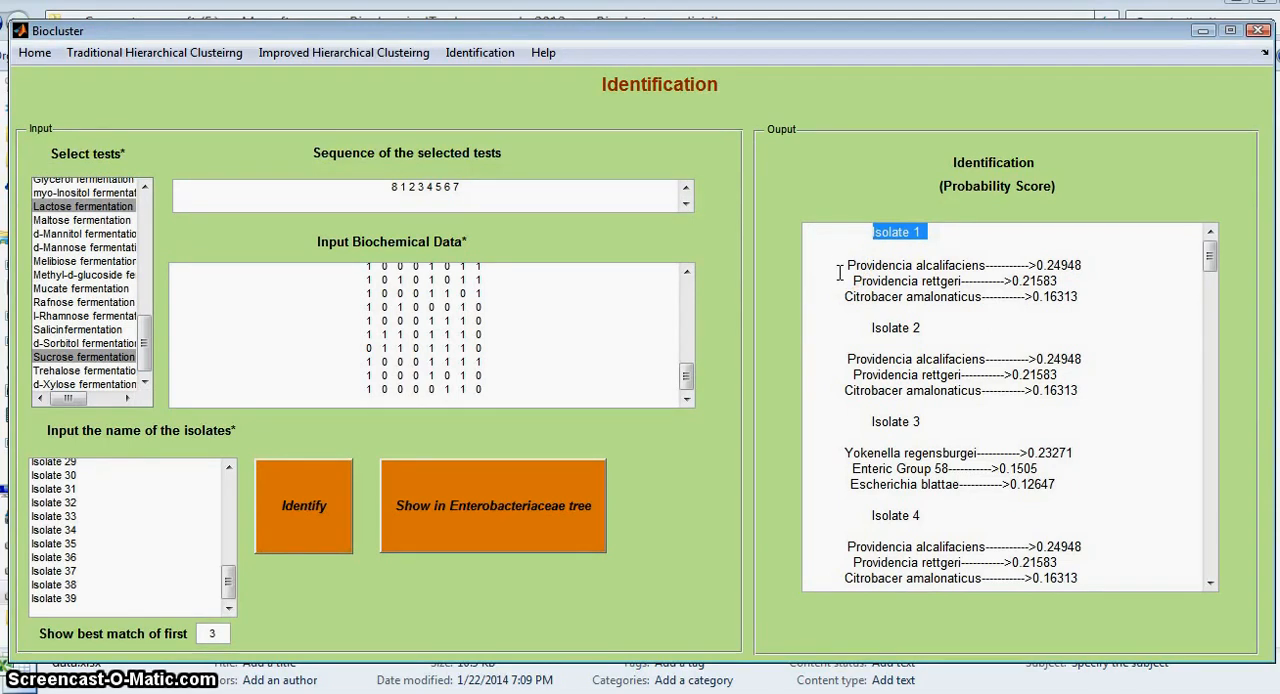
left_click(840, 267)
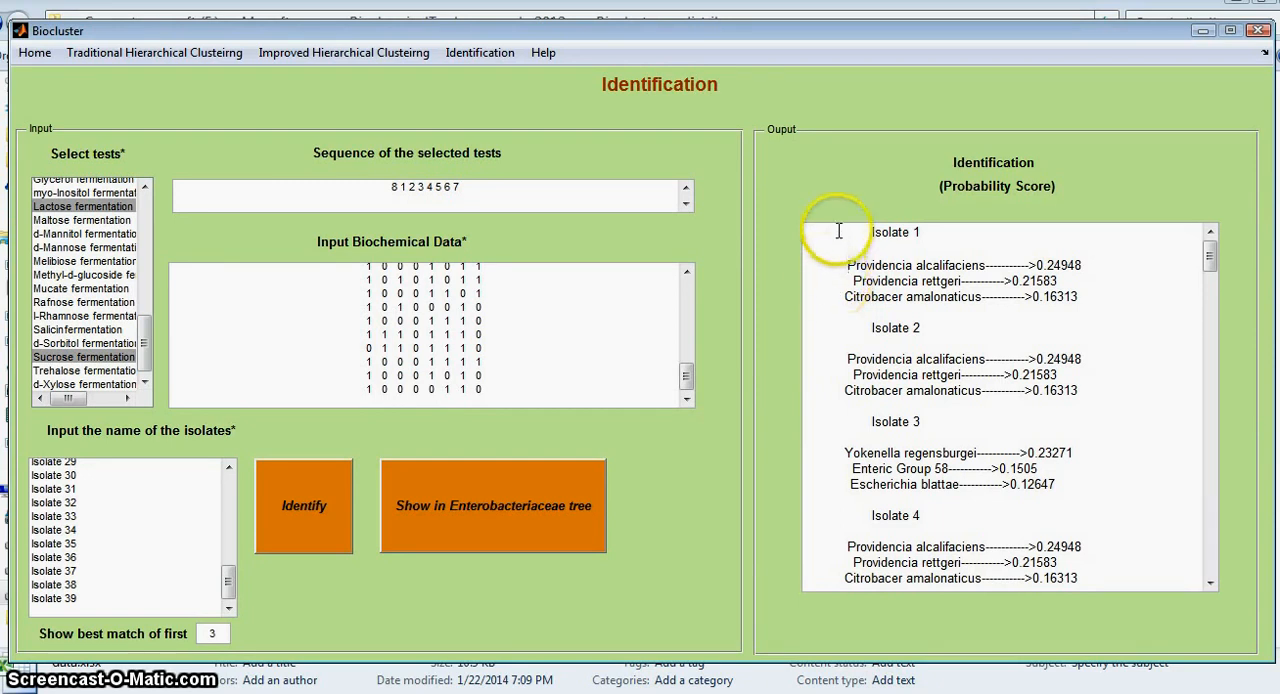
Step: Set the number of best matches to 10, rerun the identification and review Isolate 1's top probability score
double_click(213, 633)
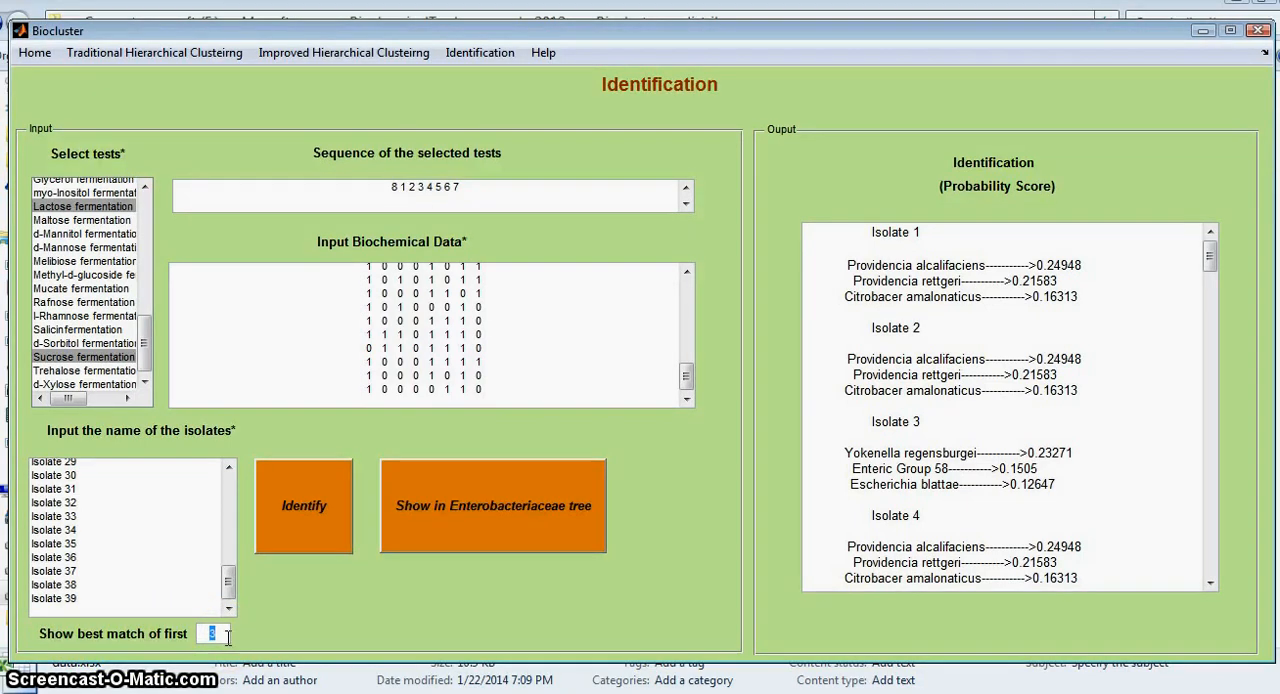
left_click(318, 522)
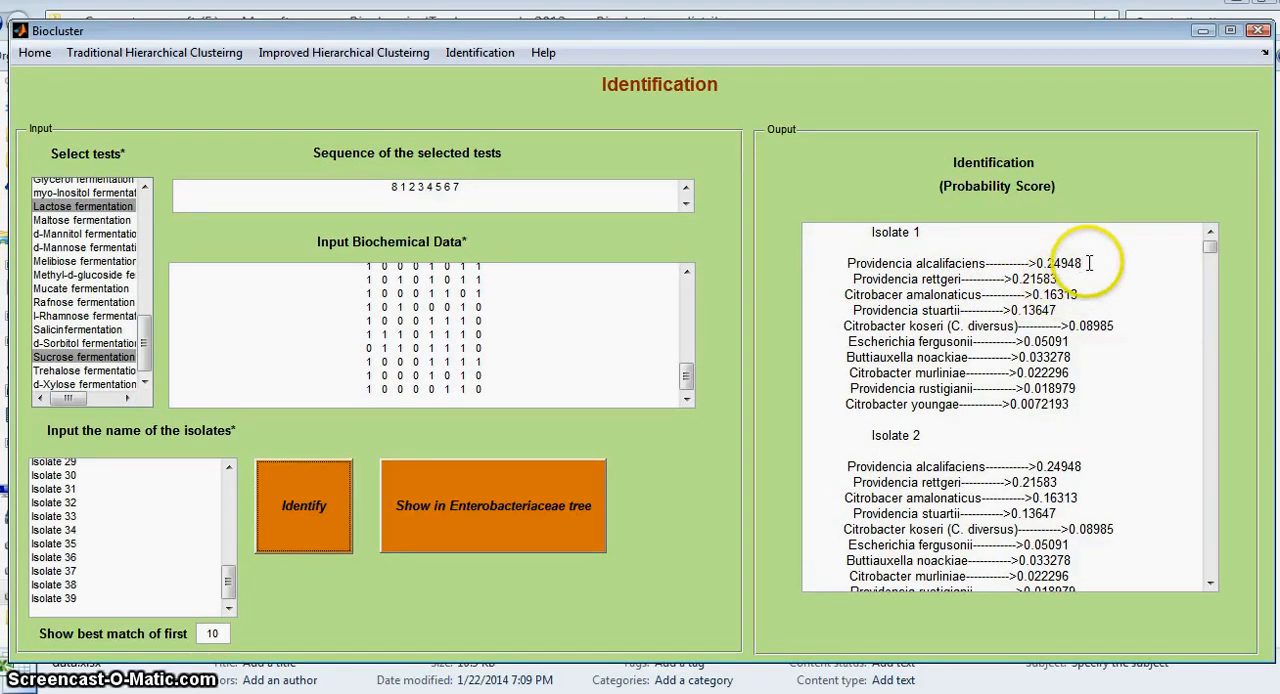
left_click_drag(1089, 263, 1055, 263)
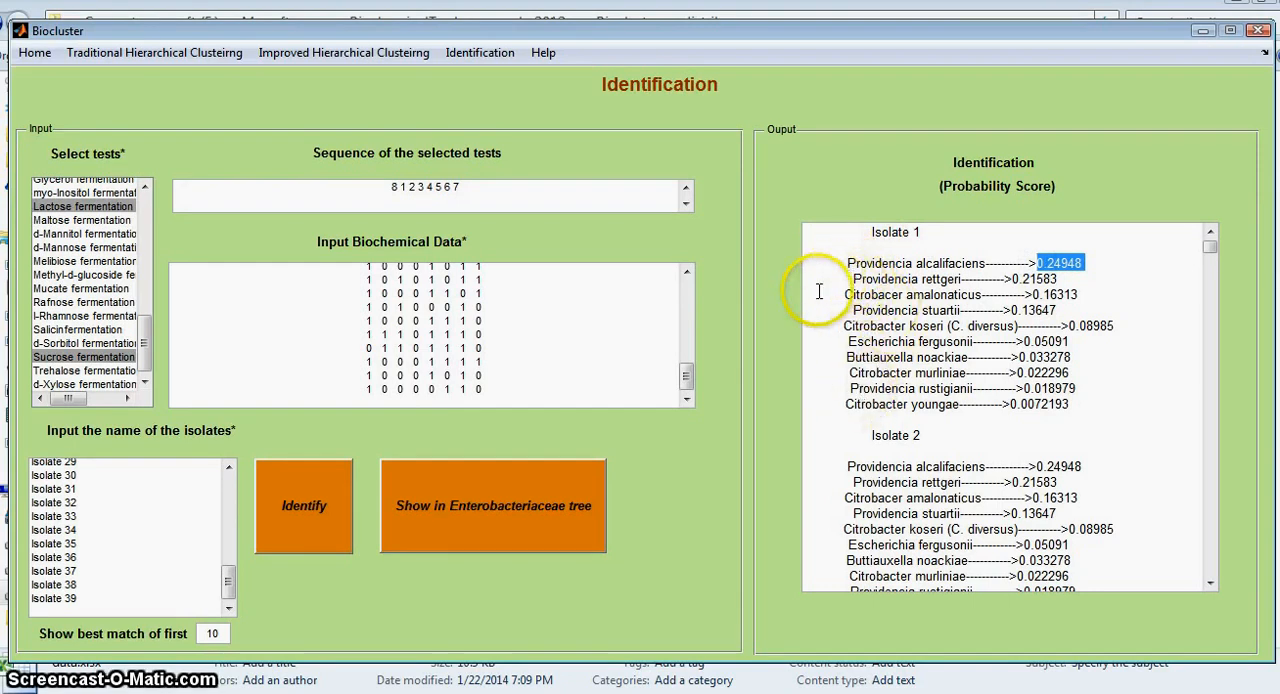
Step: Set the number of best matches to 5 and rerun the identification of the isolates
left_click(203, 633)
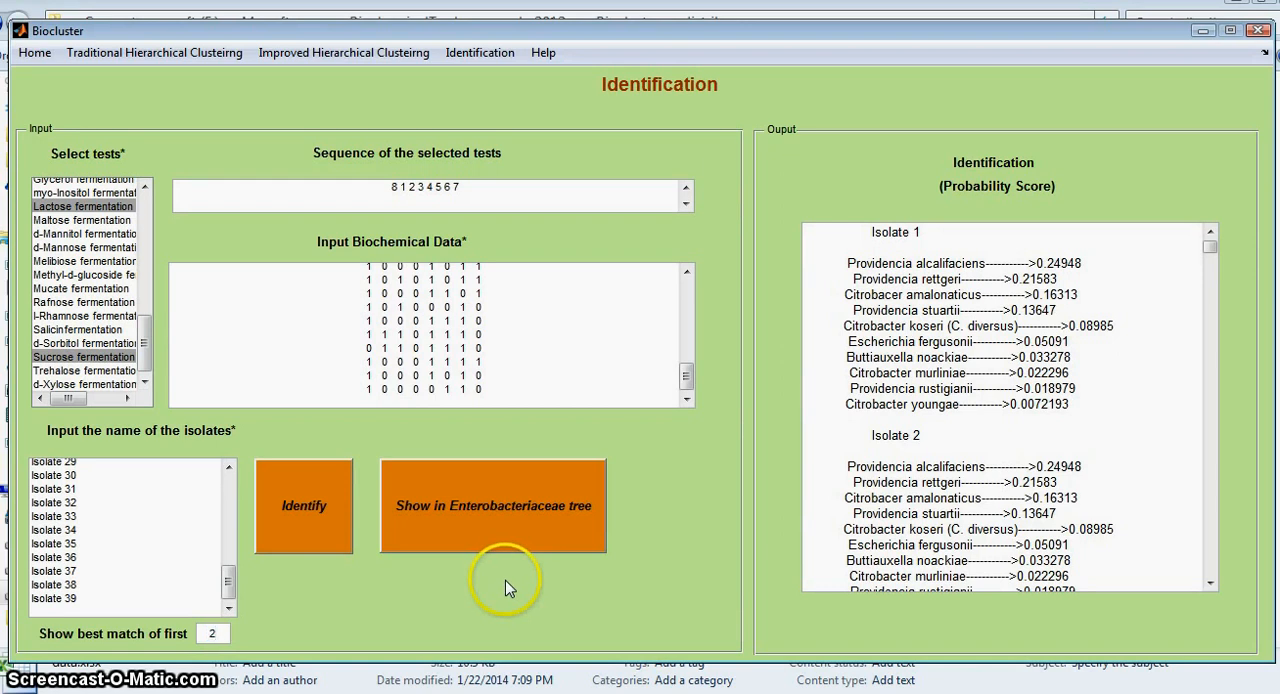
left_click(302, 495)
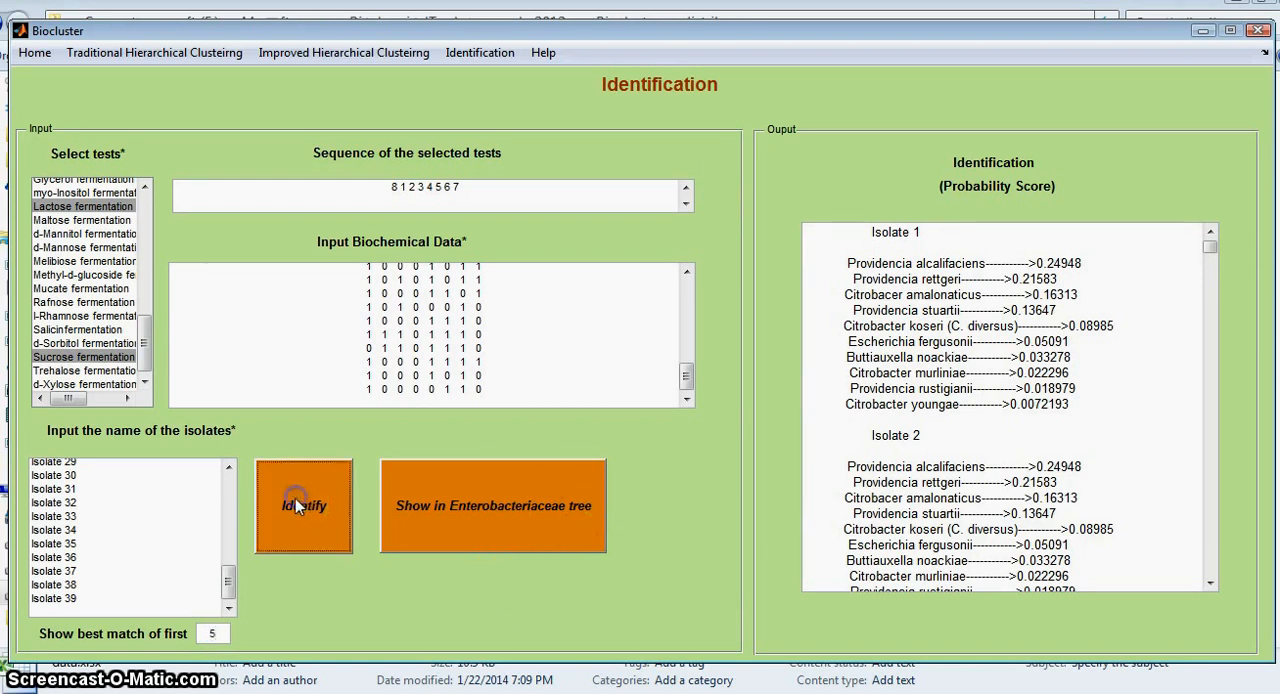
mouse_move(1213, 254)
left_mouse_down()
mouse_move(1228, 488)
mouse_move(1212, 252)
left_mouse_up()
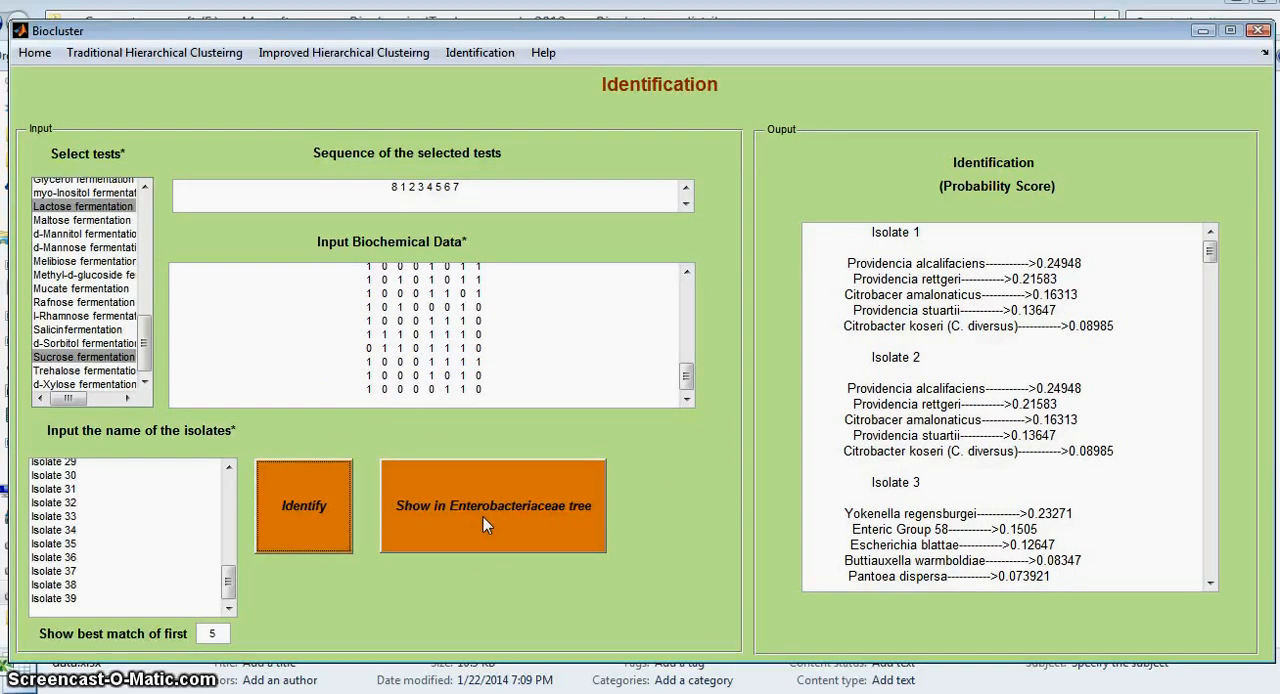
left_click(277, 480)
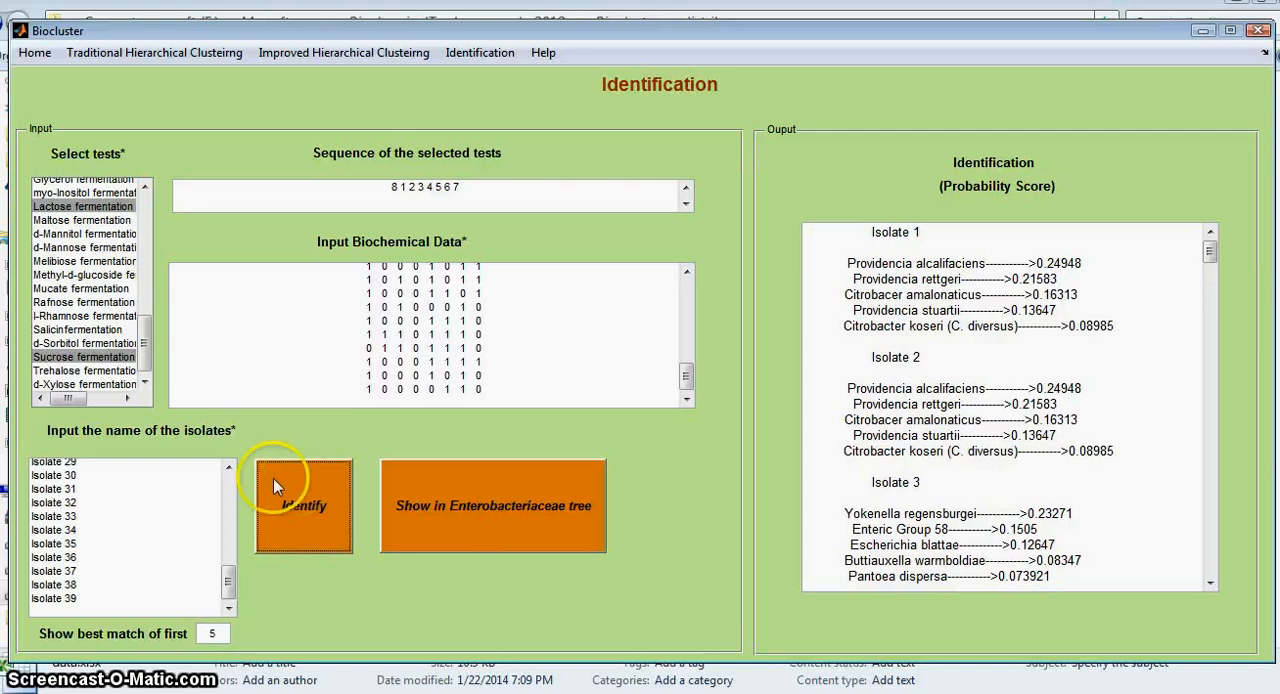
Step: Show the isolates in the Enterobacteriaceae tree, examine where they fall among the species, and close the figure window
left_click(490, 505)
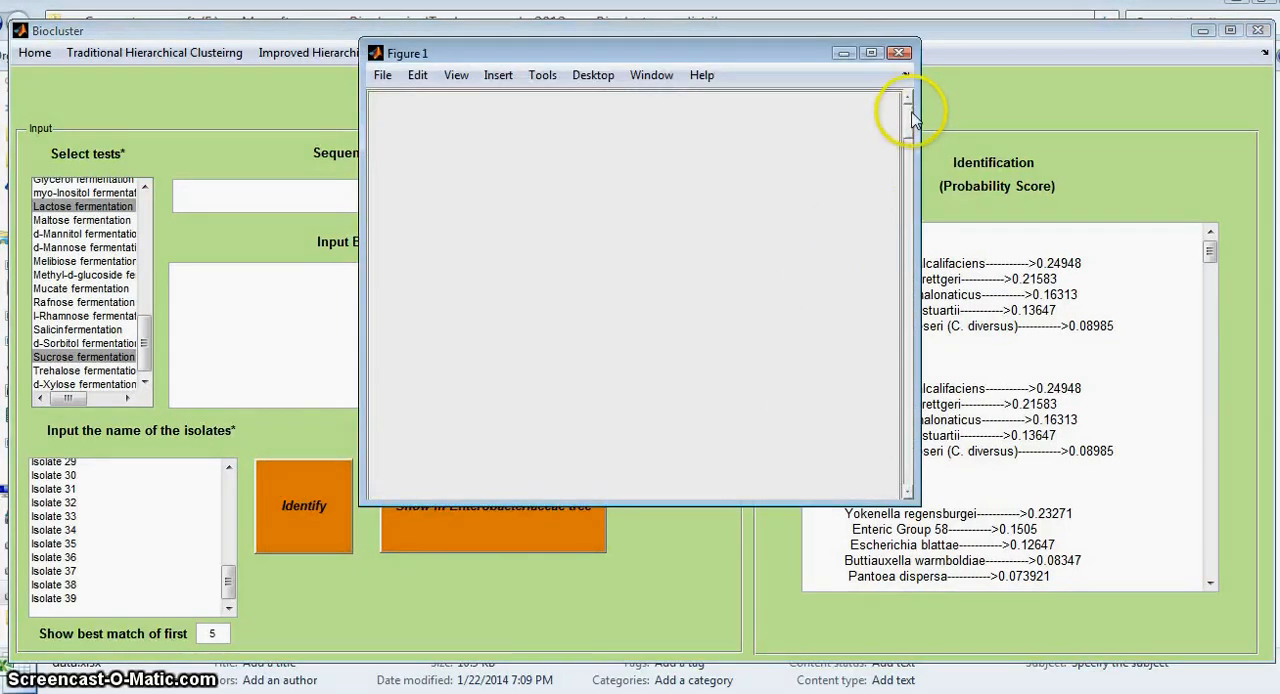
left_click_drag(908, 110, 903, 298)
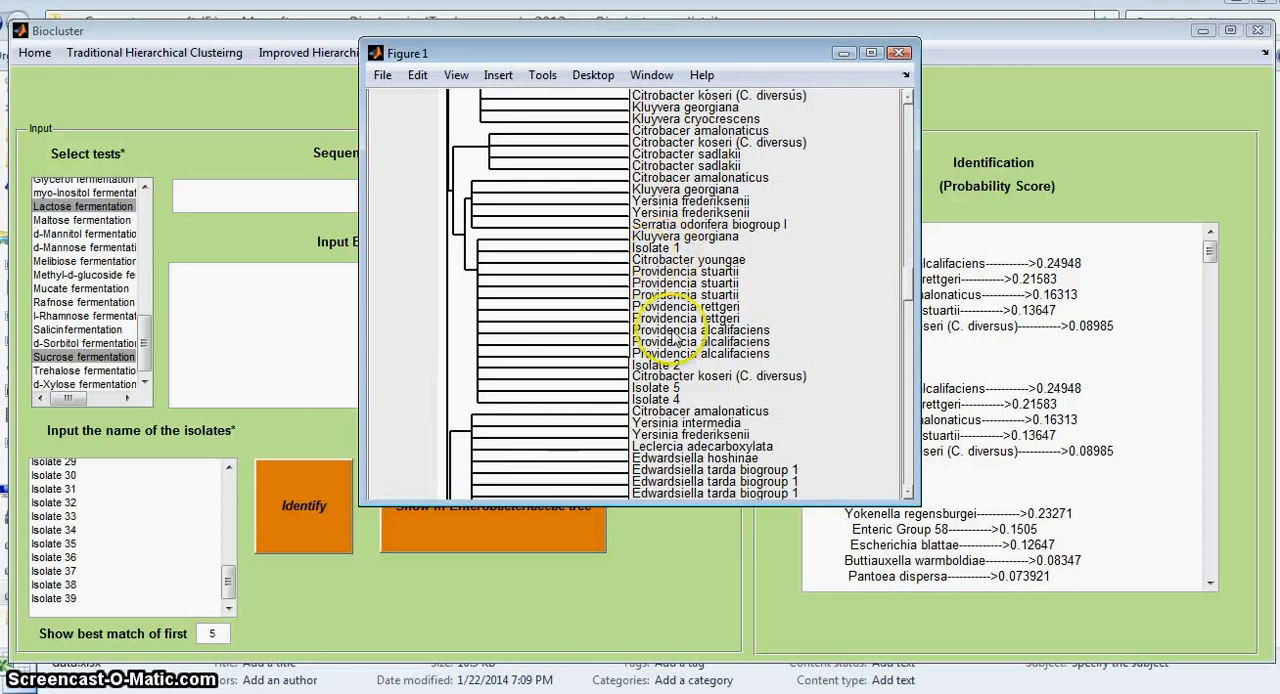
left_click(899, 52)
left_click(383, 189)
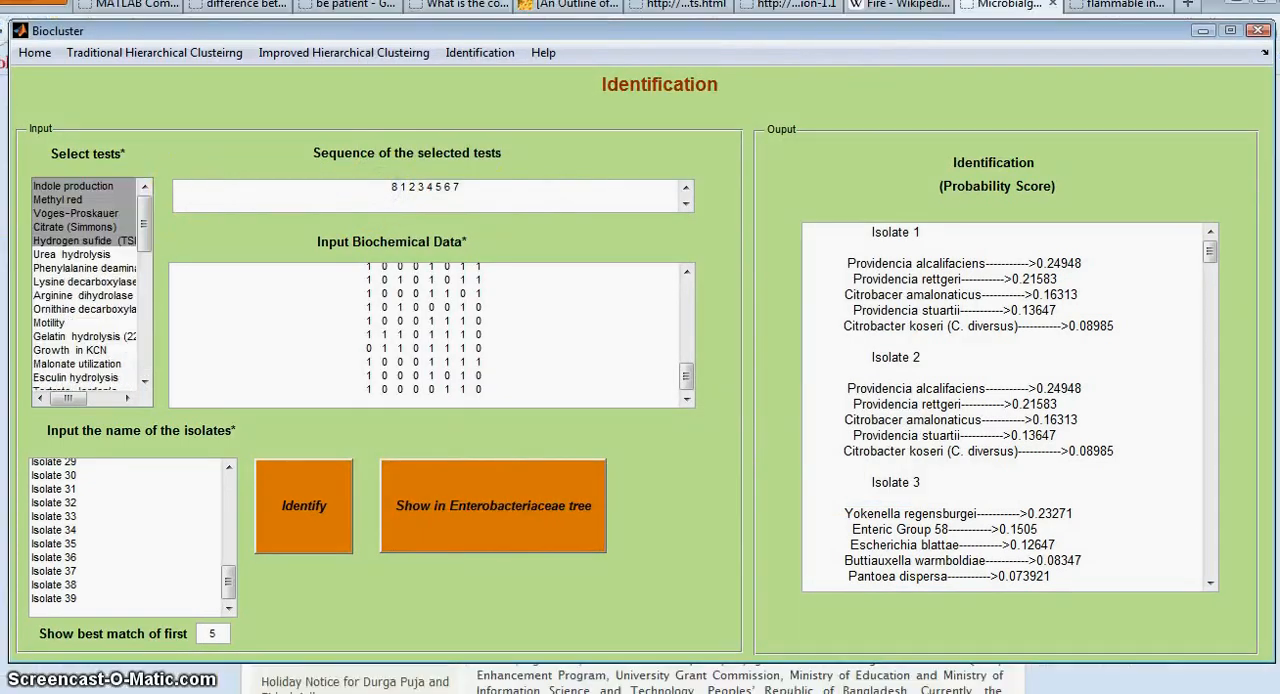